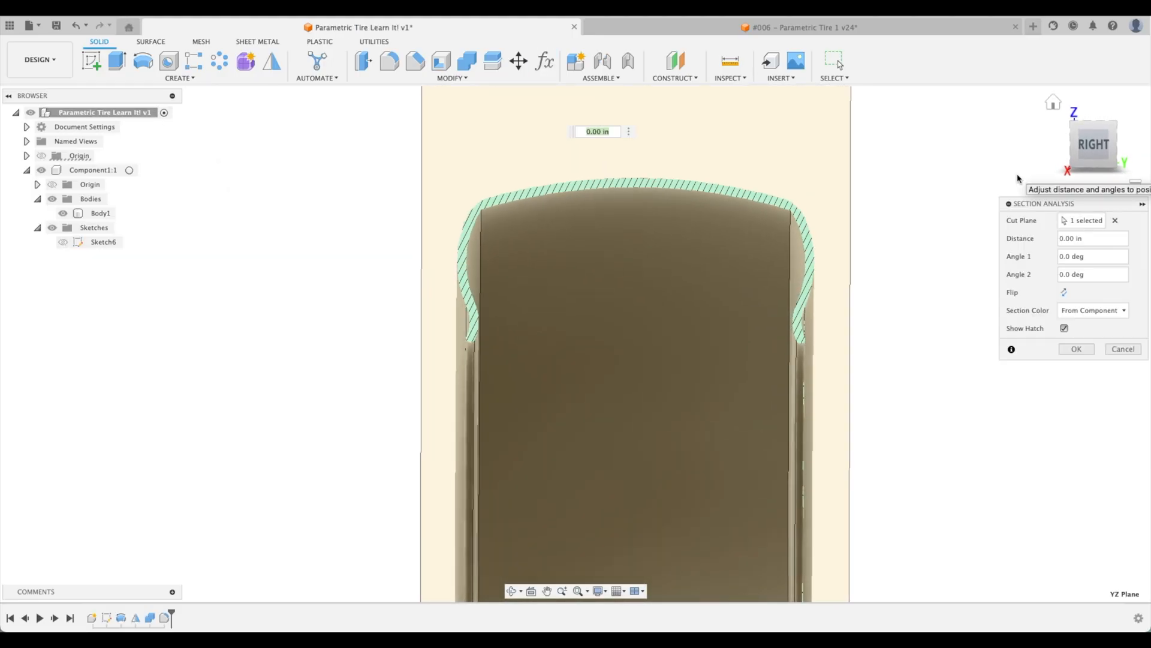
# Finish the section analysis of the tire body on the YZ plane with a 0.00 in distance
pyautogui.click(1086, 349)
pyautogui.keyDown('shift'); pyautogui.moveTo(1028, 322); pyautogui.dragTo(871, 278, button='middle'); pyautogui.keyUp('shift')
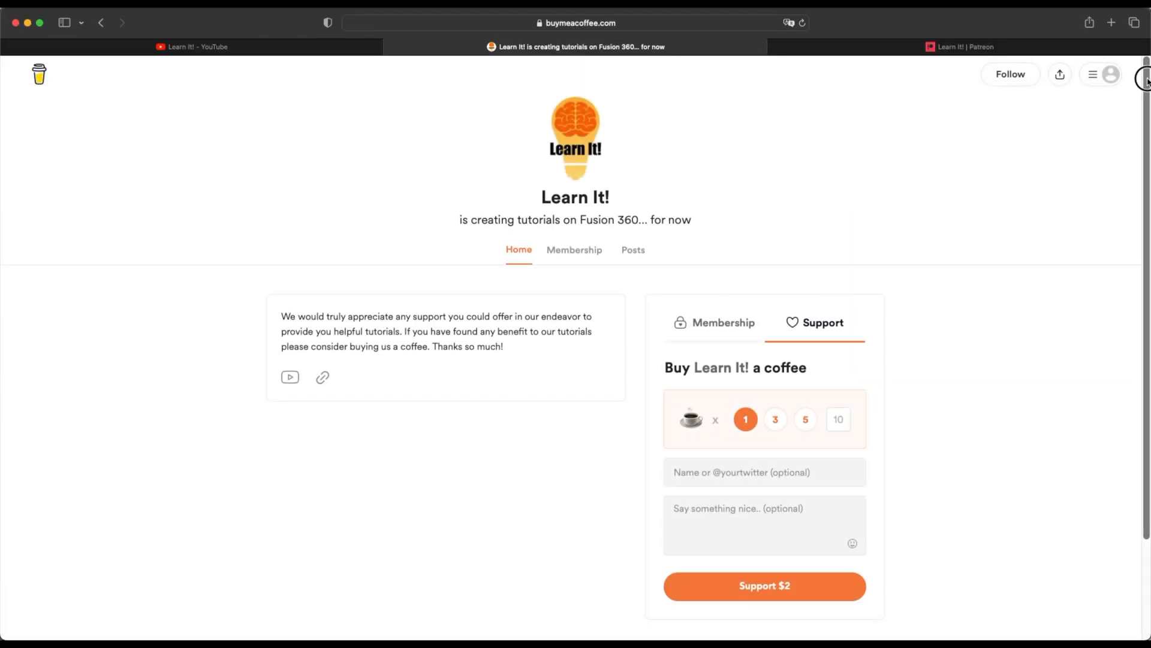
pyautogui.moveTo(1145, 77); pyautogui.dragTo(1146, 184)
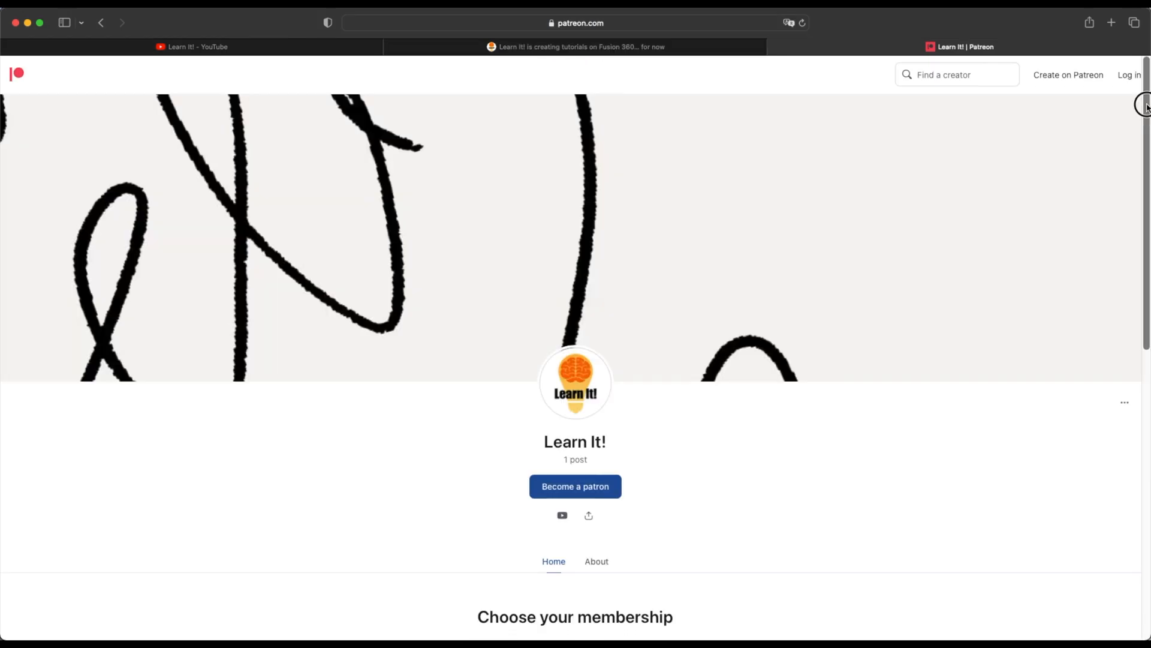
pyautogui.moveTo(1145, 107); pyautogui.dragTo(1146, 402)
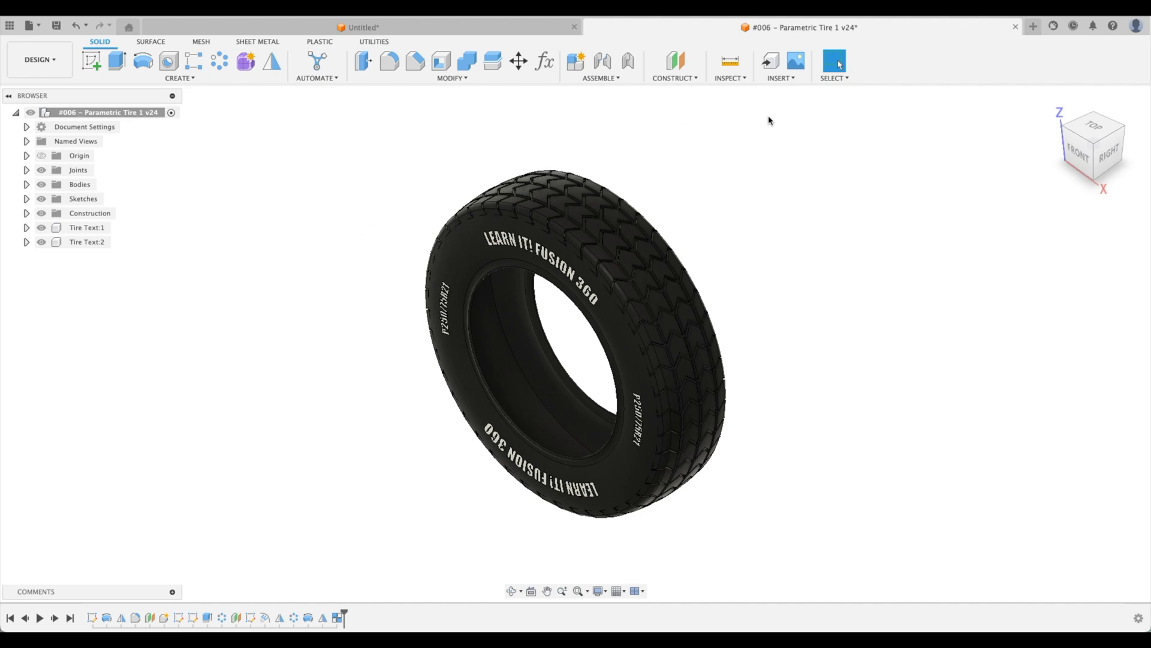
# Create a section analysis through the treaded tire on the YZ plane to inspect its cross-section
pyautogui.click(730, 78)
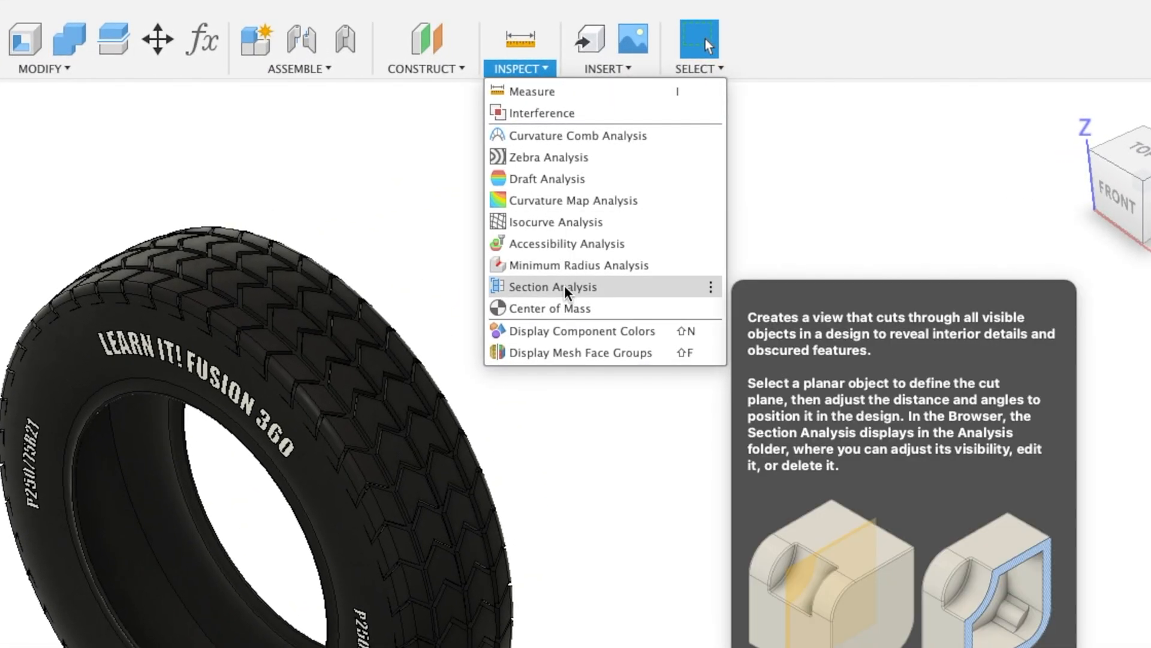
pyautogui.click(567, 287)
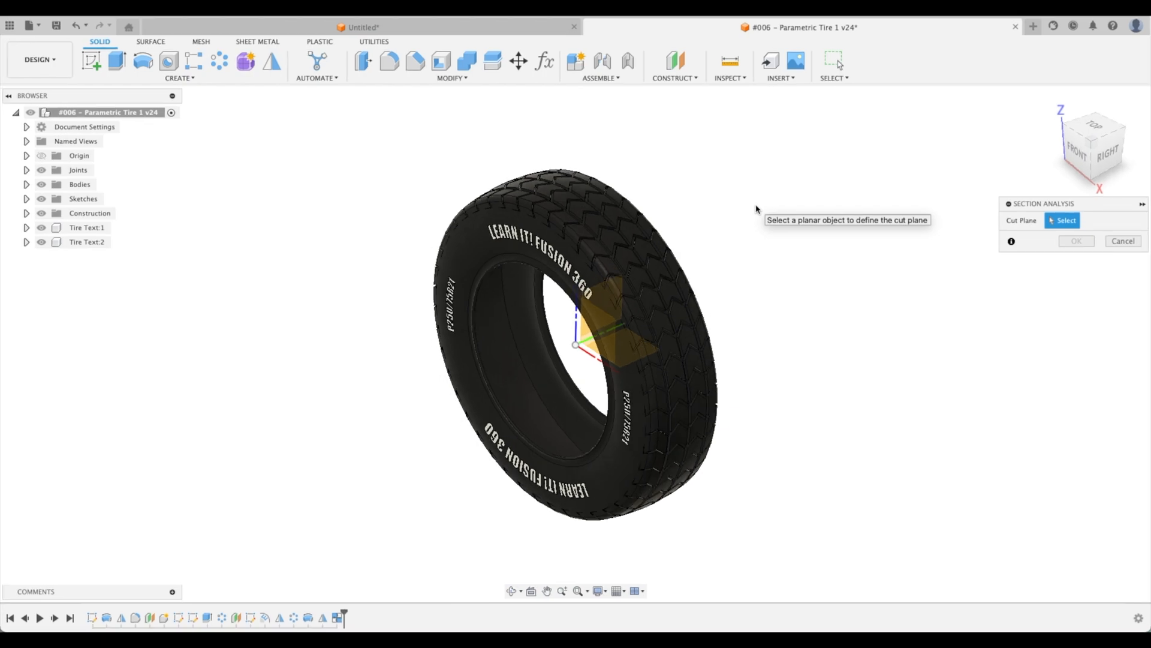
pyautogui.keyDown('shift'); pyautogui.moveTo(756, 209); pyautogui.dragTo(774, 368, button='middle'); pyautogui.keyUp('shift')
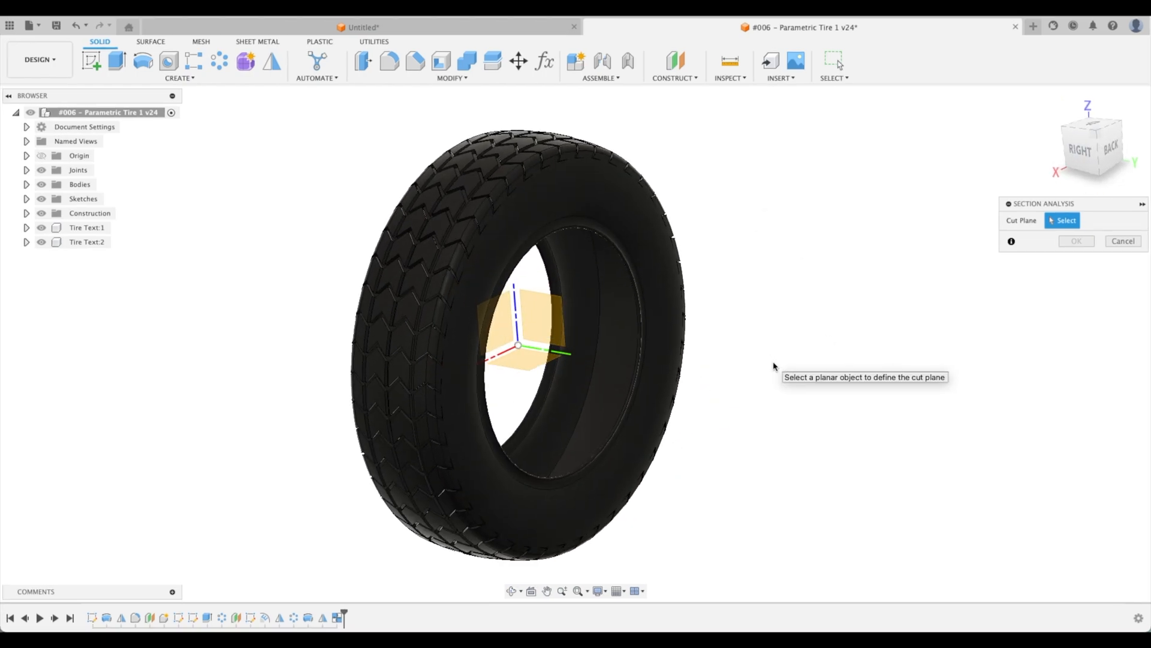
pyautogui.click(547, 329)
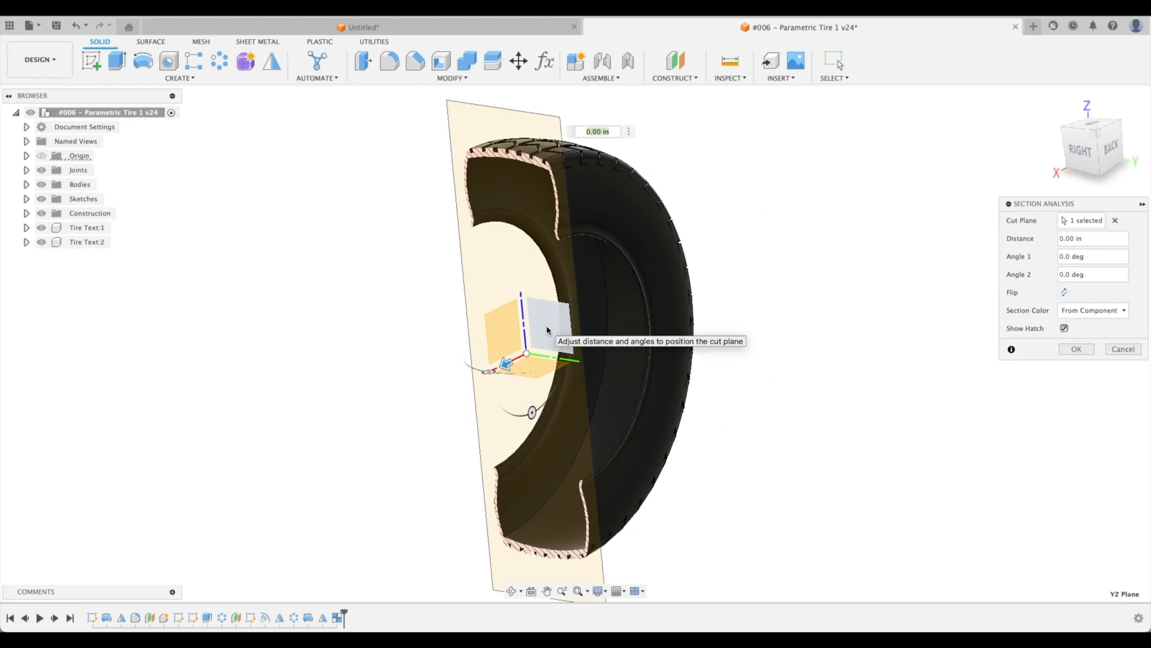
pyautogui.keyDown('shift'); pyautogui.moveTo(750, 358); pyautogui.dragTo(840, 352, button='middle'); pyautogui.keyUp('shift')
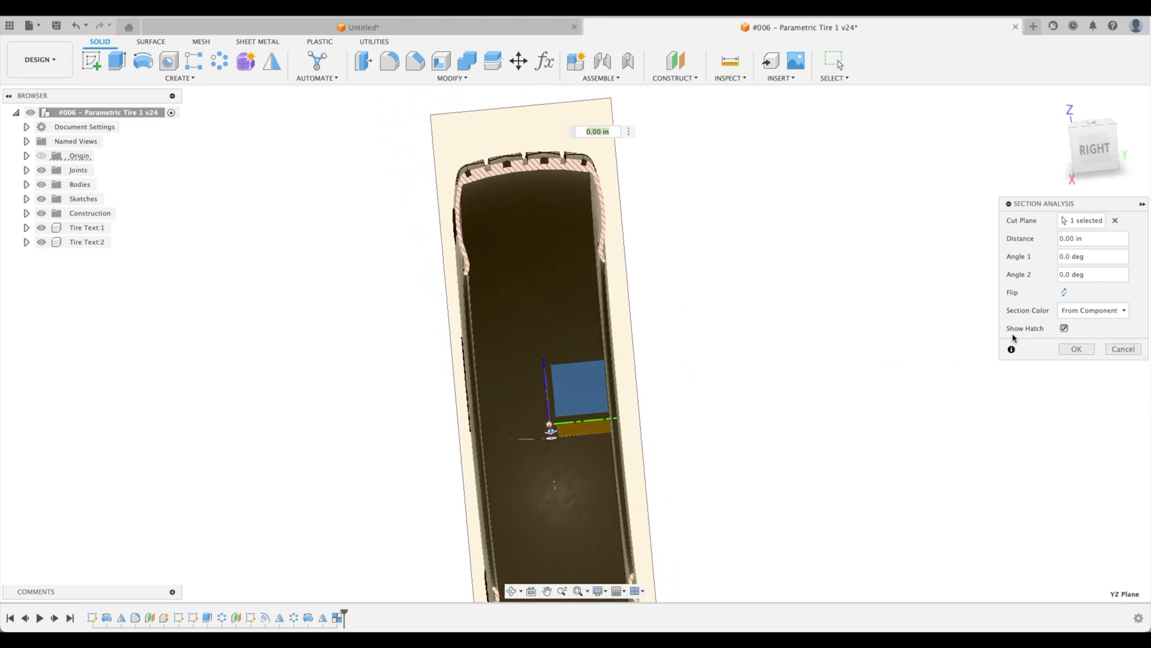
pyautogui.click(1081, 350)
pyautogui.click(1091, 156)
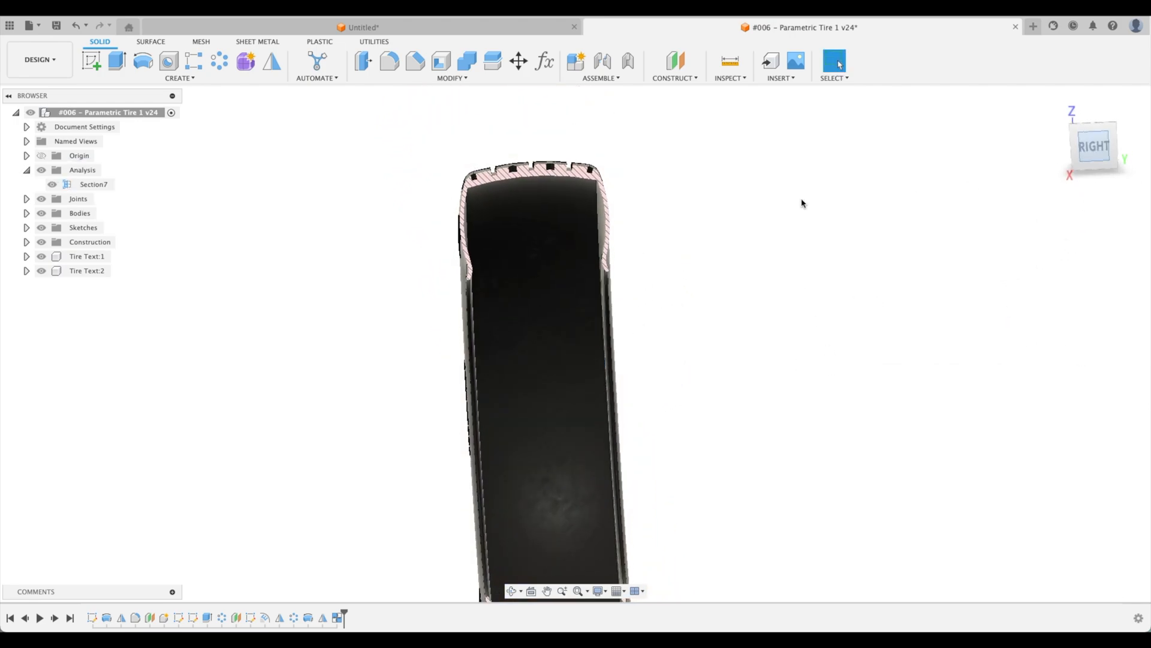
pyautogui.scroll(5, 558, 216)
pyautogui.moveTo(783, 190); pyautogui.dragTo(846, 261, button='middle')
pyautogui.press('Escape')
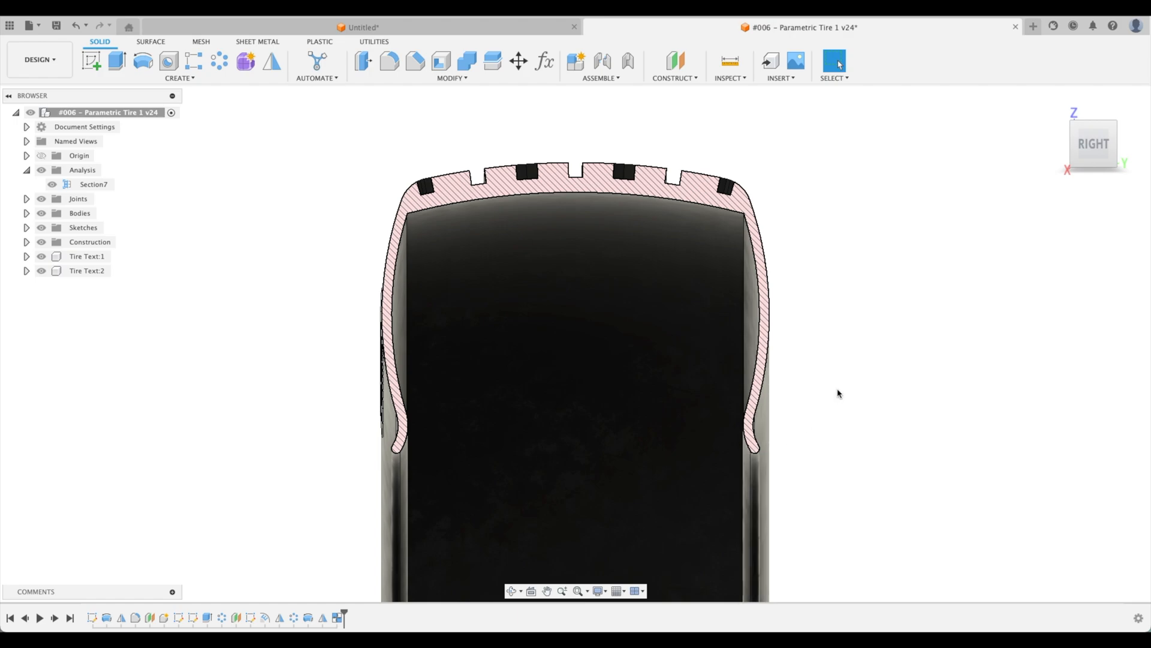
# Show the origin planes to compare them with the section's cut plane, and hide them again
pyautogui.scroll(-5, 837, 394)
pyautogui.keyDown('shift'); pyautogui.moveTo(838, 394); pyautogui.dragTo(696, 482, button='middle'); pyautogui.keyUp('shift')
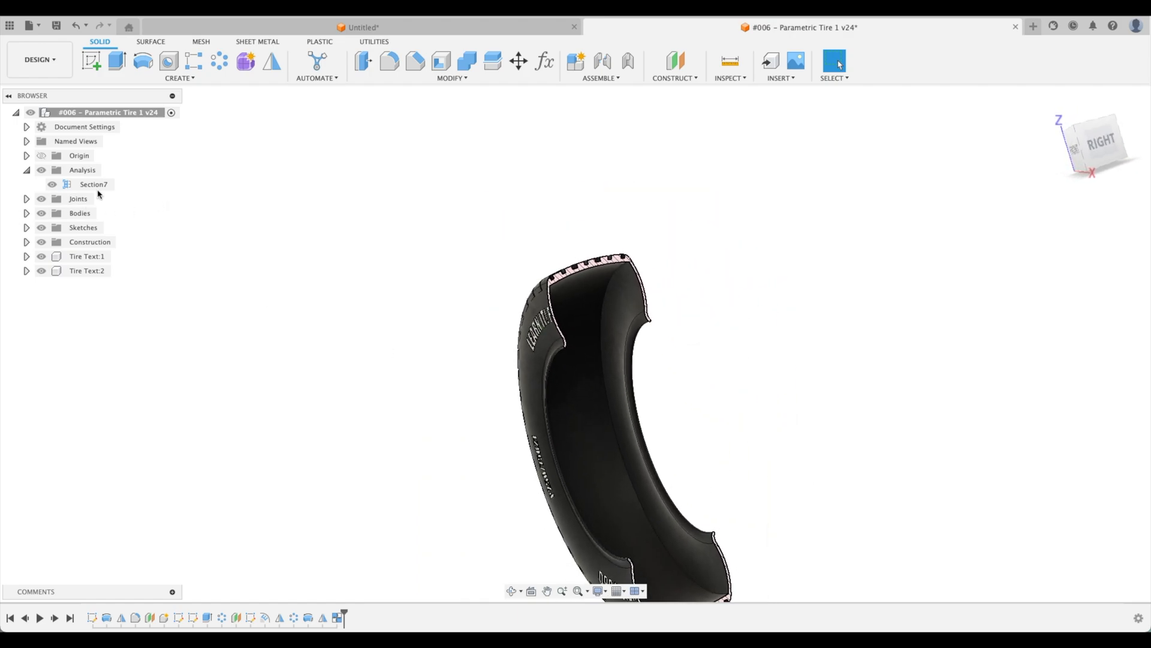
pyautogui.click(37, 159)
pyautogui.keyDown('shift'); pyautogui.moveTo(664, 416); pyautogui.dragTo(573, 330, button='middle'); pyautogui.keyUp('shift')
pyautogui.keyDown('shift'); pyautogui.moveTo(742, 435); pyautogui.dragTo(742, 434, button='middle'); pyautogui.keyUp('shift')
pyautogui.scroll(1, 743, 434)
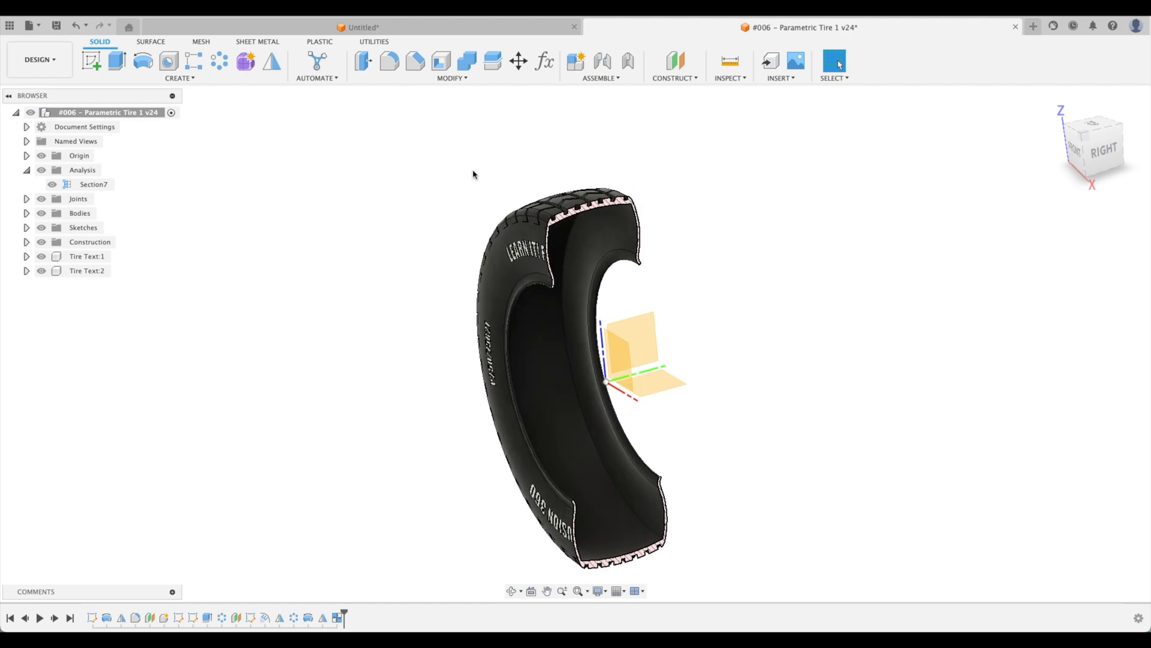
pyautogui.keyDown('shift'); pyautogui.moveTo(202, 258); pyautogui.dragTo(144, 245, button='middle'); pyautogui.keyUp('shift')
pyautogui.click(41, 156)
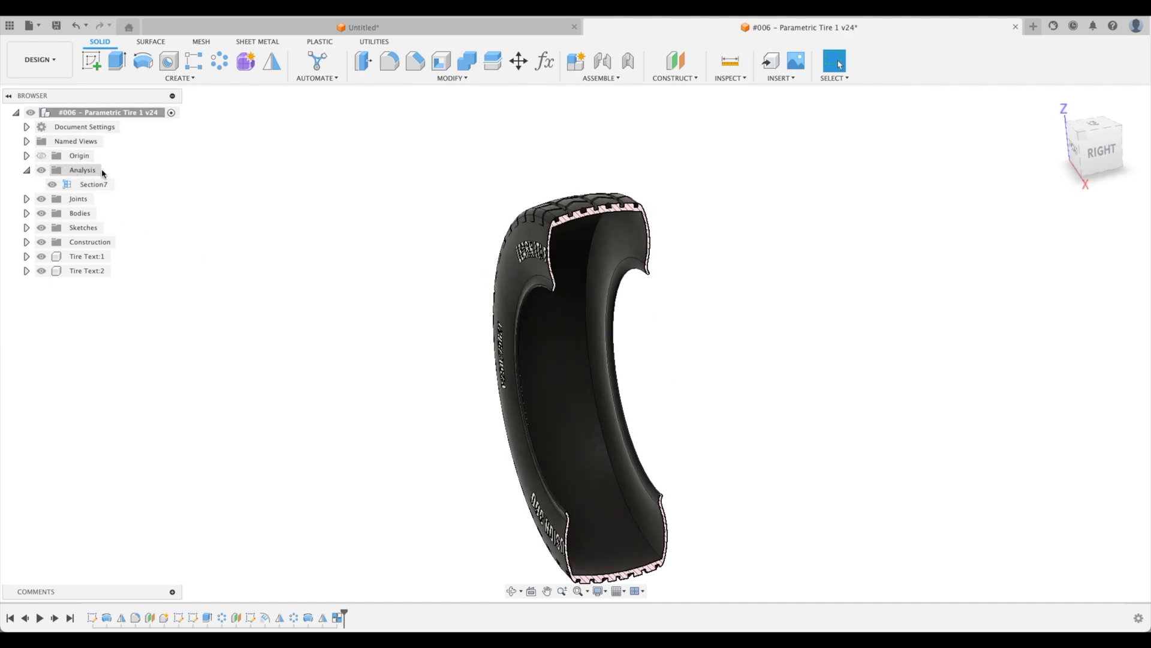
# Toggle the visibility of the Section7 analysis off and back on to compare the whole and cut tire
pyautogui.click(81, 183)
pyautogui.click(52, 185)
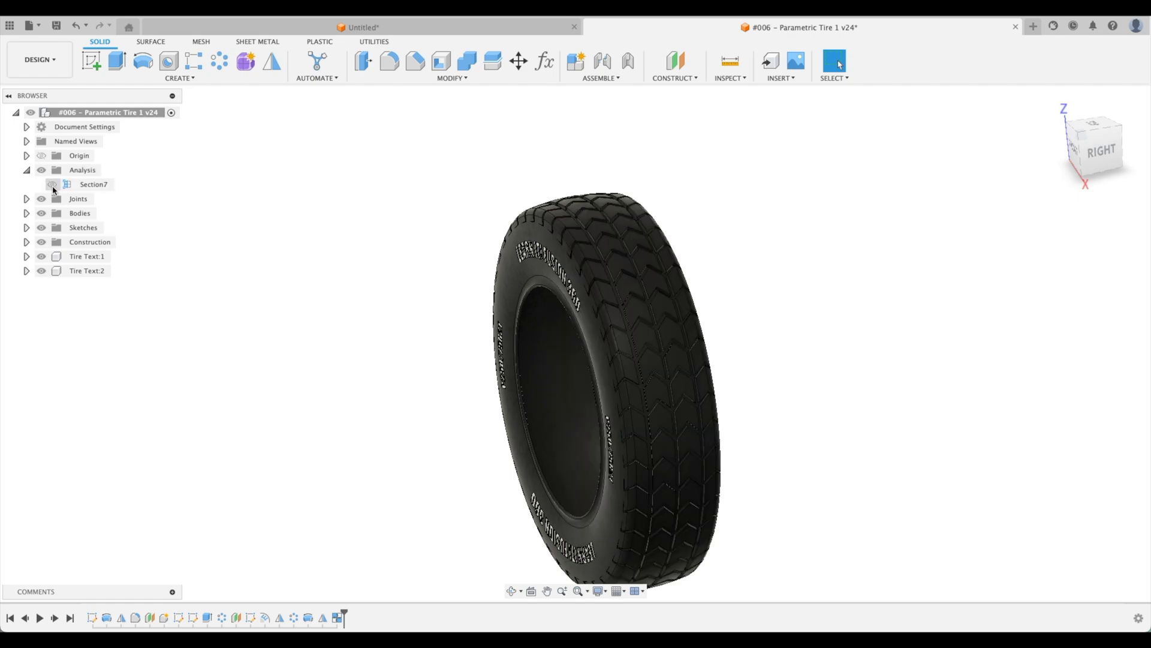
pyautogui.click(53, 185)
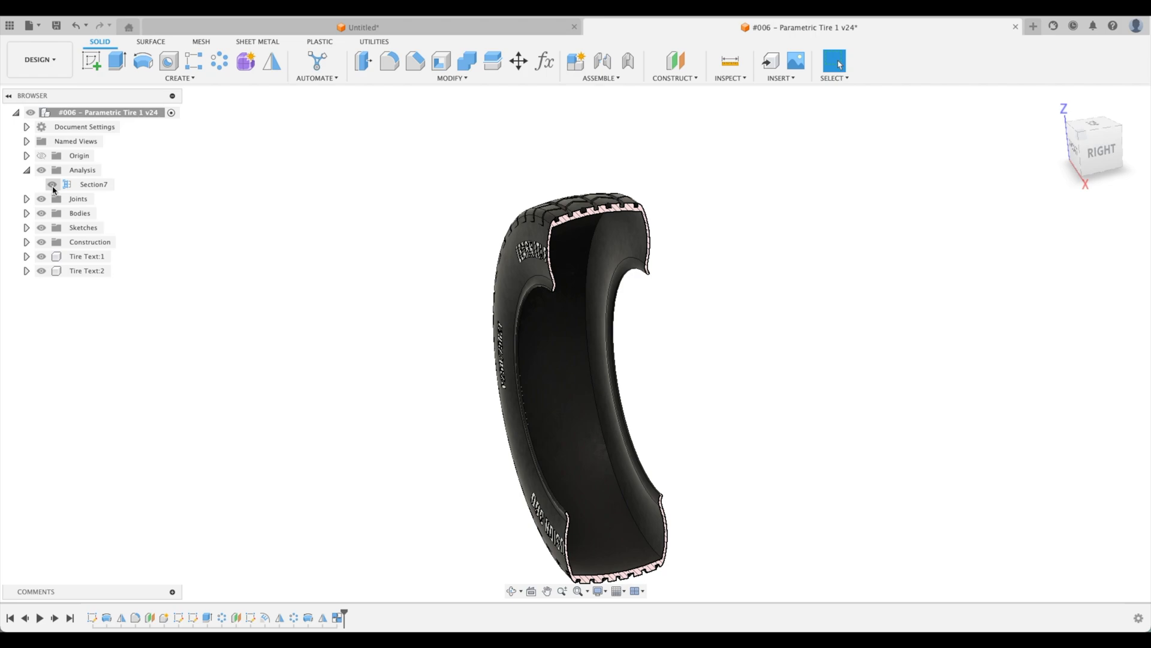
# Add a second section analysis that cuts the tire horizontally on the XY plane
pyautogui.click(786, 81)
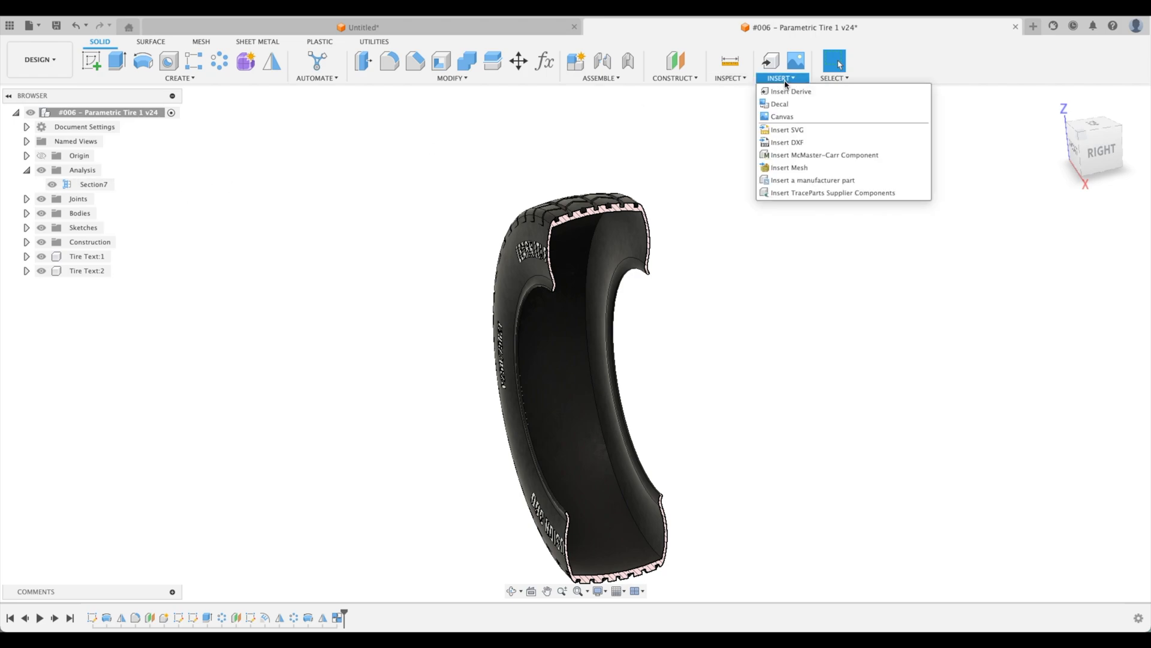
pyautogui.click(730, 78)
pyautogui.click(759, 204)
pyautogui.keyDown('shift'); pyautogui.moveTo(812, 318); pyautogui.dragTo(627, 409, button='middle'); pyautogui.keyUp('shift')
pyautogui.click(627, 412)
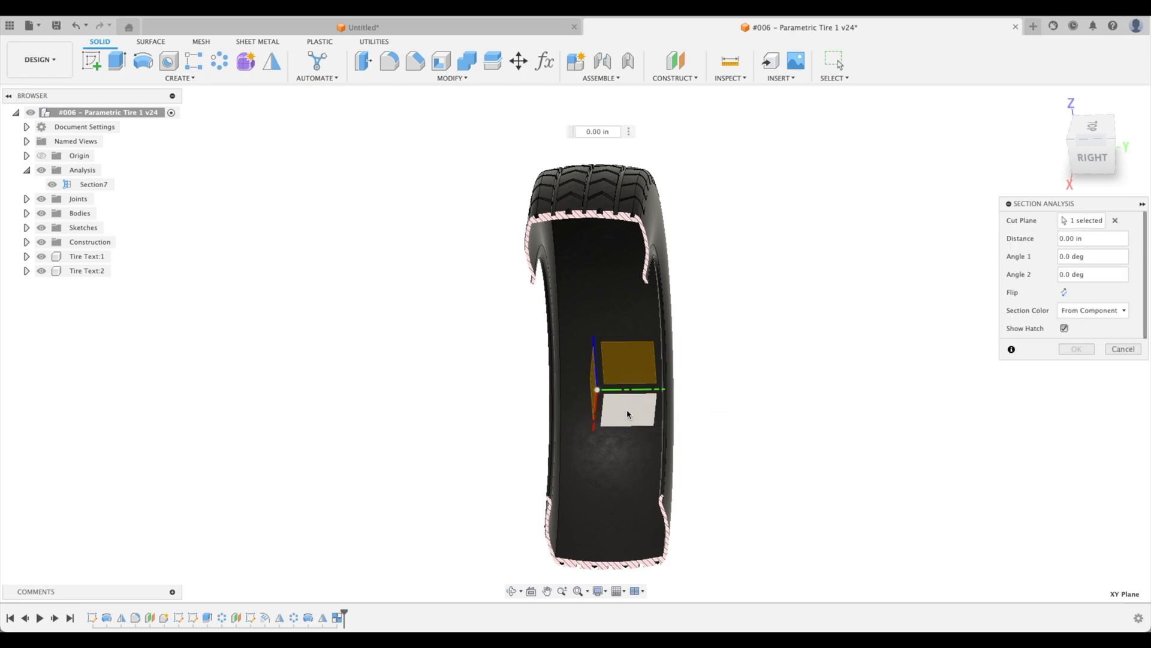
pyautogui.keyDown('shift'); pyautogui.moveTo(969, 383); pyautogui.dragTo(1017, 375, button='middle'); pyautogui.keyUp('shift')
pyautogui.click(1075, 352)
pyautogui.keyDown('shift'); pyautogui.moveTo(165, 240); pyautogui.dragTo(235, 237, button='middle'); pyautogui.keyUp('shift')
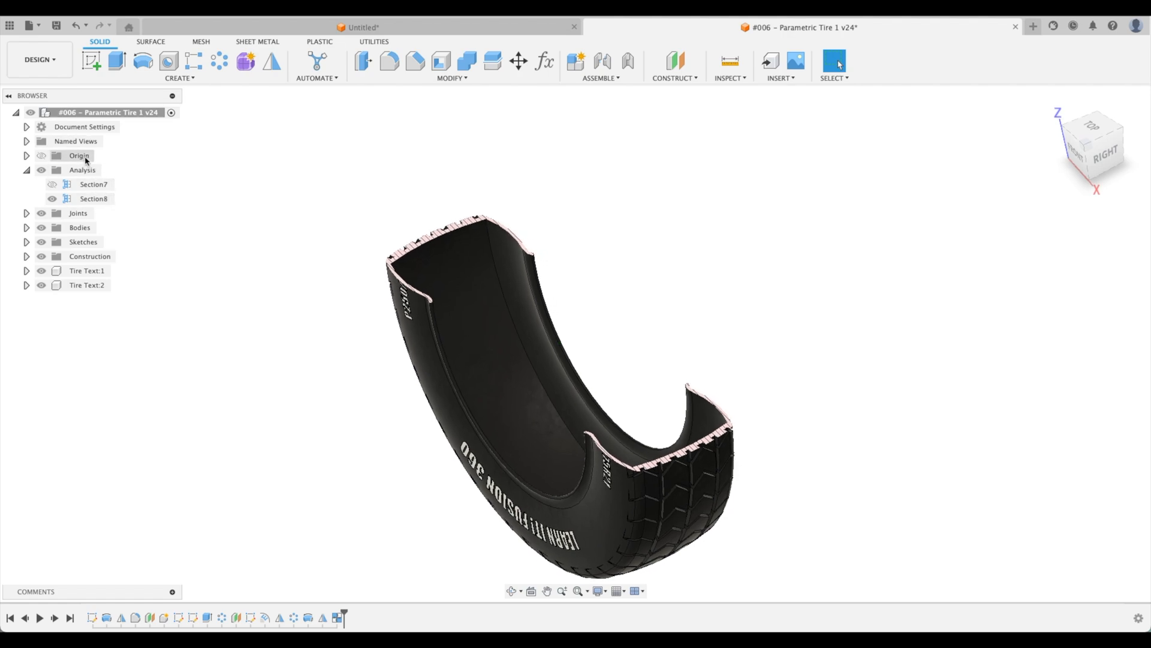
# Alternate the visibility of Section7 and Section8 to compare the two tire cuts
pyautogui.click(52, 199)
pyautogui.click(52, 184)
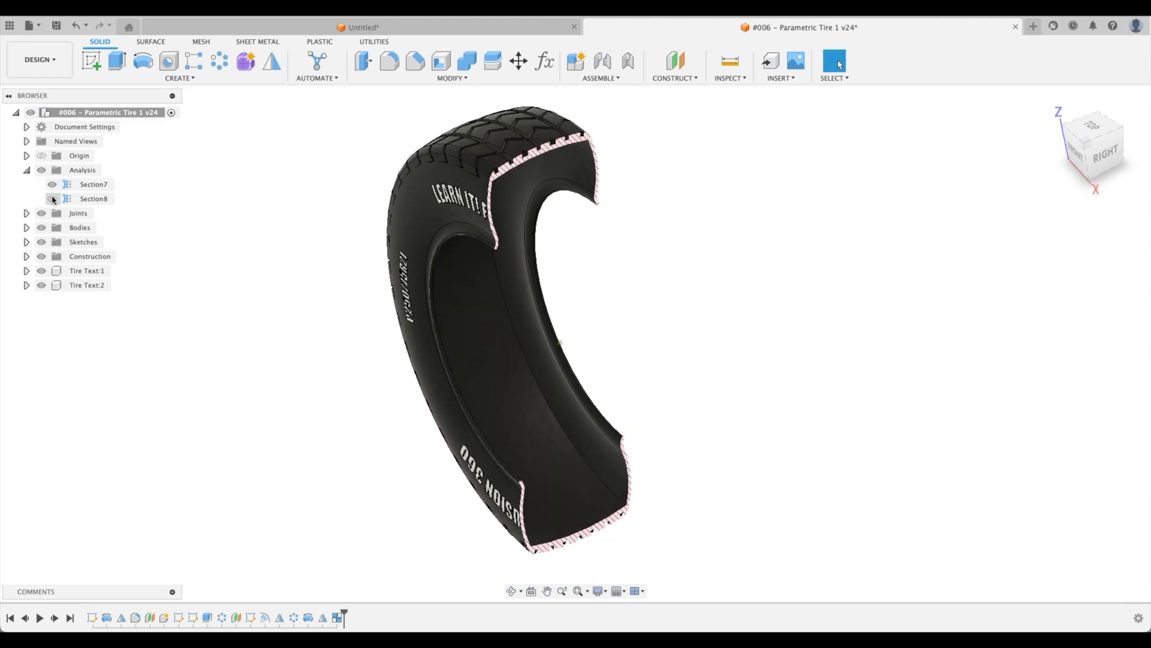
pyautogui.click(52, 198)
pyautogui.click(52, 185)
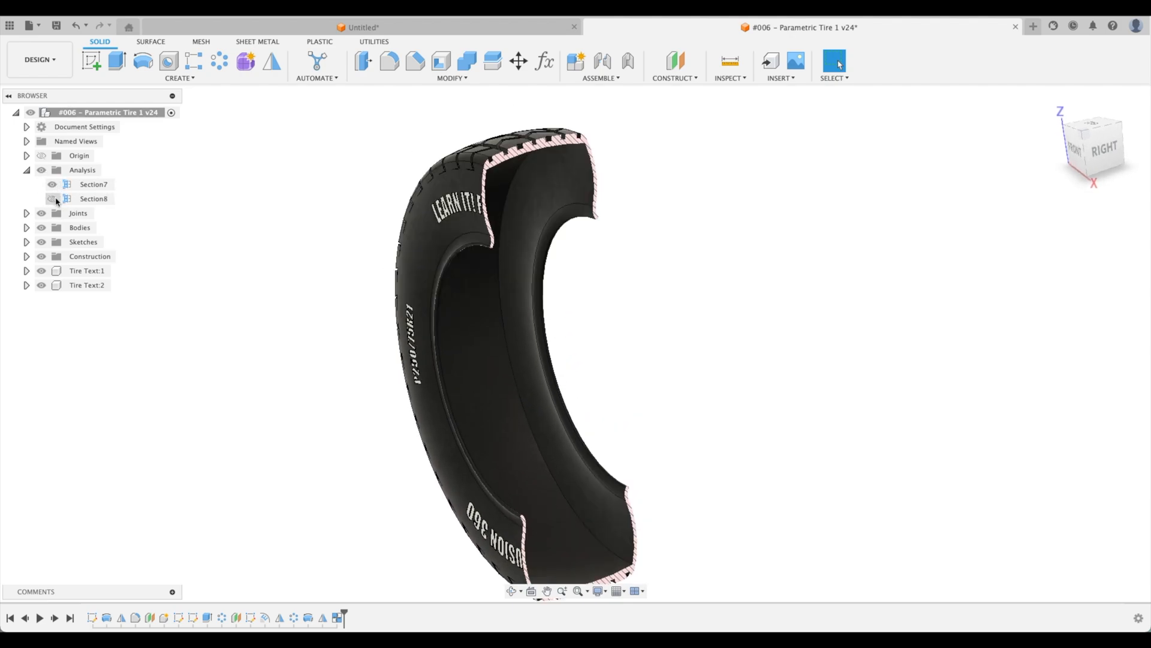
pyautogui.click(53, 199)
# Edit Section7, try flipping its cut direction and flip it back, and cancel the edit
pyautogui.rightClick(91, 184)
pyautogui.click(105, 215)
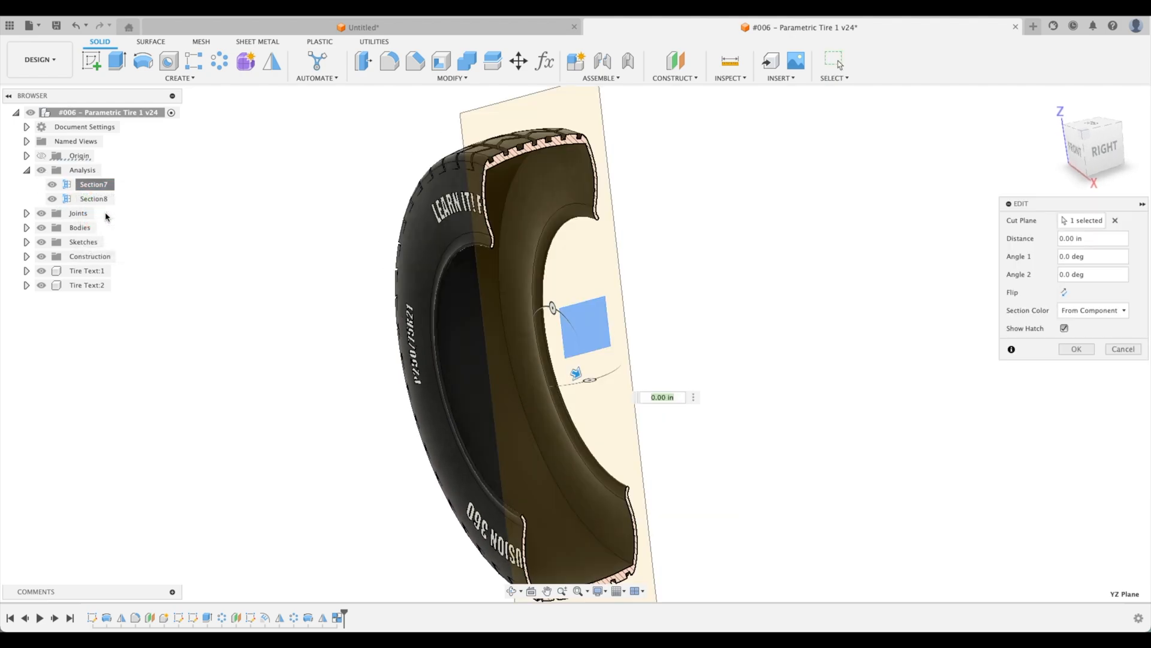
pyautogui.click(1064, 293)
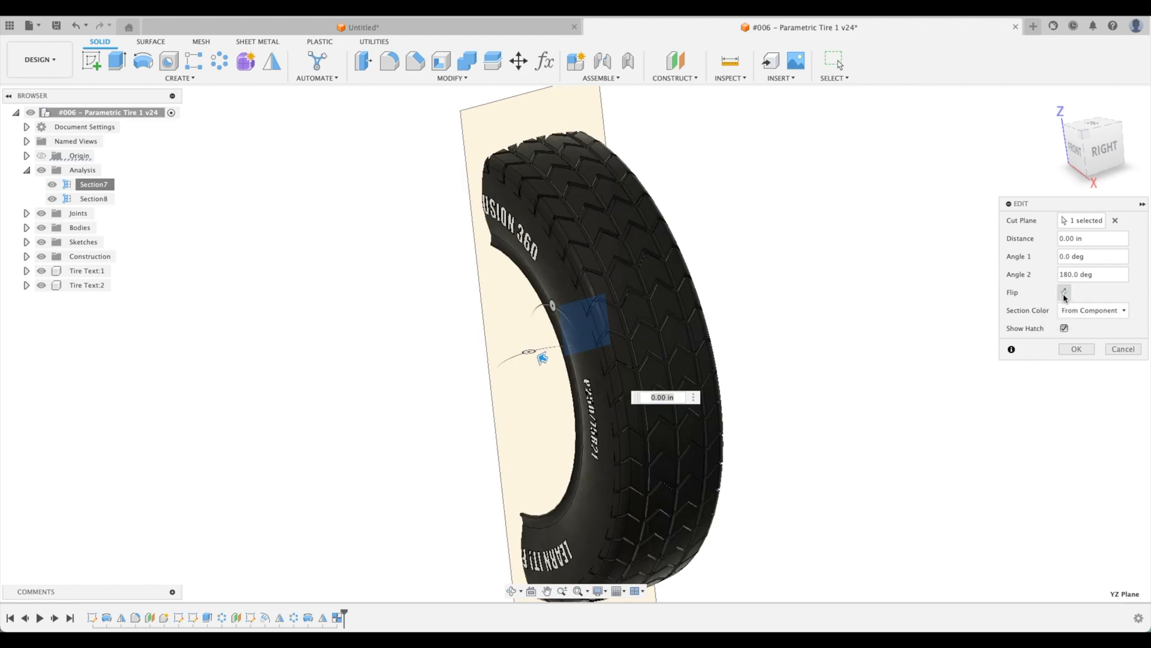
pyautogui.click(1065, 293)
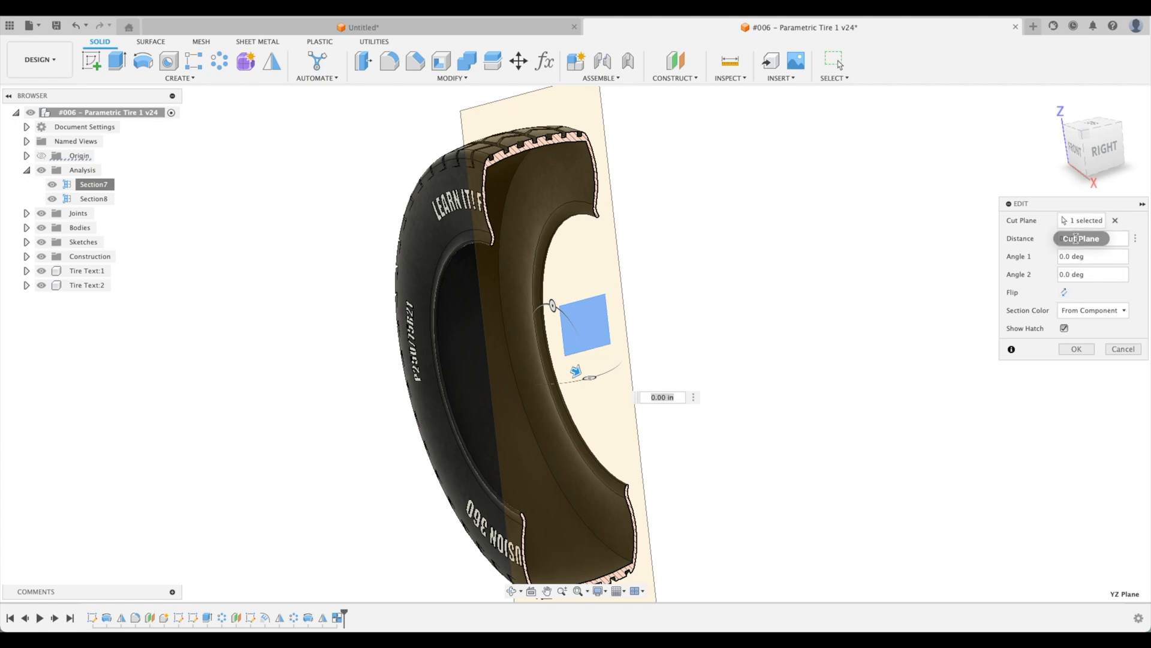
pyautogui.click(1123, 349)
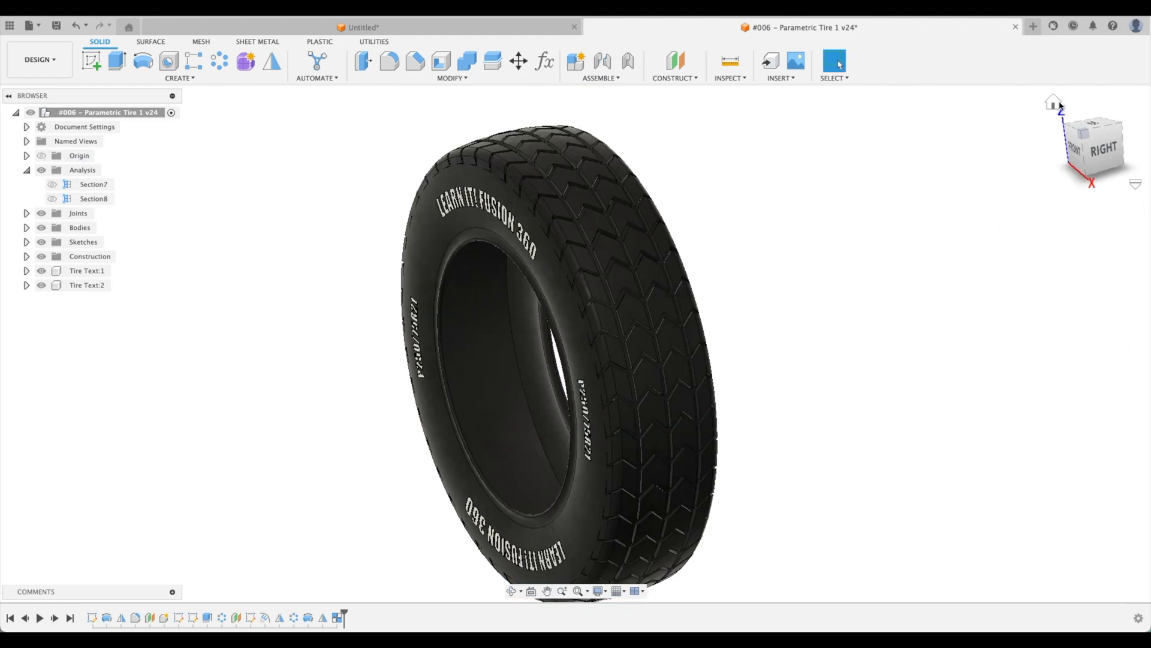
# Switch to the Animation workspace and play the Storyboard2 animation of the tire
pyautogui.click(1060, 105)
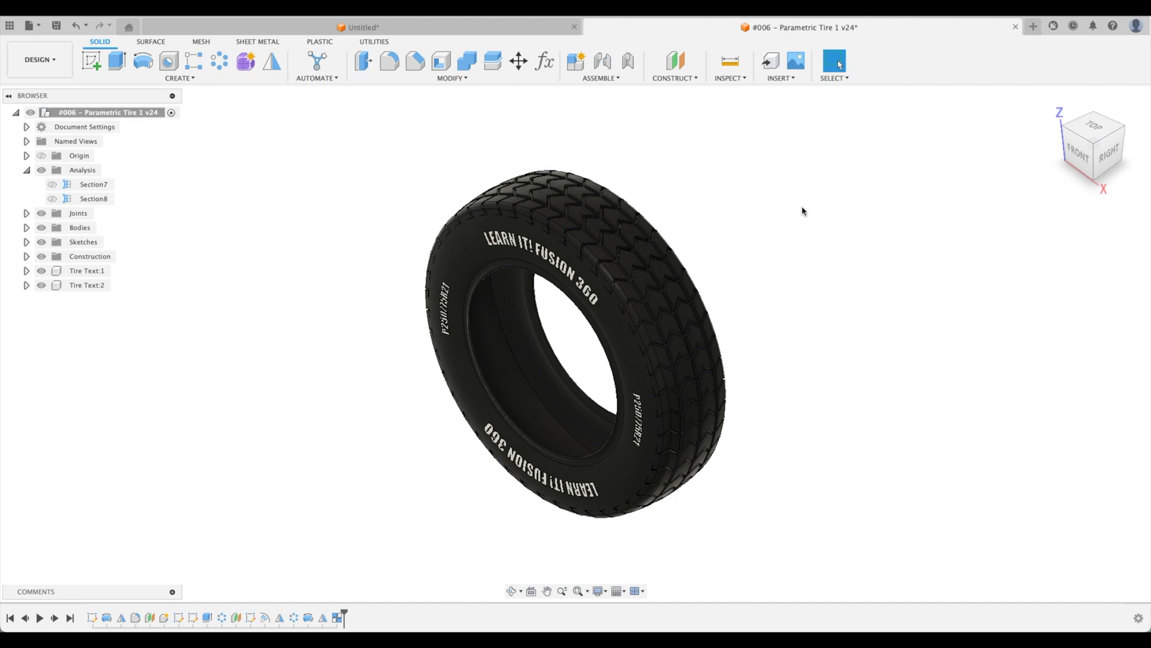
pyautogui.click(39, 59)
pyautogui.click(66, 150)
pyautogui.click(556, 623)
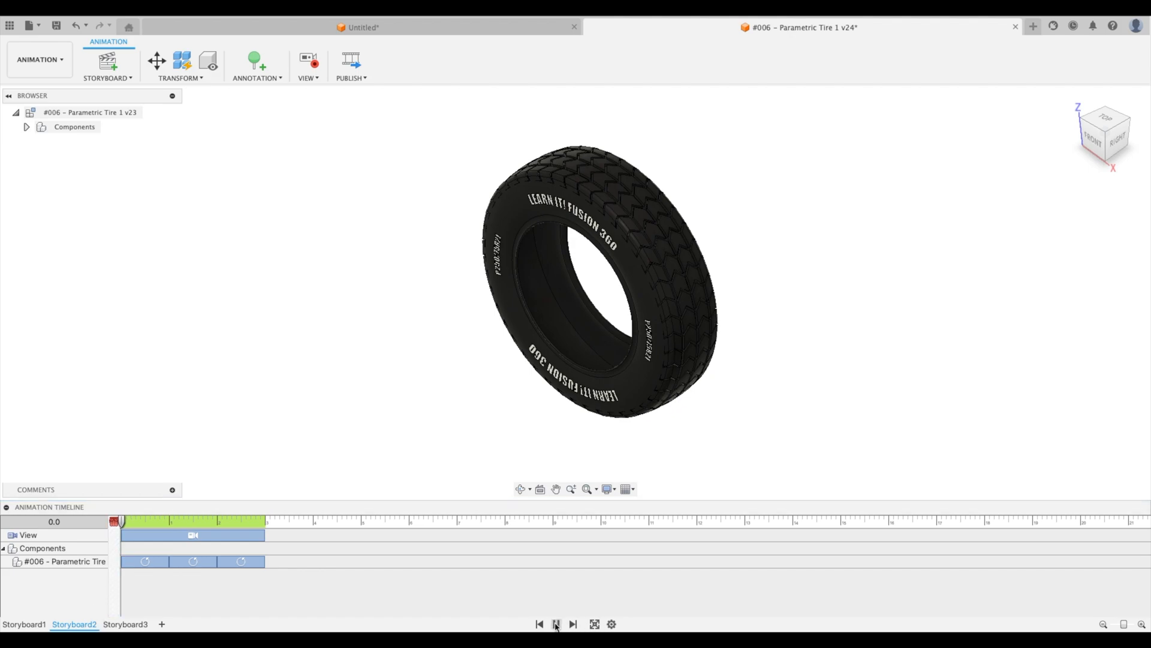
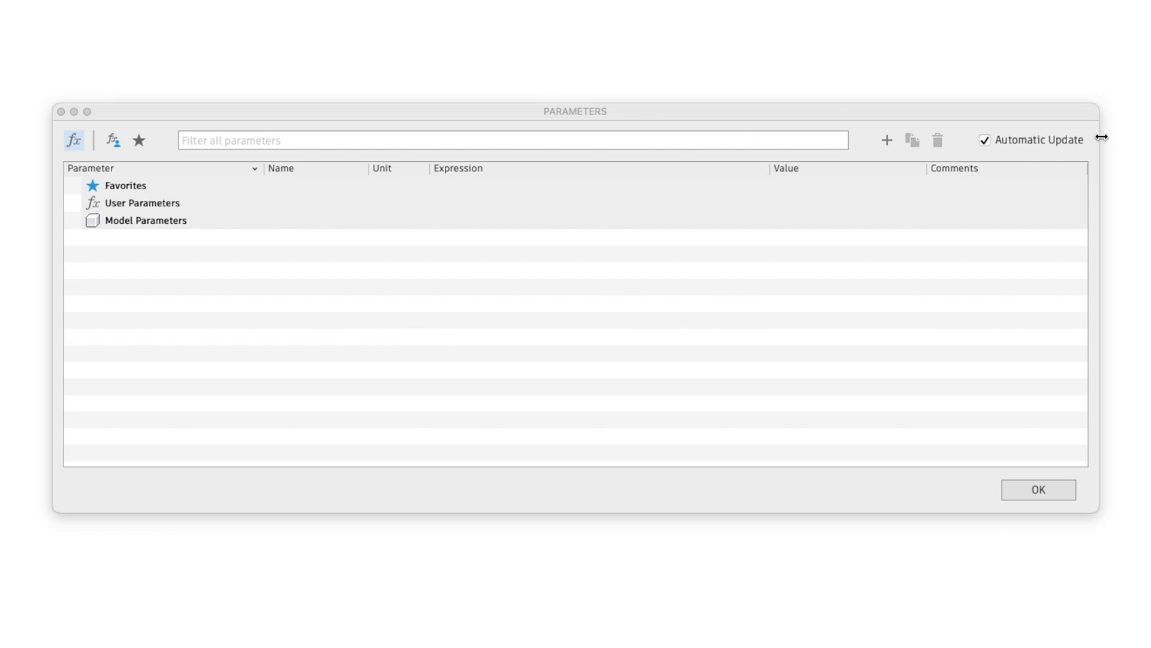
# Start a new user parameter in inches and name it RimDia
pyautogui.click(888, 140)
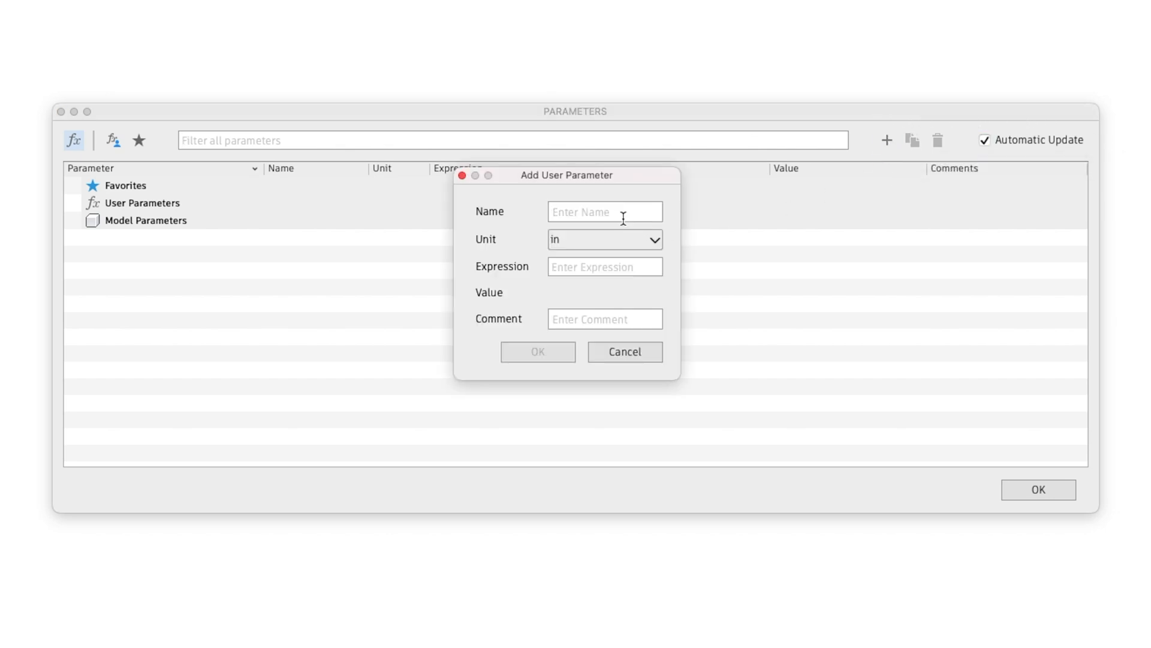
pyautogui.write('RimDia')
pyautogui.click(572, 213)
pyautogui.press('BackSpace')
pyautogui.write('_')
pyautogui.press('BackSpace')
pyautogui.moveTo(554, 214)
pyautogui.mouseDown()
pyautogui.moveTo(592, 214)
pyautogui.moveTo(542, 213)
pyautogui.mouseUp()
pyautogui.click(584, 213)
pyautogui.click(609, 215)
pyautogui.click(557, 214)
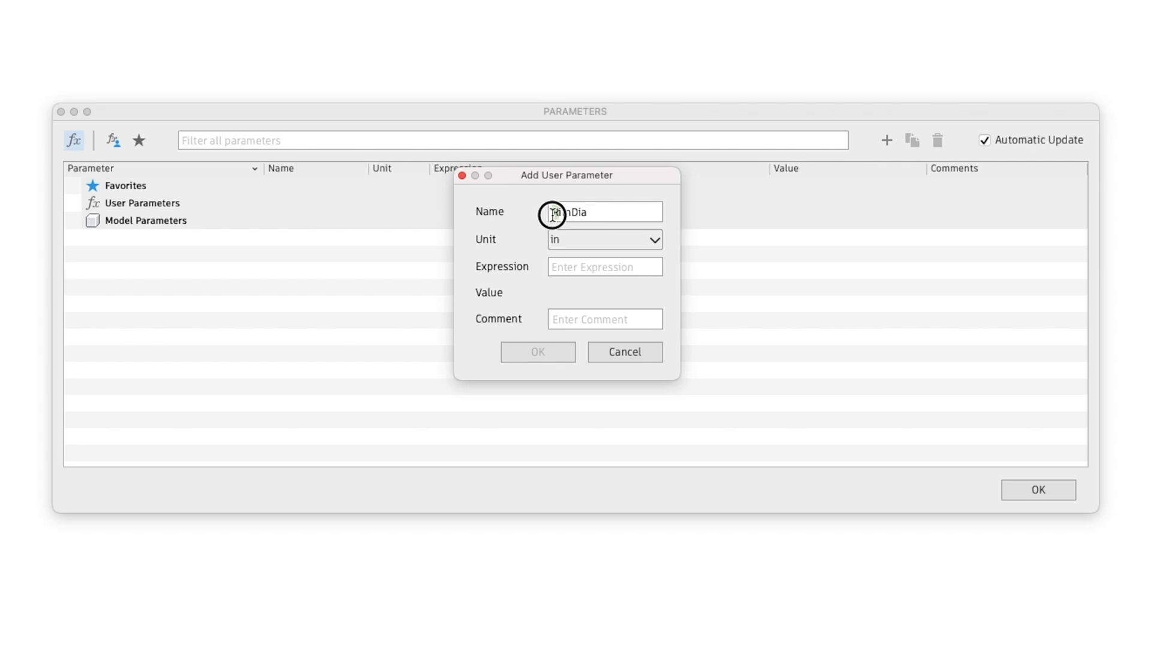
pyautogui.moveTo(611, 213); pyautogui.dragTo(547, 214)
pyautogui.click(620, 212)
pyautogui.moveTo(612, 213)
pyautogui.mouseDown()
pyautogui.moveTo(562, 215)
pyautogui.moveTo(602, 219)
pyautogui.mouseUp()
pyautogui.moveTo(603, 219); pyautogui.dragTo(548, 214)
pyautogui.click(627, 214)
# Set the RimDia expression to 21 in, leave the comment empty and add the parameter
pyautogui.click(583, 269)
pyautogui.write('21')
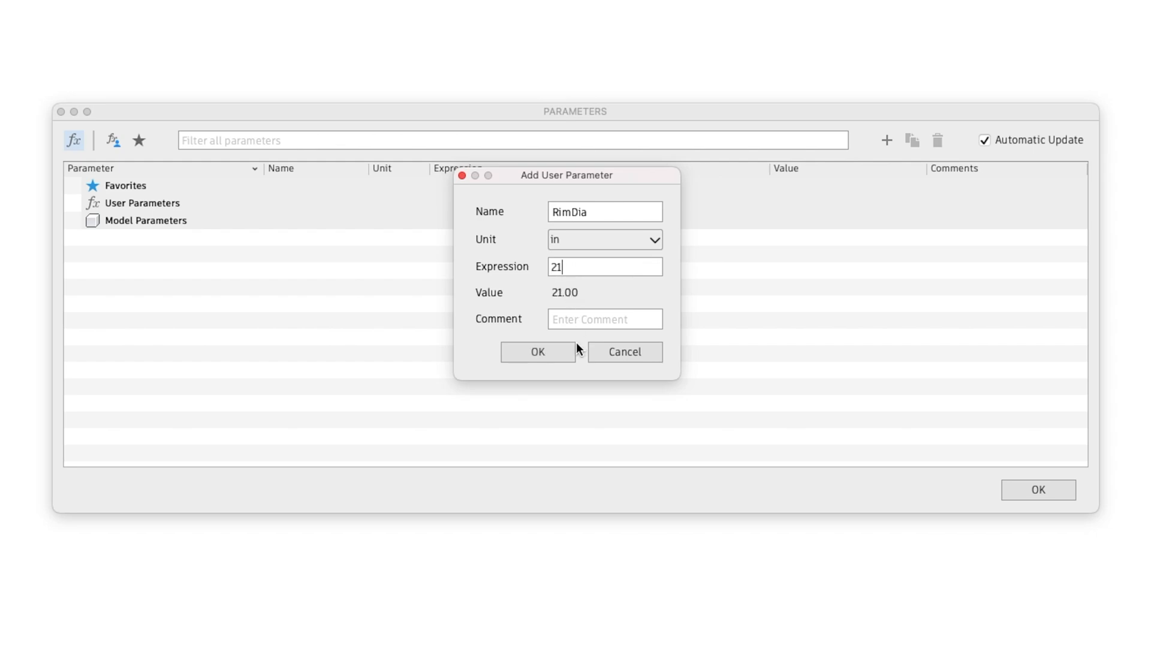
pyautogui.click(586, 322)
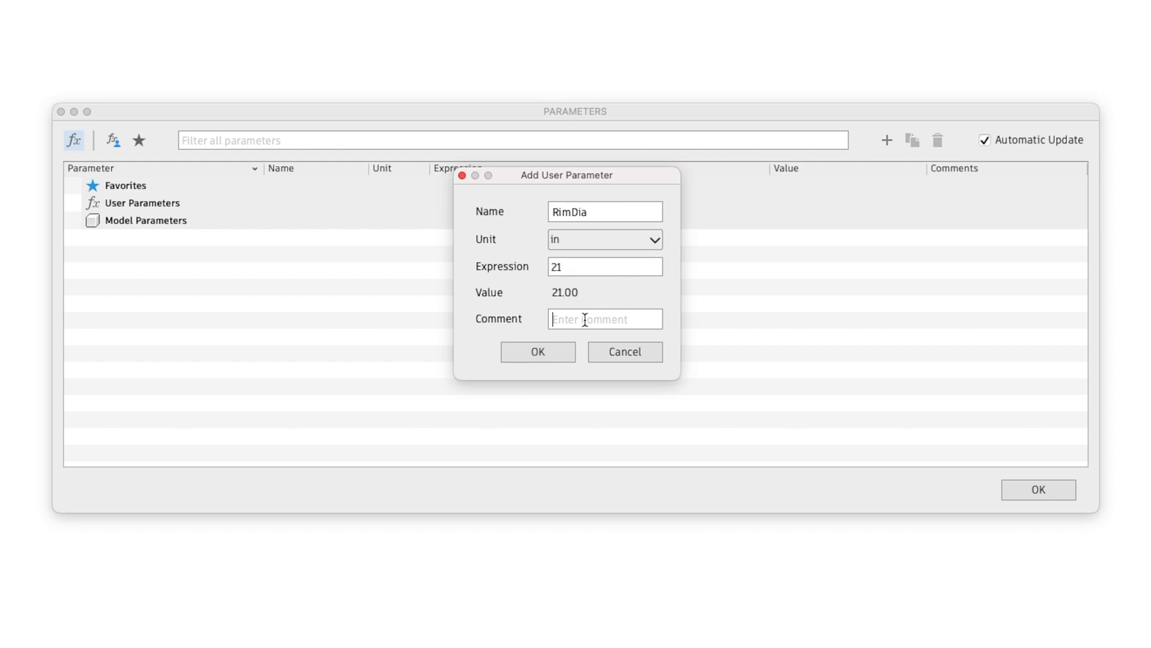
pyautogui.click(538, 352)
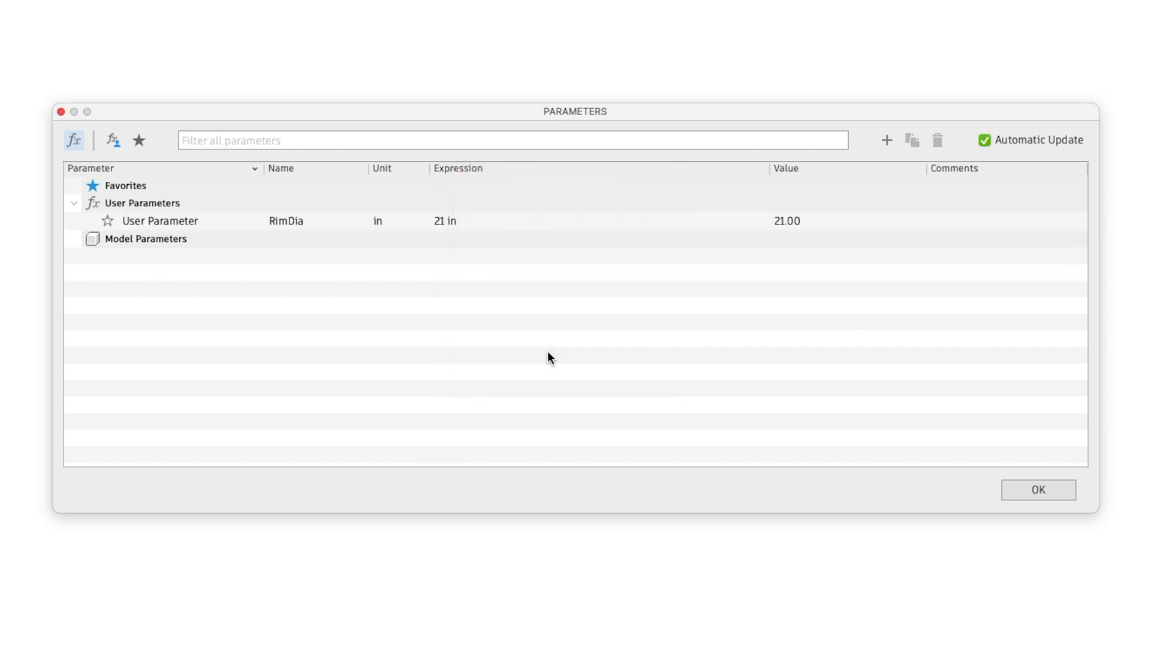
# Add a user parameter TireWidth in mm with the expression 250
pyautogui.click(888, 142)
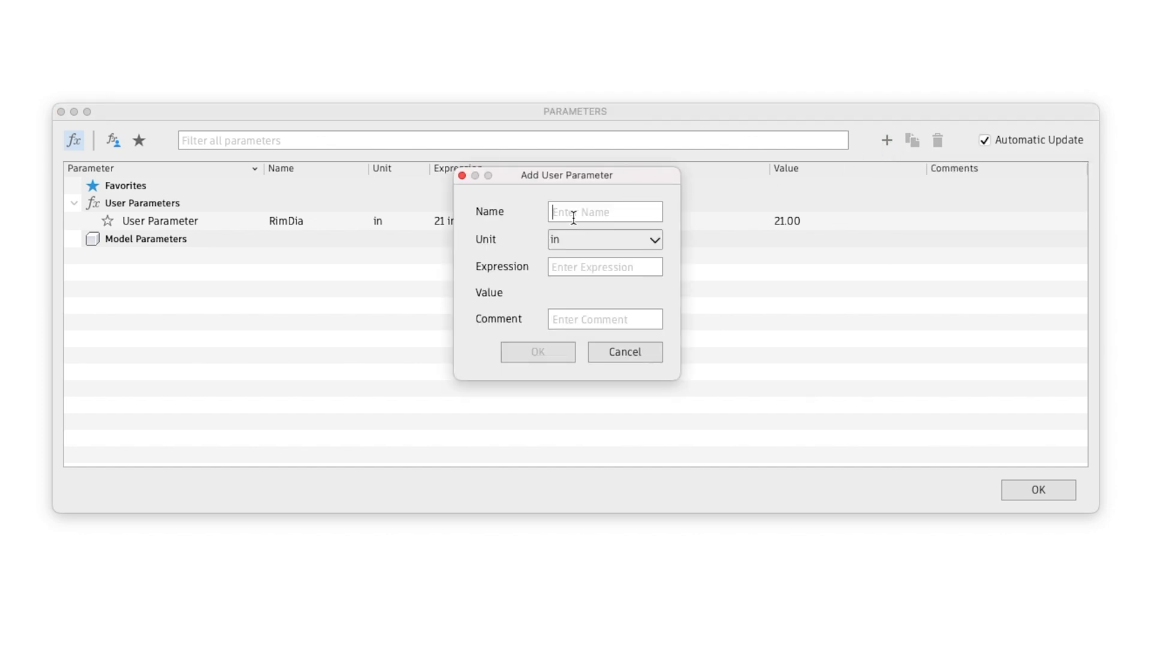
pyautogui.write('TireWidth')
pyautogui.press('Tab')
pyautogui.click(601, 238)
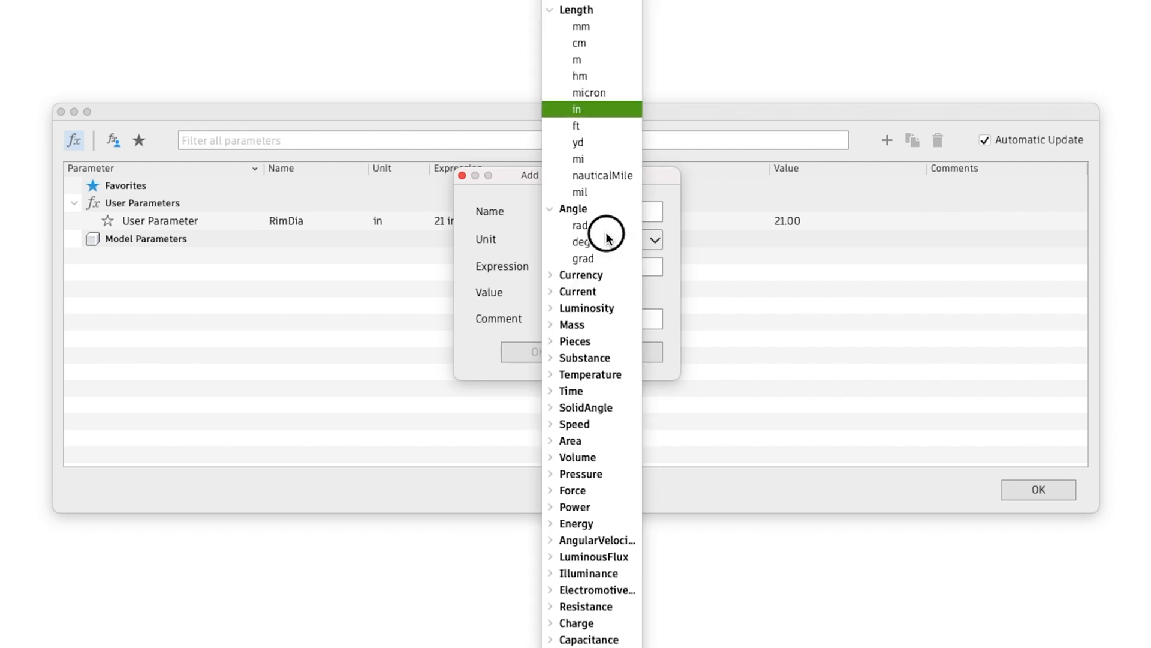
pyautogui.click(601, 27)
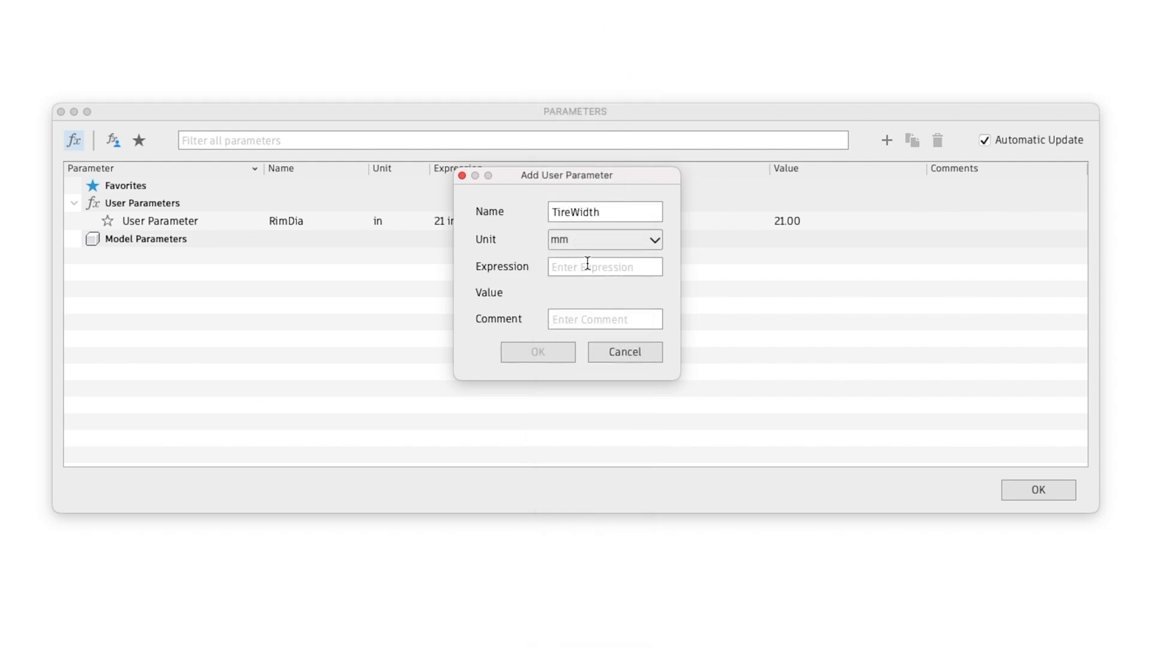
pyautogui.write('250')
pyautogui.click(545, 350)
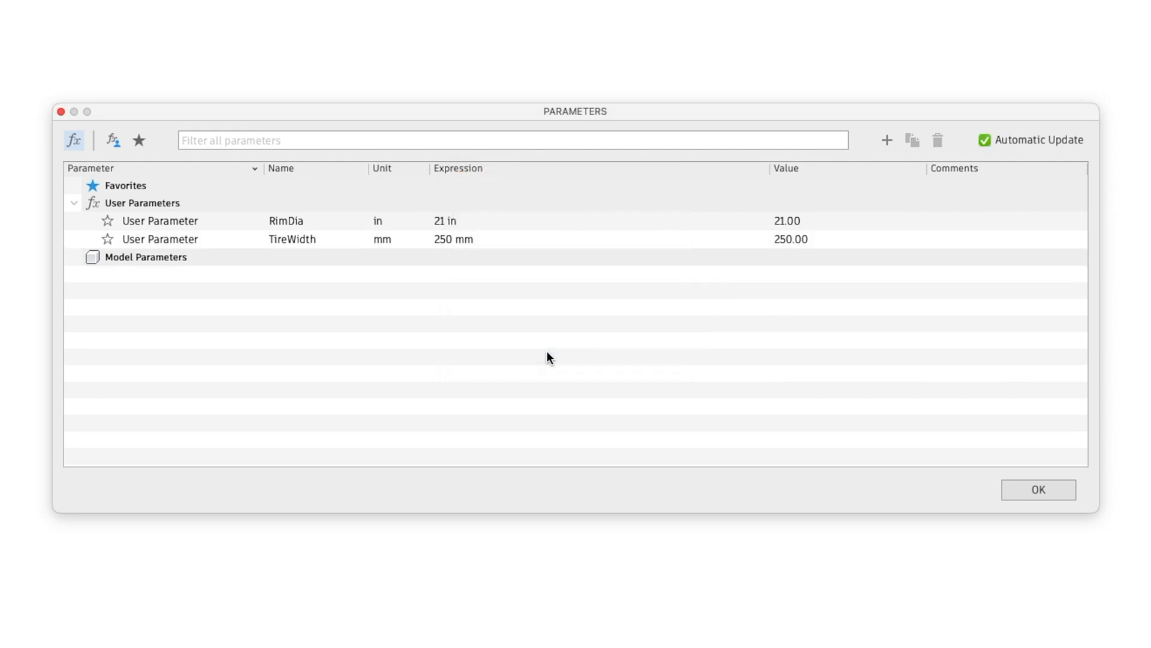
# Add a unitless user parameter AspectRatio with the expression 75
pyautogui.click(886, 142)
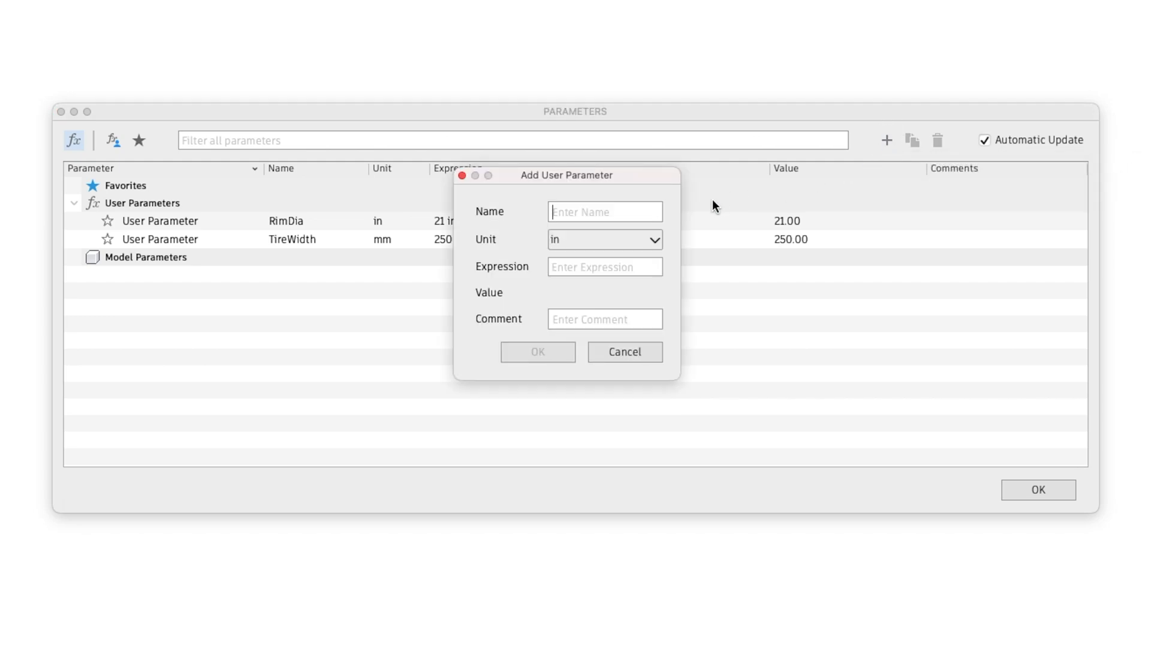
pyautogui.write('AspectRatio')
pyautogui.press('Tab')
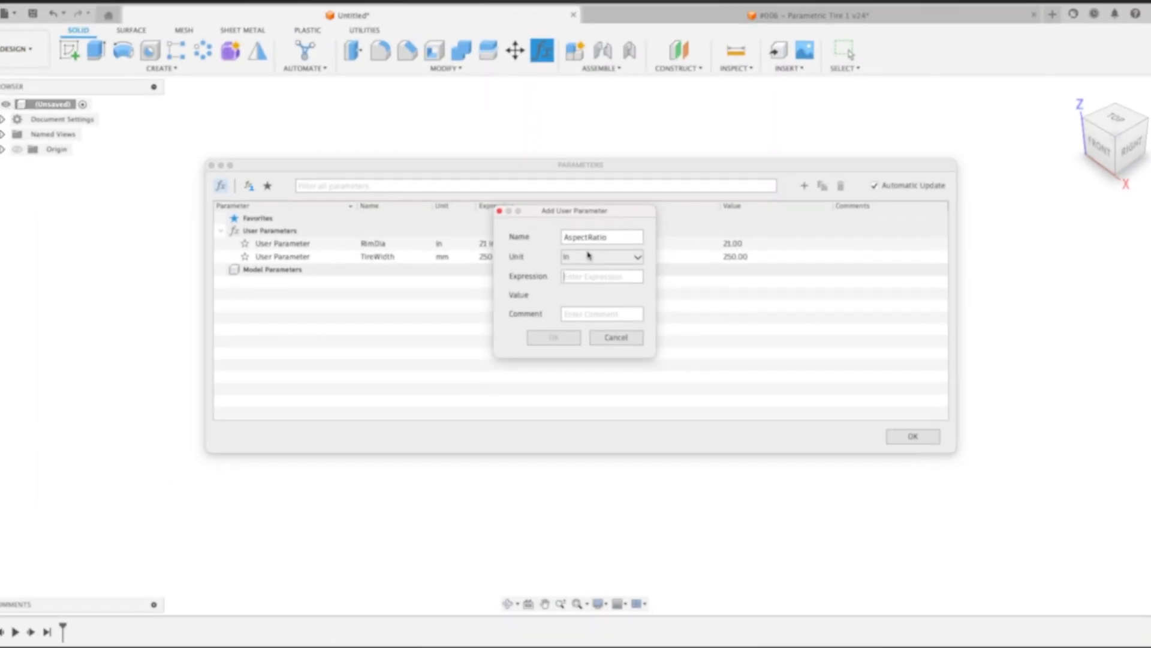
pyautogui.click(589, 256)
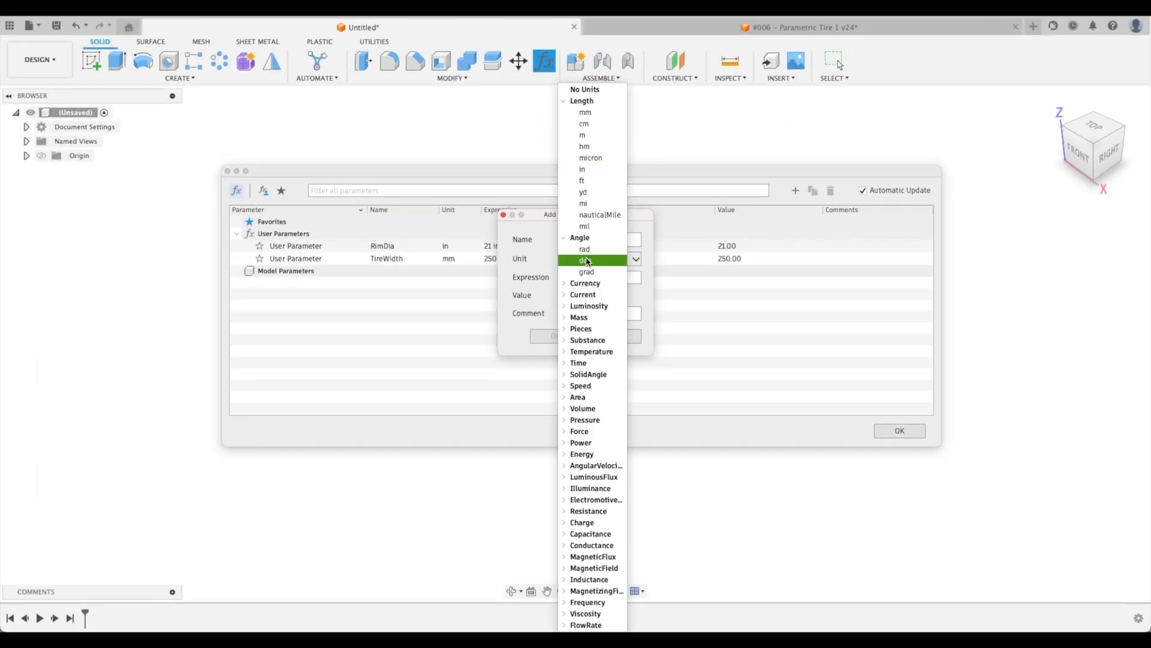
pyautogui.click(598, 92)
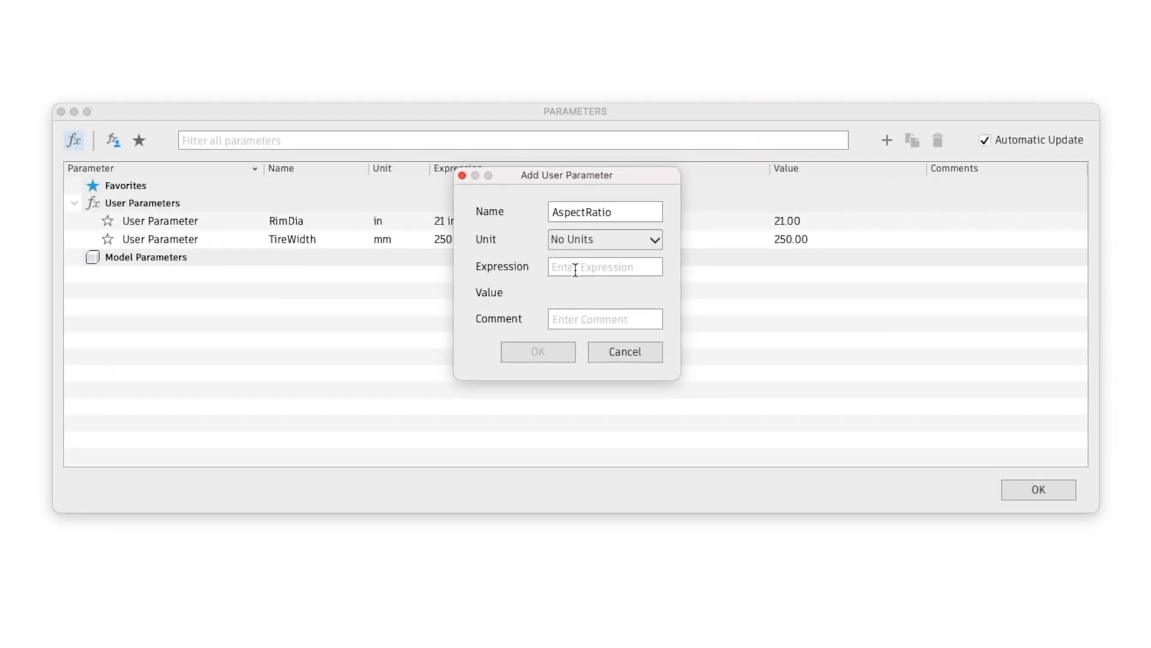
pyautogui.click(575, 270)
pyautogui.write('75')
pyautogui.click(538, 351)
# Add a user parameter TreadHeight in inches with the expression .375
pyautogui.click(887, 140)
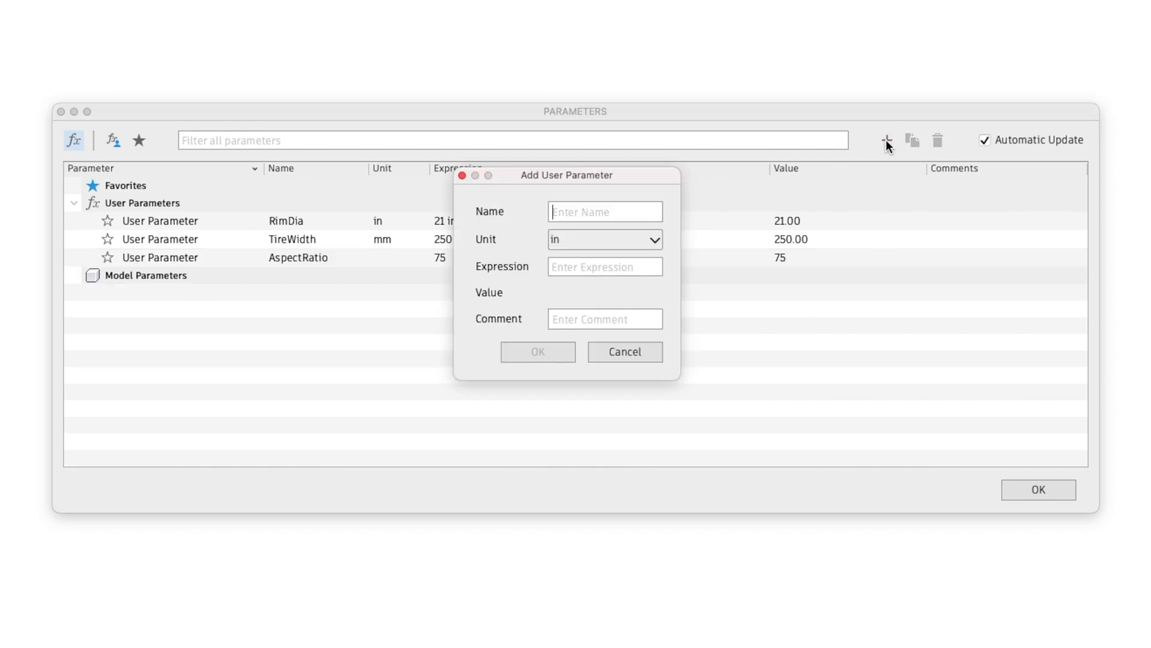
pyautogui.write('TreadHeight')
pyautogui.click(564, 267)
pyautogui.write('.375')
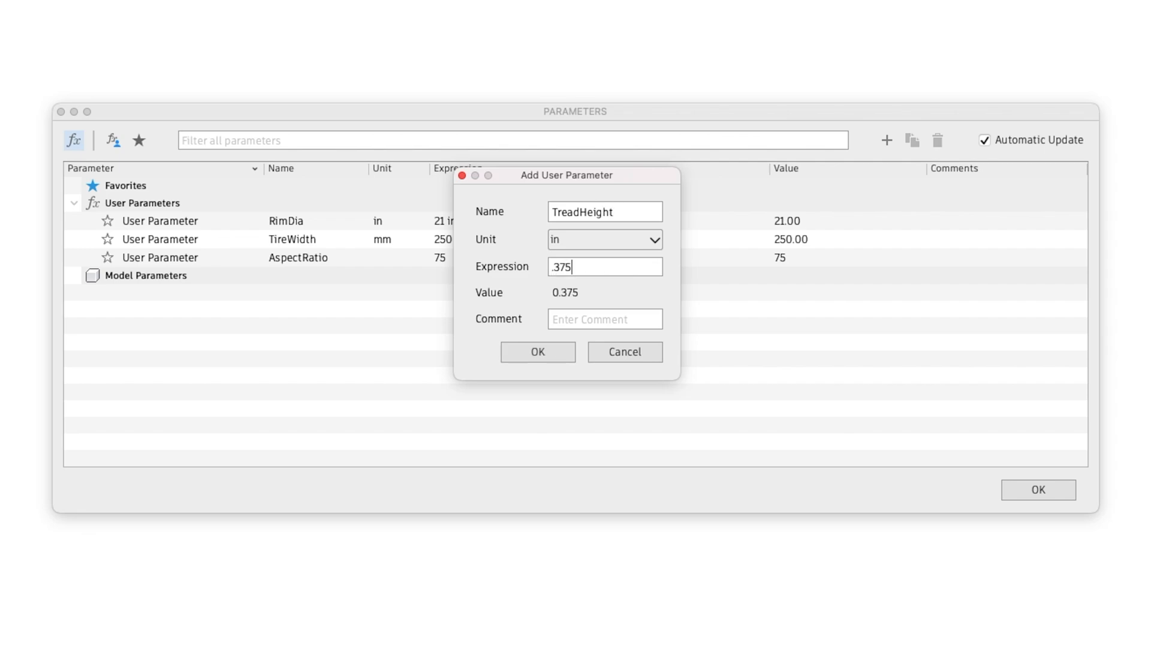
pyautogui.click(556, 351)
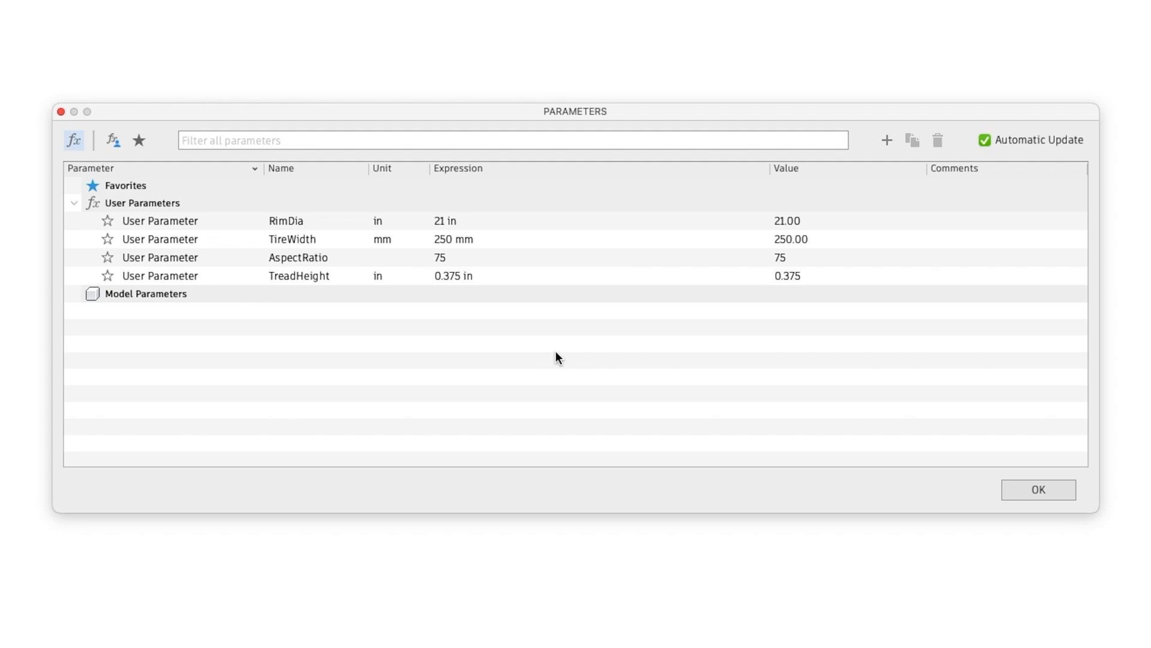
# Add a user parameter TreadGap in inches with the expression .25
pyautogui.click(887, 140)
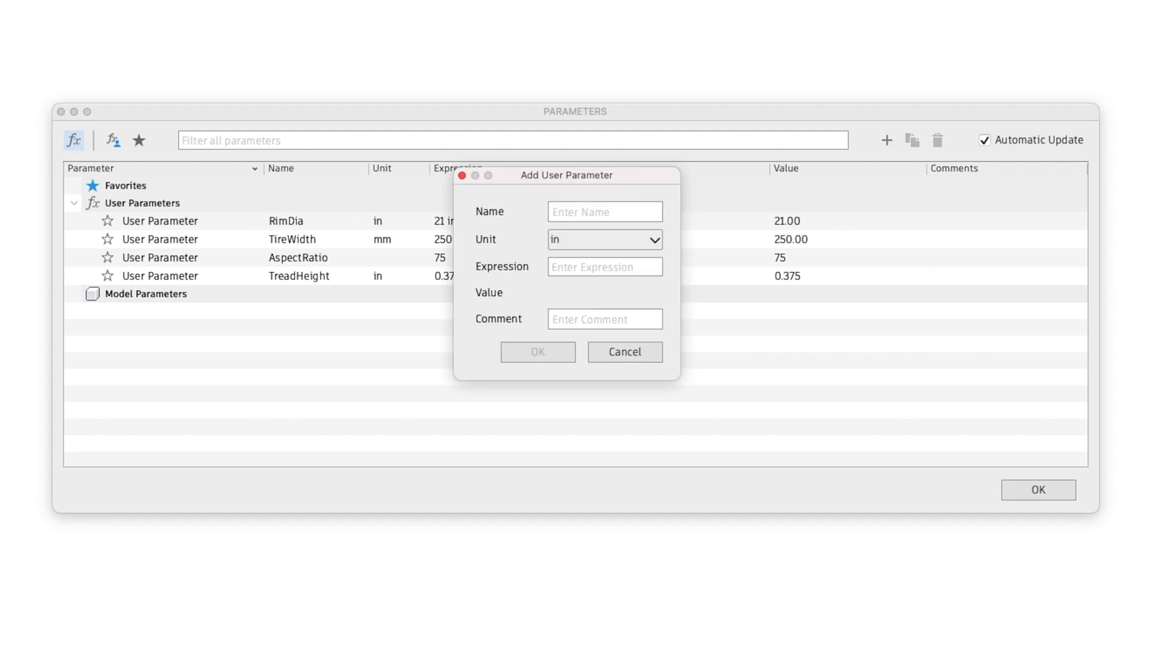
pyautogui.write('TreadGab')
pyautogui.press('BackSpace')
pyautogui.write('p')
pyautogui.press('Tab')
pyautogui.write('.25')
pyautogui.press('Return')
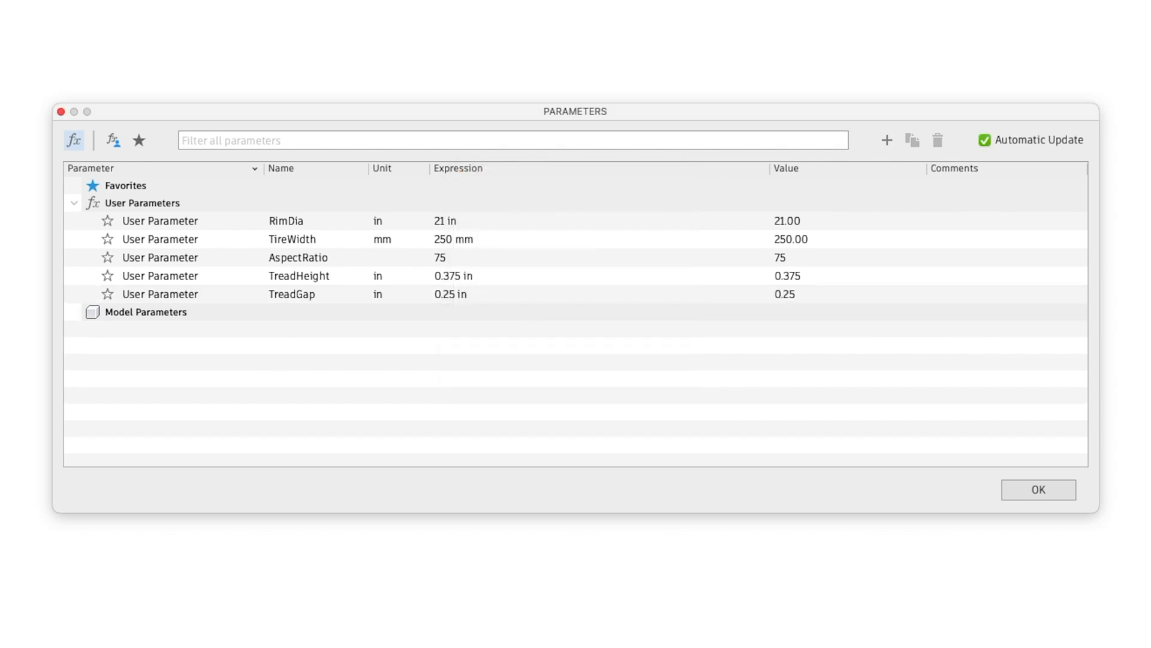
# Start a new user parameter in inches and name it TireHeight
pyautogui.click(888, 143)
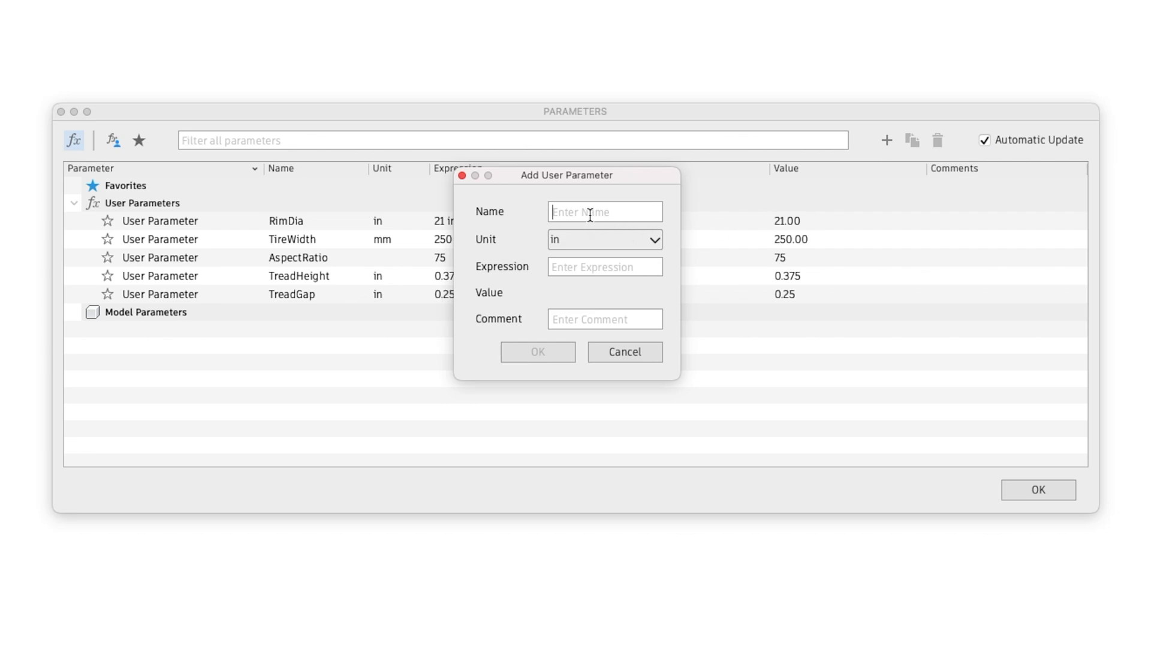
pyautogui.write('TireHeight')
pyautogui.press('BackSpace')
pyautogui.press('BackSpace')
pyautogui.press('BackSpace')
pyautogui.press('BackSpace')
pyautogui.press('BackSpace')
pyautogui.write('i')
pyautogui.press('BackSpace')
pyautogui.write('eight')
pyautogui.press('Tab')
# Begin the TireHeight expression with the suggested TireWidth parameter
pyautogui.write('ti')
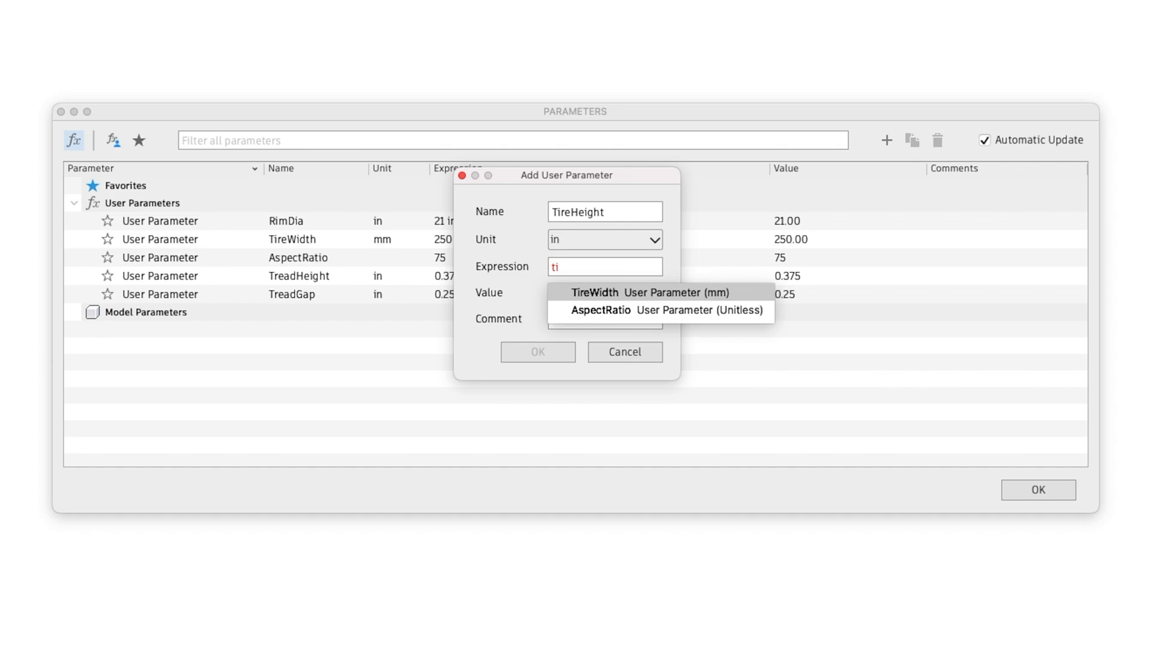
pyautogui.press('Down')
pyautogui.press('Up')
pyautogui.press('Down')
pyautogui.press('Up')
pyautogui.press('Down')
pyautogui.press('Up')
pyautogui.press('Down')
pyautogui.press('Up')
pyautogui.press('Return')
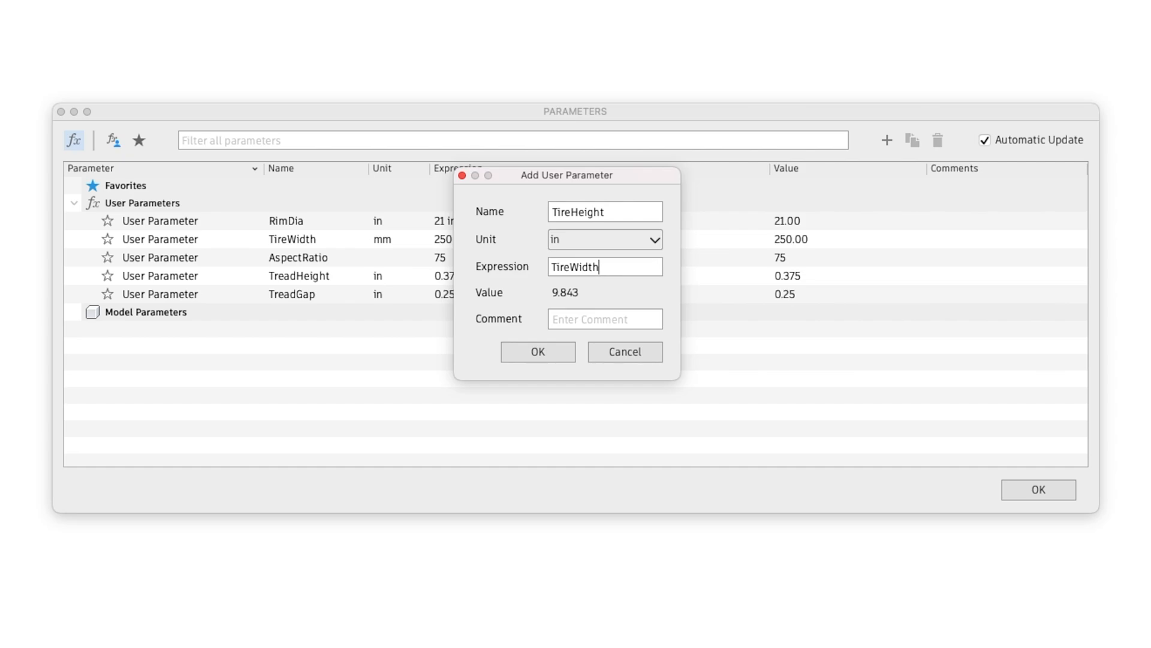
# Complete the TireHeight expression as TireWidth * (AspectRatio/100) and add the parameter
pyautogui.write('*')
pyautogui.press('BackSpace')
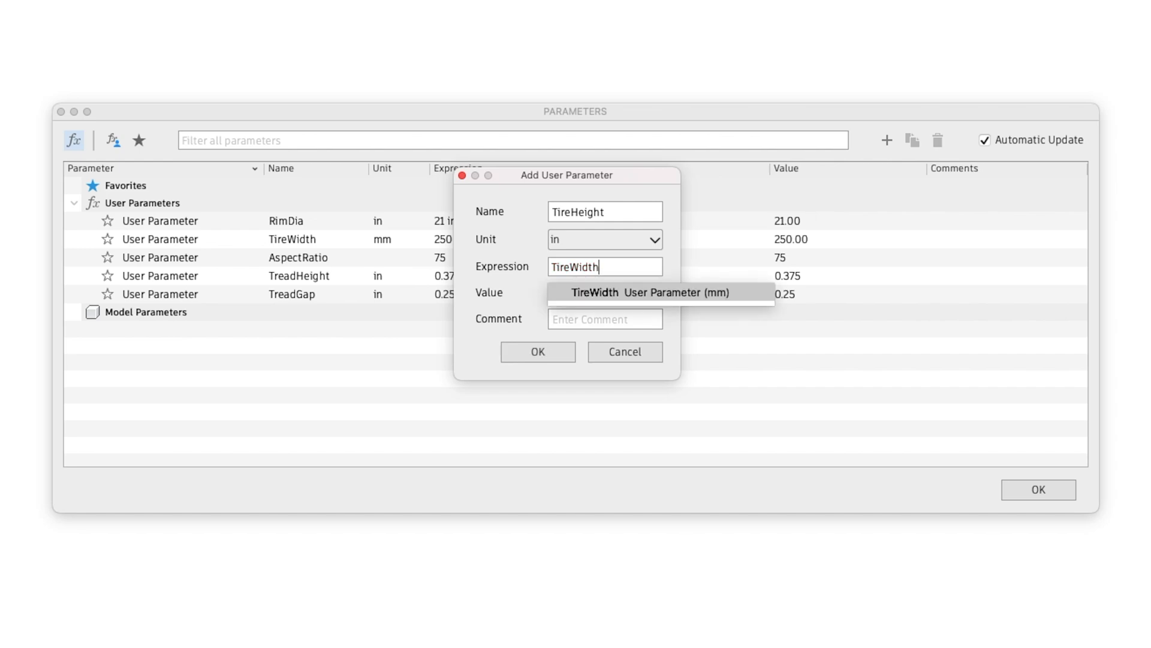
pyautogui.write('x')
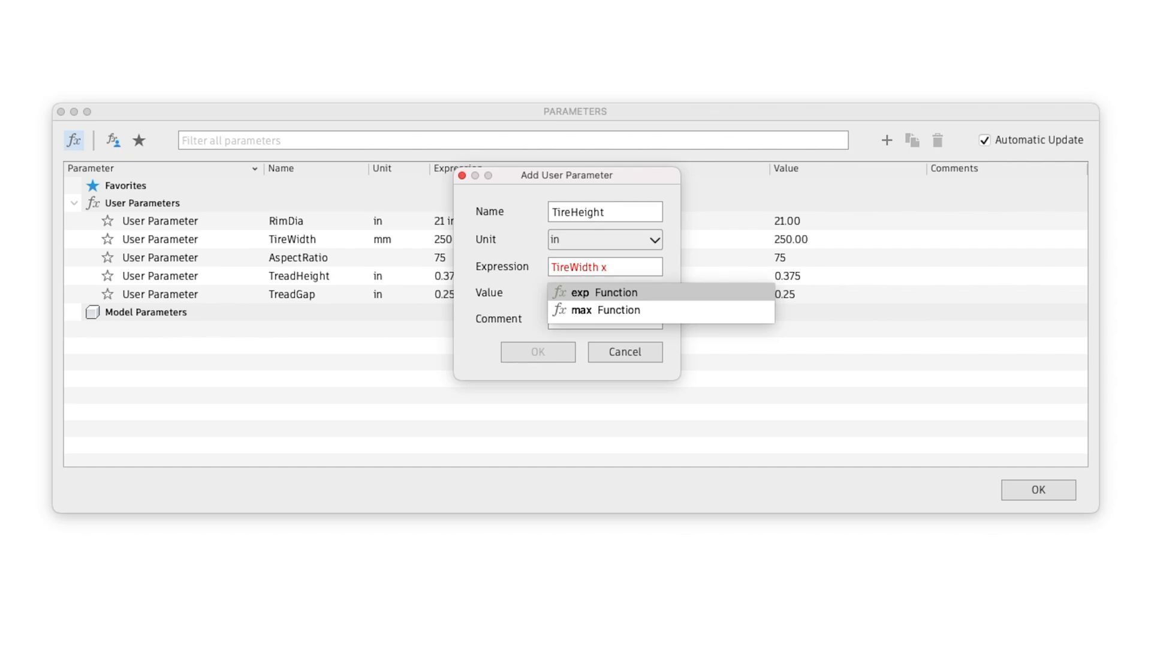
pyautogui.press('BackSpace')
pyautogui.press('BackSpace')
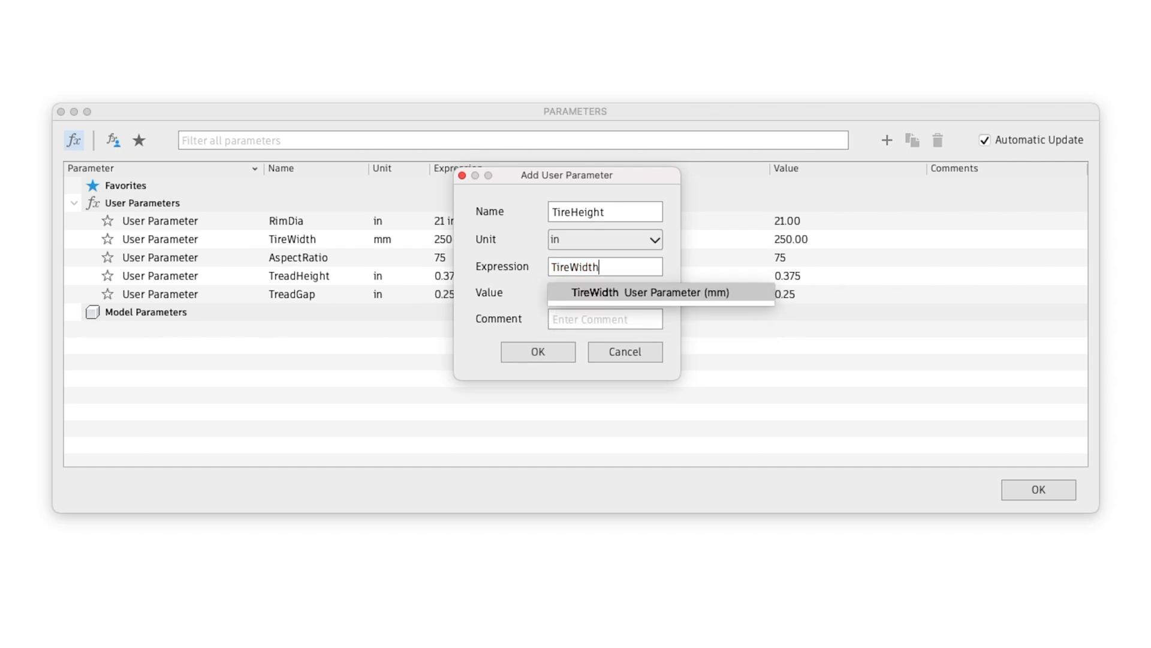
pyautogui.write('*')
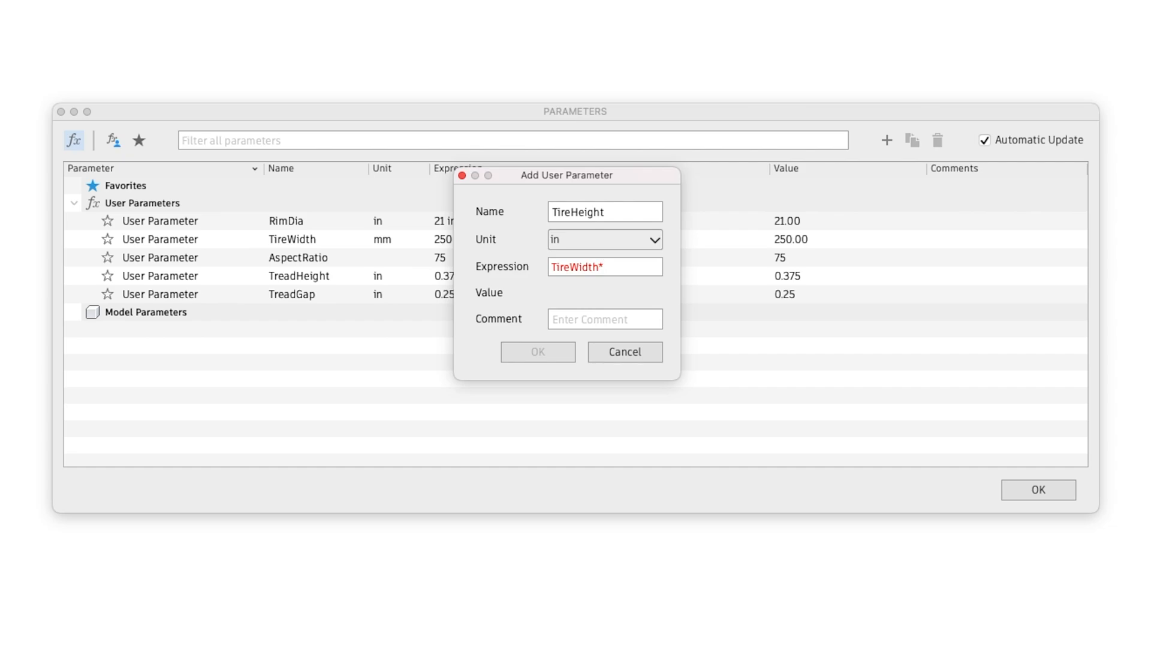
pyautogui.write(' (AspectRatio')
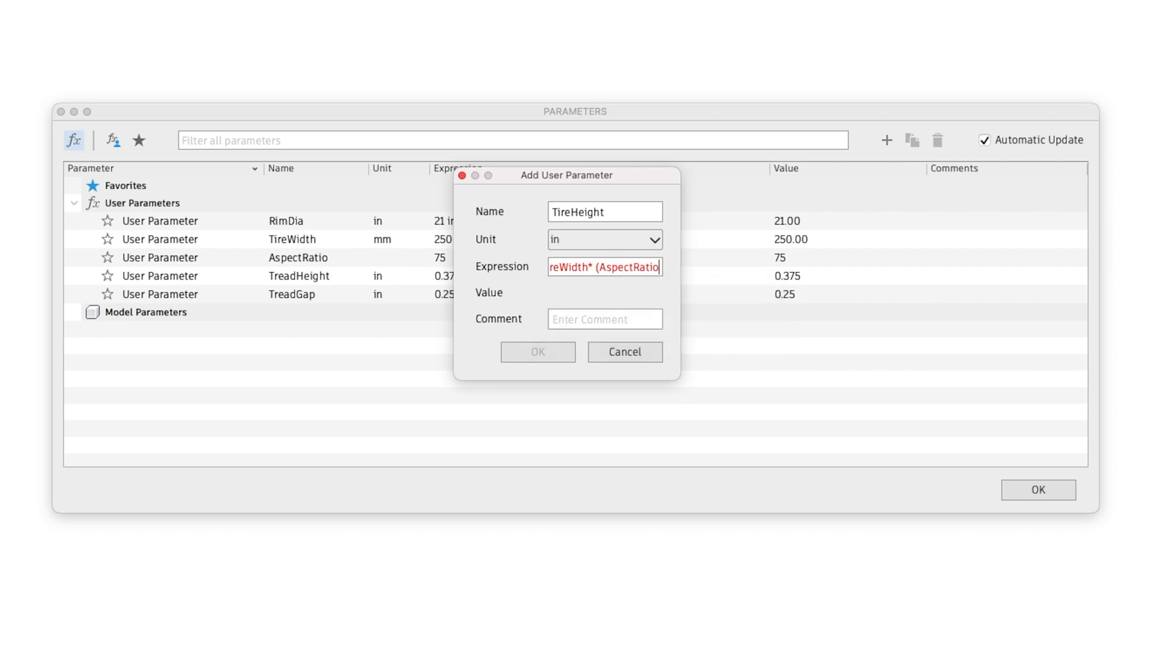
pyautogui.write('/100')
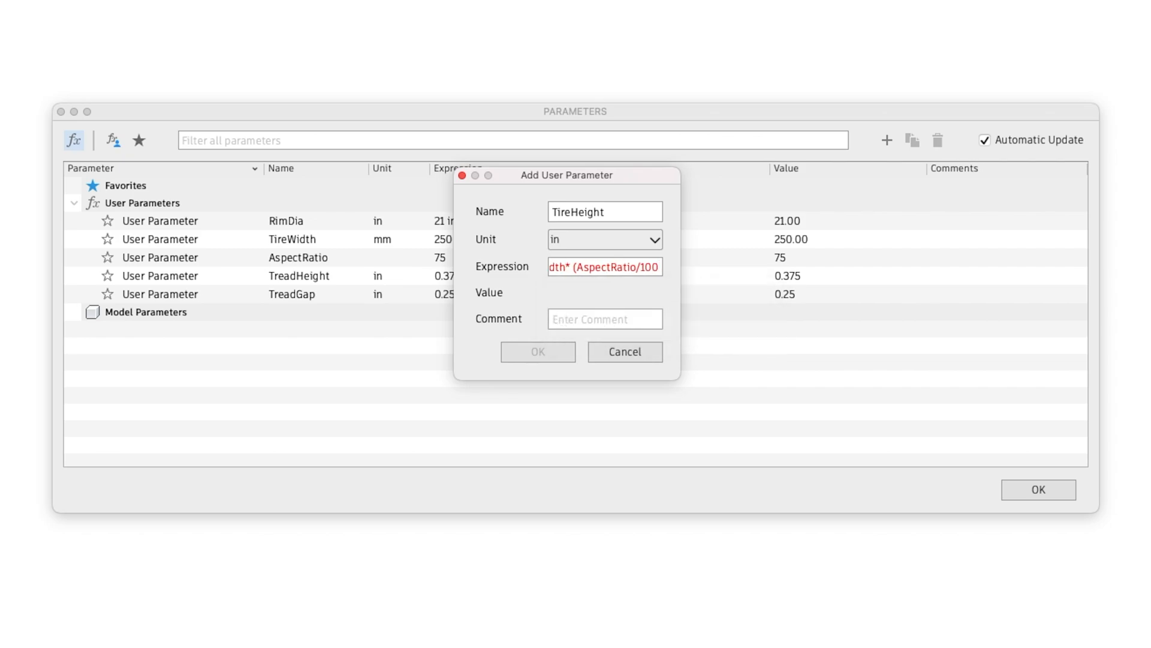
pyautogui.write(')')
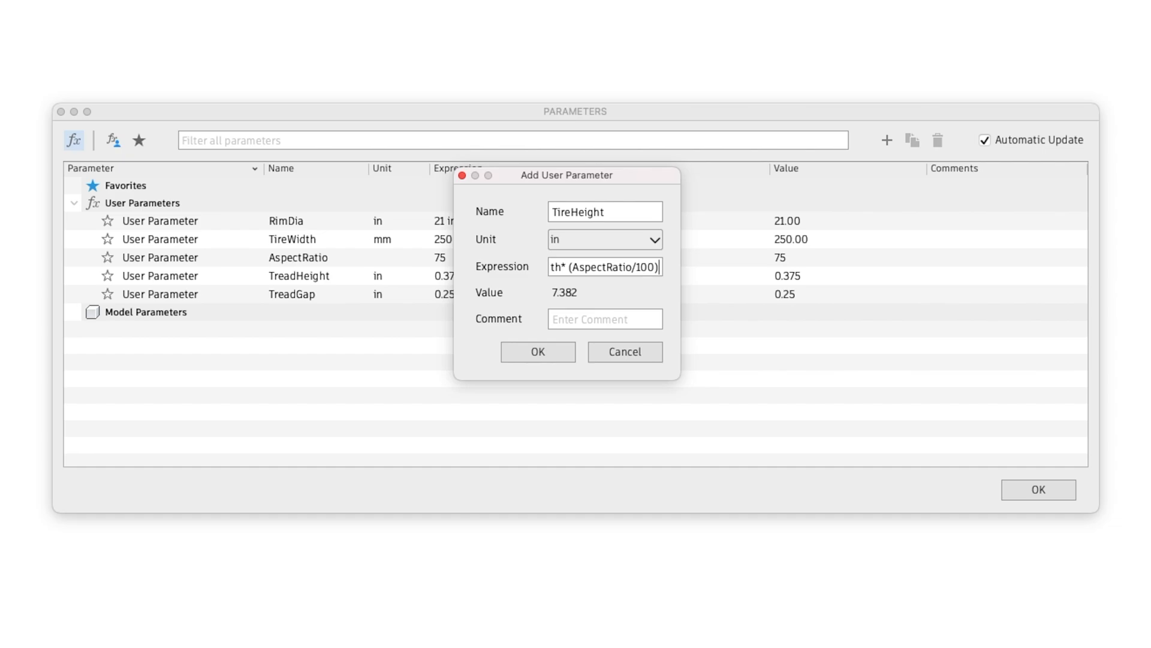
pyautogui.click(538, 352)
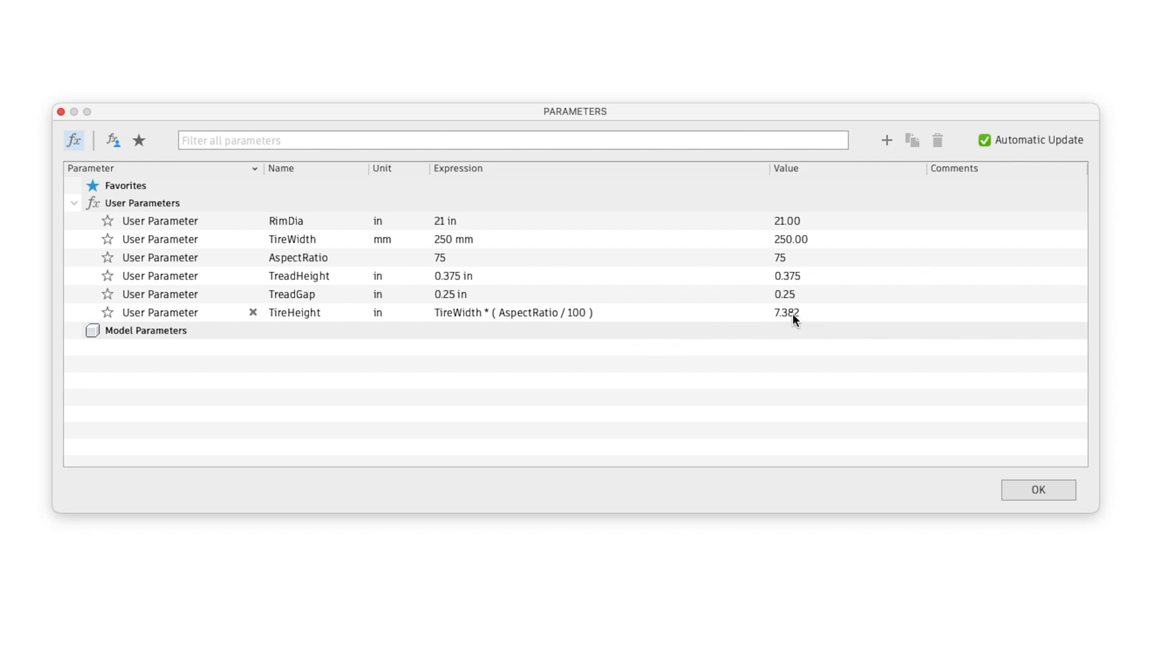
# Test the TireHeight formula by setting TireWidth to 200 mm and AspectRatio to 60
pyautogui.click(481, 239)
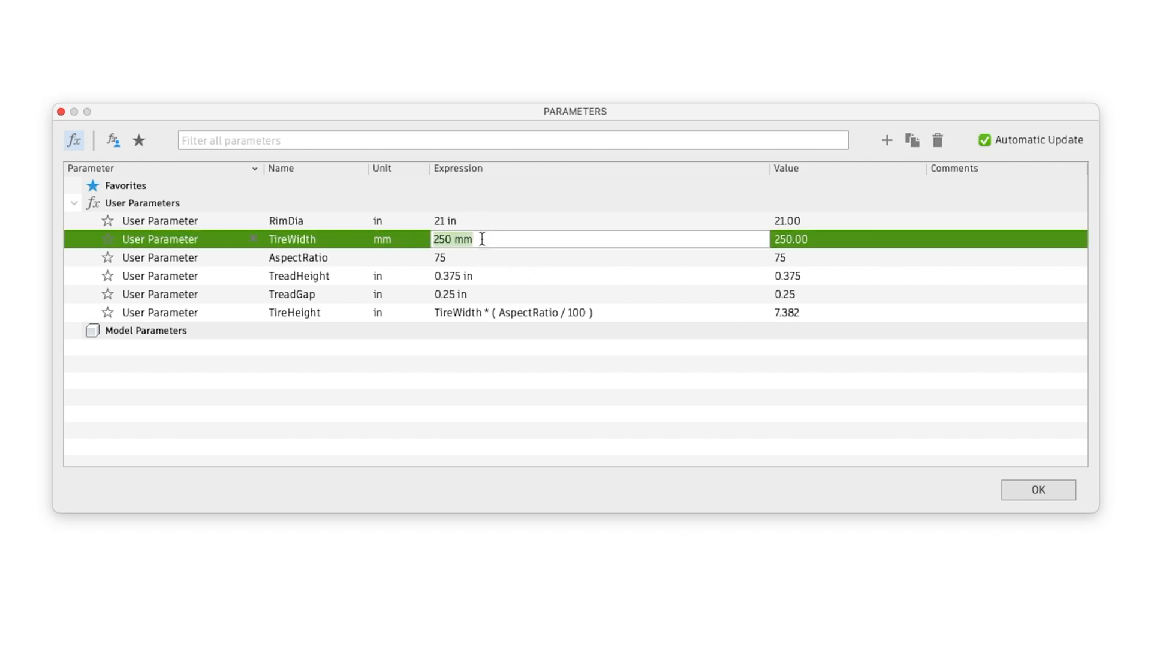
pyautogui.write('200')
pyautogui.press('Return')
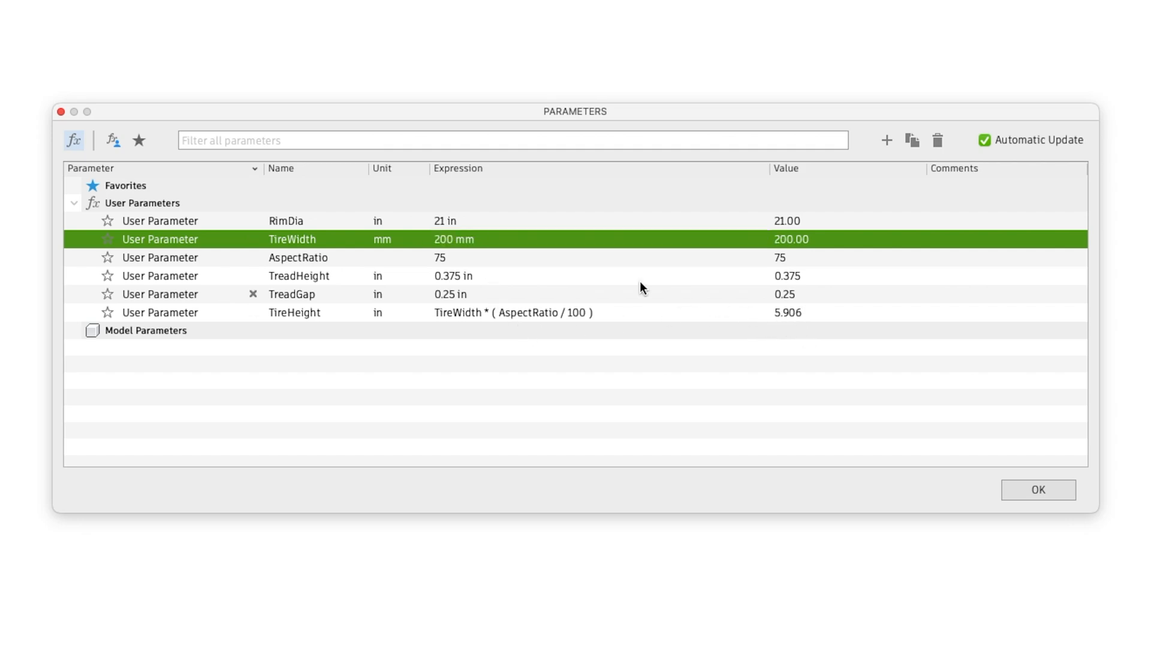
pyautogui.click(507, 238)
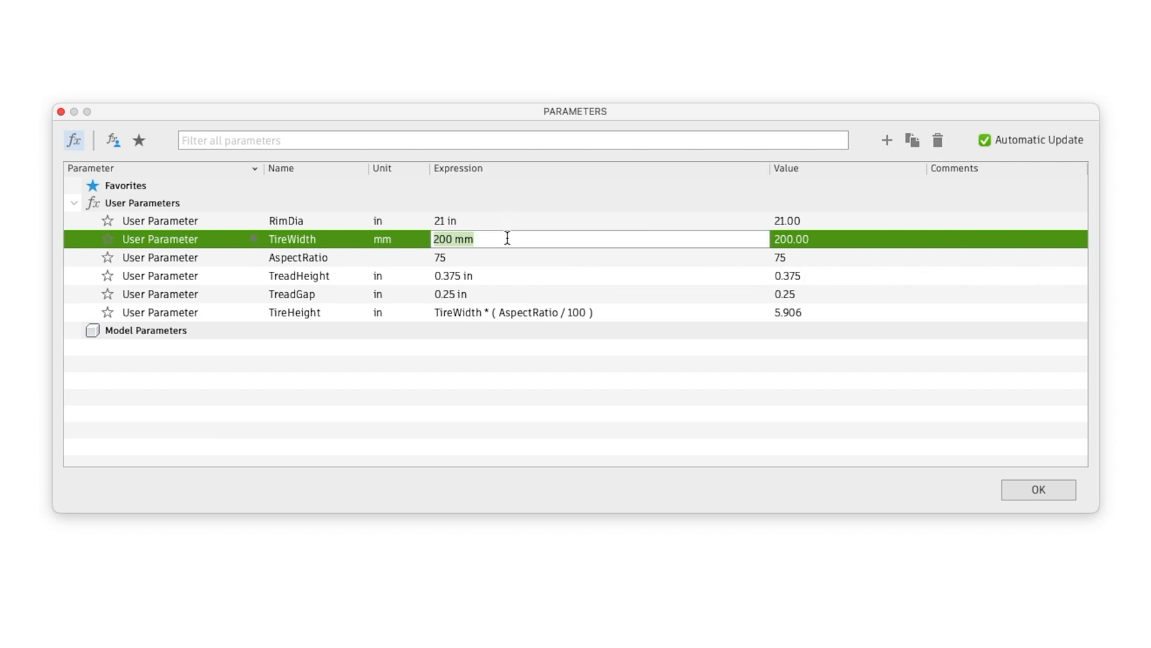
pyautogui.click(480, 256)
pyautogui.write('60')
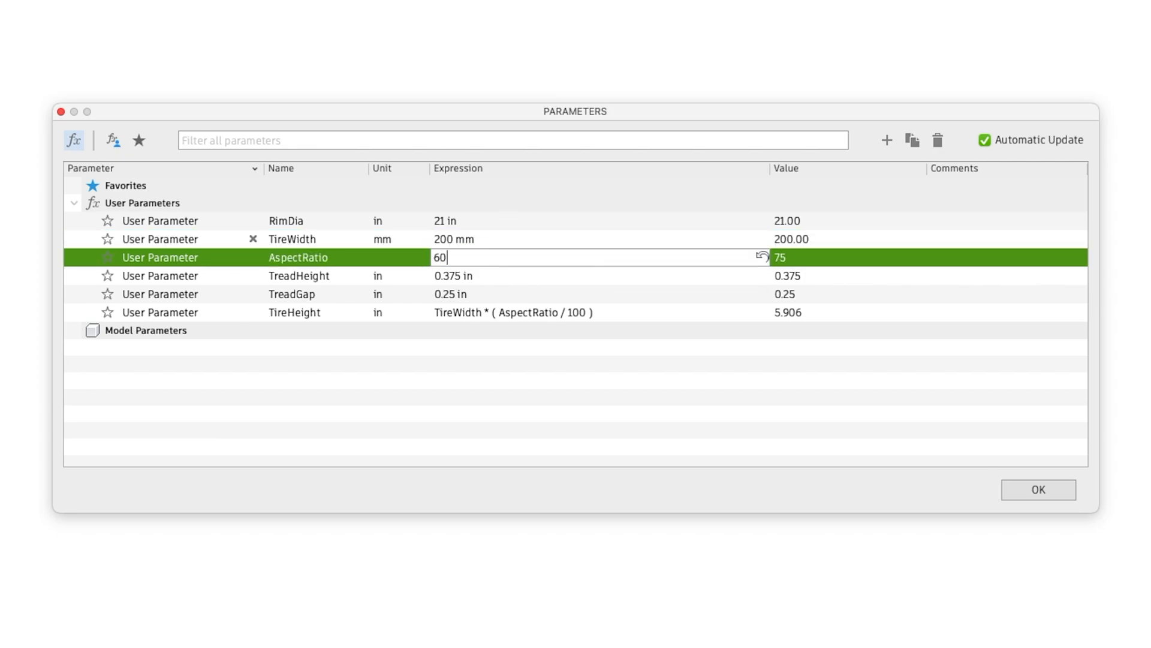
pyautogui.press('Return')
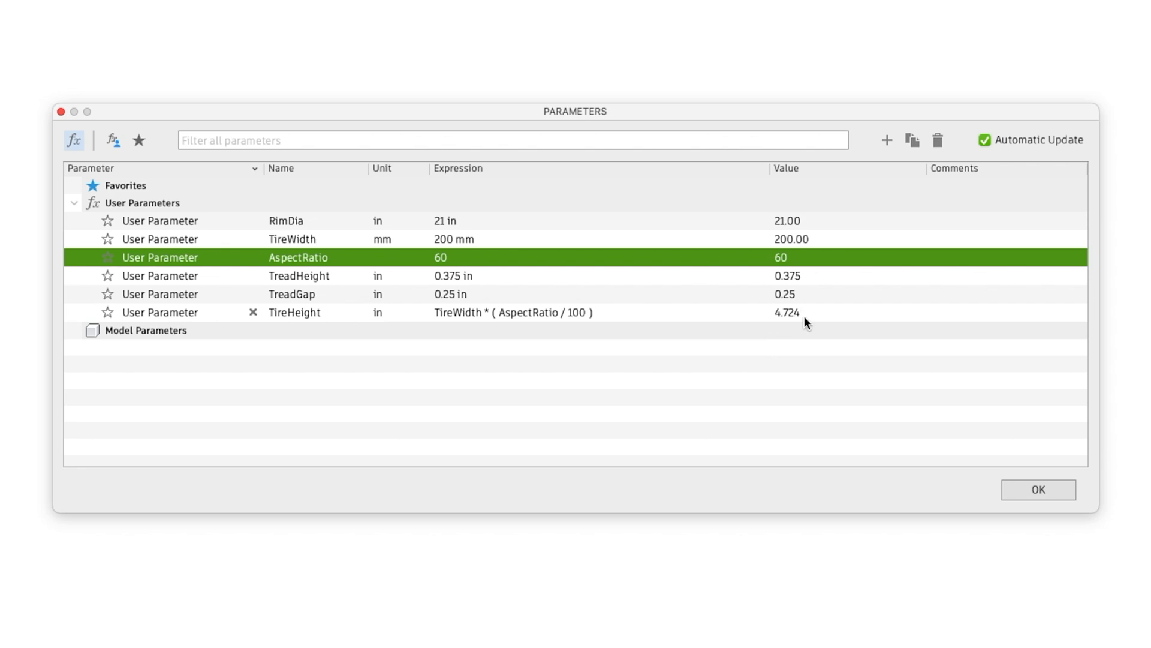
# Restore TireWidth to 250 mm and AspectRatio to 75
pyautogui.click(501, 238)
pyautogui.write('250')
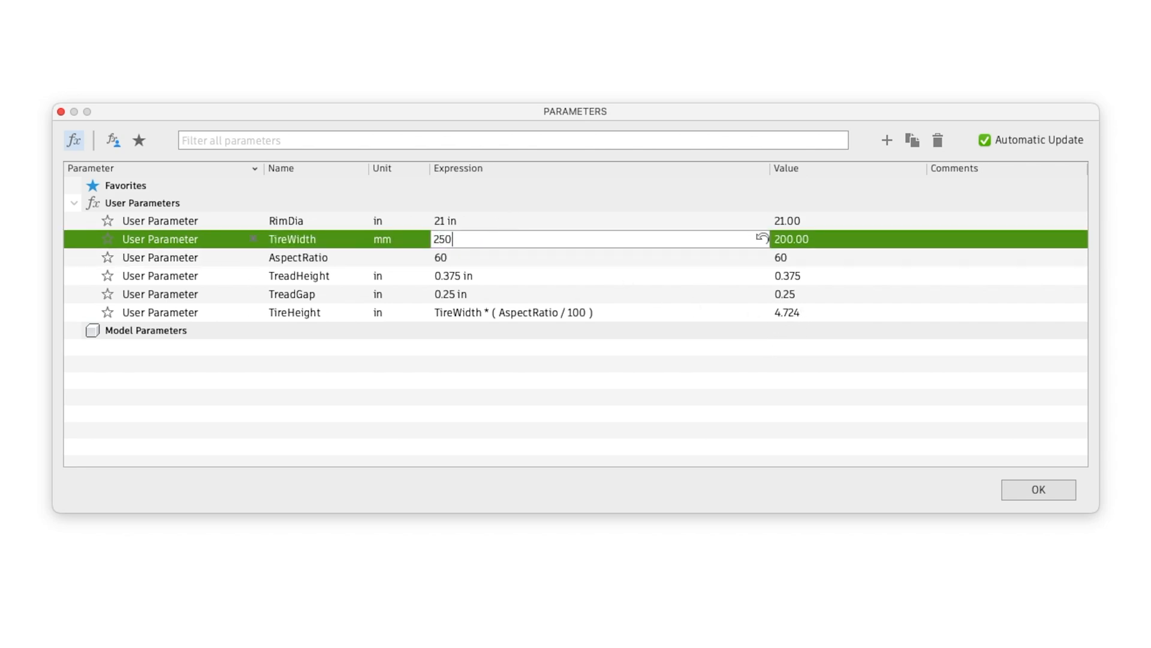
pyautogui.press('Return')
pyautogui.click(444, 255)
pyautogui.write('7')
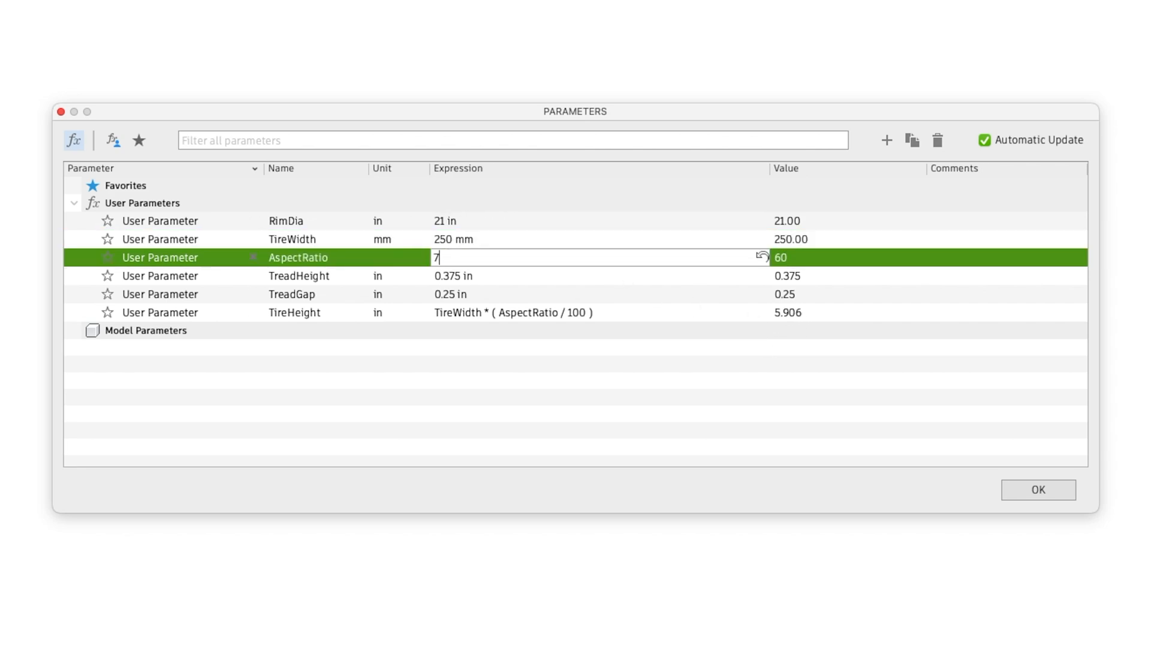
pyautogui.write('5')
pyautogui.press('Return')
pyautogui.click(509, 377)
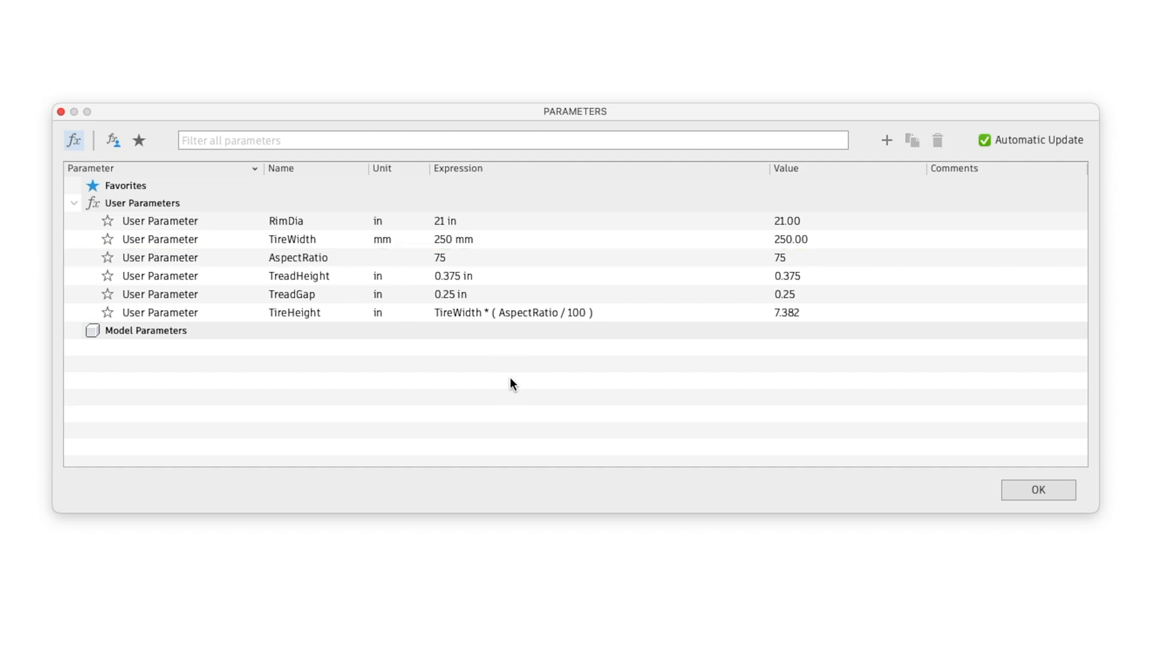
# Add a user parameter TireOuterDia in inches with the expression RimDia + TireHeight * 2 - TreadHeight * 2
pyautogui.click(886, 141)
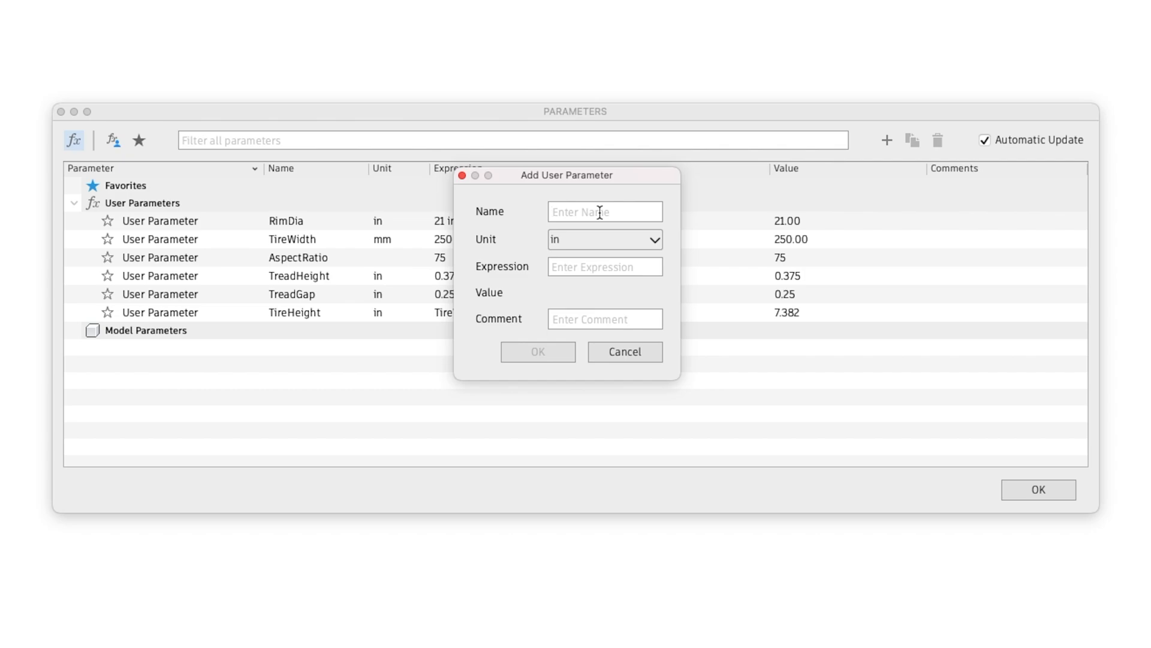
pyautogui.write('TireOuterDia')
pyautogui.press('Tab')
pyautogui.write('RimDi')
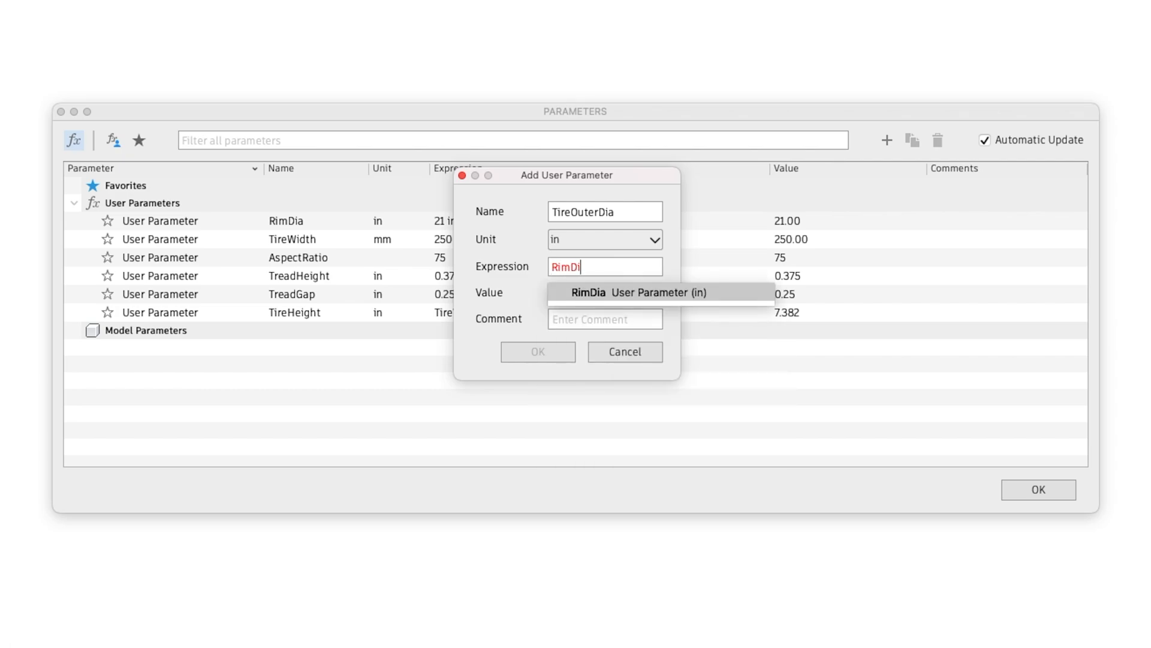
pyautogui.write('a+')
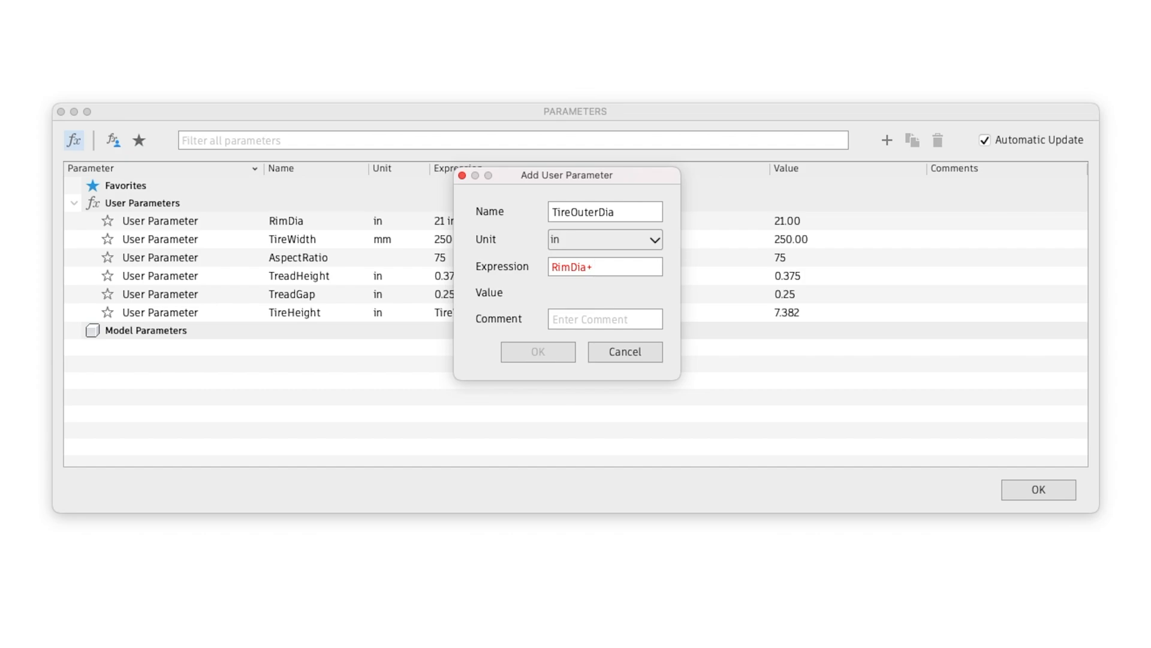
pyautogui.write('Ti')
pyautogui.press('Return')
pyautogui.write('*2-tr')
pyautogui.press('Down')
pyautogui.press('Return')
pyautogui.write('*2')
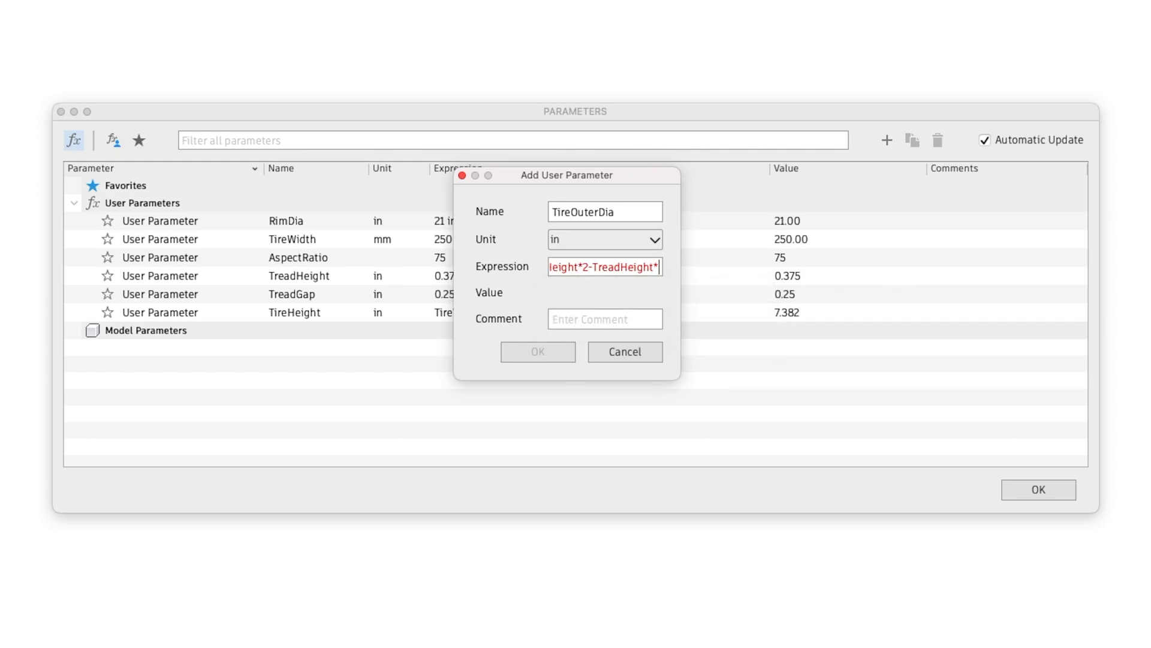
pyautogui.click(559, 356)
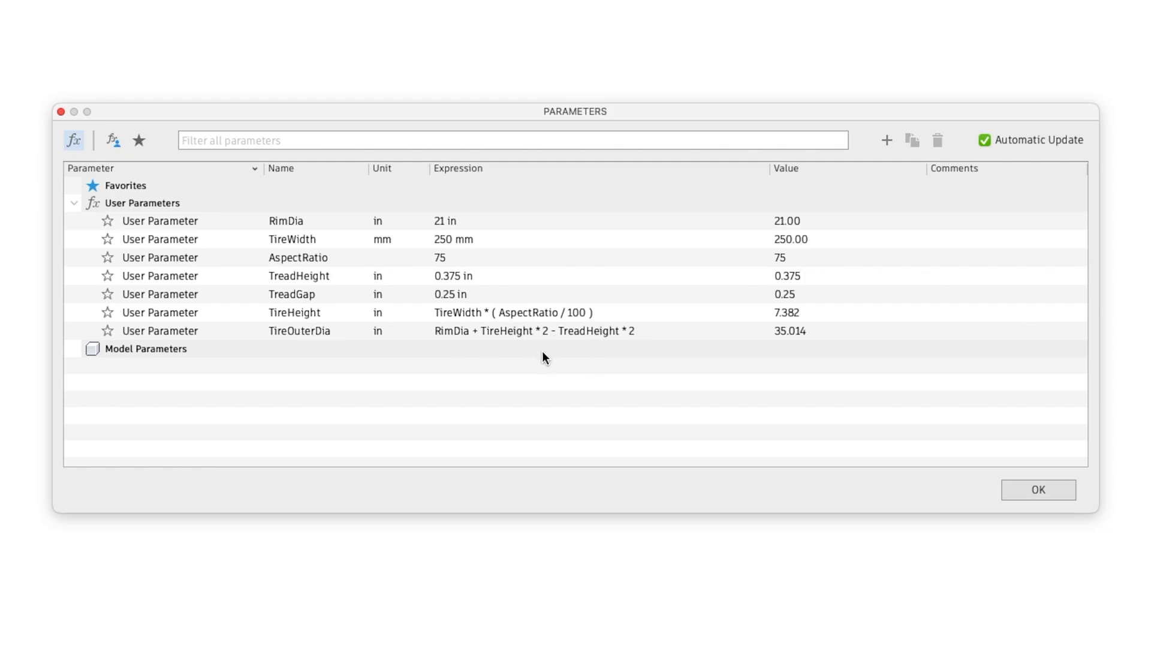
# Add a user parameter TireWallThickness in inches with the value 0.25
pyautogui.click(888, 141)
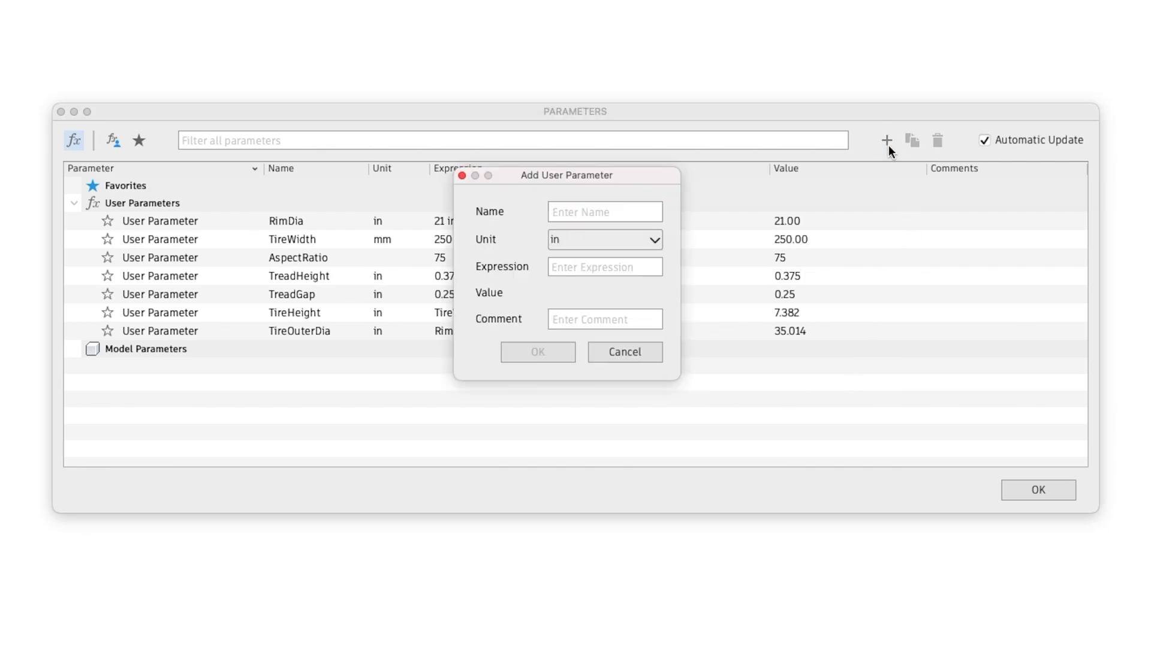
pyautogui.write('TireWallThickness')
pyautogui.press('Tab')
pyautogui.write('.')
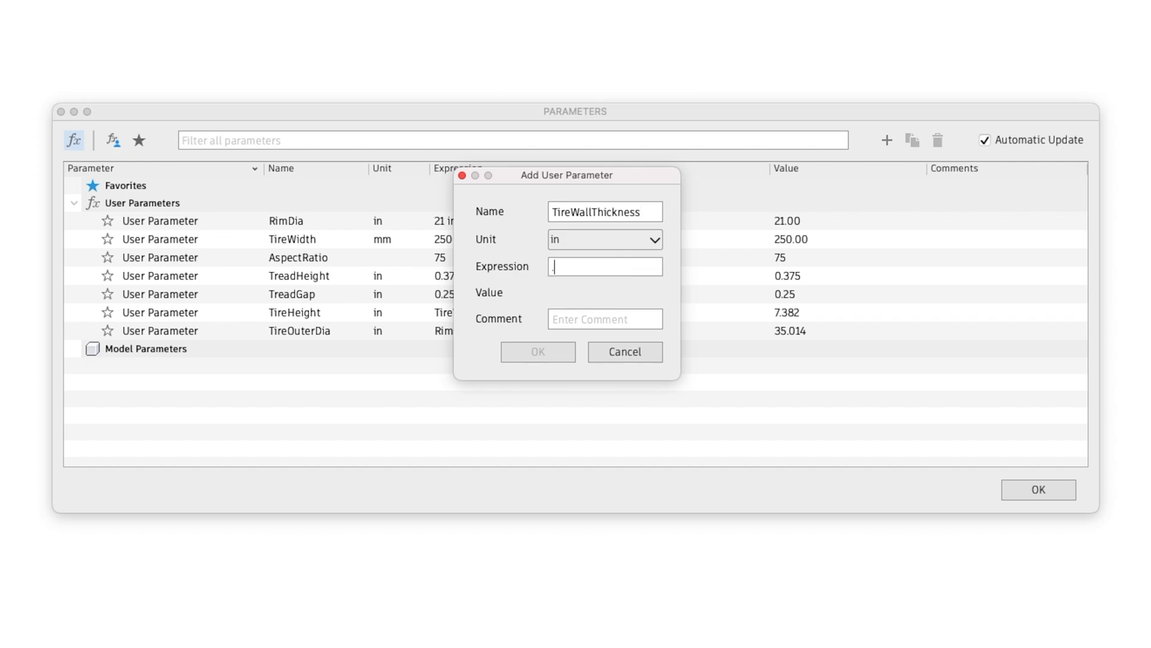
pyautogui.write('25')
pyautogui.press('Return')
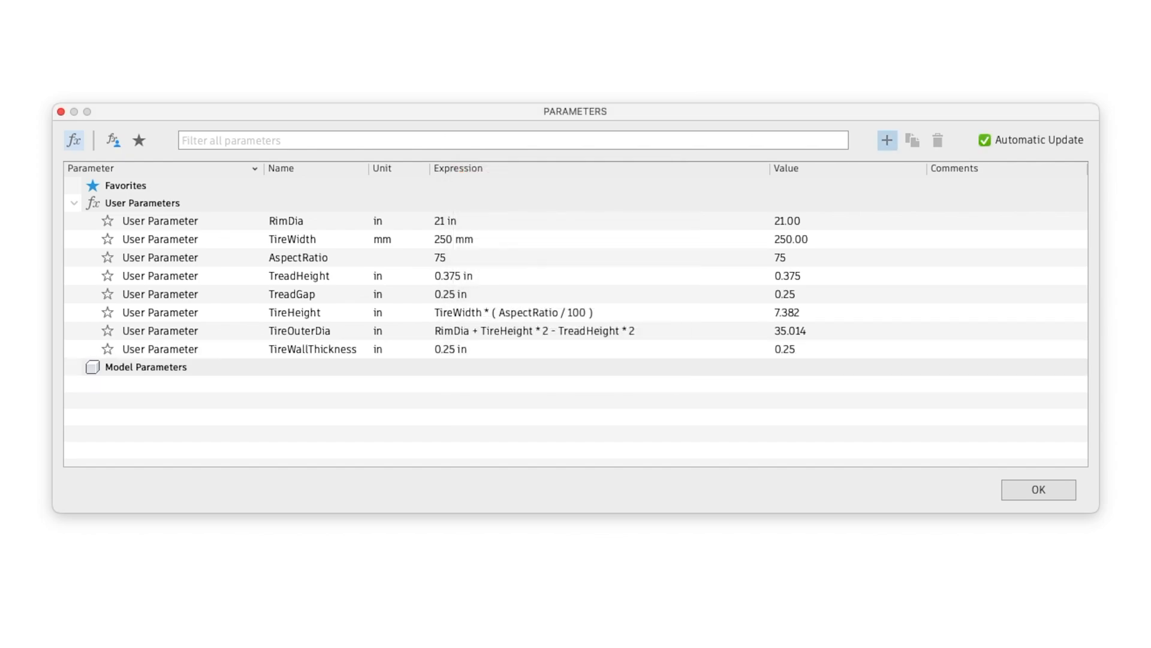
# Add a user parameter TreadPatternNu with No Units and the value 44
pyautogui.click(886, 141)
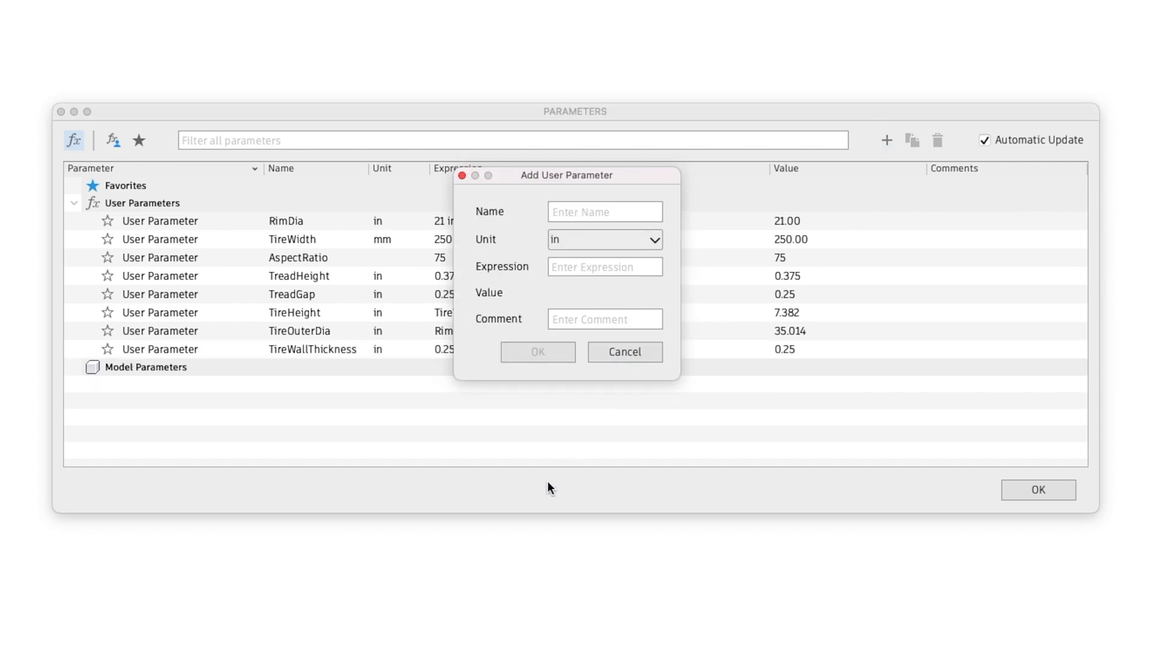
pyautogui.write('TreadPatternNu')
pyautogui.click(564, 241)
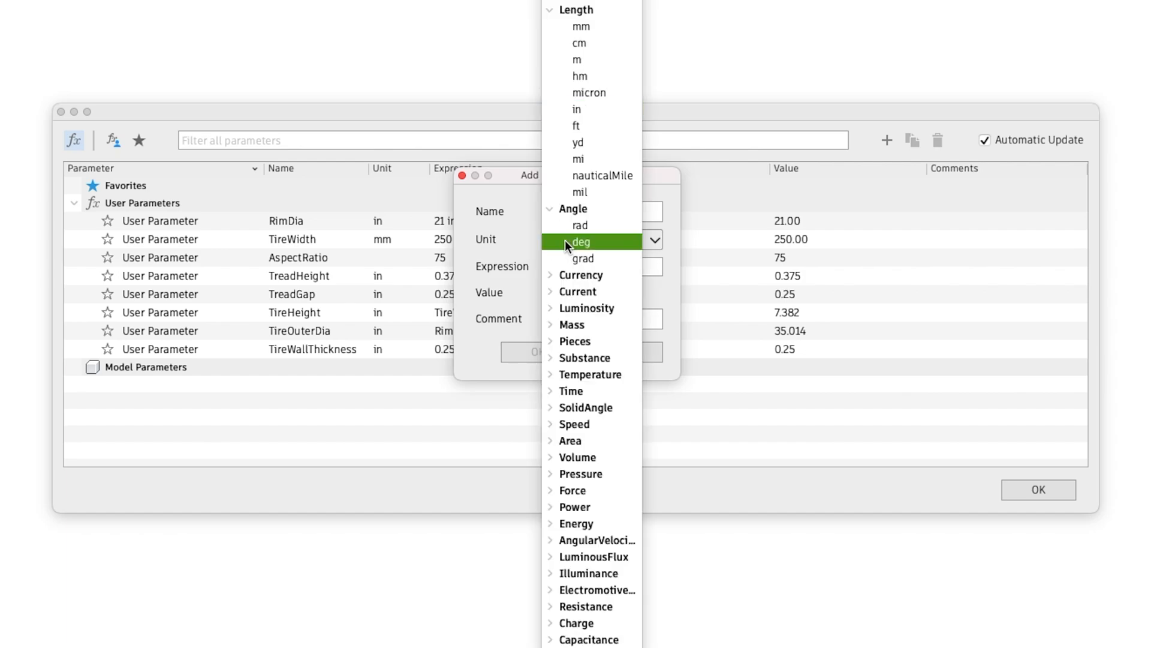
pyautogui.click(582, 8)
pyautogui.click(592, 267)
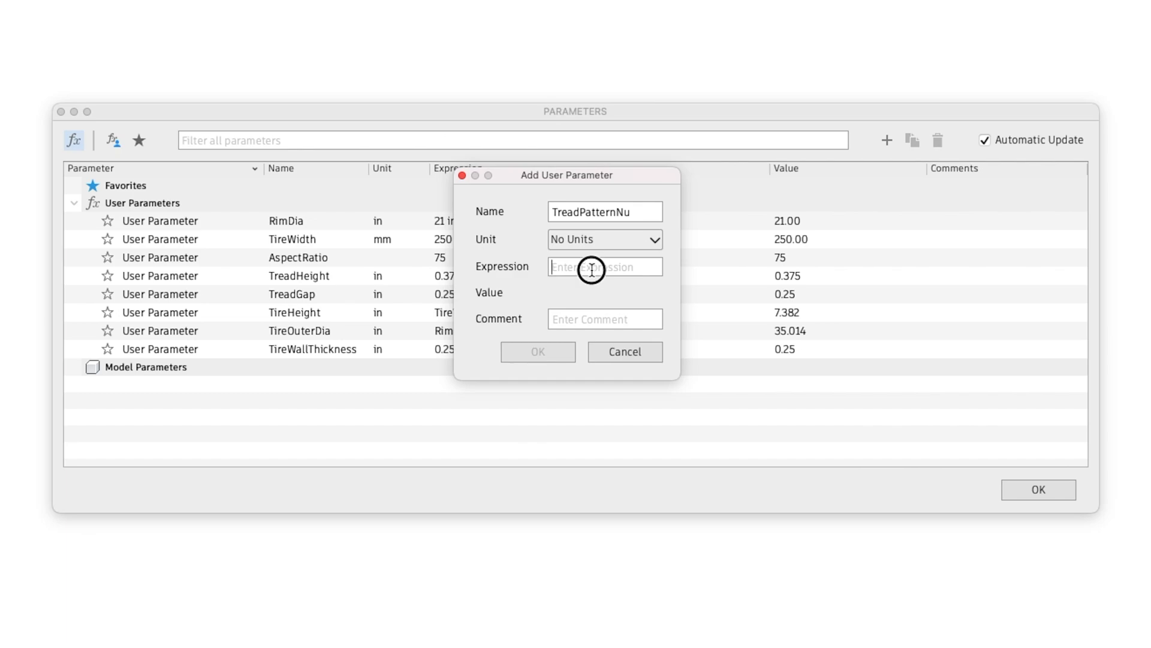
pyautogui.write('44')
pyautogui.click(549, 353)
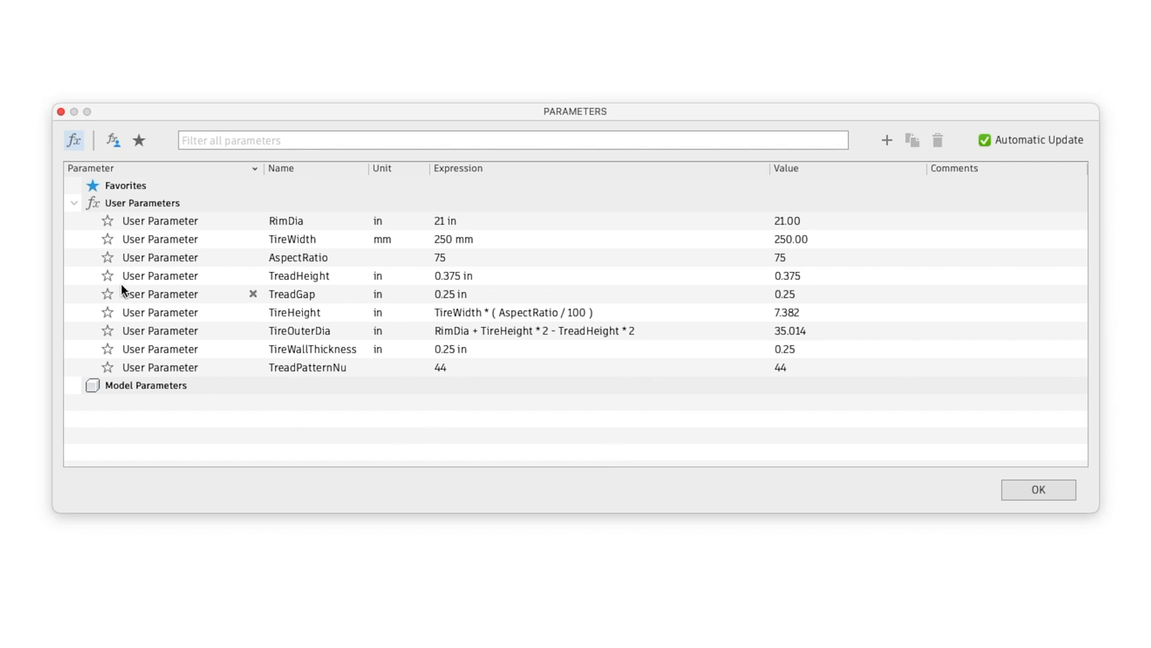
# Mark RimDia, TireWidth and AspectRatio as favorite parameters and accept the parameter list
pyautogui.click(108, 221)
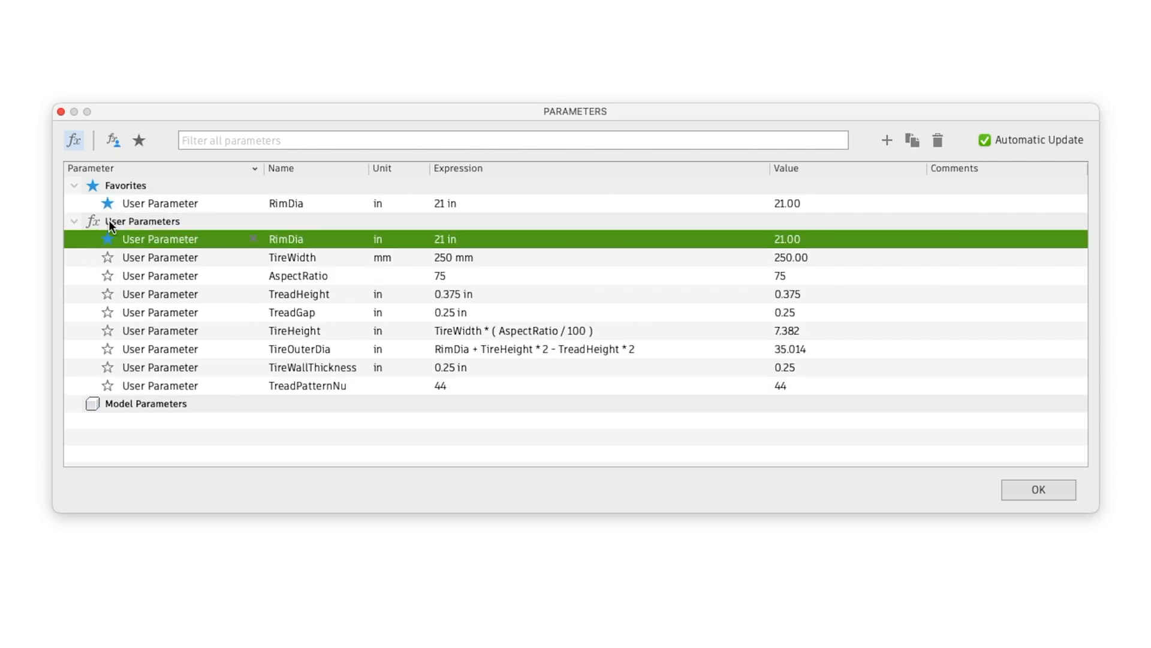
pyautogui.click(108, 258)
pyautogui.click(108, 294)
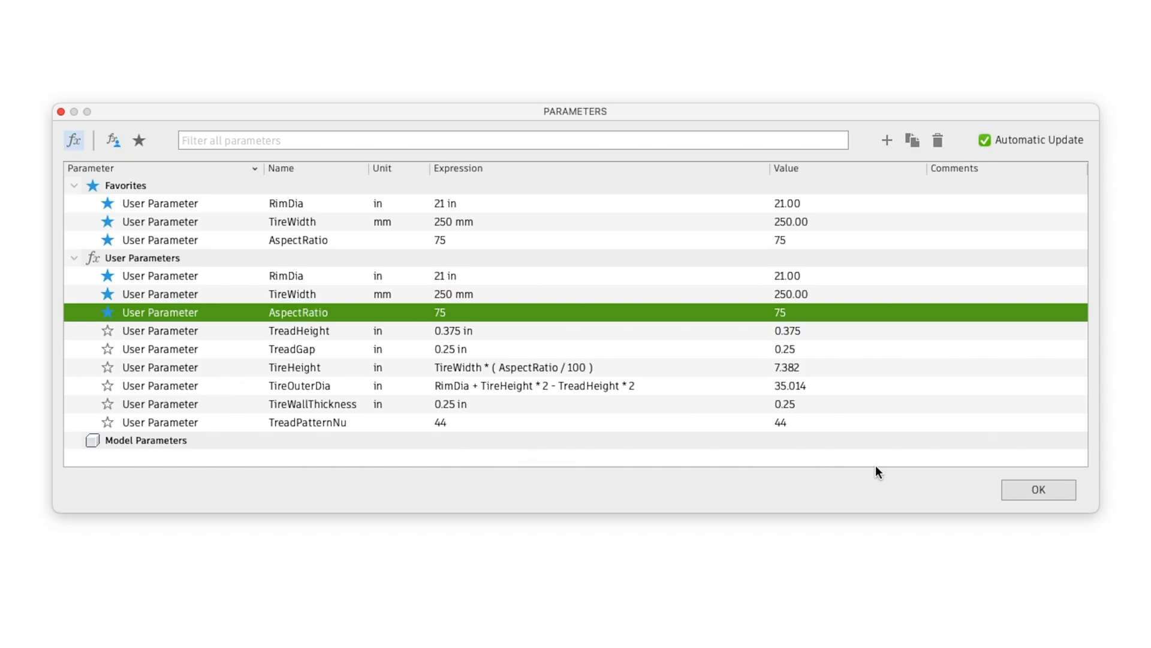
pyautogui.click(1032, 492)
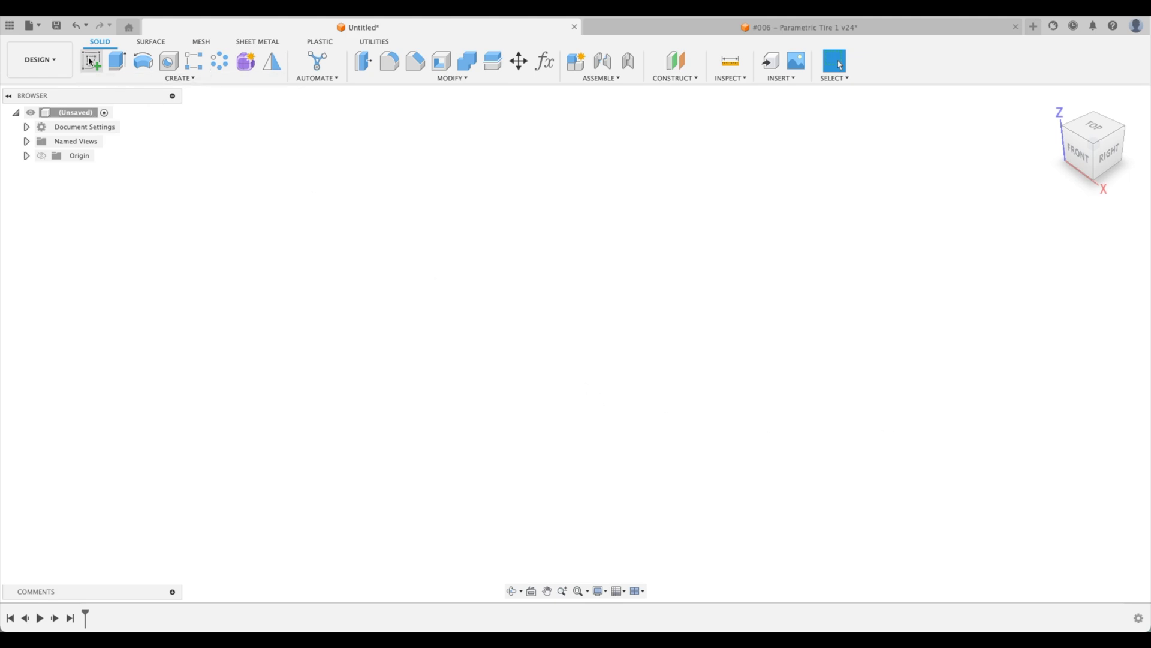
# Create a sketch on the vertical YZ plane, facing the right view
pyautogui.click(91, 61)
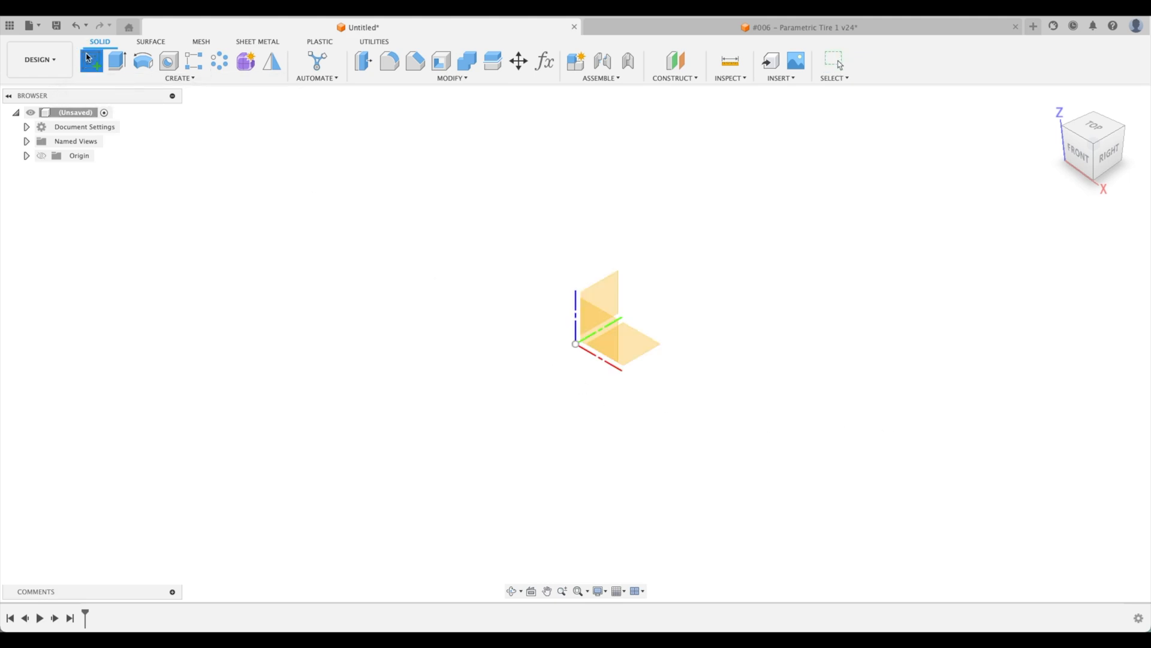
pyautogui.click(612, 287)
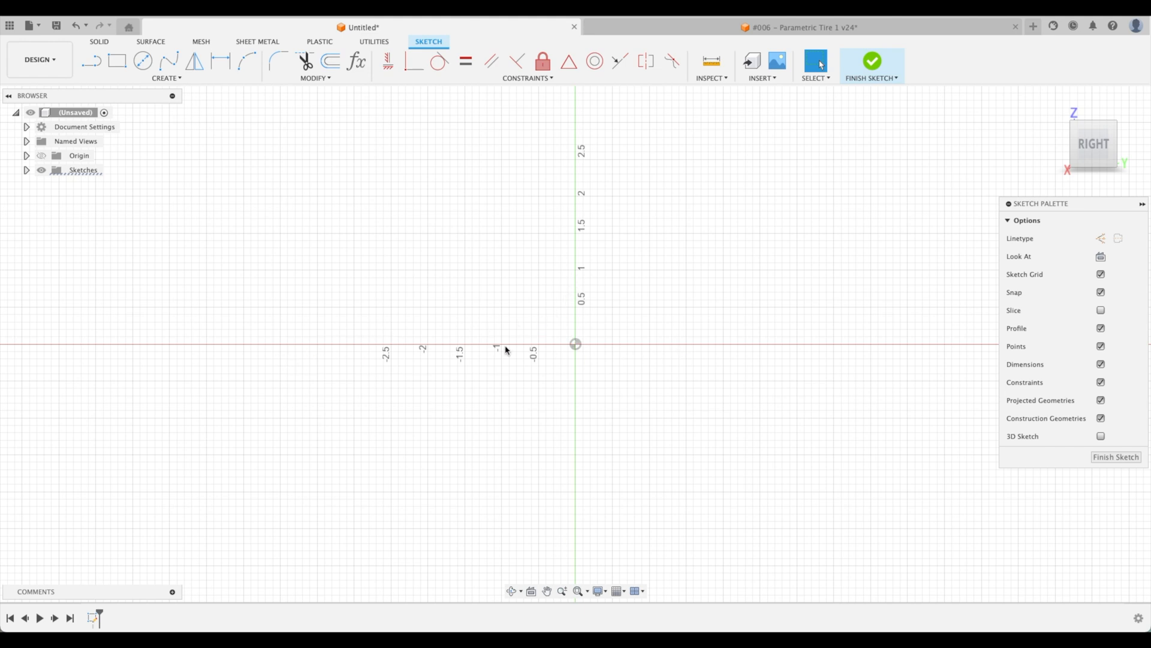
pyautogui.moveTo(1061, 94)
# Sketch two lines from the origin: a horizontal one about 3.9 in long and one slanting up above it
pyautogui.click(92, 61)
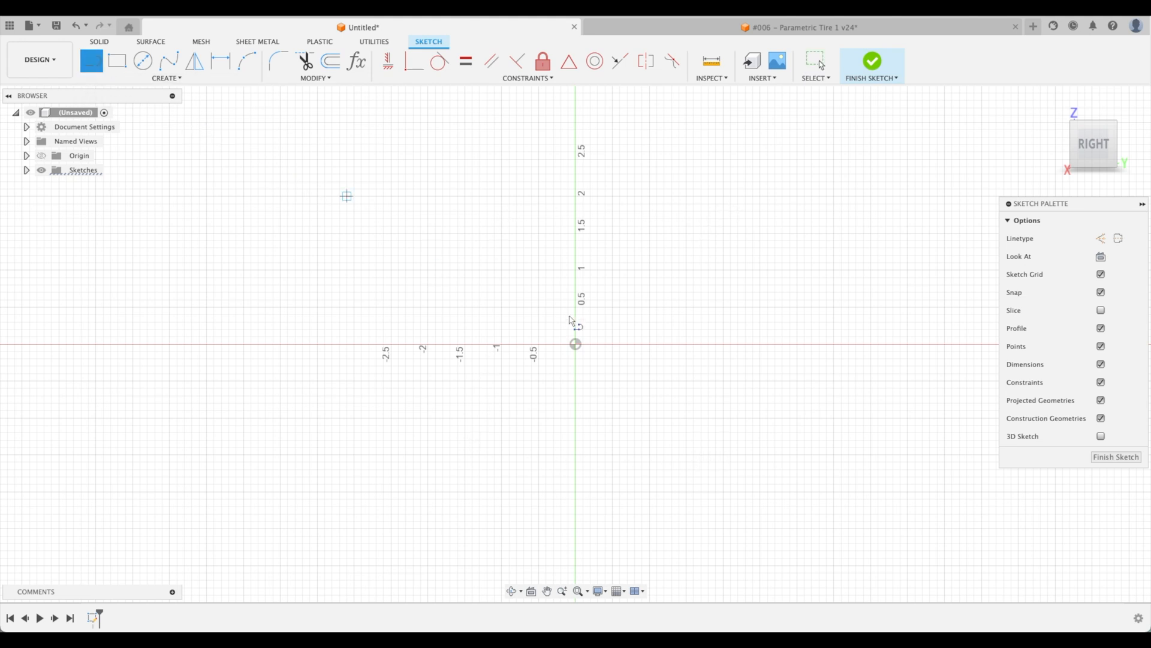
pyautogui.click(576, 343)
pyautogui.click(863, 344)
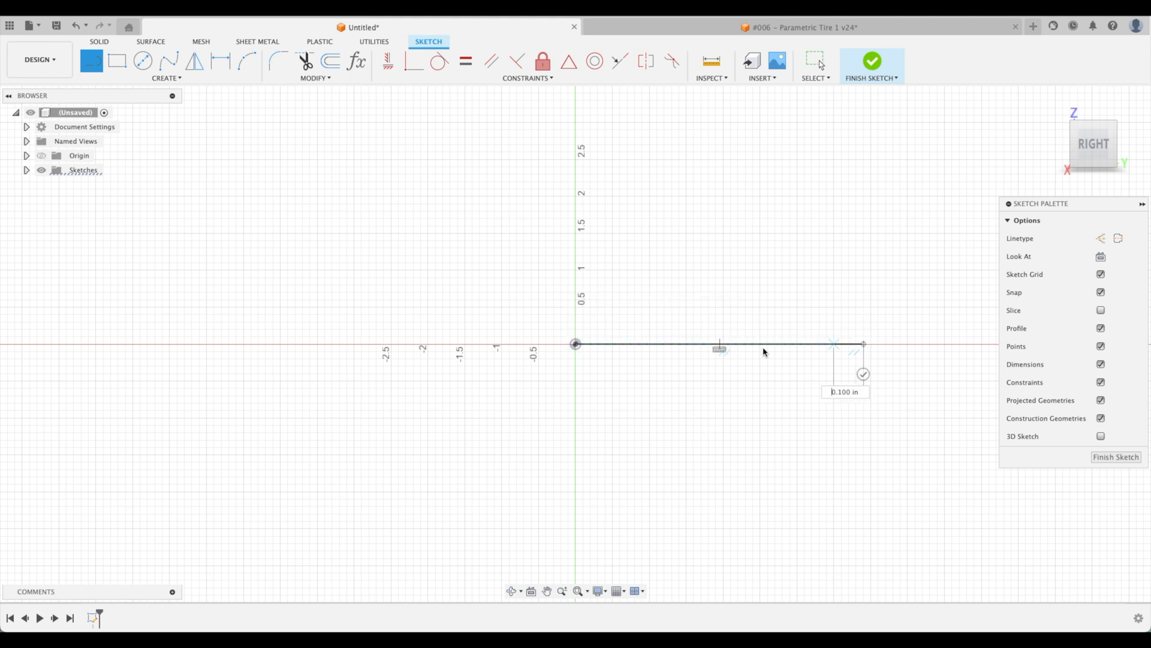
pyautogui.press('Escape')
pyautogui.click(91, 61)
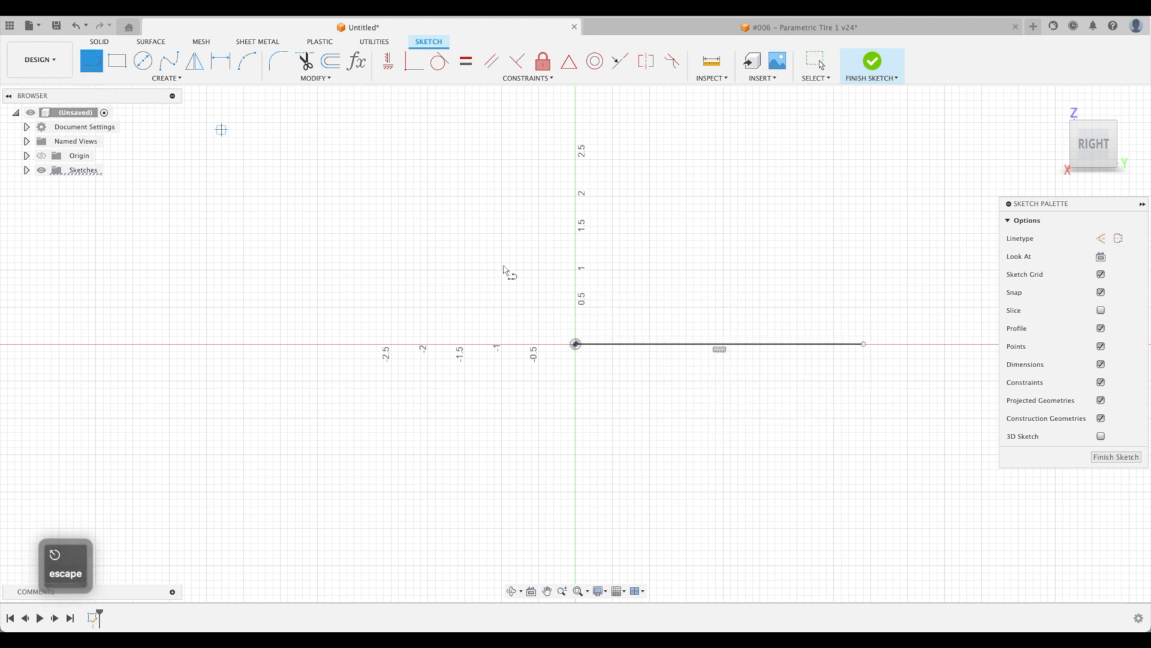
pyautogui.click(576, 344)
pyautogui.click(701, 189)
pyautogui.press('Escape')
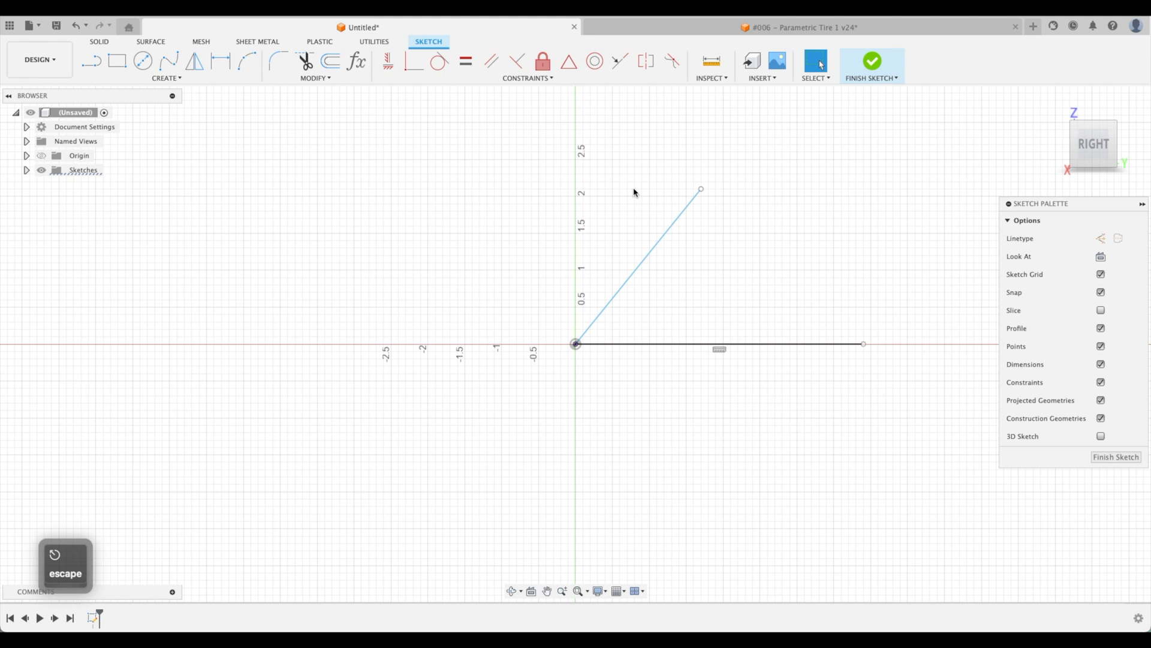
# Dimension the angle between the horizontal and slanted lines as 51 degrees
pyautogui.press('d')
pyautogui.click(755, 344)
pyautogui.click(660, 239)
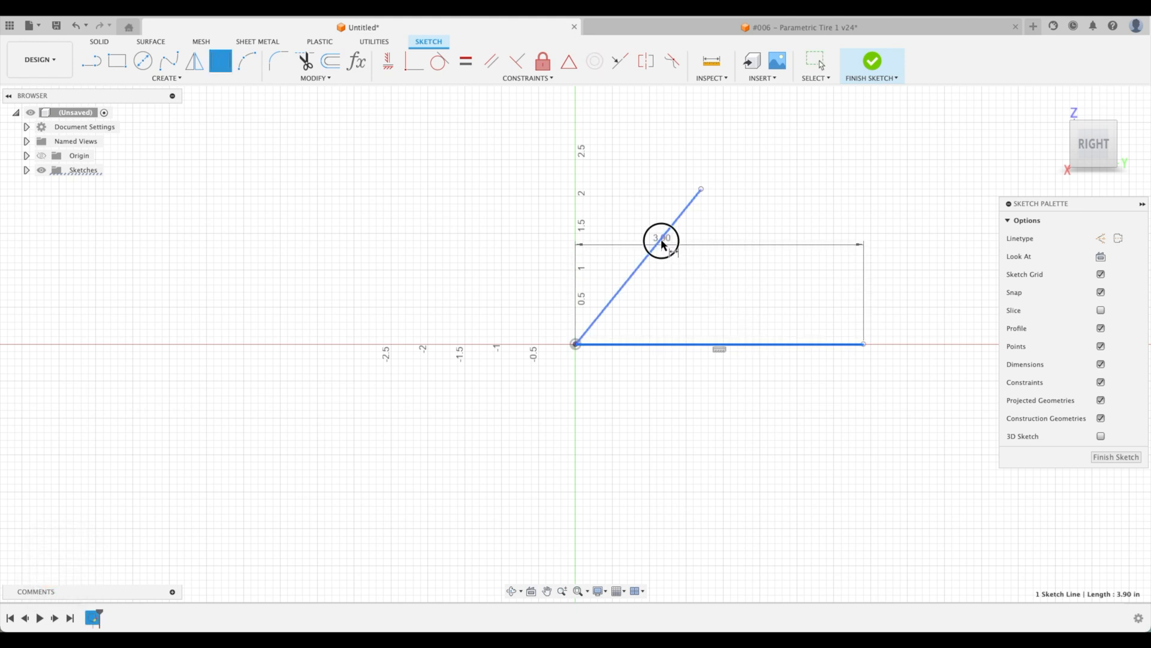
pyautogui.click(736, 269)
pyautogui.write('51')
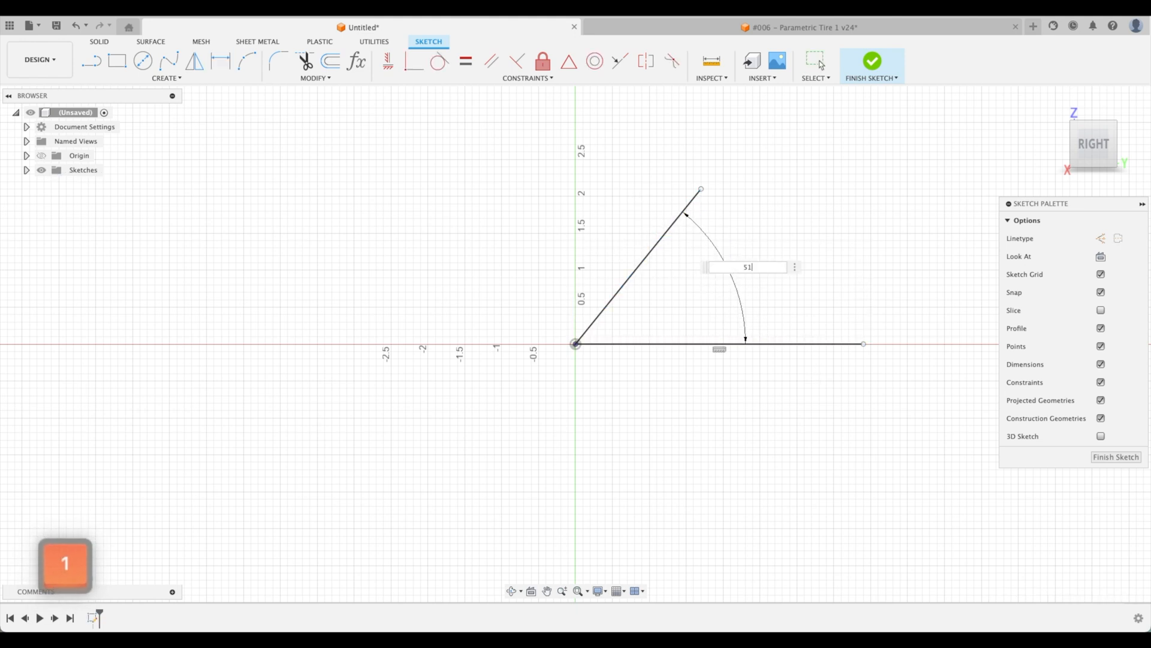
pyautogui.press('Return')
pyautogui.press('Escape')
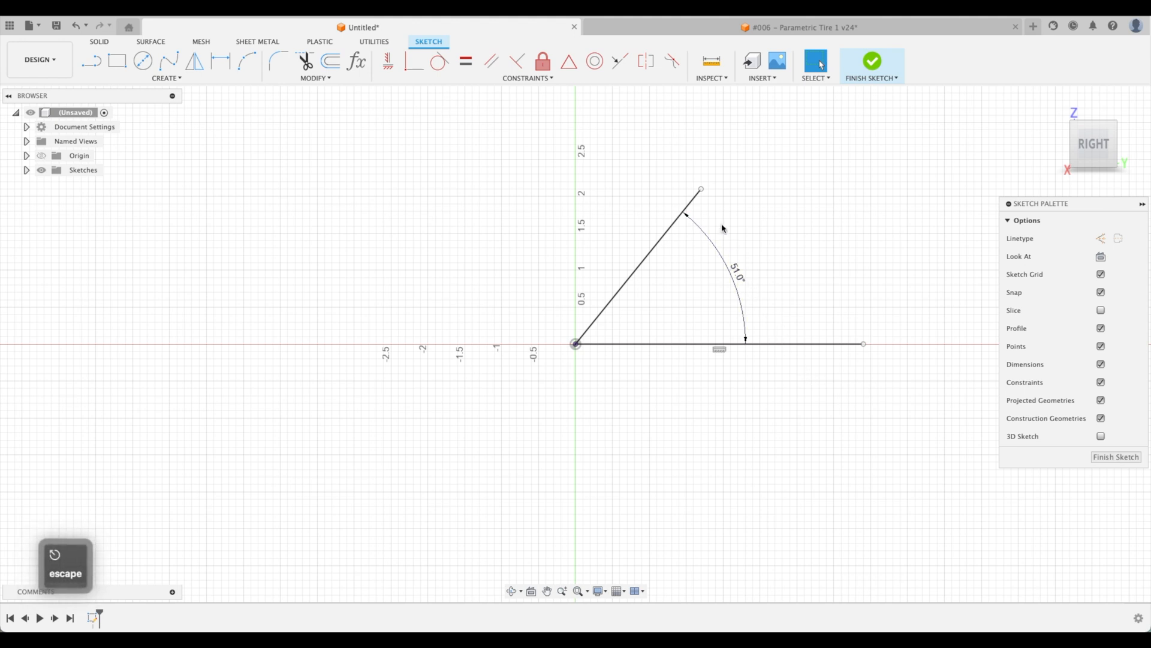
# Delete the angle dimension and move the slanted line's free end across the vertical axis to about Y -2.8, Z 1.8 in
pyautogui.click(702, 190)
pyautogui.click(738, 274)
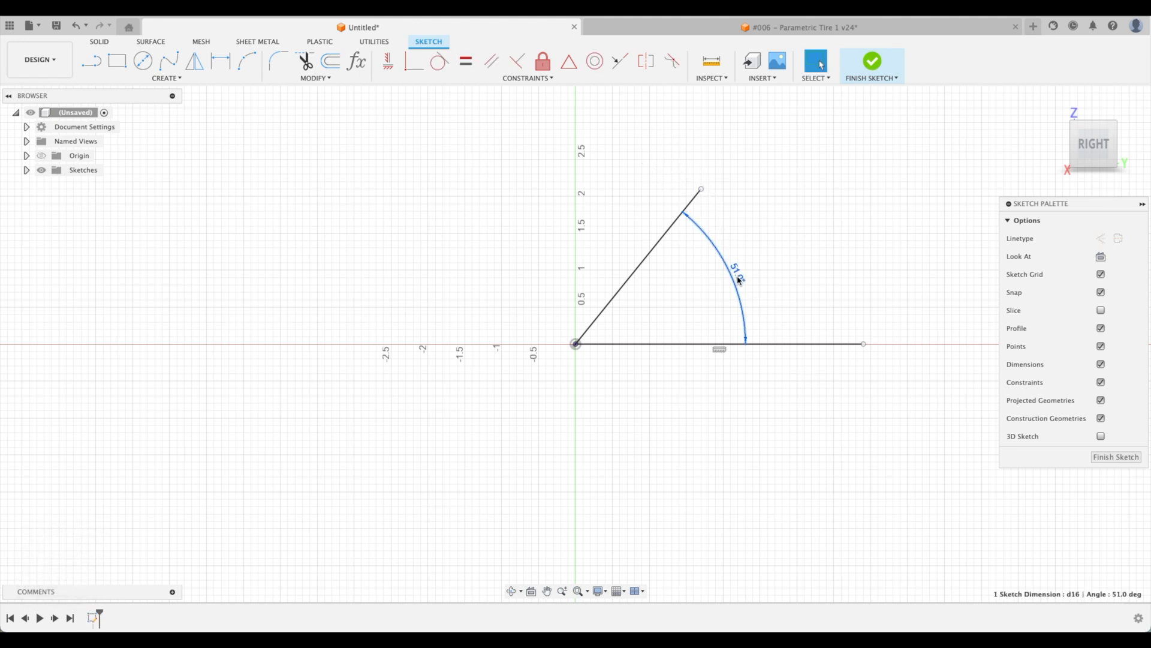
pyautogui.press('Delete')
pyautogui.moveTo(702, 190); pyautogui.dragTo(369, 211)
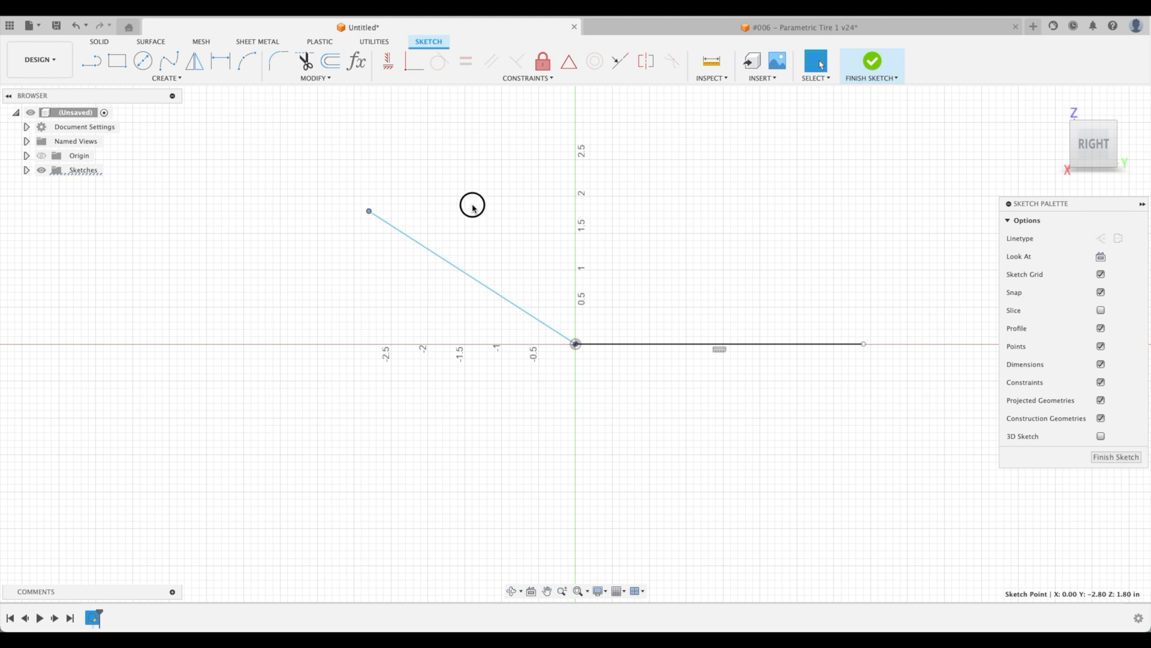
# Dimension the obtuse angle between the slanted and horizontal lines, keeping the angle as drawn
pyautogui.press('d')
pyautogui.click(483, 284)
pyautogui.click(669, 345)
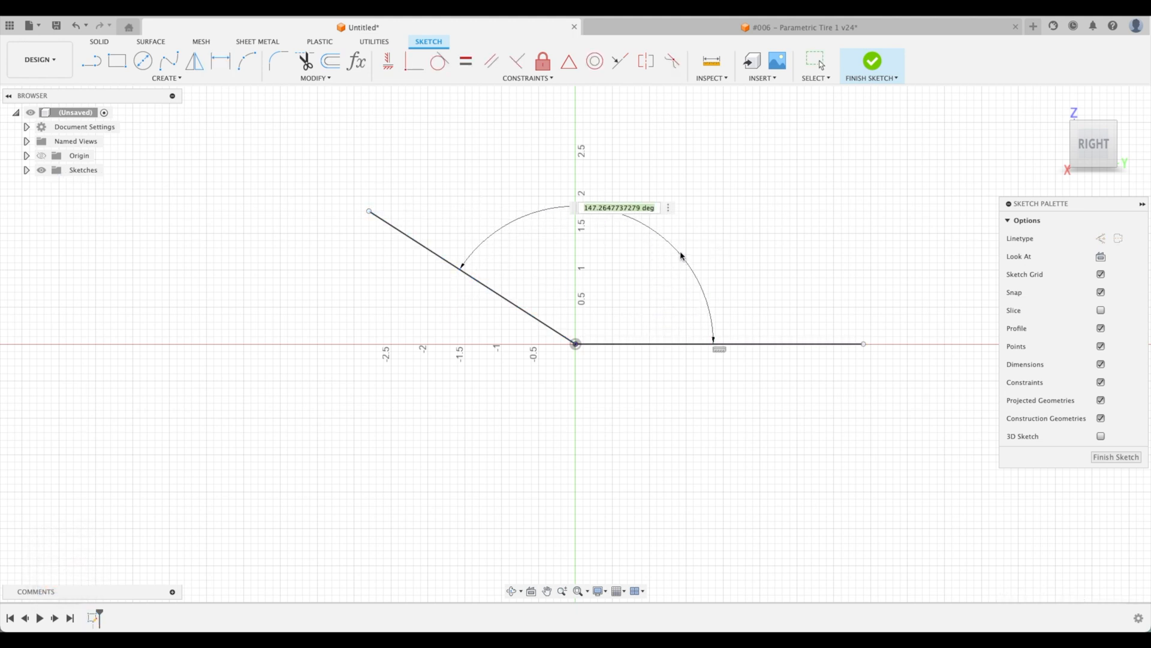
pyautogui.press('Escape')
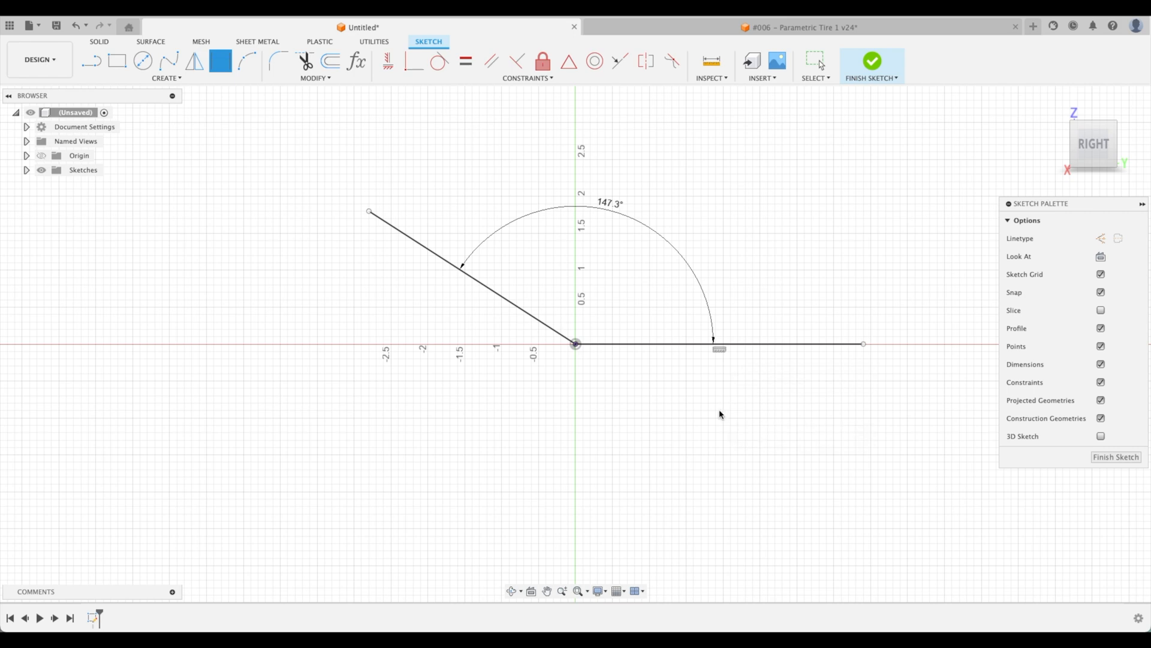
# Undo the angle dimension, the endpoint move and both test lines until the sketch is empty
pyautogui.press('super+z')
pyautogui.press('super+z')
pyautogui.press('super+z')
pyautogui.press('super+z')
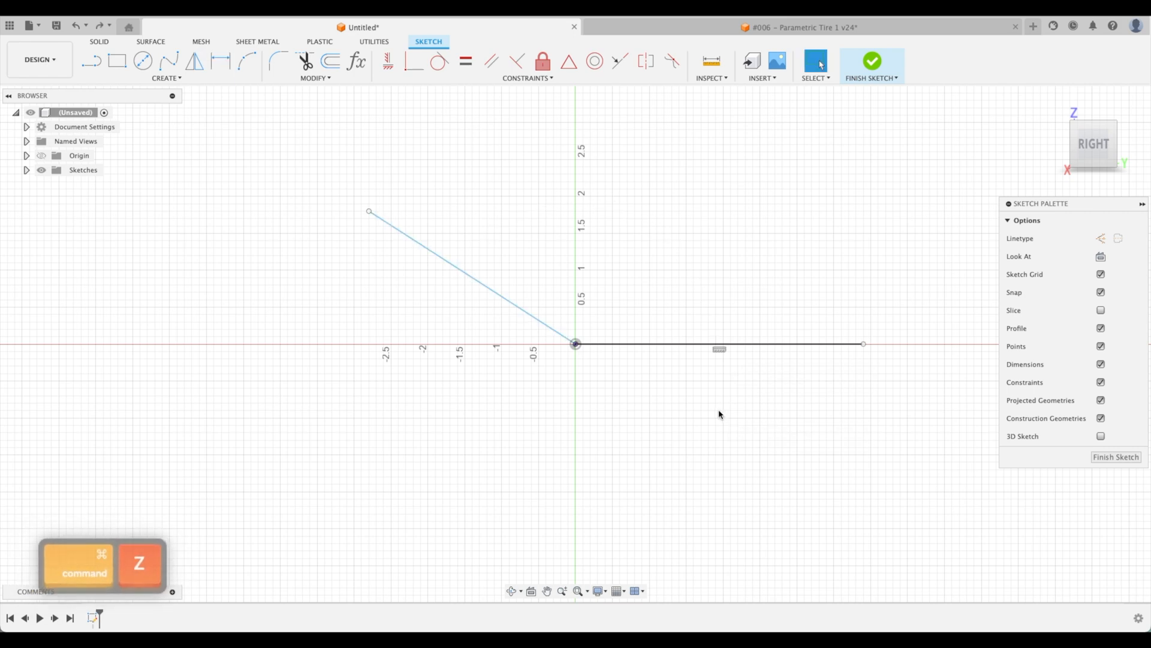
pyautogui.press('super+z')
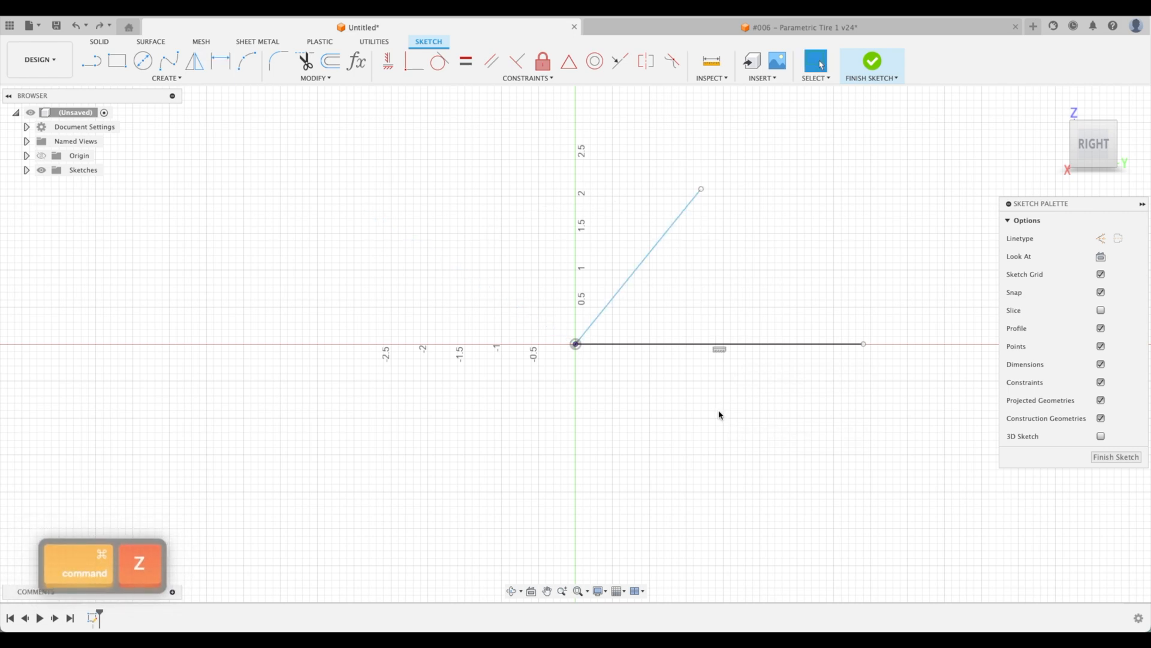
pyautogui.press('super+z')
pyautogui.press('super+z')
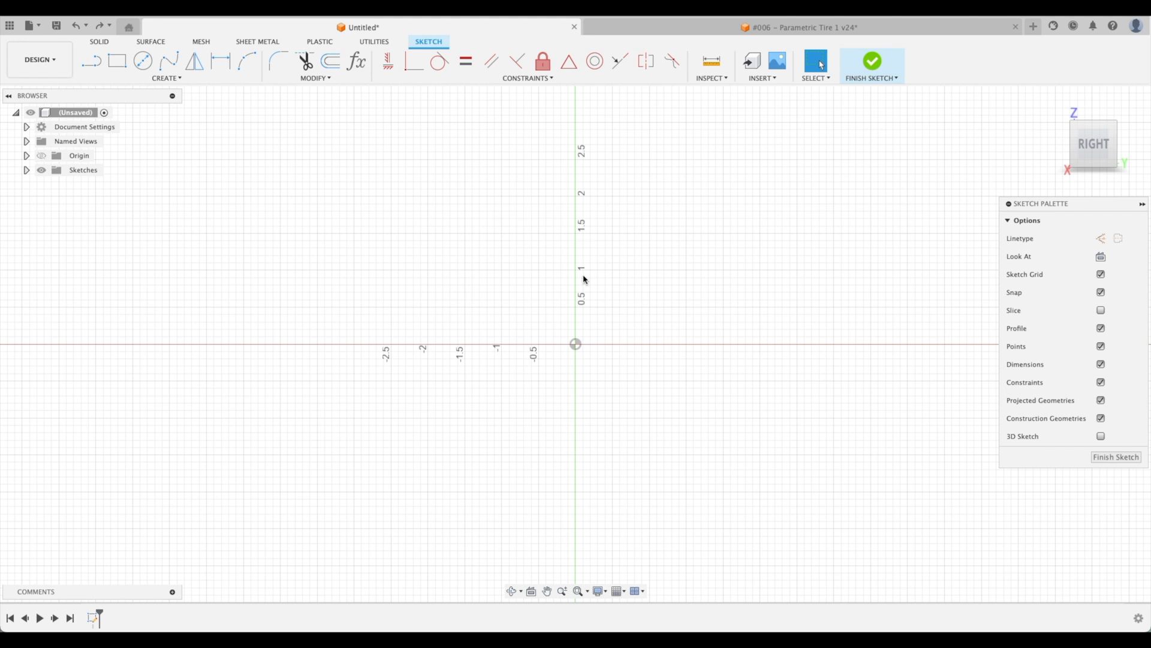
pyautogui.moveTo(692, 278)
pyautogui.mouseDown(button='middle')
pyautogui.moveTo(702, 311)
pyautogui.moveTo(609, 372)
pyautogui.mouseUp(button='middle')
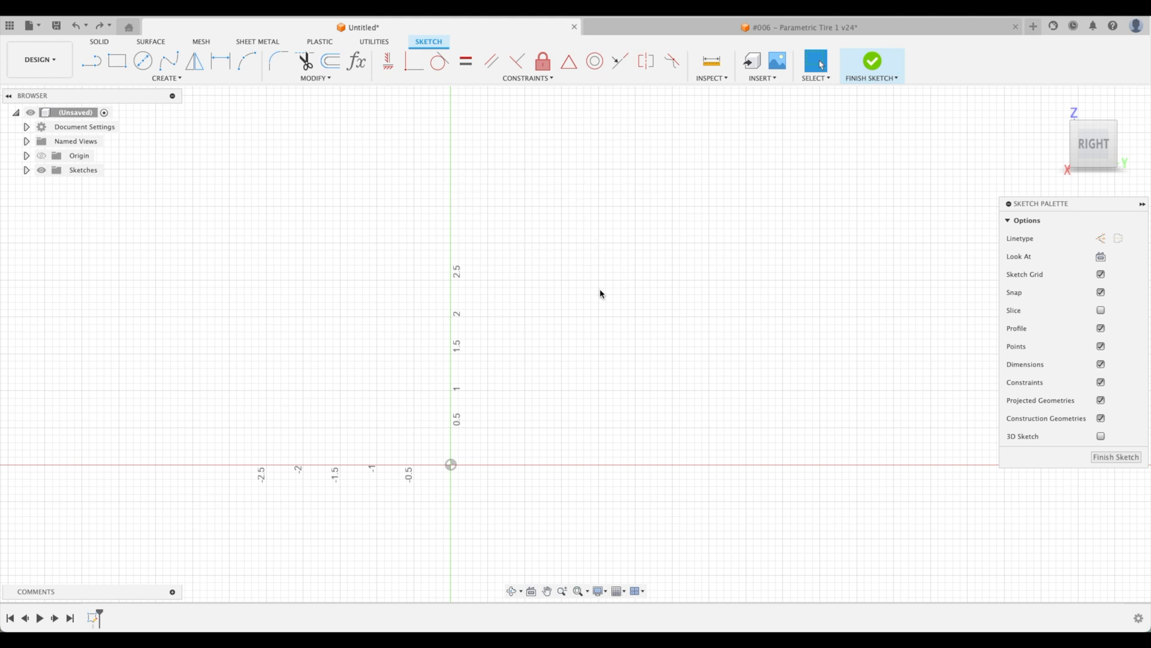
pyautogui.moveTo(528, 241); pyautogui.dragTo(611, 276, button='middle')
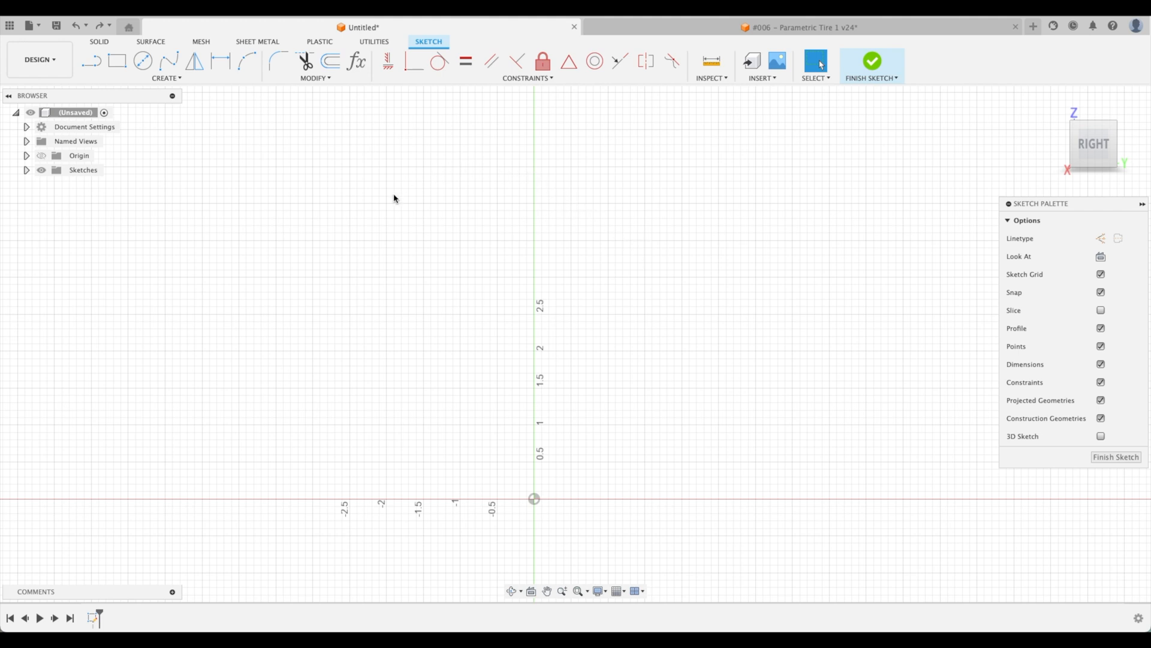
pyautogui.scroll(-5, 657, 322)
pyautogui.moveTo(684, 299); pyautogui.dragTo(687, 178, button='middle')
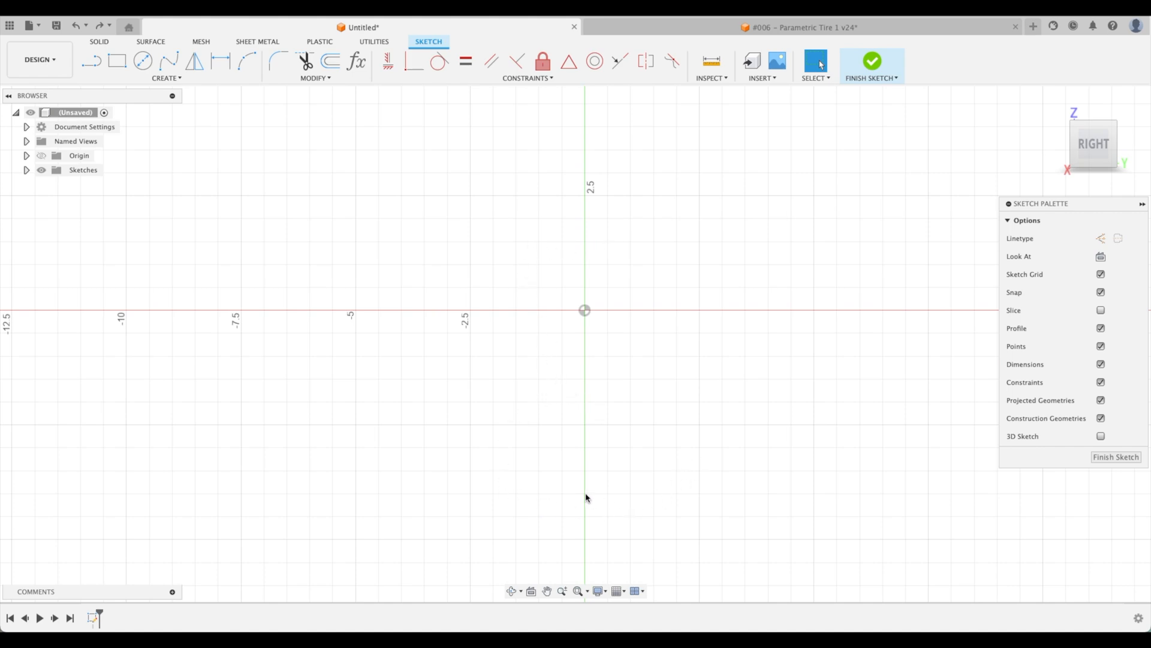
pyautogui.moveTo(718, 272)
pyautogui.mouseDown(button='middle')
pyautogui.moveTo(699, 340)
pyautogui.moveTo(633, 446)
pyautogui.mouseUp(button='middle')
pyautogui.scroll(3, 616, 387)
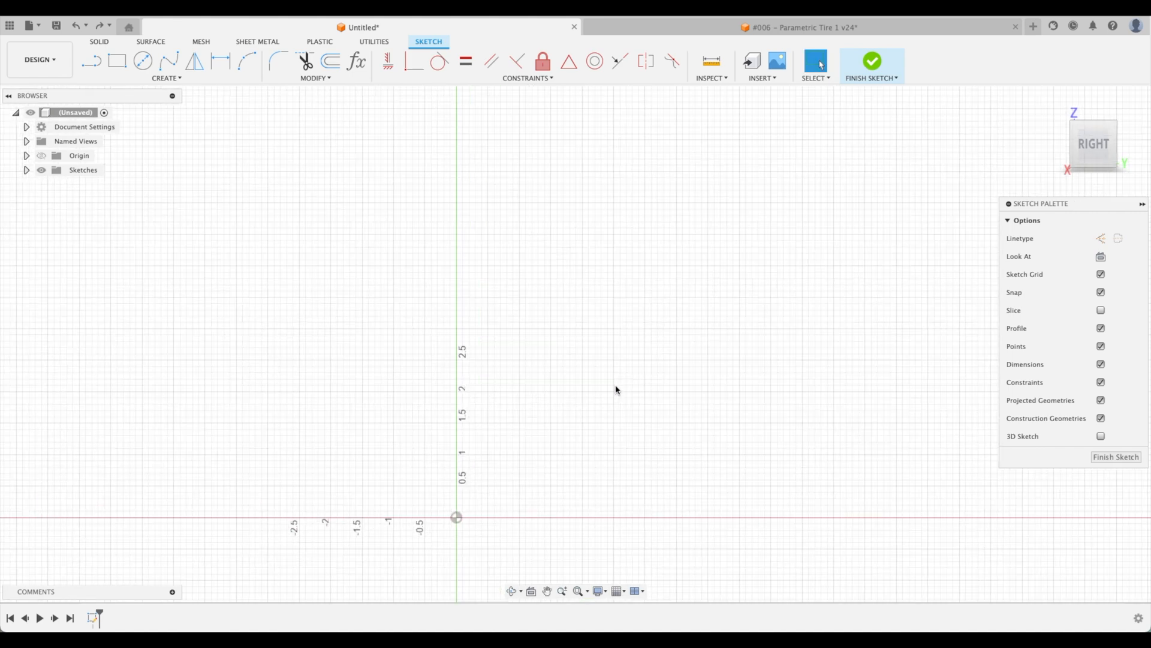
pyautogui.scroll(1, 621, 384)
pyautogui.moveTo(621, 385); pyautogui.dragTo(625, 416, button='middle')
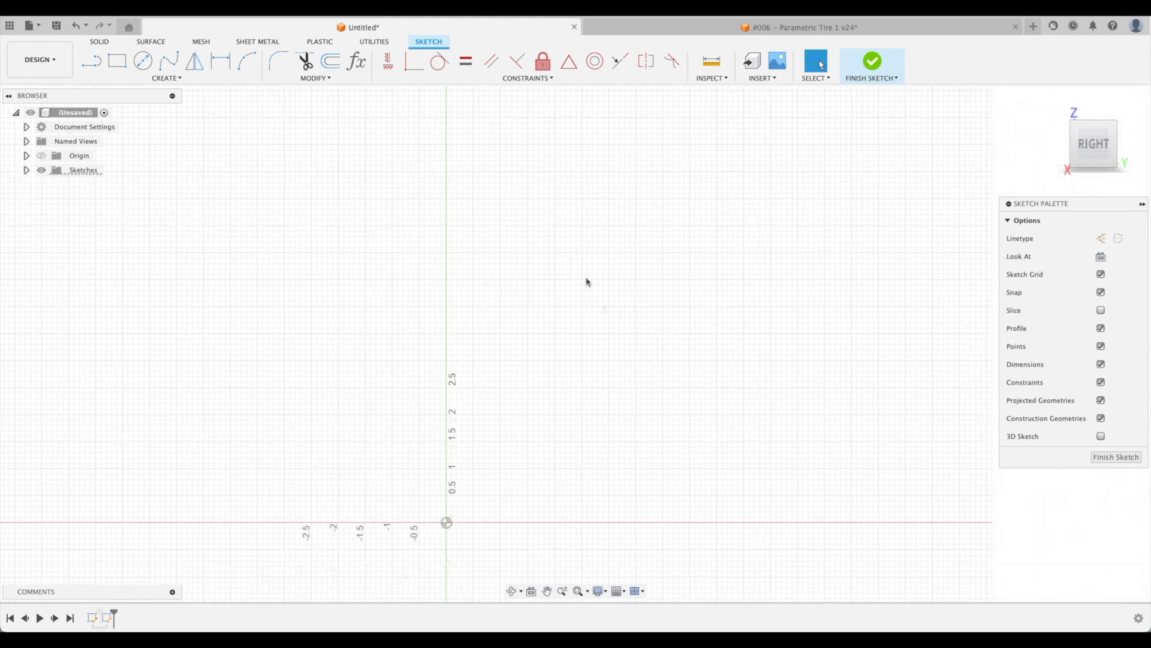
pyautogui.scroll(2, 586, 278)
pyautogui.moveTo(587, 281); pyautogui.dragTo(578, 283, button='middle')
pyautogui.scroll(-2, 587, 282)
pyautogui.scroll(-1, 508, 220)
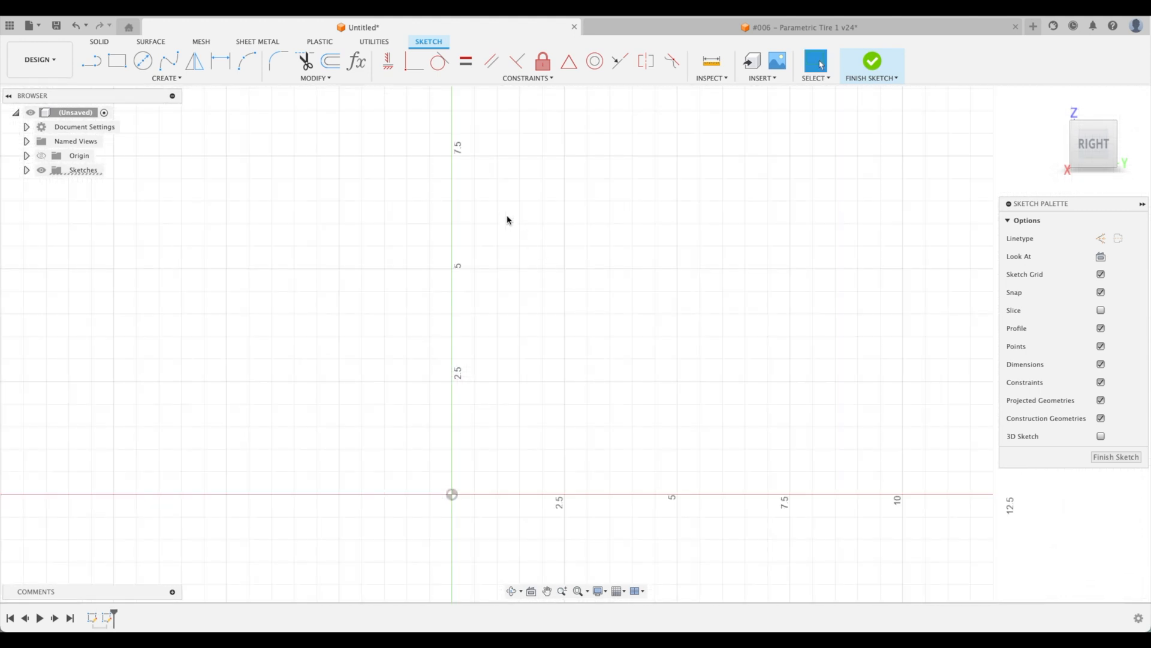
pyautogui.scroll(2, 513, 234)
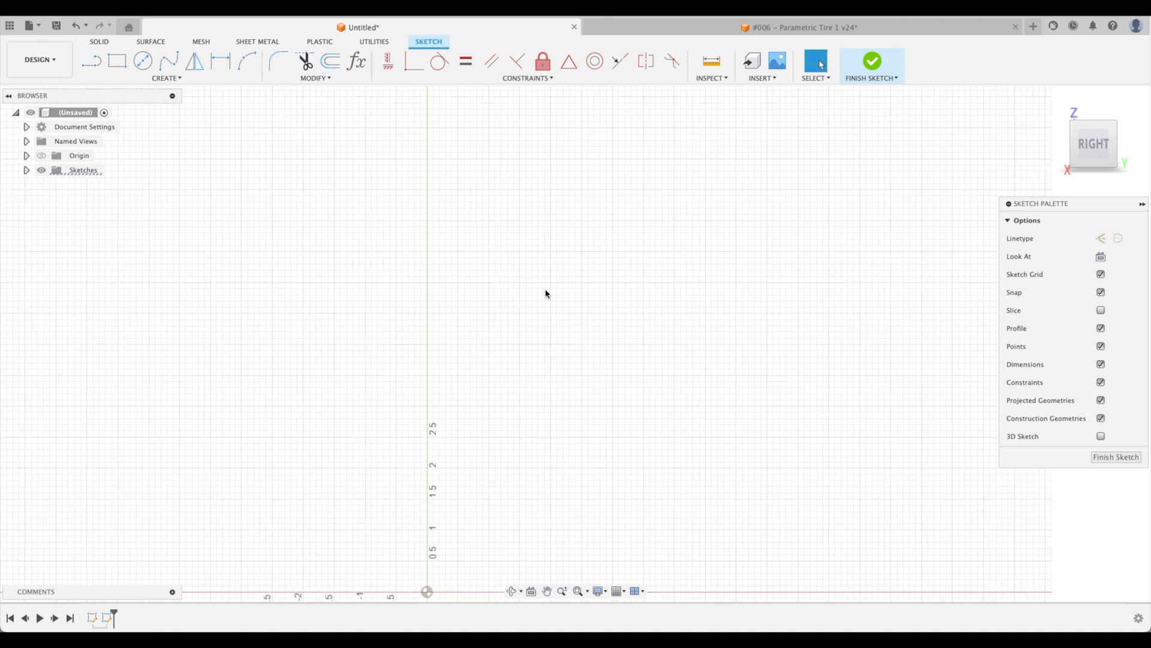
# Draw a vertical line about 6.2 in long upward from the origin and convert it to construction geometry
pyautogui.moveTo(549, 345)
pyautogui.mouseDown(button='middle')
pyautogui.moveTo(558, 308)
pyautogui.moveTo(591, 283)
pyautogui.mouseUp(button='middle')
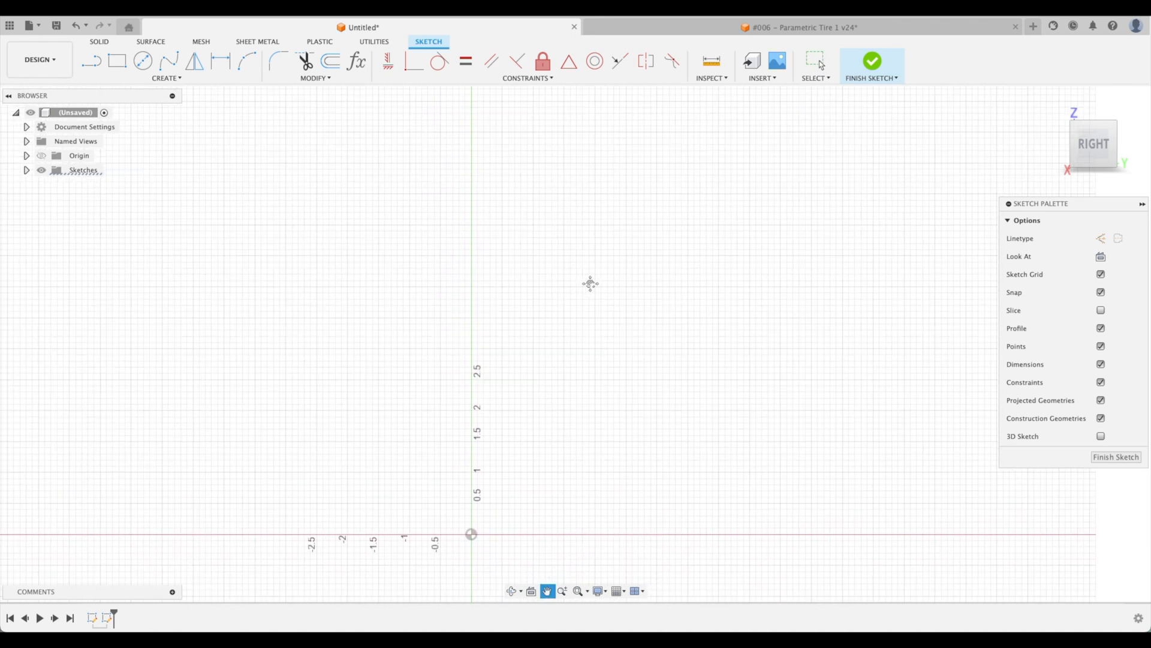
pyautogui.click(88, 66)
pyautogui.click(472, 533)
pyautogui.click(471, 150)
pyautogui.press('Escape')
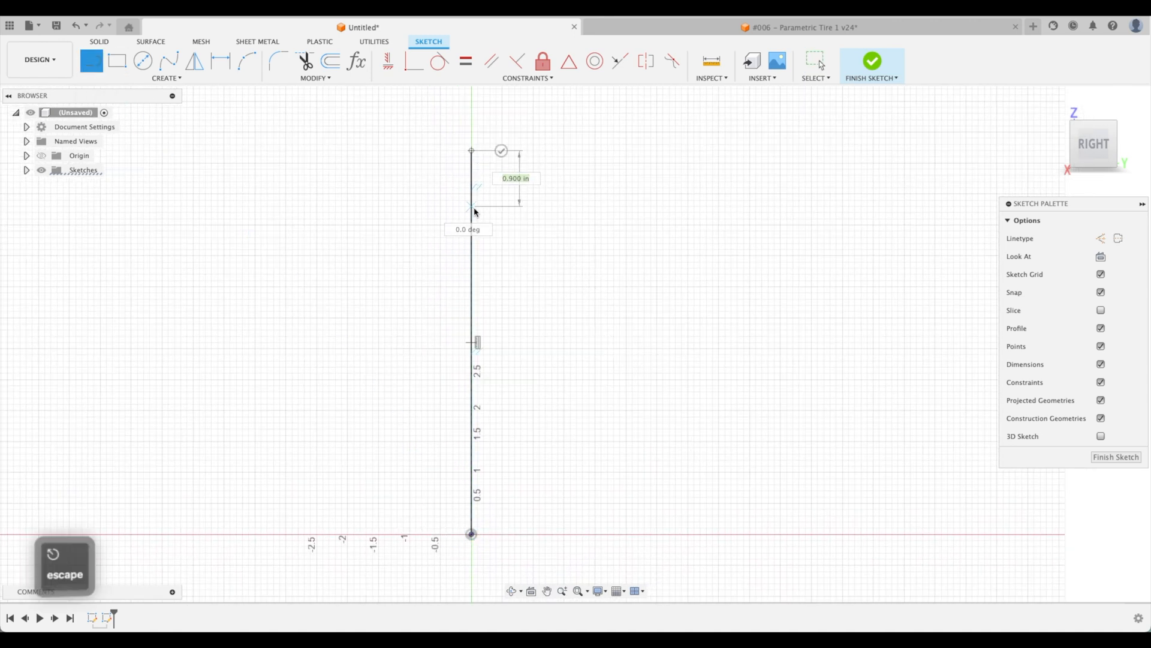
pyautogui.click(471, 214)
pyautogui.press('x')
pyautogui.press('Escape')
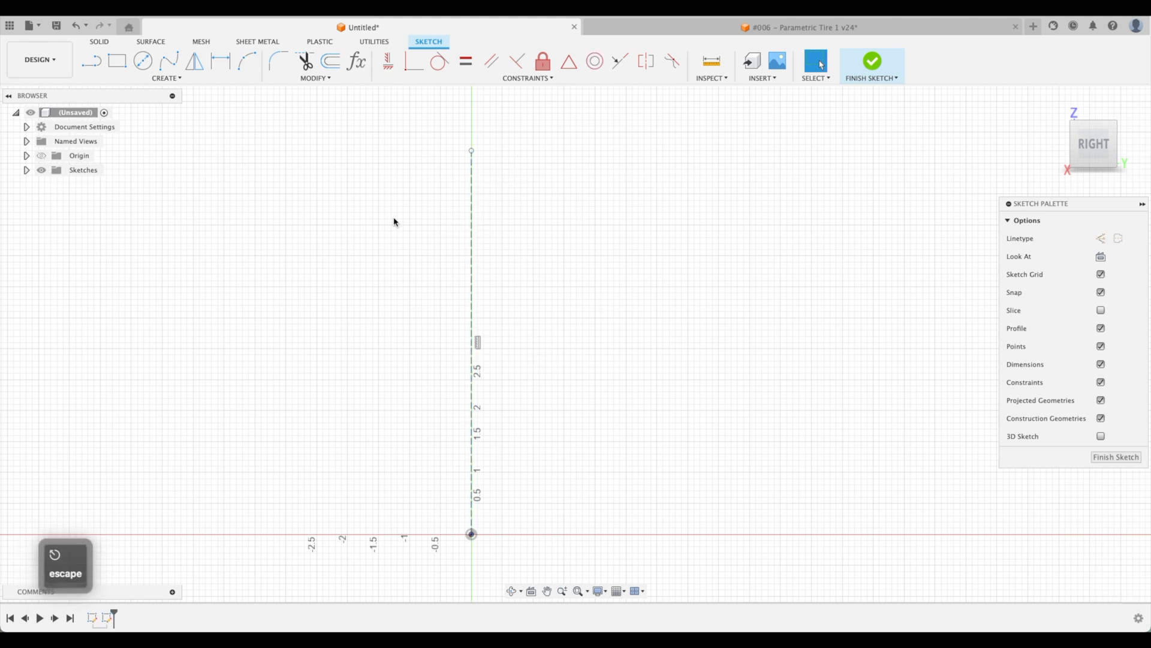
# Draw a horizontal line about 3.2 in long from the origin along the positive Y axis and convert it to construction geometry
pyautogui.click(91, 60)
pyautogui.click(472, 534)
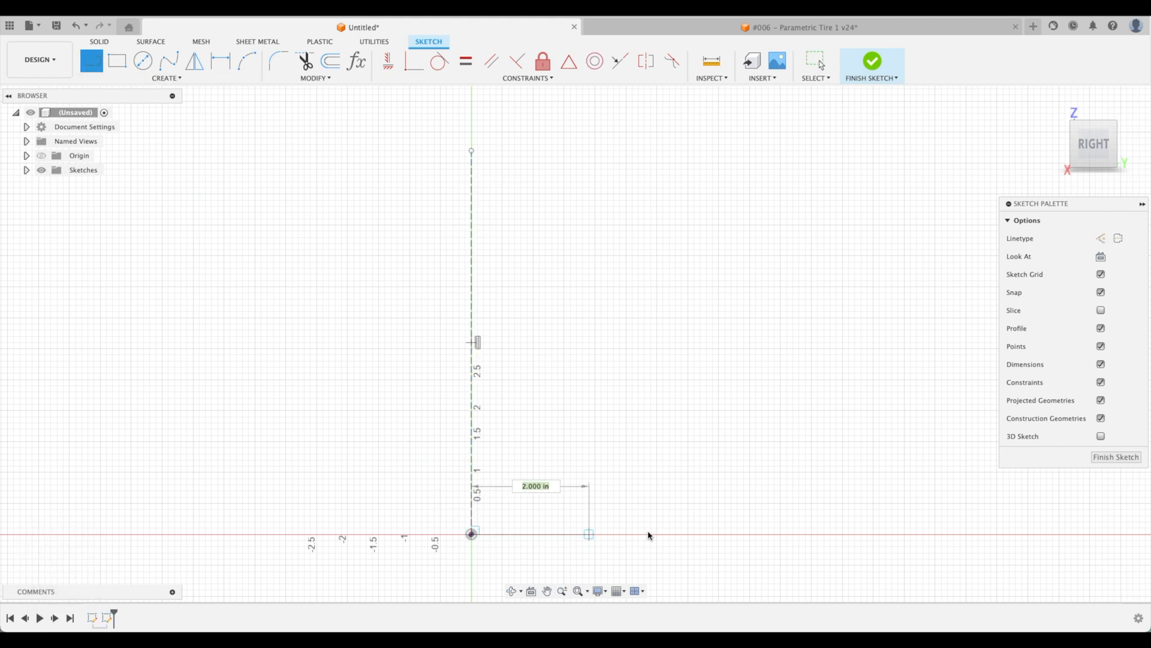
pyautogui.click(669, 534)
pyautogui.press('Escape')
pyautogui.click(616, 534)
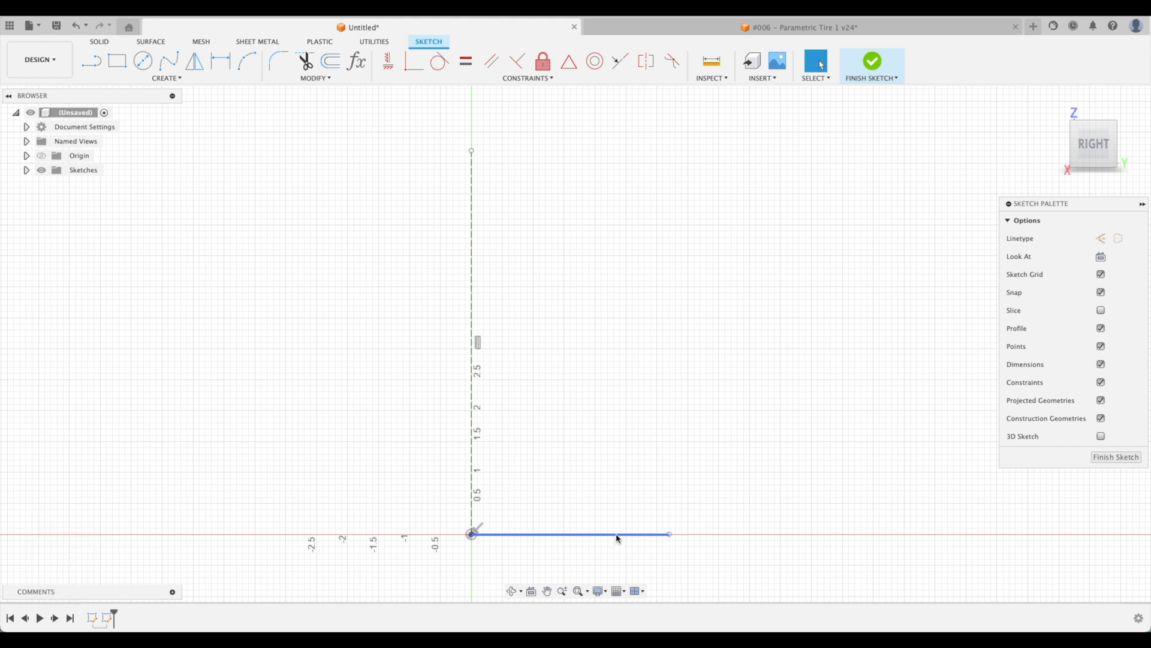
pyautogui.click(616, 535)
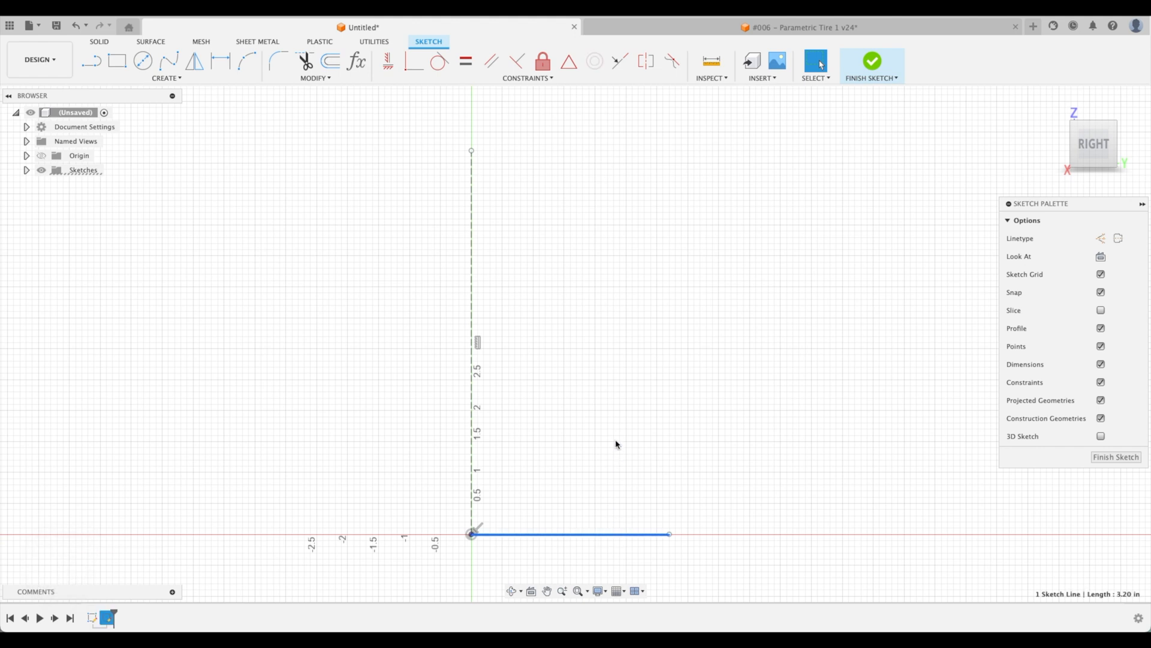
pyautogui.press('x')
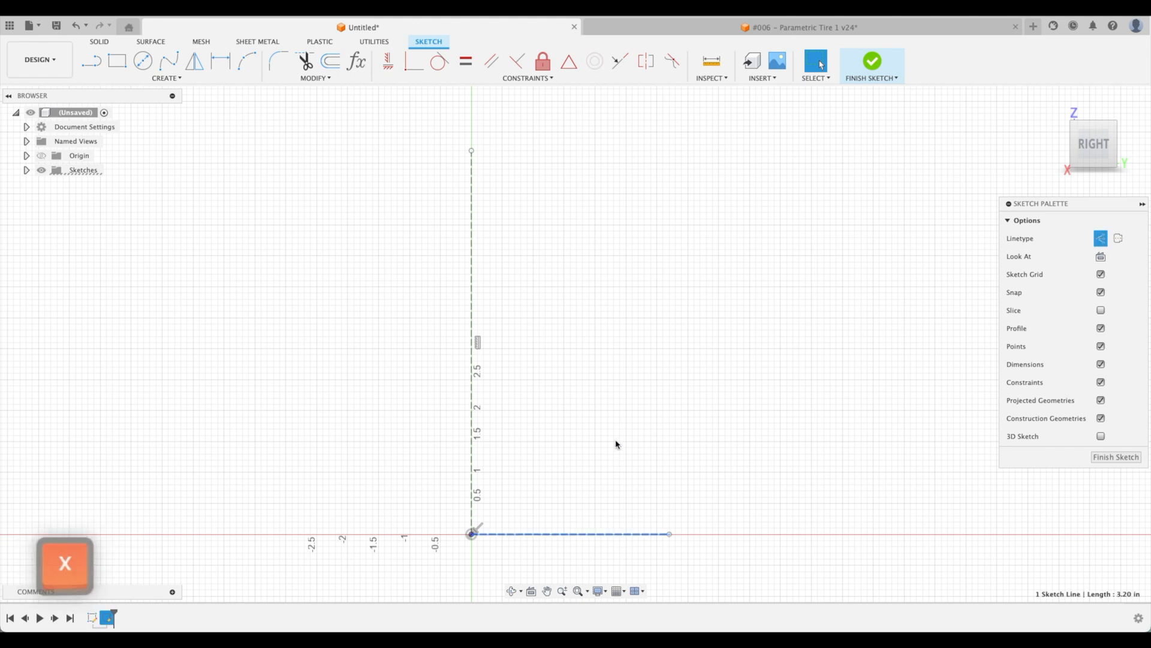
pyautogui.click(1106, 240)
pyautogui.click(1102, 241)
pyautogui.scroll(-2, 774, 301)
pyautogui.moveTo(776, 300); pyautogui.dragTo(707, 362, button='middle')
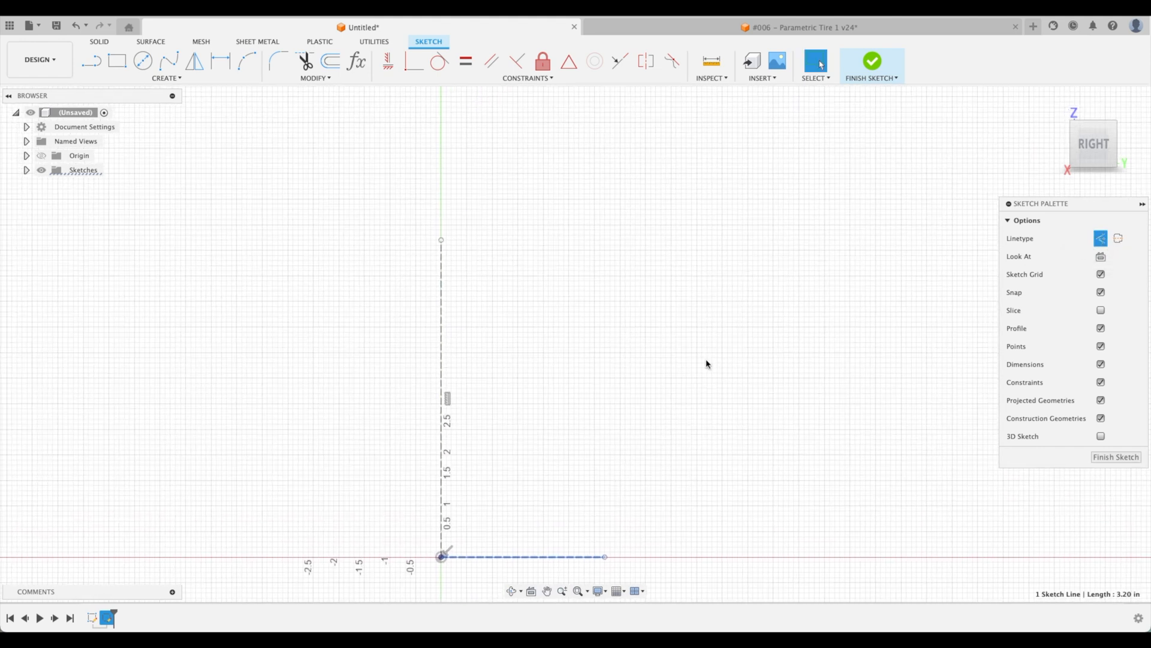
pyautogui.press('Escape')
pyautogui.press('Escape')
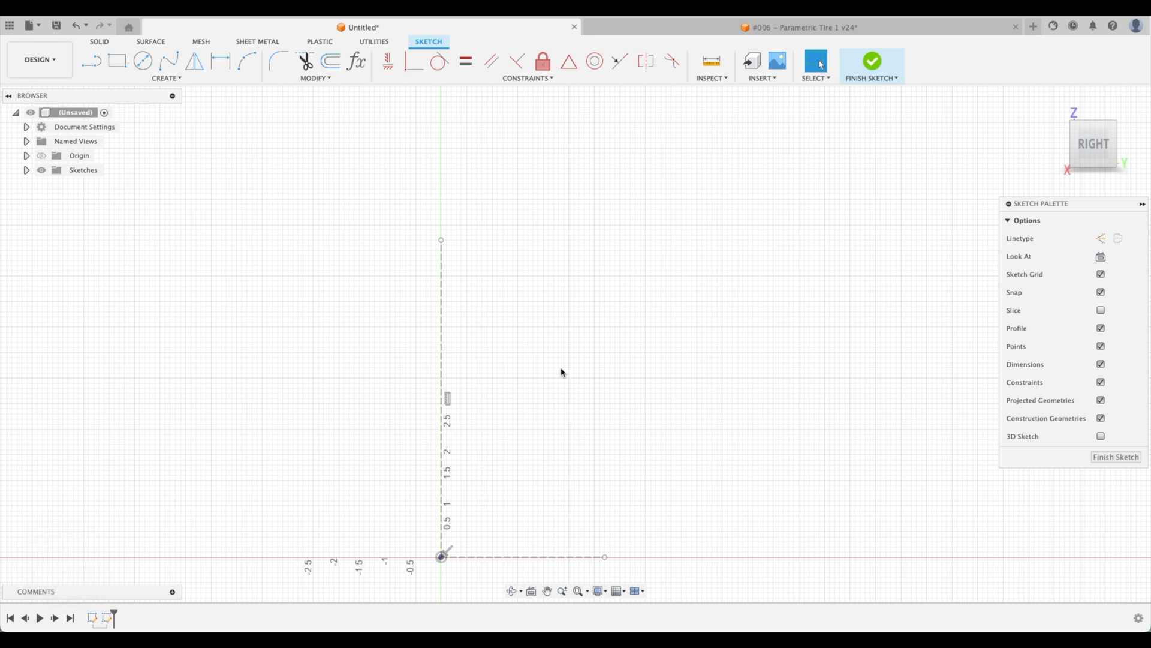
# Dimension the vertical construction line's length as TireOuterDia/2
pyautogui.press('d')
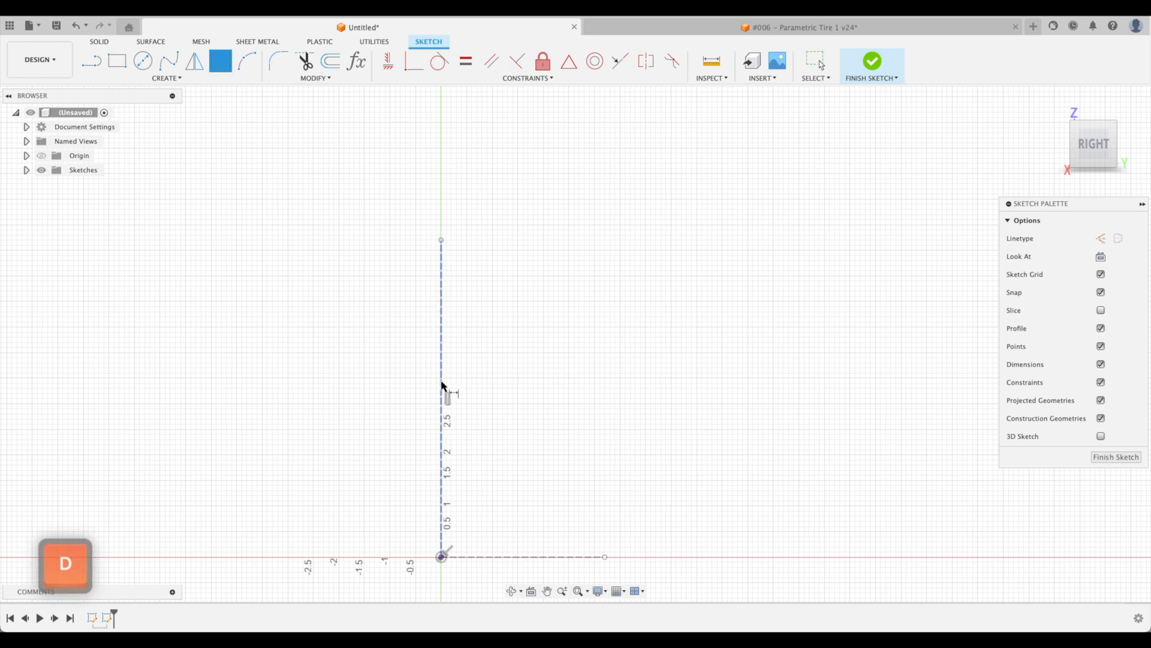
pyautogui.moveTo(583, 336); pyautogui.dragTo(593, 306, button='middle')
pyautogui.scroll(-1, 593, 306)
pyautogui.moveTo(499, 384)
pyautogui.mouseDown(button='middle')
pyautogui.moveTo(539, 368)
pyautogui.moveTo(560, 380)
pyautogui.mouseUp(button='middle')
pyautogui.click(507, 306)
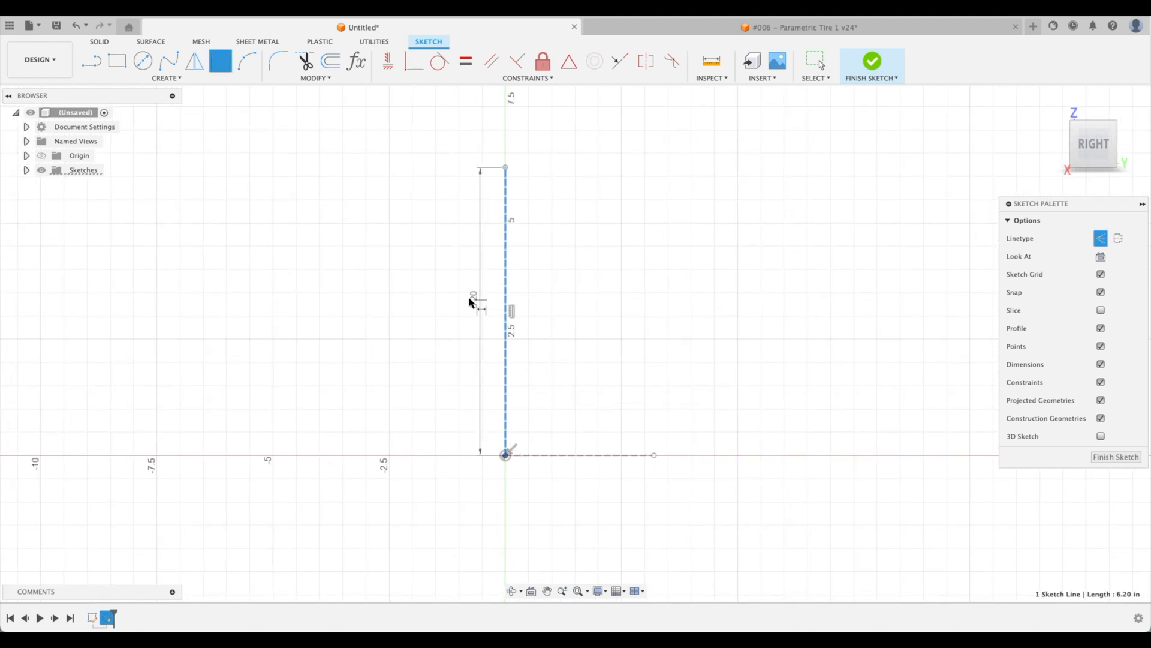
pyautogui.click(408, 303)
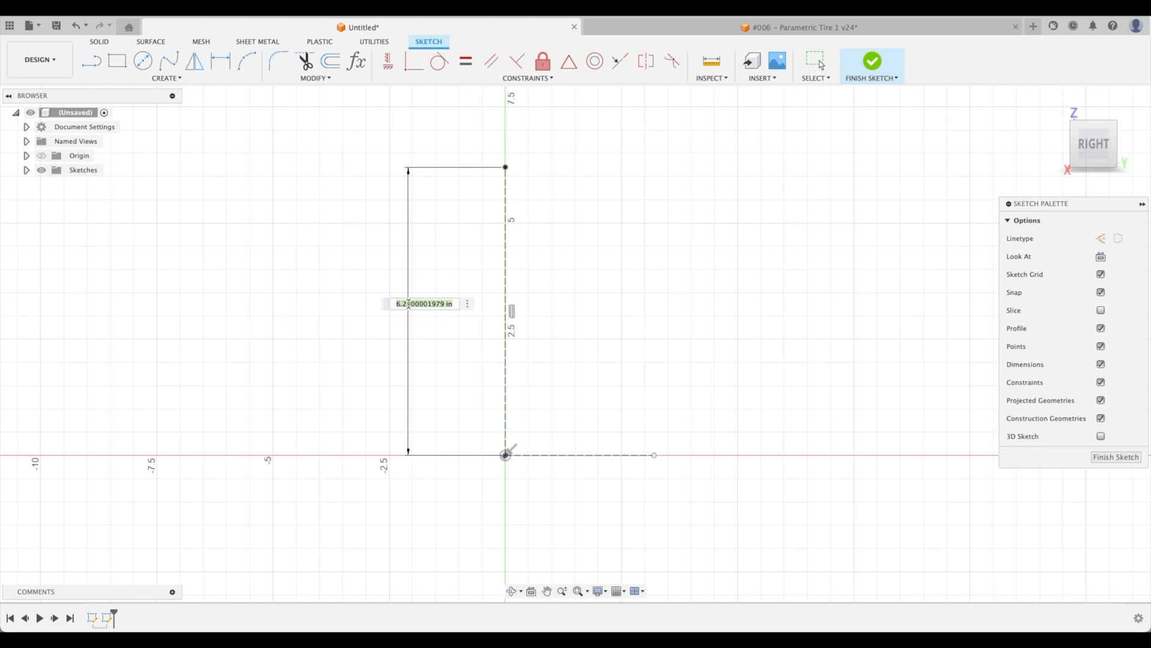
pyautogui.write('ti')
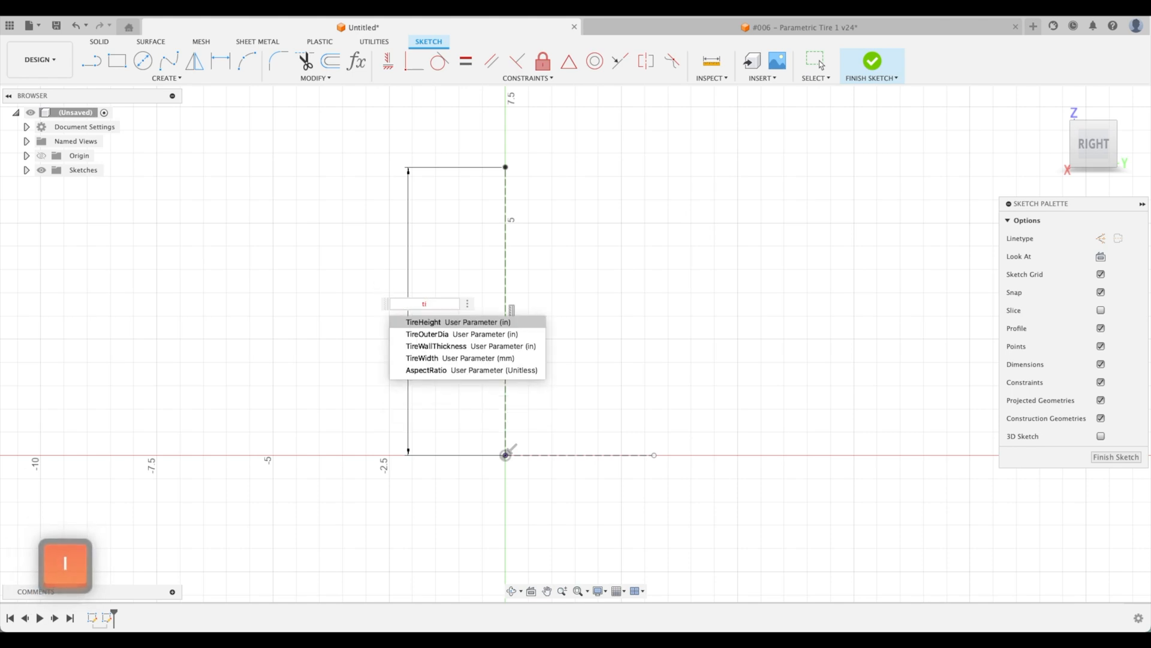
pyautogui.press('Down')
pyautogui.press('Return')
pyautogui.write('/2')
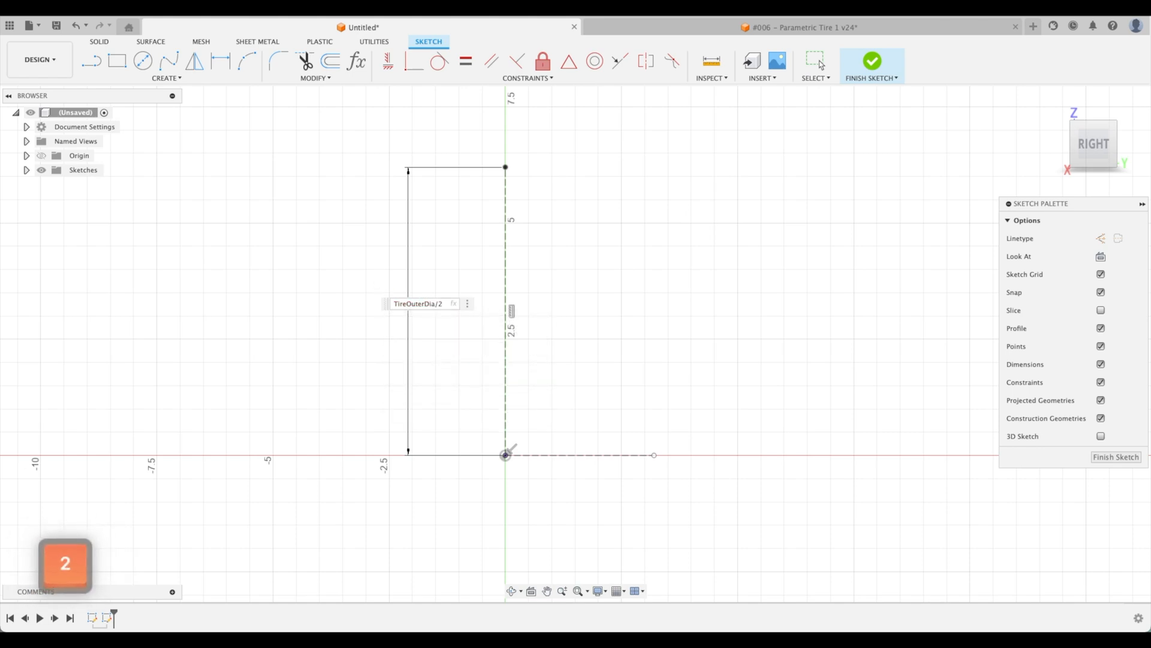
pyautogui.press('Return')
pyautogui.scroll(-3, 605, 264)
pyautogui.moveTo(606, 264); pyautogui.dragTo(596, 412, button='middle')
pyautogui.scroll(-3, 596, 412)
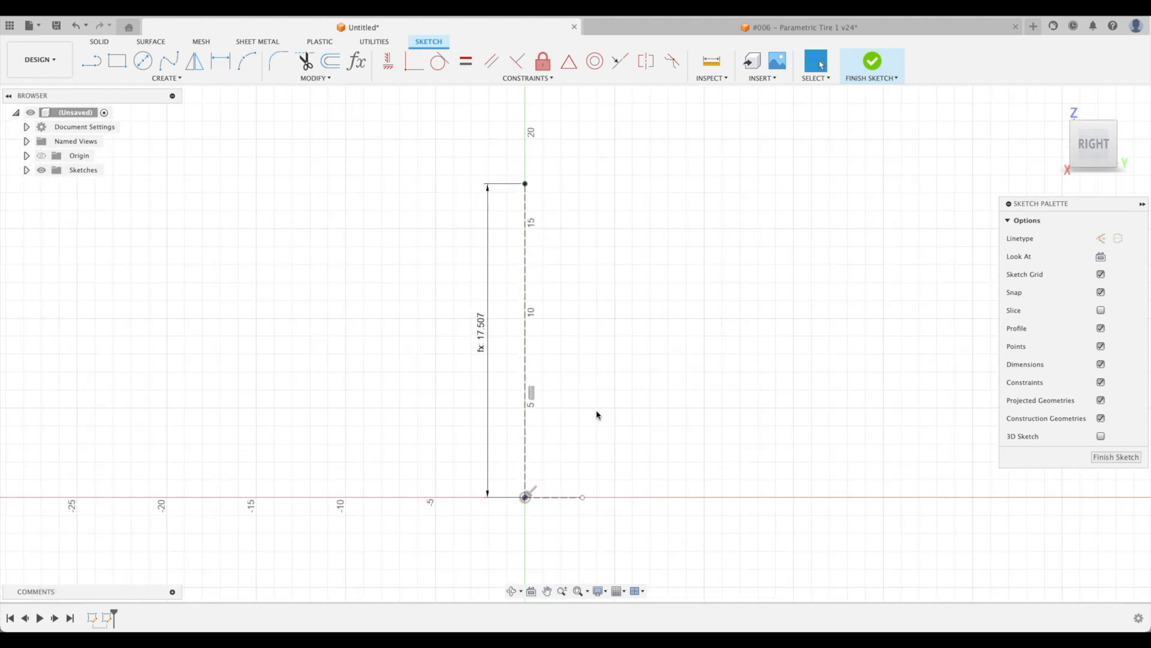
# Delete the length dimension of the vertical construction line
pyautogui.moveTo(621, 362)
pyautogui.mouseDown(button='middle')
pyautogui.moveTo(597, 400)
pyautogui.moveTo(578, 405)
pyautogui.moveTo(612, 385)
pyautogui.mouseUp(button='middle')
pyautogui.scroll(1, 576, 396)
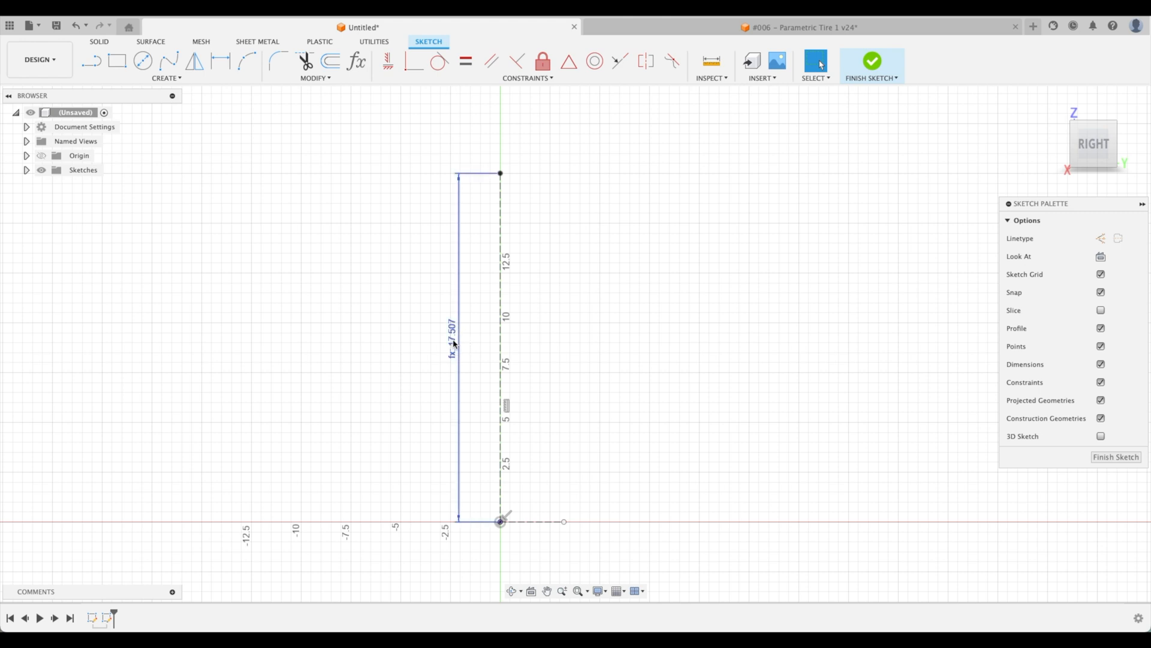
pyautogui.moveTo(454, 339)
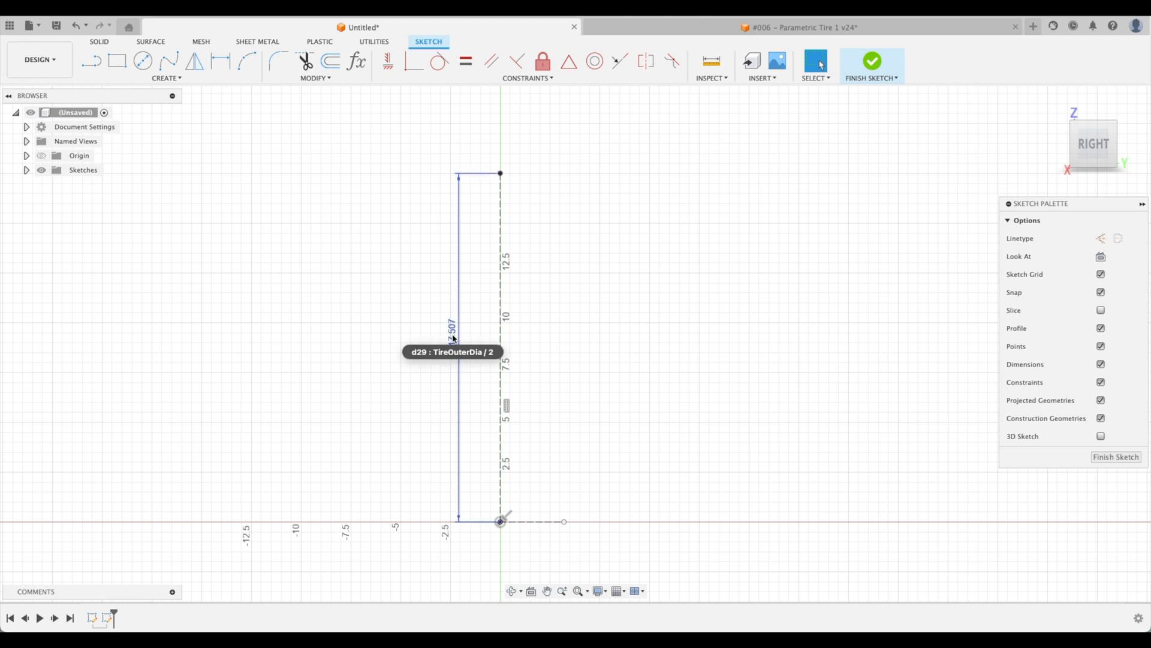
pyautogui.press('BackSpace')
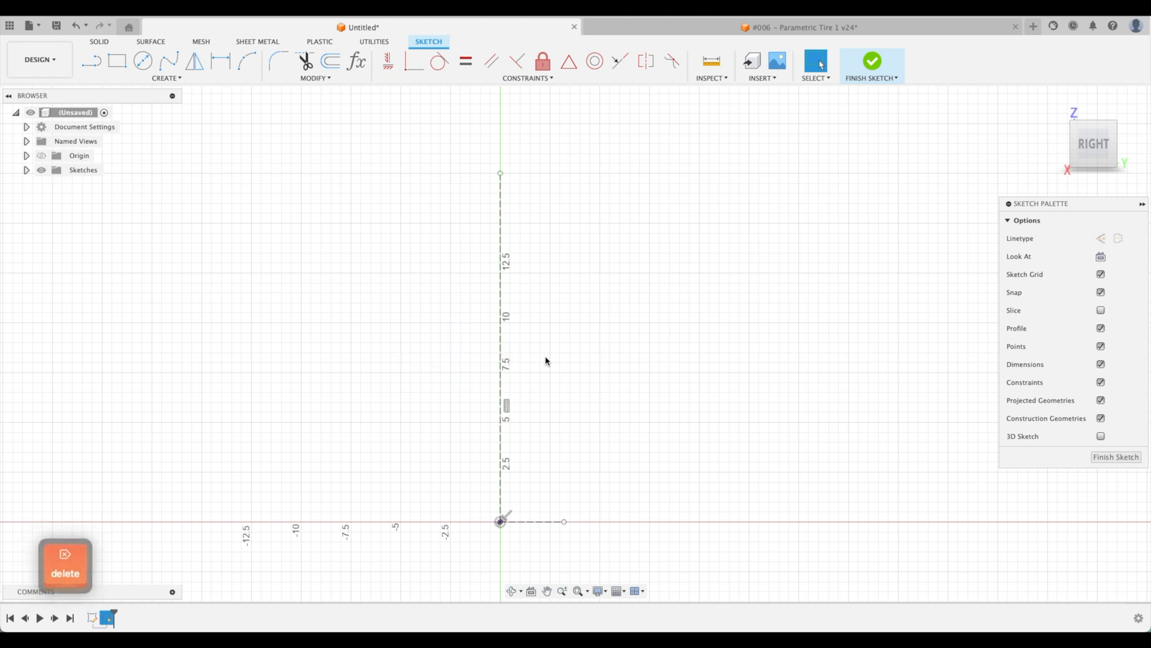
# Add a diameter dimension from the horizontal construction line to the vertical line's upper endpoint and set it to TireOuterDia
pyautogui.press('d')
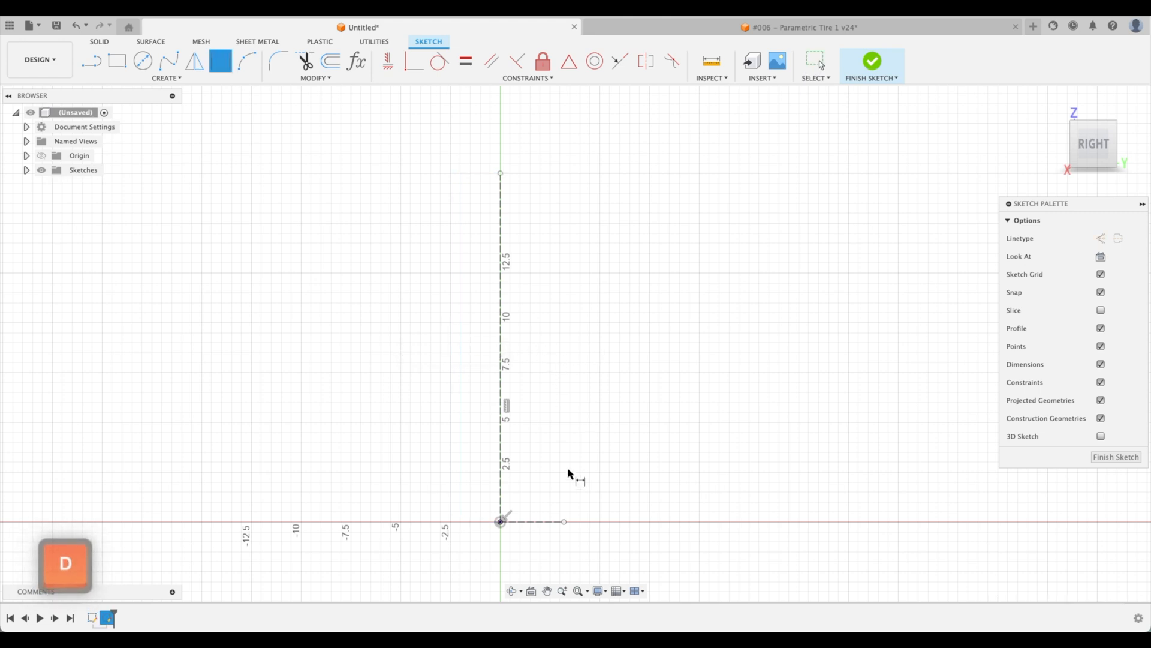
pyautogui.click(531, 522)
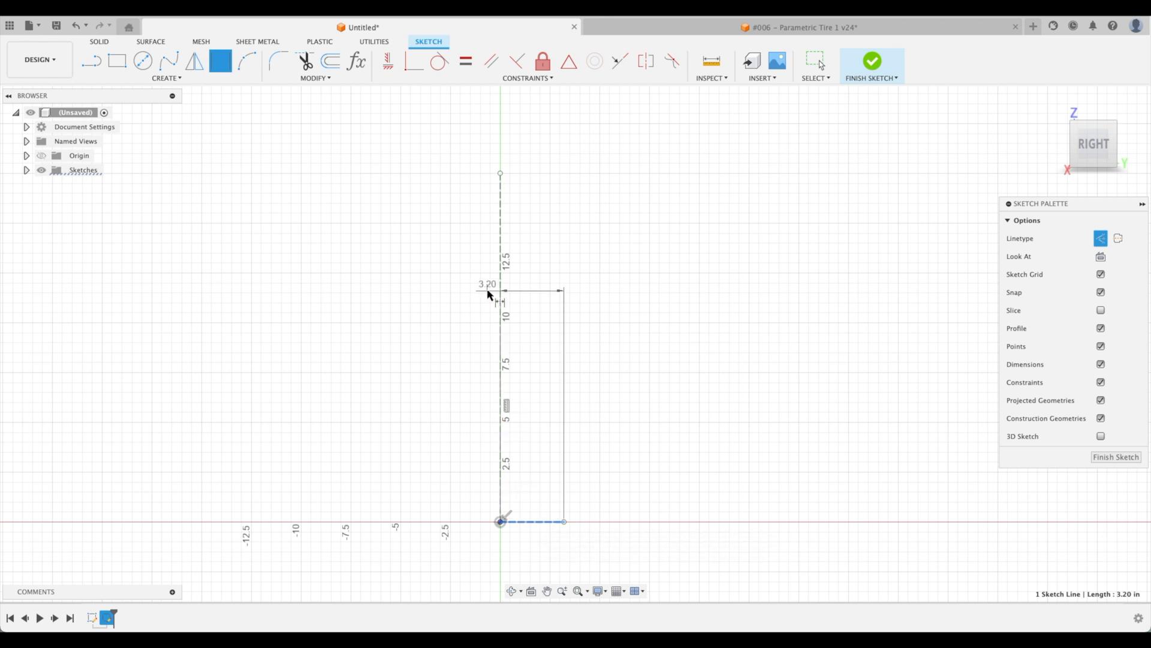
pyautogui.click(501, 174)
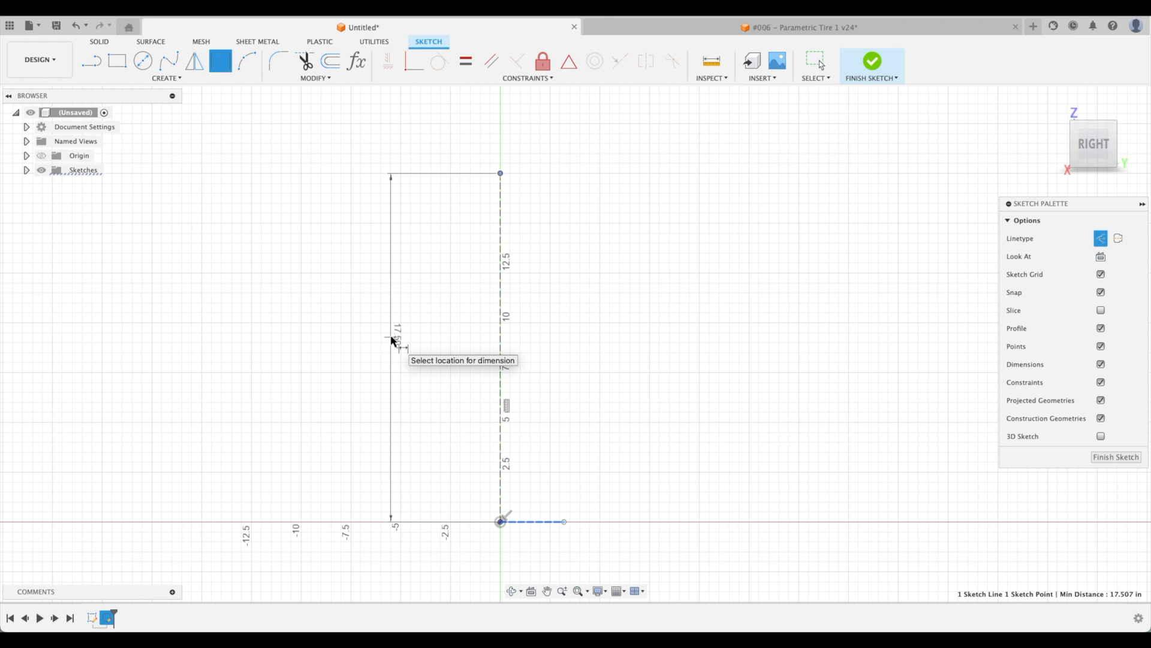
pyautogui.rightClick(391, 340)
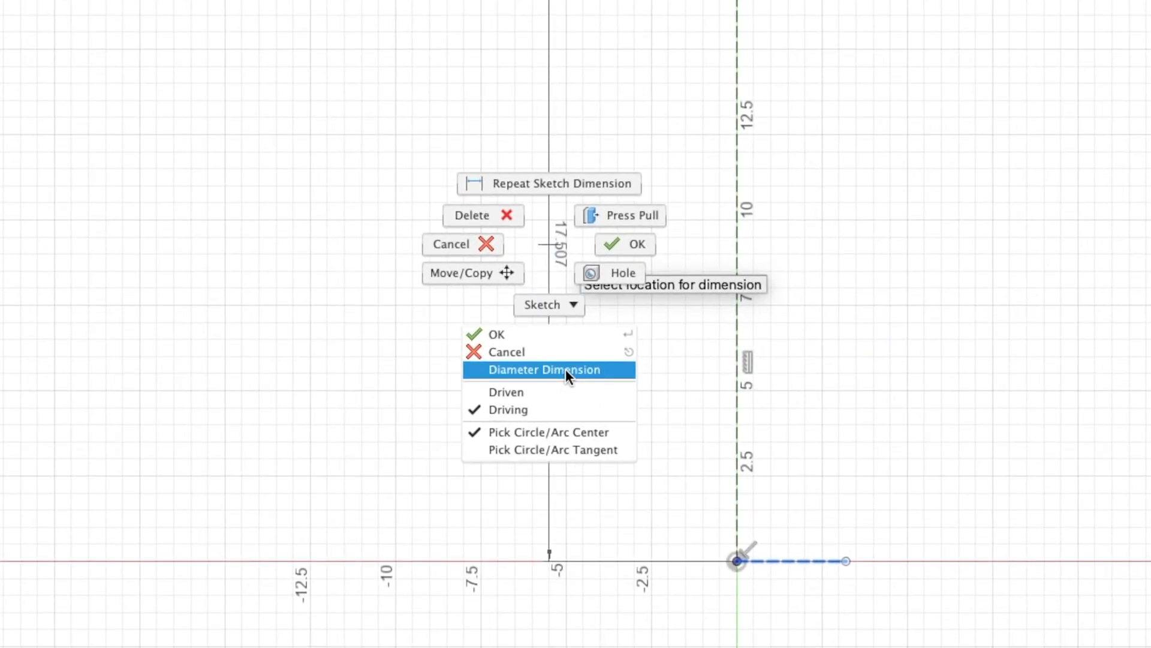
pyautogui.click(566, 369)
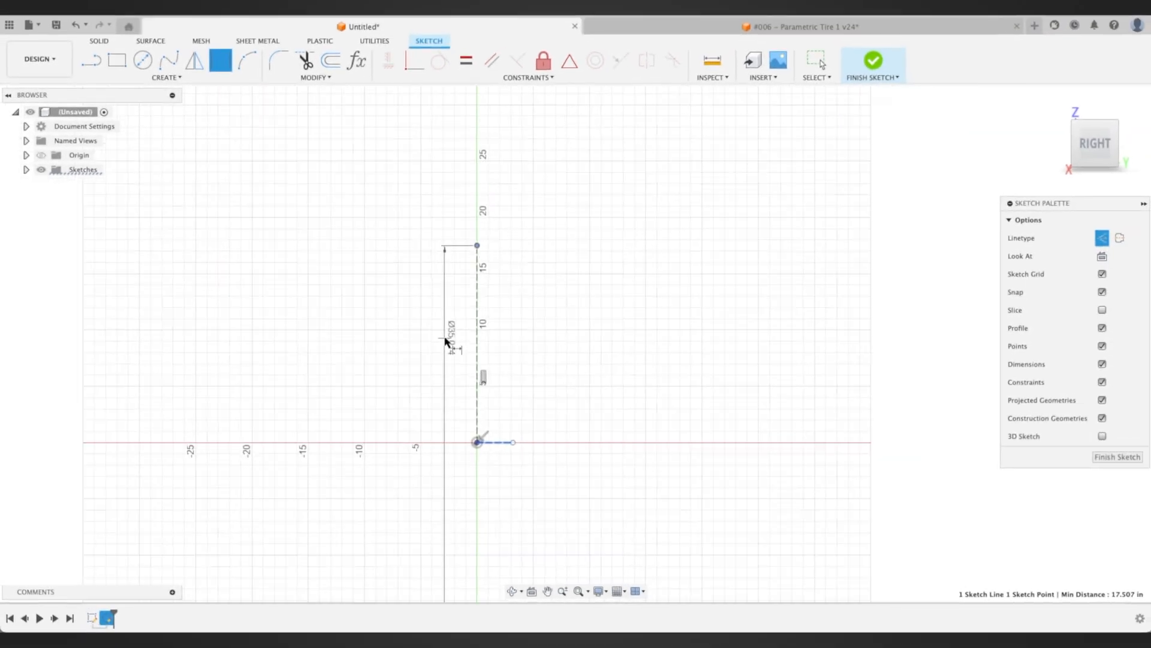
pyautogui.scroll(-3, 444, 342)
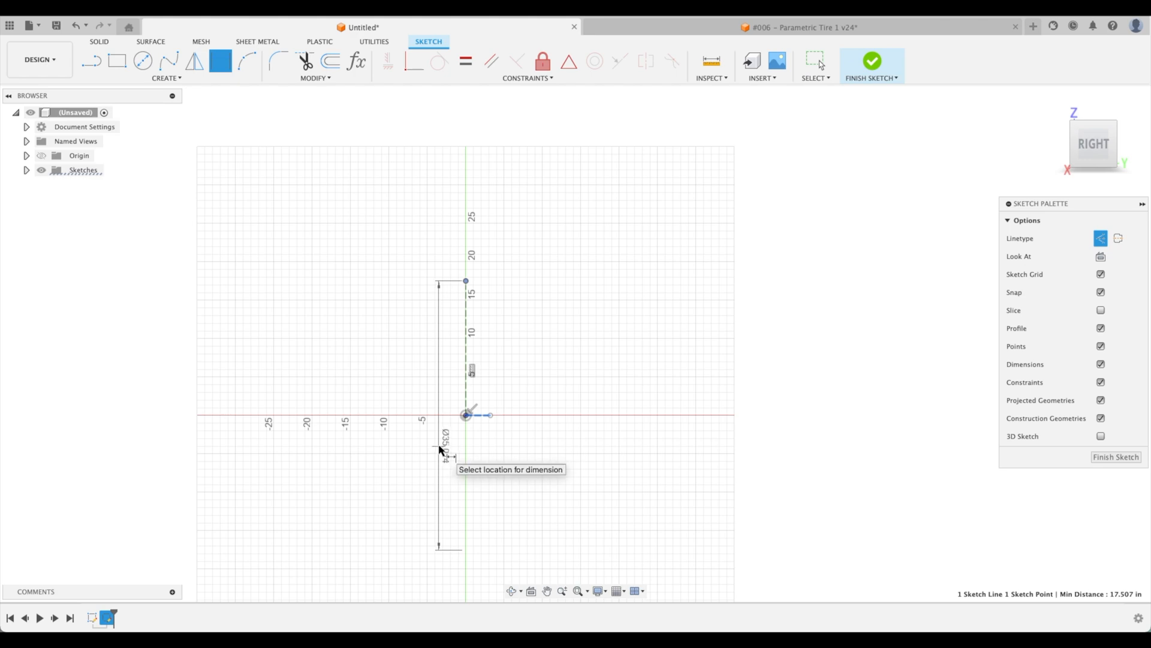
pyautogui.click(427, 391)
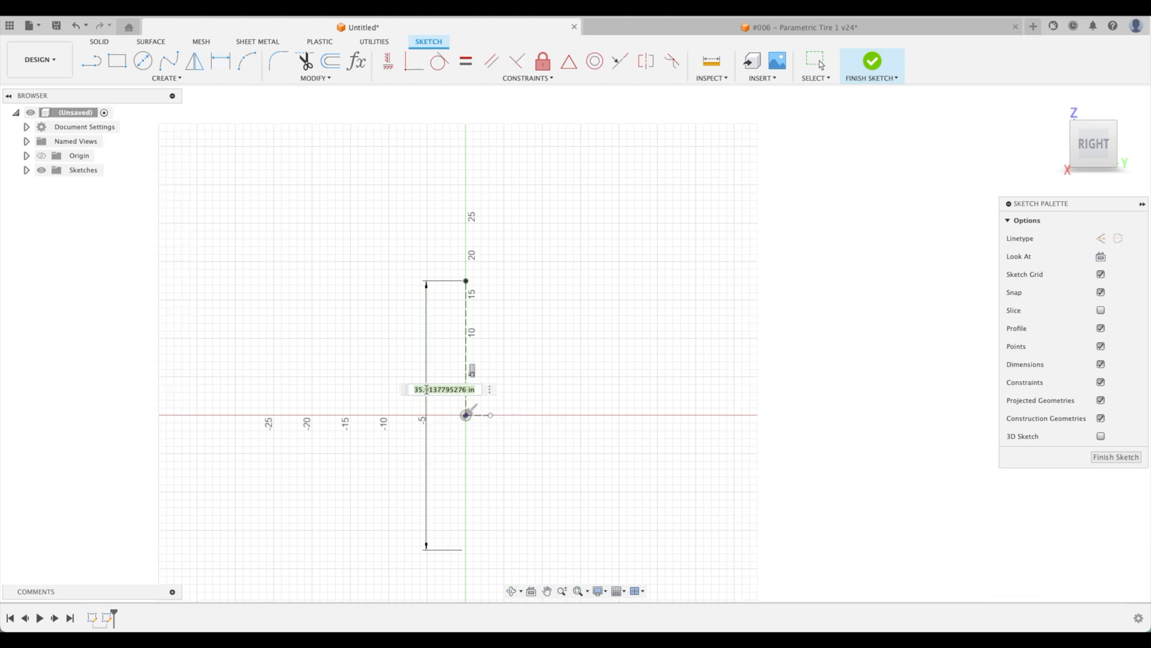
pyautogui.write('ti')
pyautogui.press('Down')
pyautogui.press('Return')
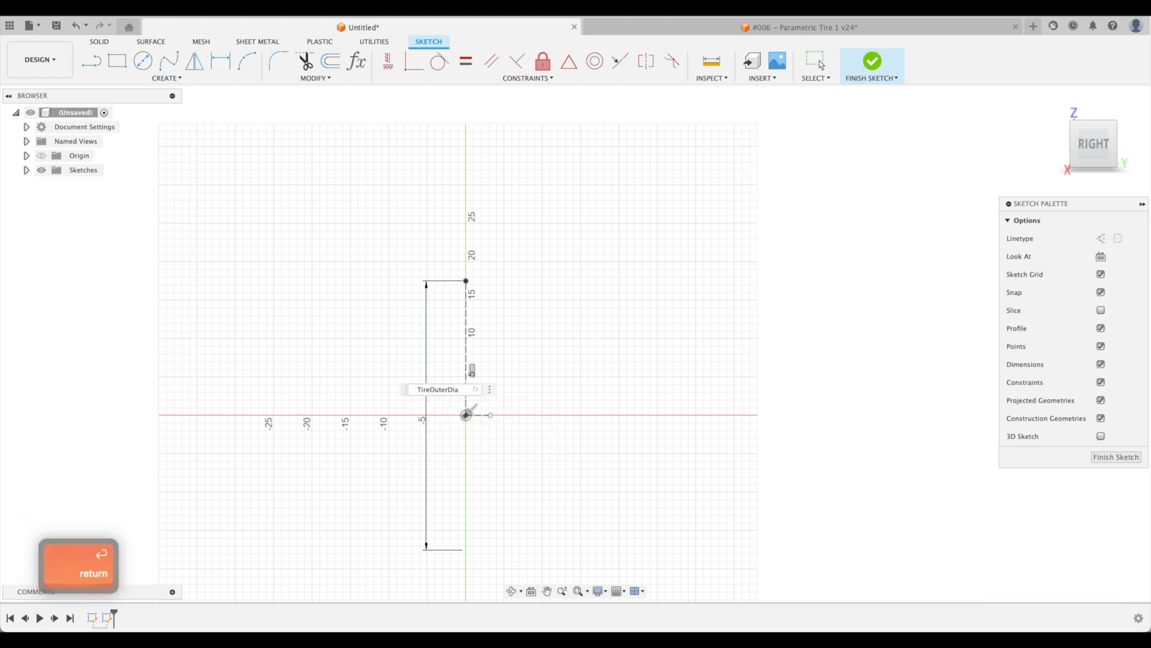
pyautogui.press('Return')
# Stretch the horizontal construction line's free end out to about Y 5.45 in
pyautogui.scroll(2, 496, 396)
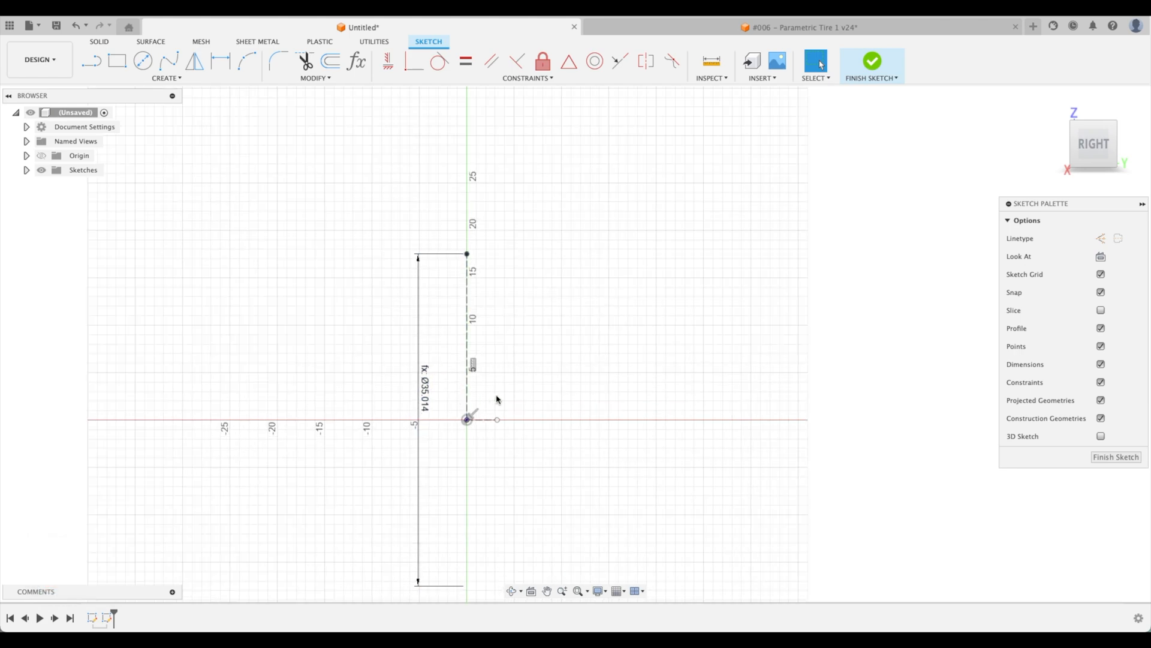
pyautogui.moveTo(496, 396); pyautogui.dragTo(568, 296, button='middle')
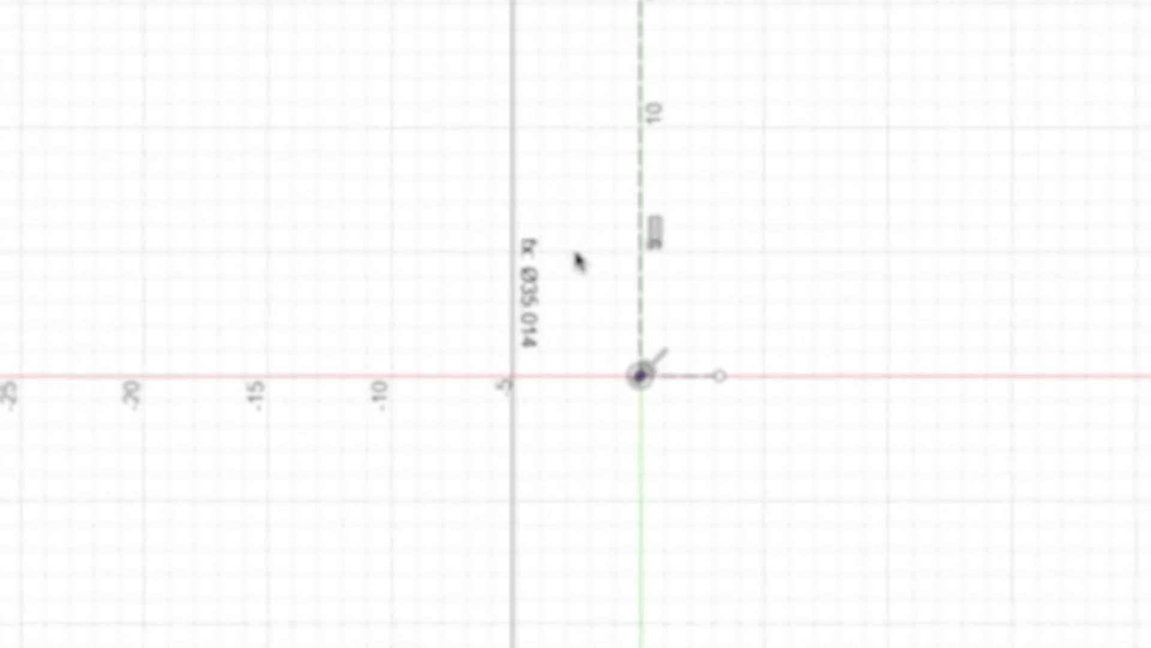
pyautogui.moveTo(599, 285); pyautogui.dragTo(571, 338, button='middle')
pyautogui.scroll(3, 535, 324)
pyautogui.doubleClick(532, 412)
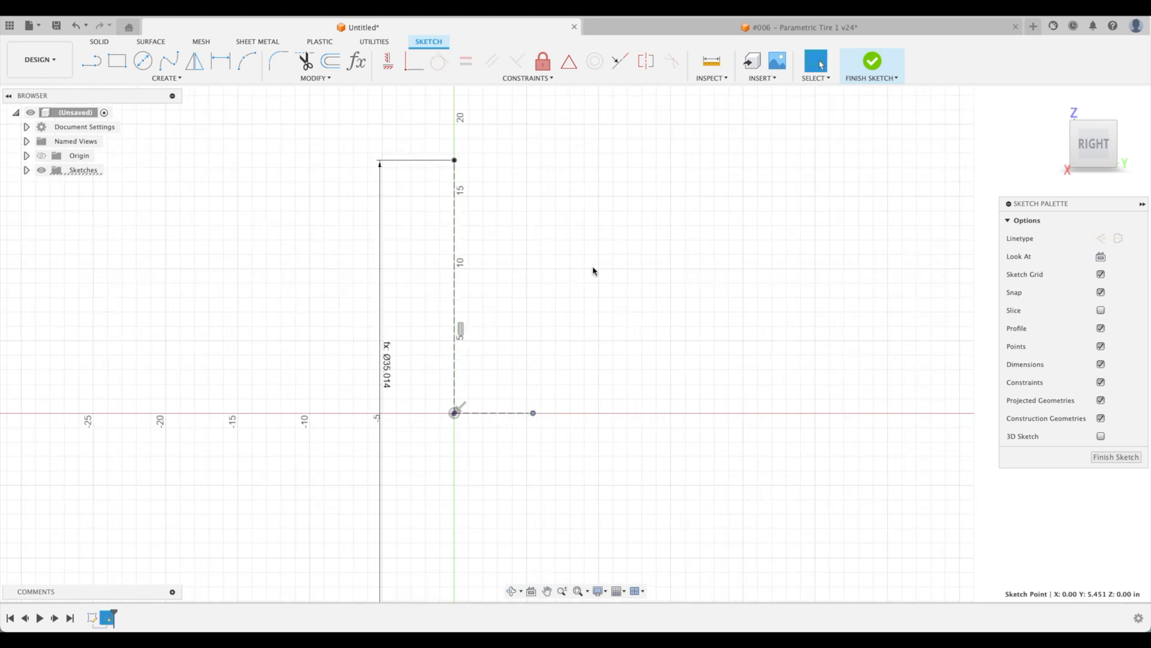
# Draw a three-point arc from the vertical line's upper endpoint to about Y 6, Z 16 in, bulging outward as the tread
pyautogui.moveTo(593, 268); pyautogui.dragTo(553, 326, button='middle')
pyautogui.scroll(2, 473, 307)
pyautogui.scroll(1, 473, 307)
pyautogui.moveTo(473, 307); pyautogui.dragTo(527, 290, button='middle')
pyautogui.scroll(-1, 527, 290)
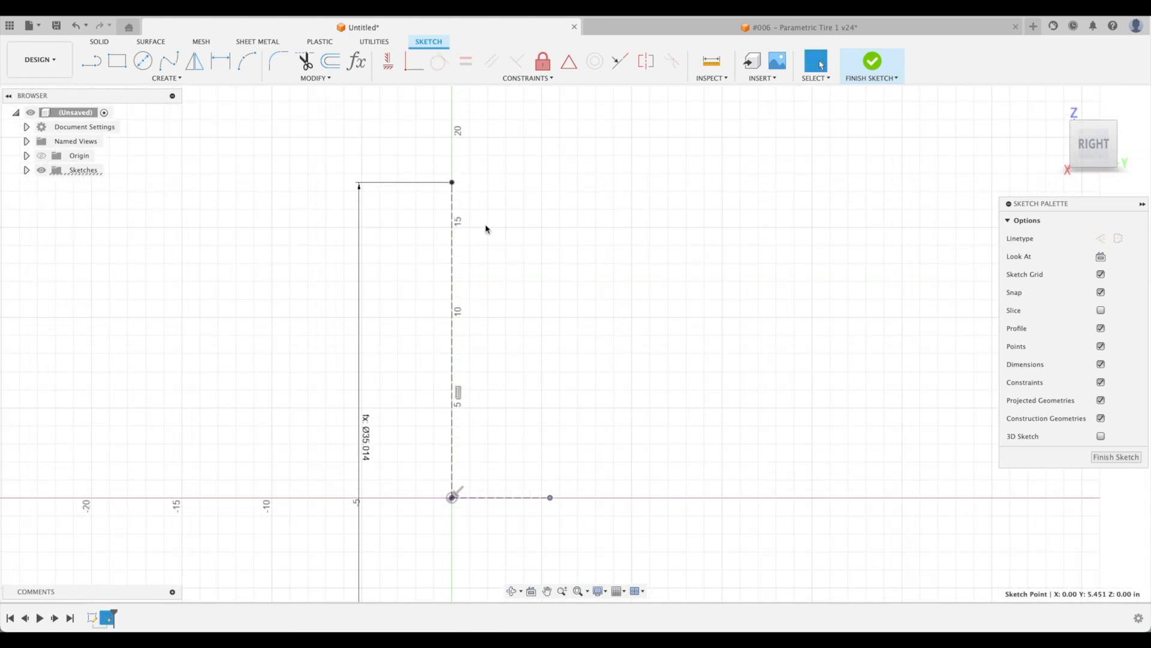
pyautogui.click(266, 133)
pyautogui.click(242, 59)
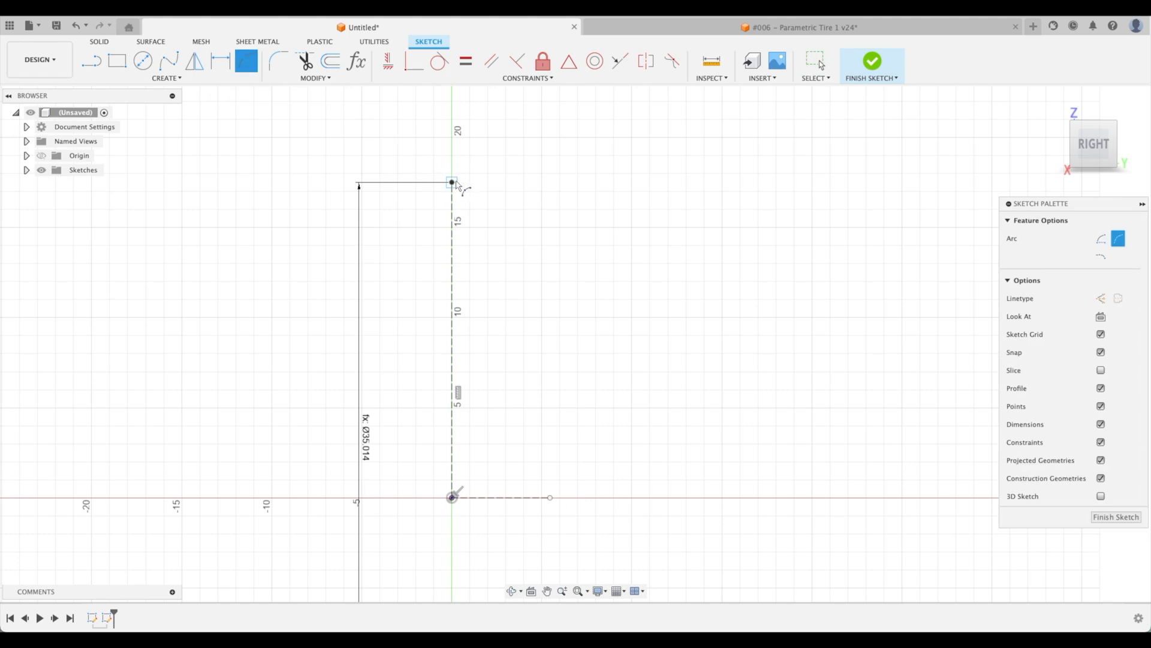
pyautogui.click(452, 182)
pyautogui.click(560, 209)
pyautogui.click(531, 196)
# Continue the profile with an outward-bulging sidewall arc to about Y 6.5, Z 8.5 in and a reverse-curved arc ending near Z 5.5 in
pyautogui.click(560, 210)
pyautogui.click(570, 345)
pyautogui.click(583, 289)
pyautogui.click(569, 345)
pyautogui.click(569, 398)
pyautogui.click(563, 372)
pyautogui.press('Escape')
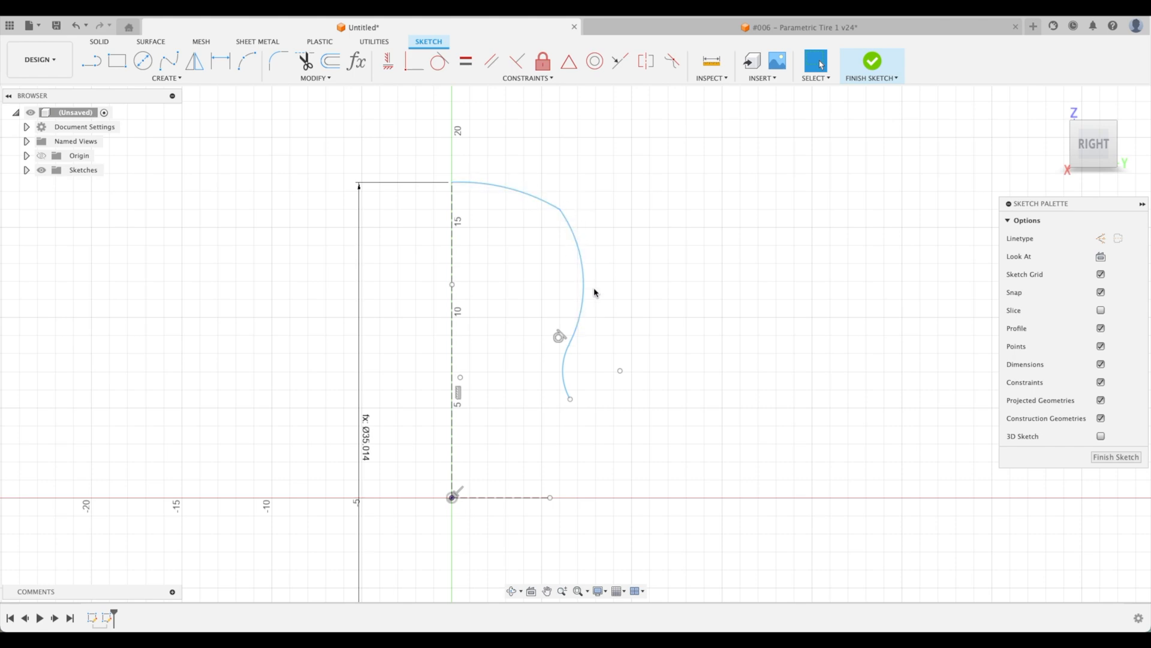
# Add a horizontal dimension from the vertical construction line to the sidewall arc, measured to the arc's tangent instead of its center
pyautogui.scroll(2, 600, 217)
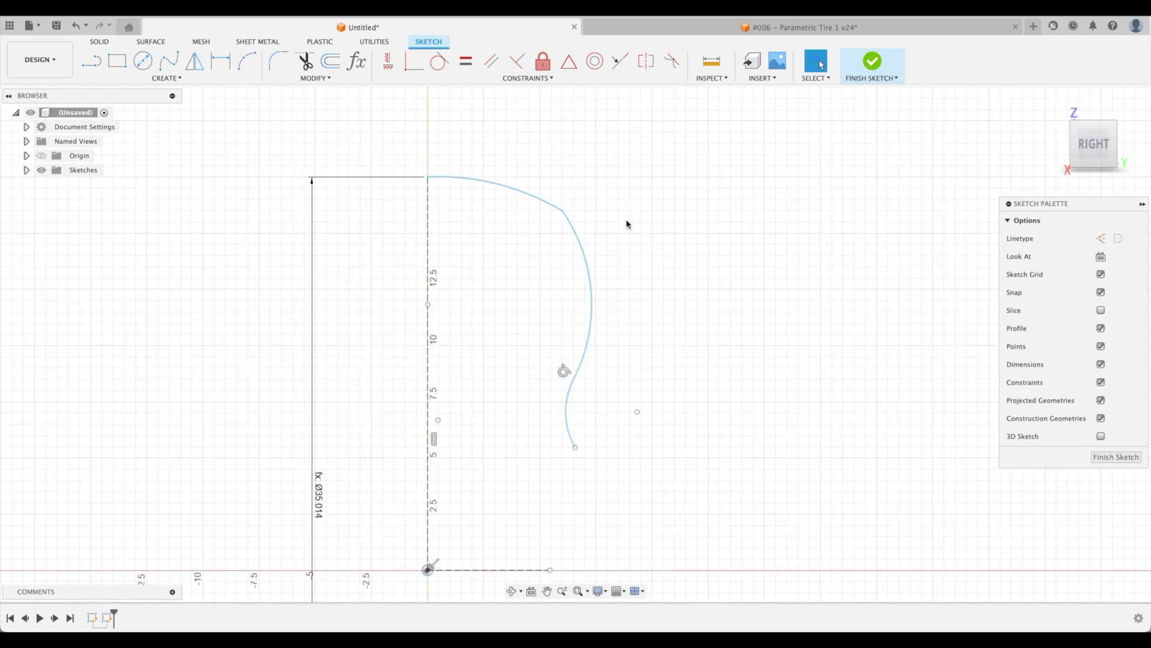
pyautogui.press('d')
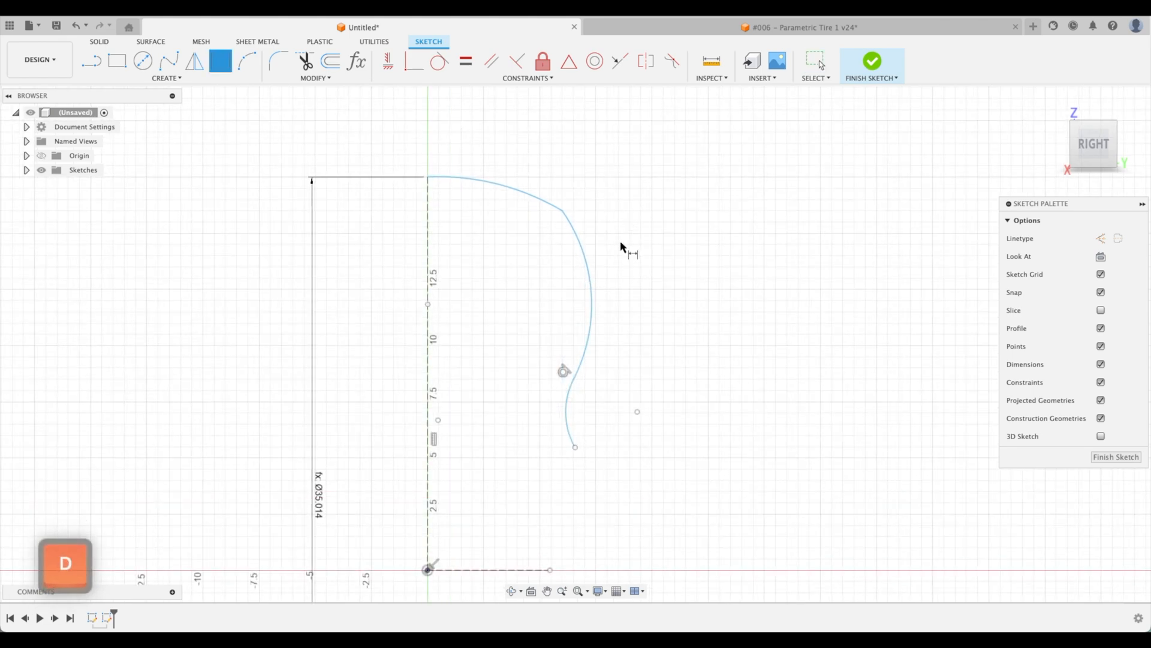
pyautogui.click(428, 274)
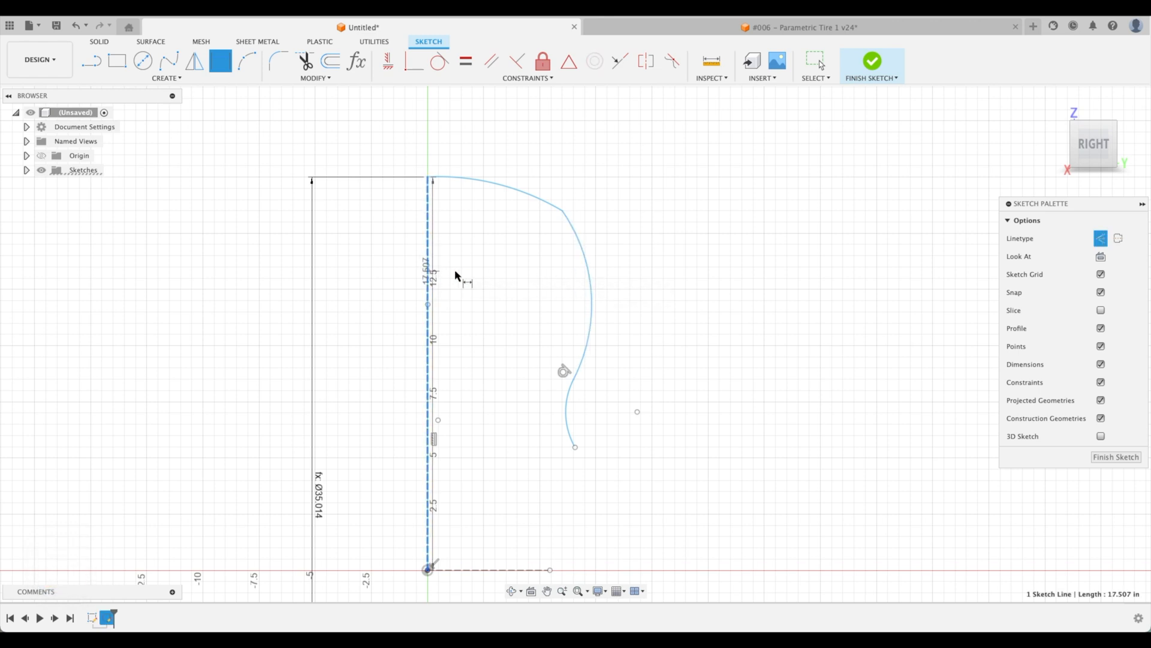
pyautogui.click(593, 306)
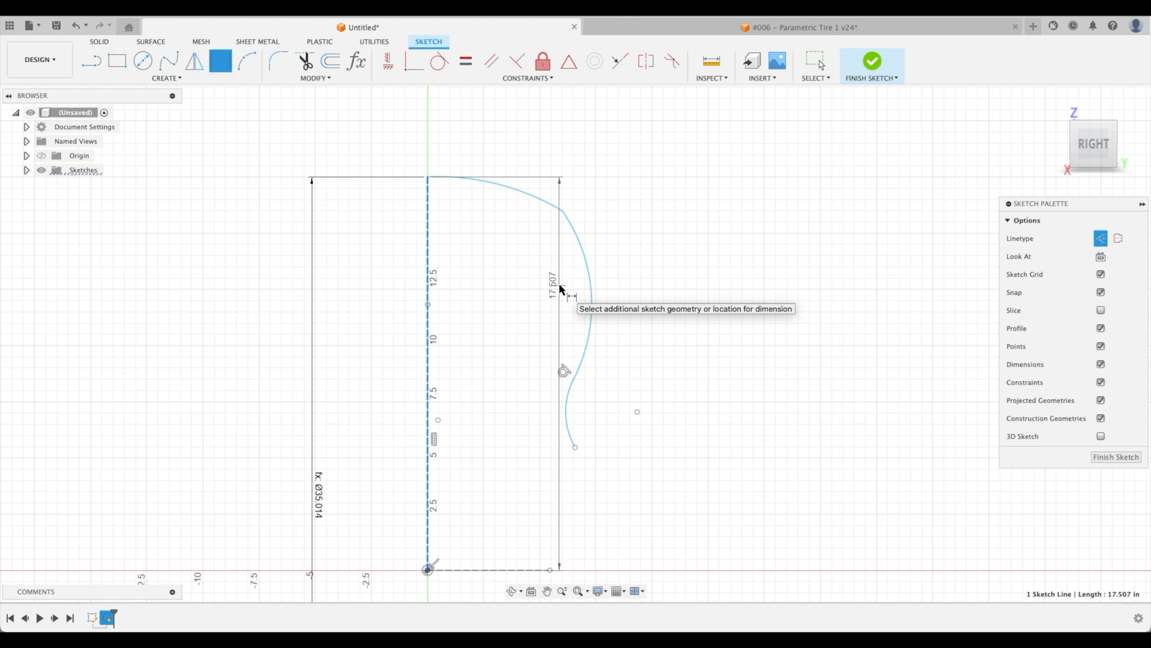
pyautogui.rightClick(652, 288)
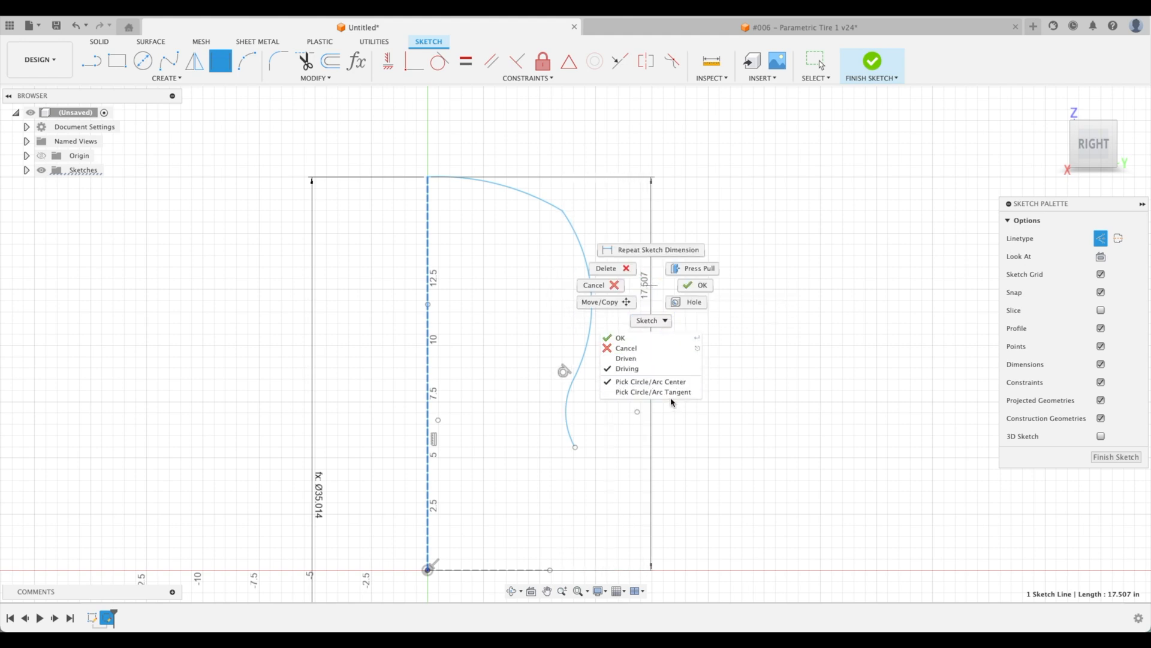
pyautogui.click(653, 391)
pyautogui.click(592, 303)
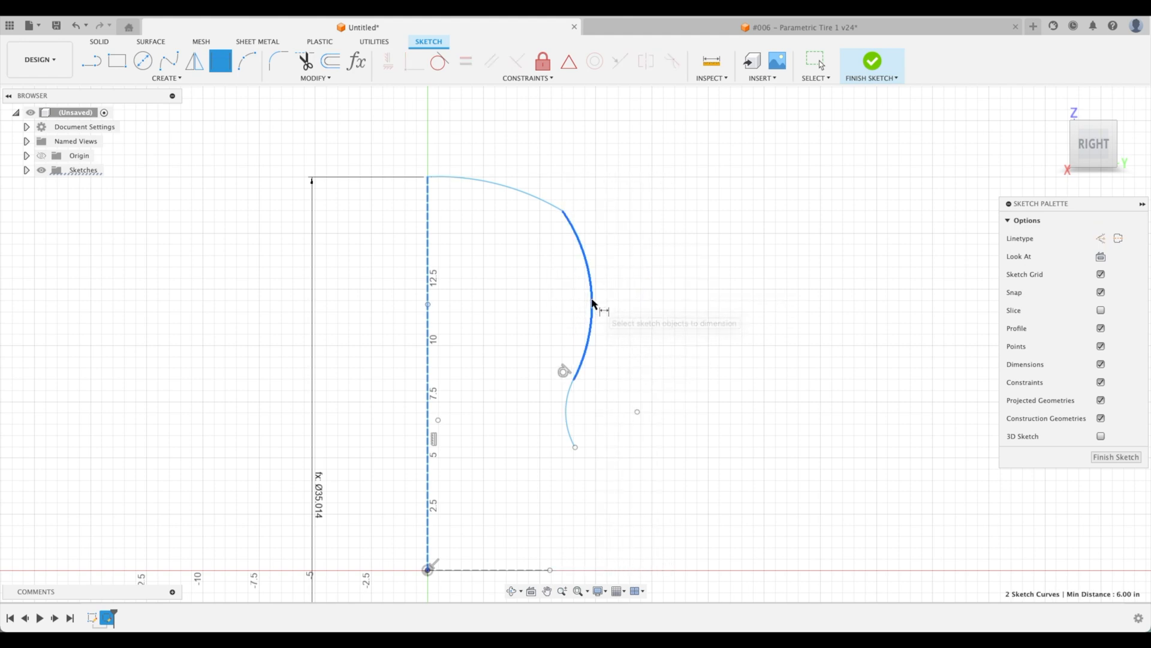
pyautogui.click(505, 301)
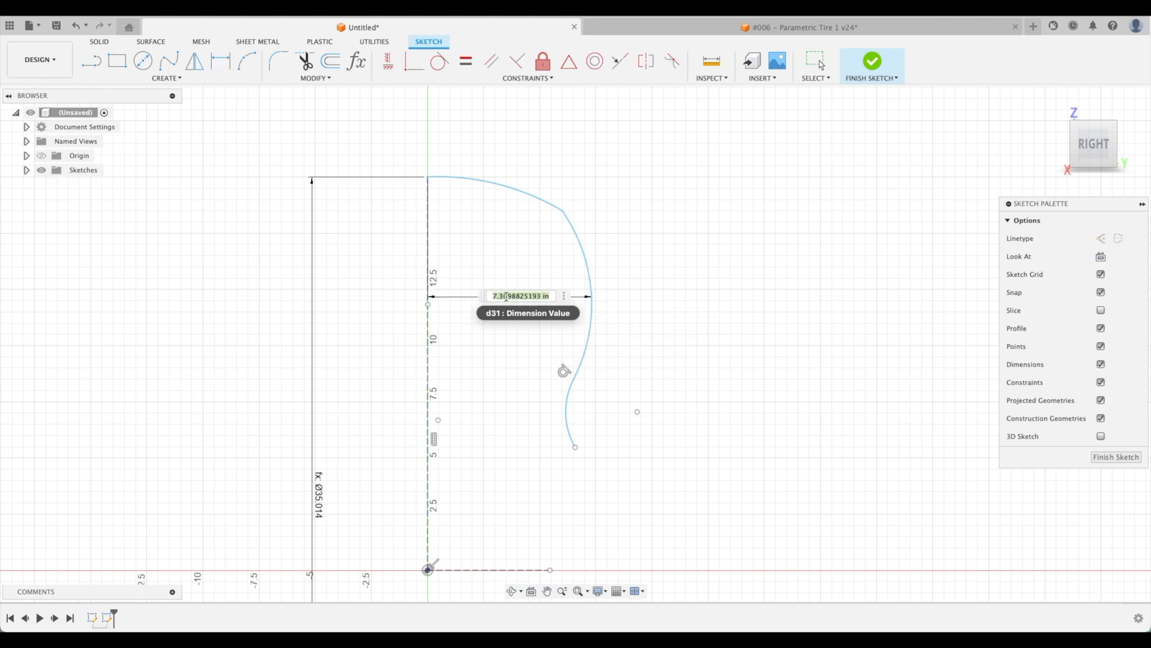
# Set the new sidewall width dimension to TireWidth / 2
pyautogui.write('Tire')
pyautogui.press('Down')
pyautogui.press('Down')
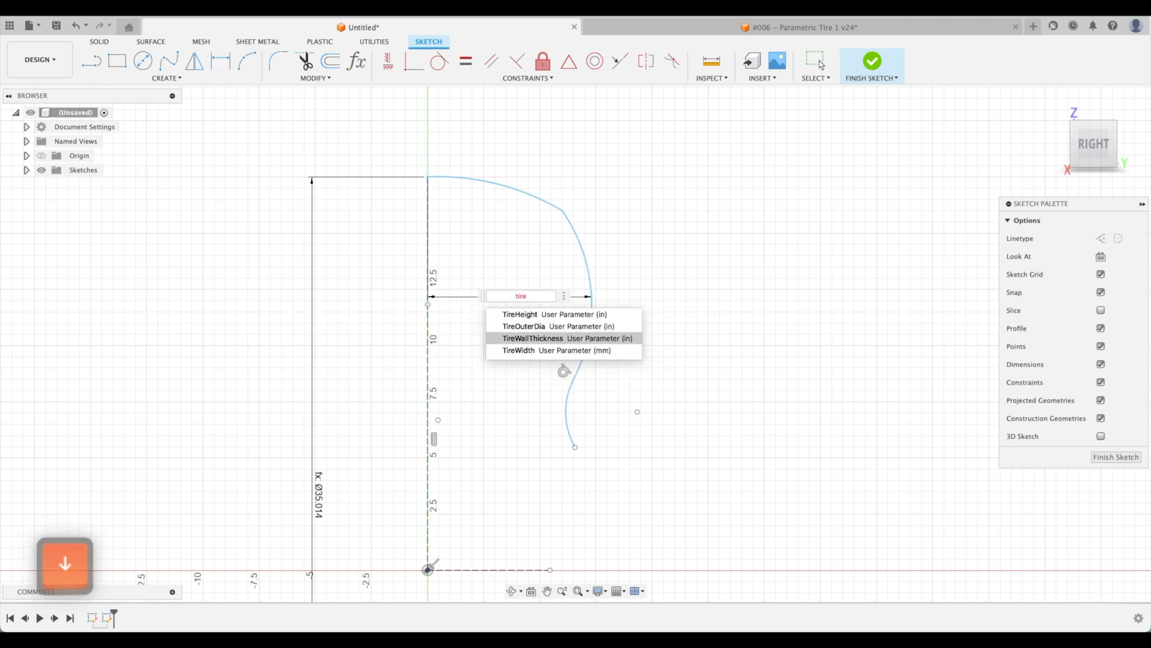
pyautogui.press('Return')
pyautogui.press('Return')
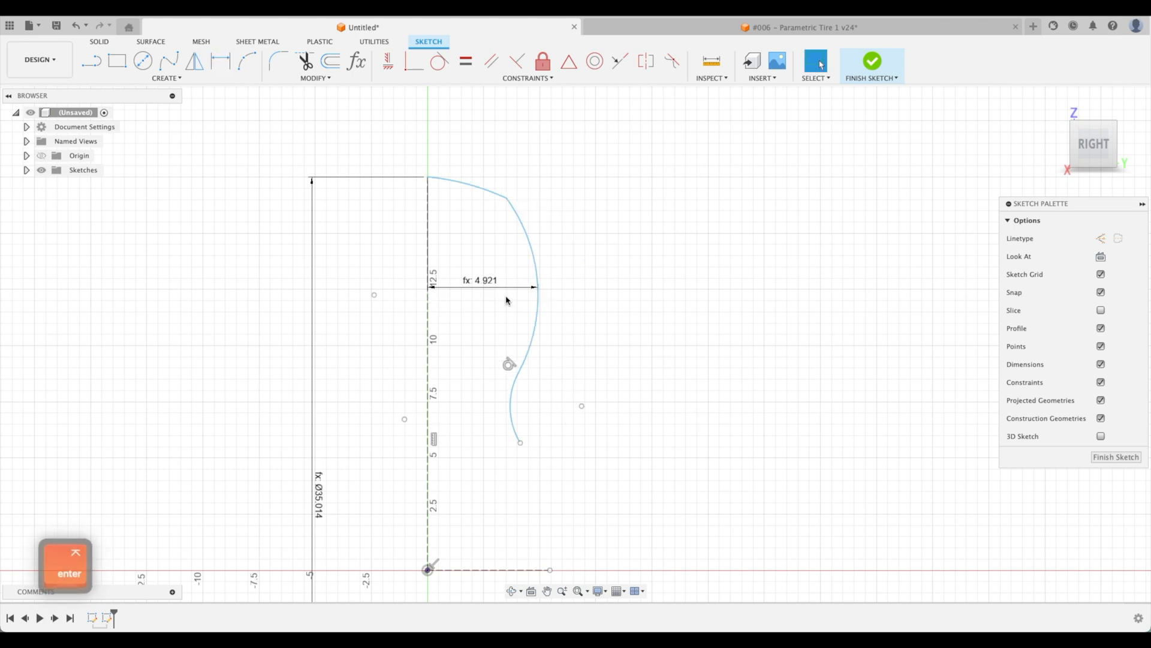
# Reshape the sidewall by moving the joint between its two arcs up to about Z 10 in
pyautogui.scroll(-1, 558, 347)
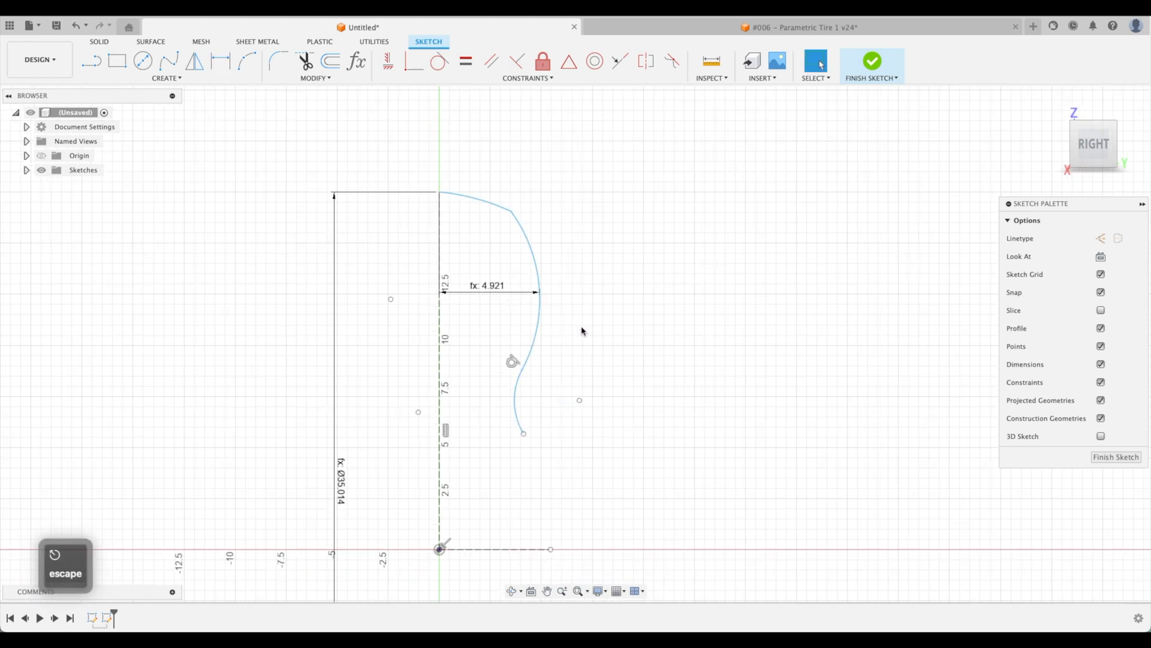
pyautogui.moveTo(584, 329); pyautogui.dragTo(620, 329, button='middle')
pyautogui.scroll(3, 620, 328)
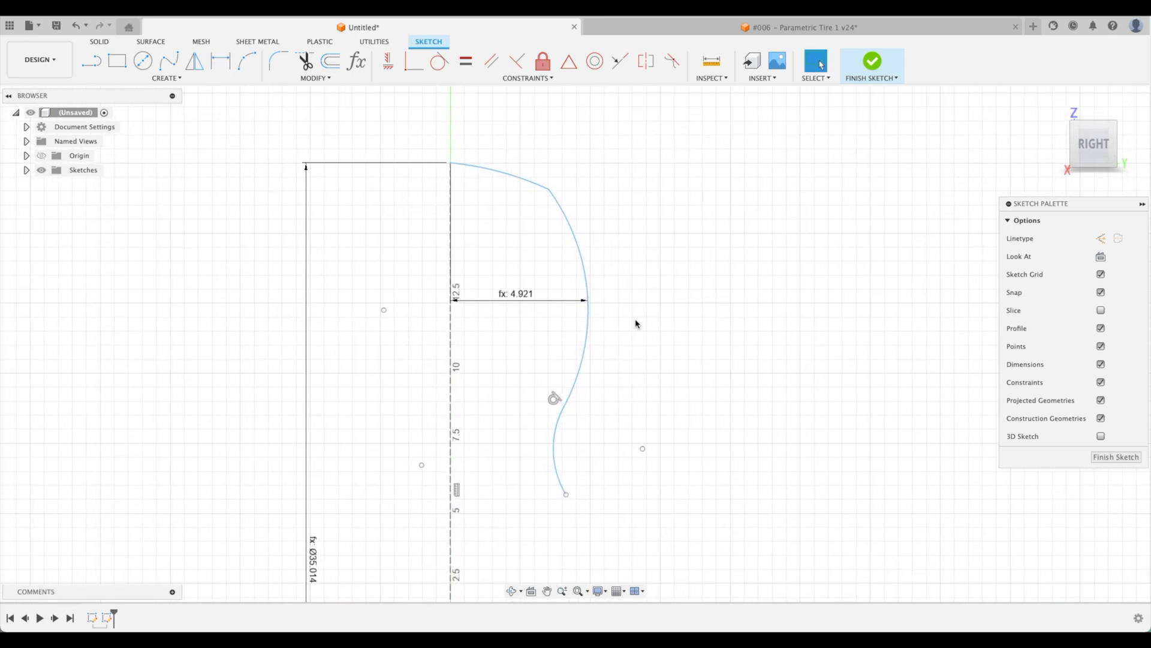
pyautogui.press('Escape')
pyautogui.moveTo(570, 401); pyautogui.dragTo(561, 362)
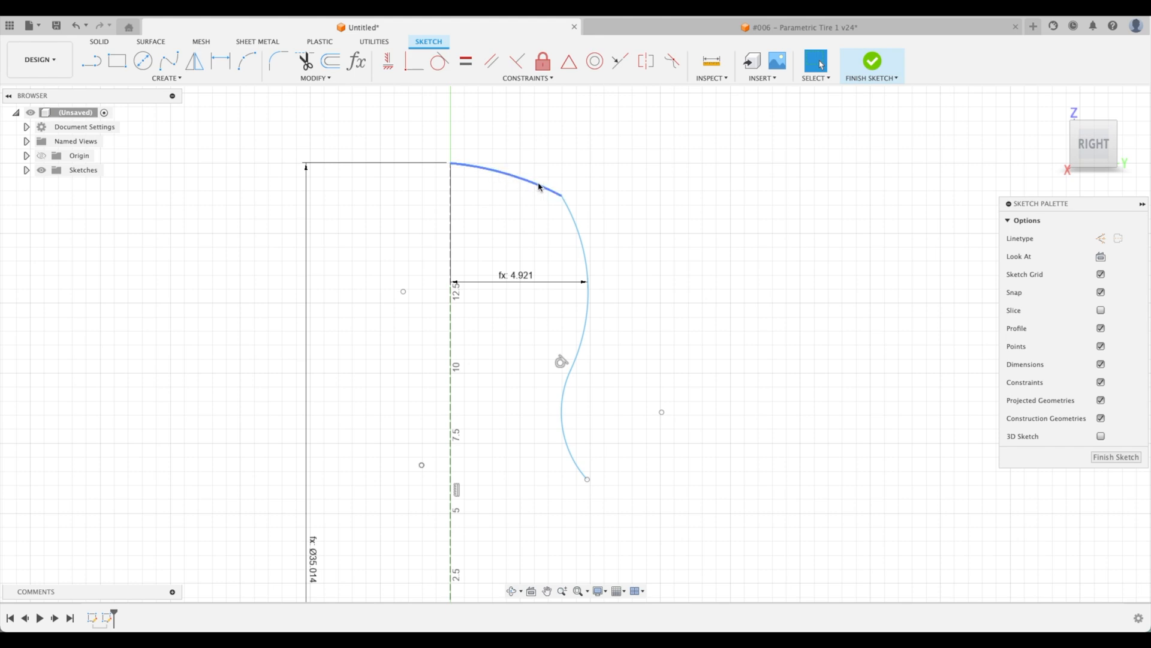
# Draw a circle about 38.9 in in diameter centered on the origin and convert it to construction geometry
pyautogui.click(141, 63)
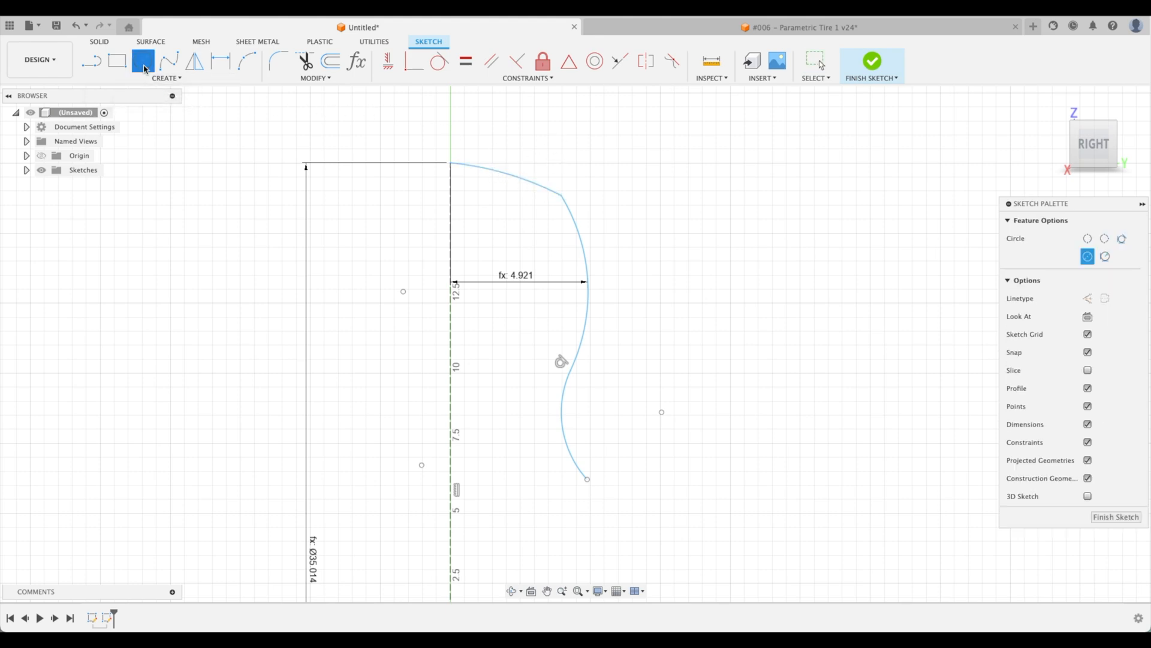
pyautogui.scroll(-4, 690, 192)
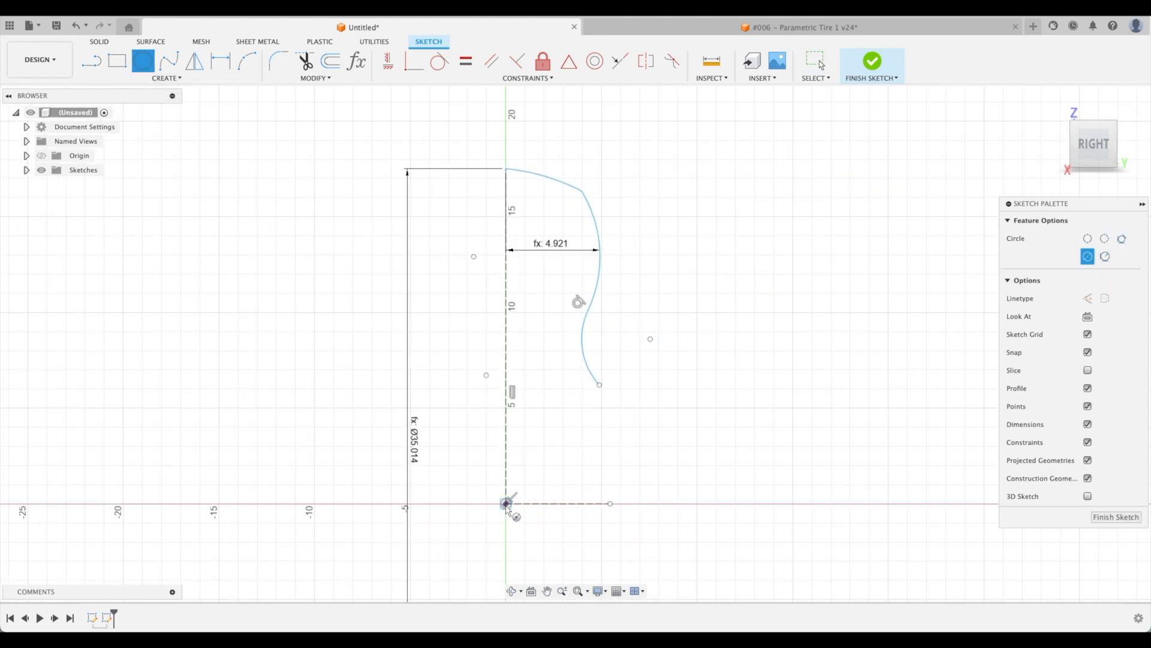
pyautogui.click(507, 504)
pyautogui.click(618, 147)
pyautogui.press('Escape')
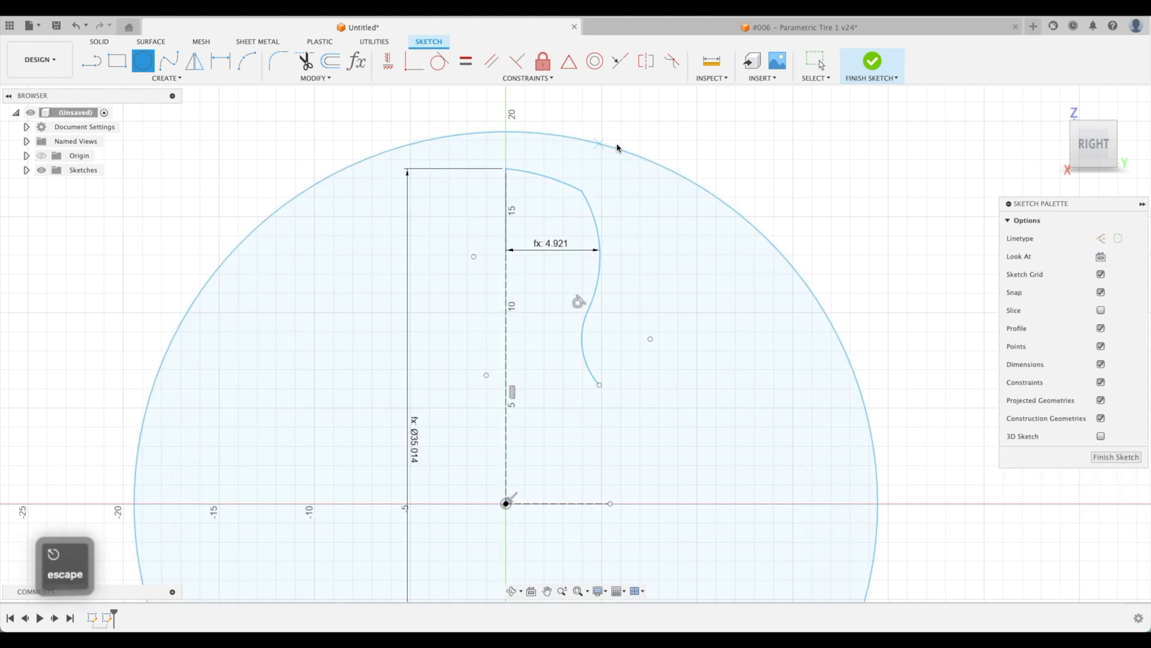
pyautogui.click(617, 146)
pyautogui.press('x')
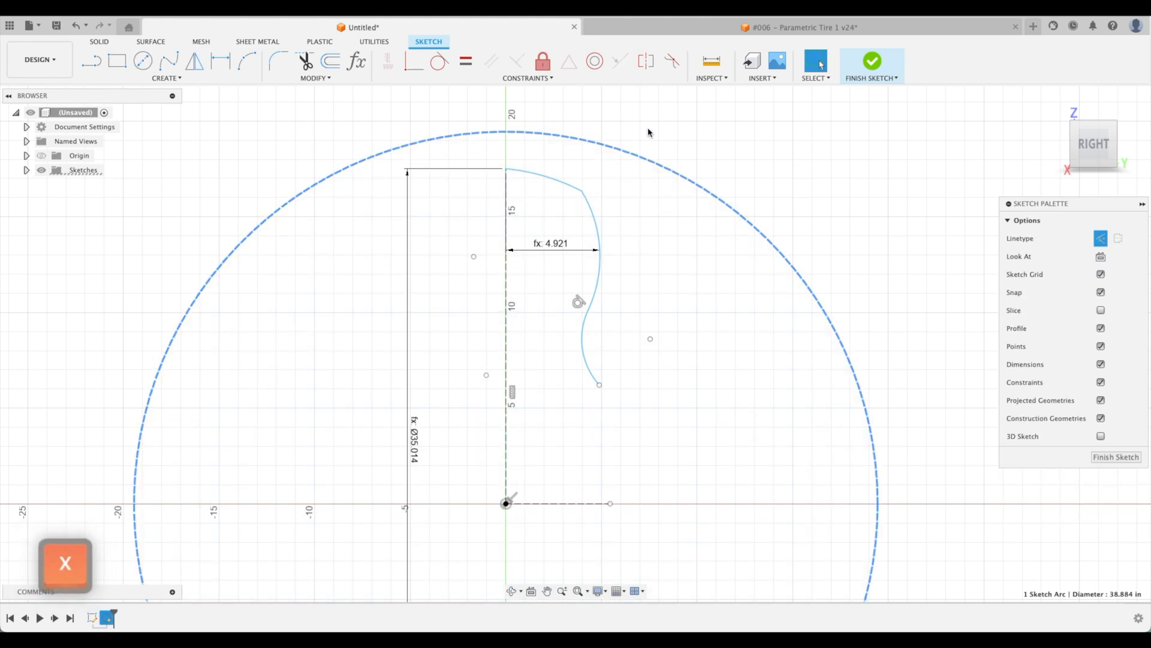
pyautogui.click(631, 121)
# Make the tread arc concentric with the construction circle
pyautogui.scroll(5, 586, 122)
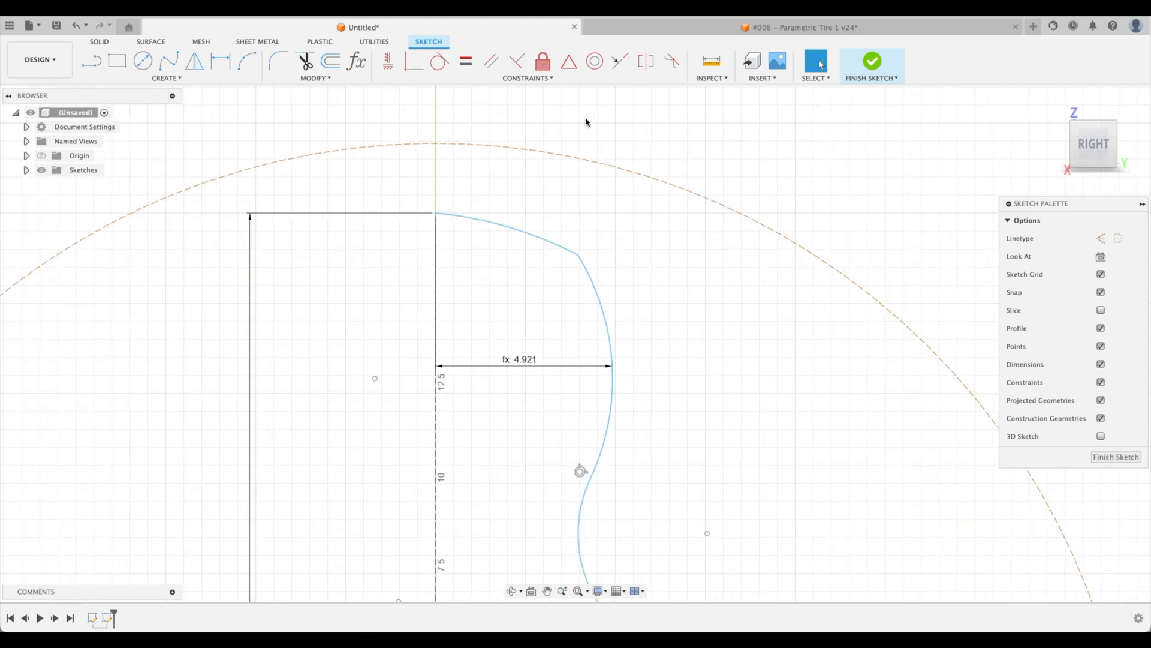
pyautogui.moveTo(586, 118); pyautogui.dragTo(590, 126, button='middle')
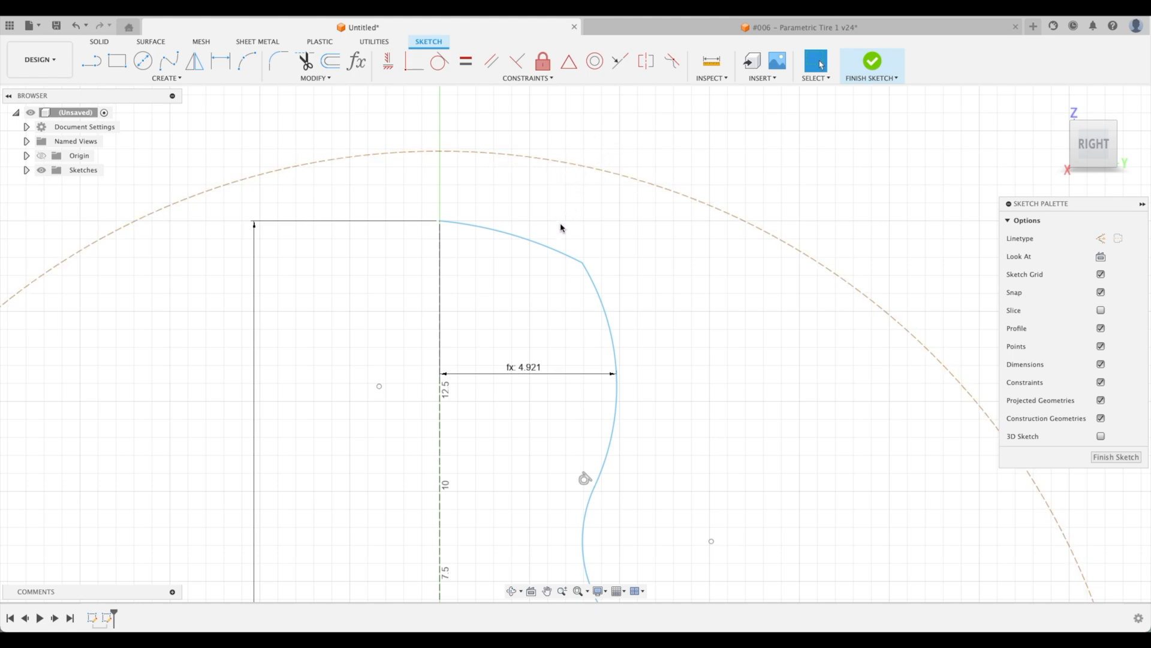
pyautogui.click(594, 61)
pyautogui.click(535, 243)
pyautogui.click(566, 159)
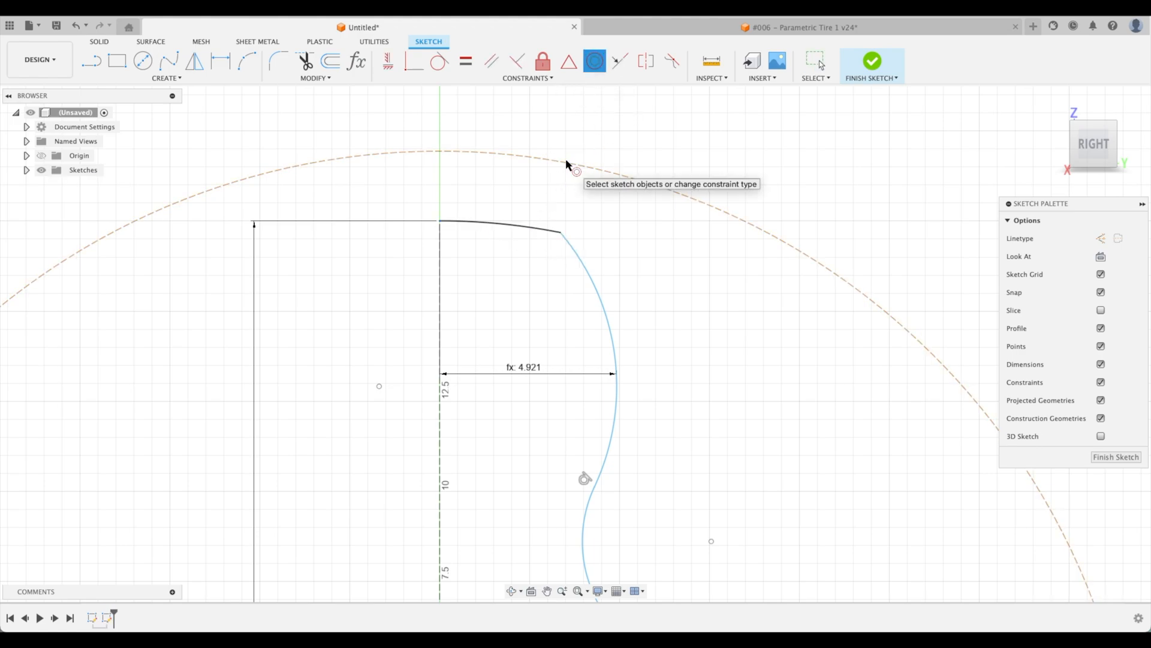
pyautogui.press('Escape')
pyautogui.scroll(-3, 431, 267)
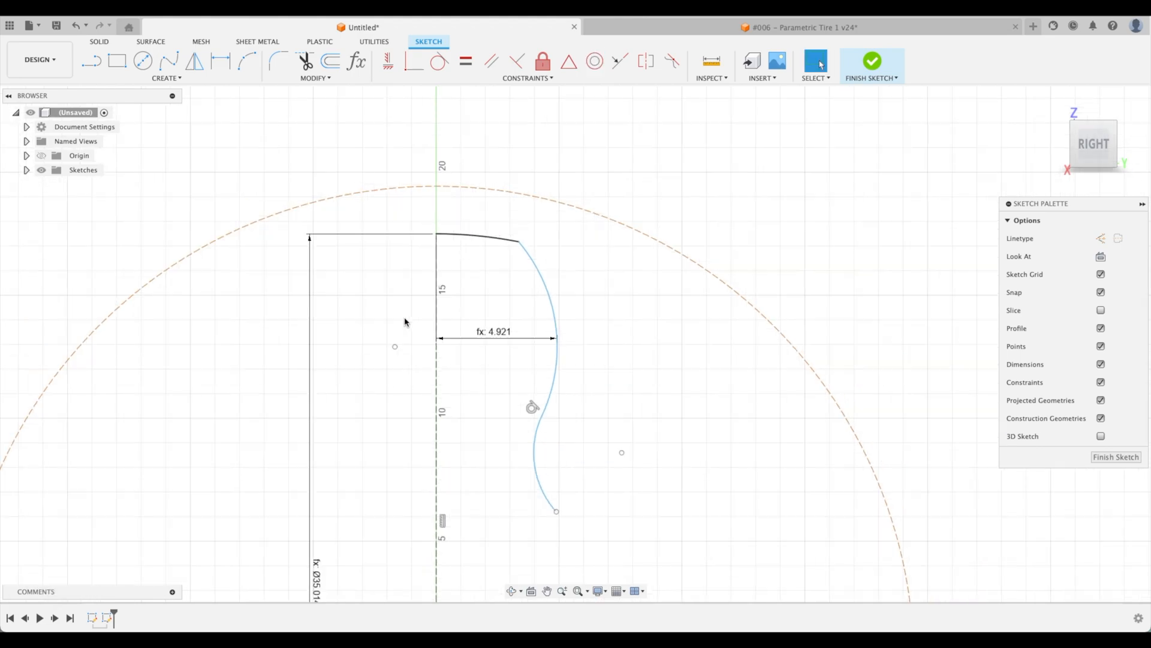
pyautogui.moveTo(380, 385); pyautogui.dragTo(424, 284, button='middle')
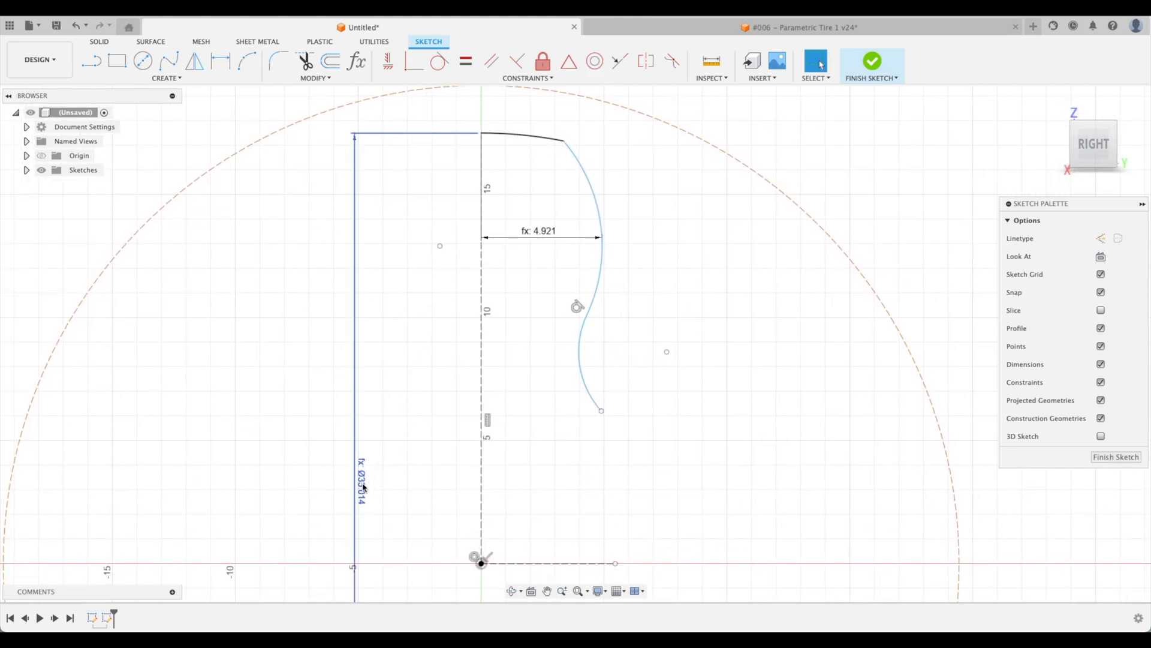
pyautogui.moveTo(432, 354); pyautogui.dragTo(441, 415, button='middle')
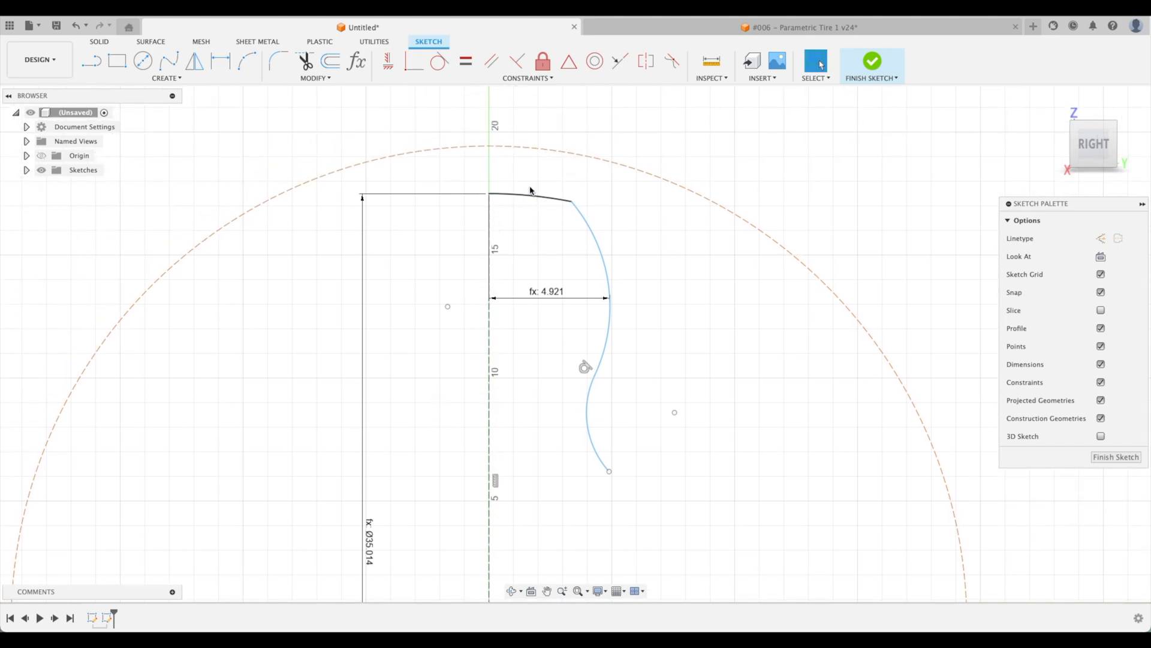
# Dimension the gap between the construction circle and the tread arc and set it to TreadHeight
pyautogui.scroll(5, 531, 190)
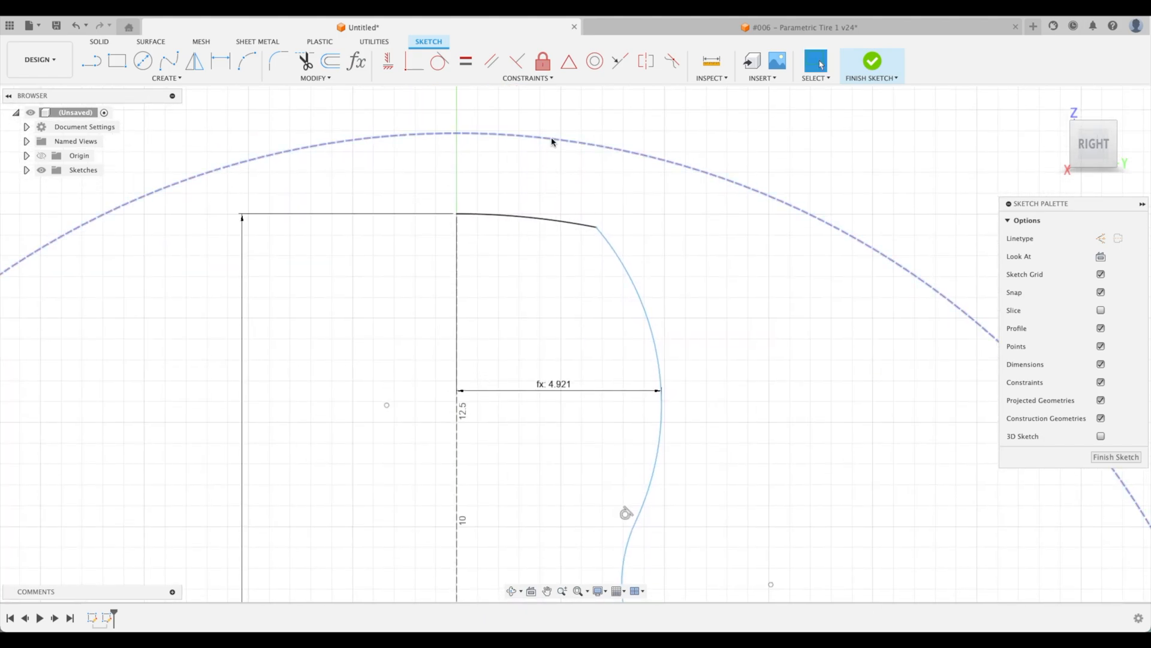
pyautogui.press('Escape')
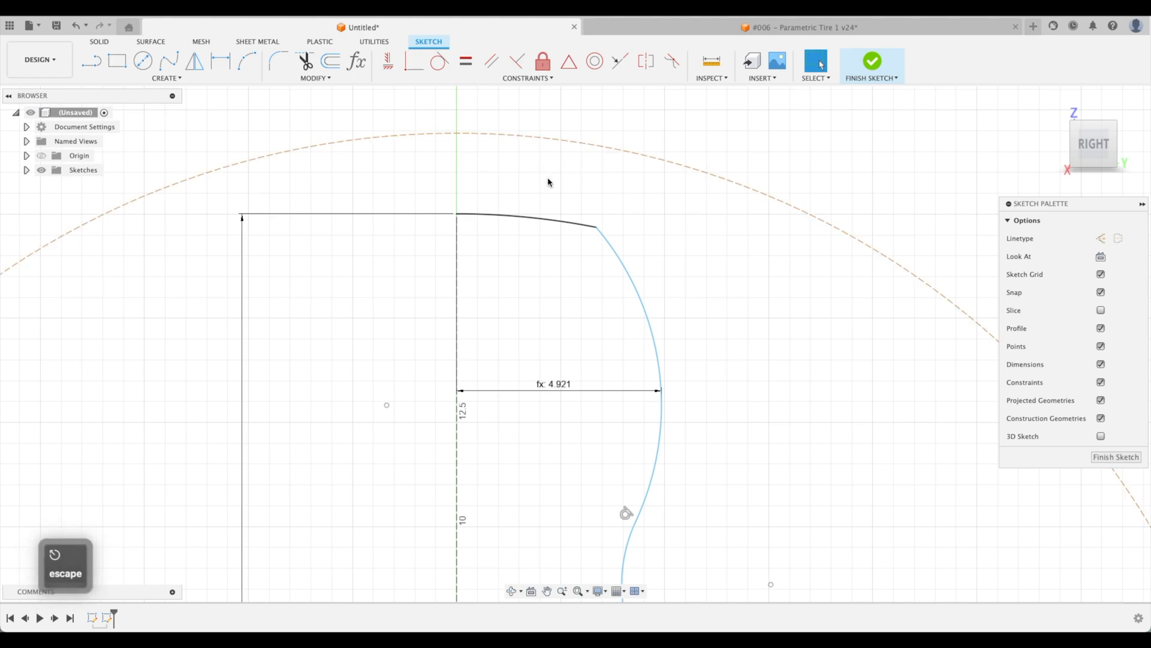
pyautogui.press('d')
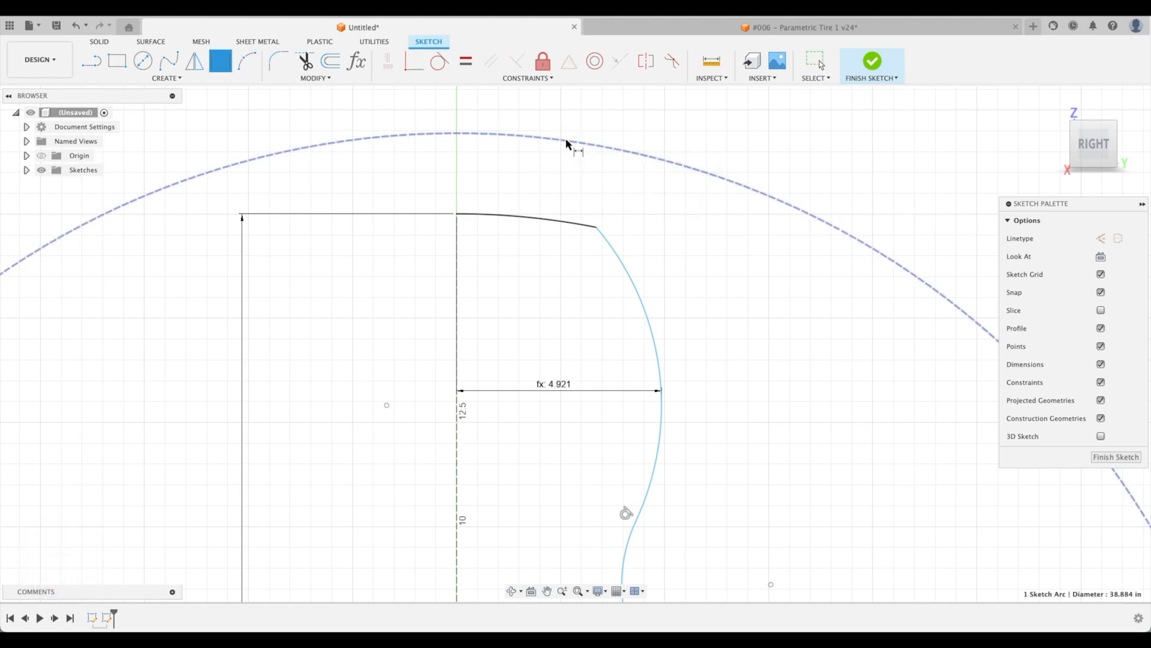
pyautogui.click(567, 138)
pyautogui.click(556, 218)
pyautogui.click(540, 180)
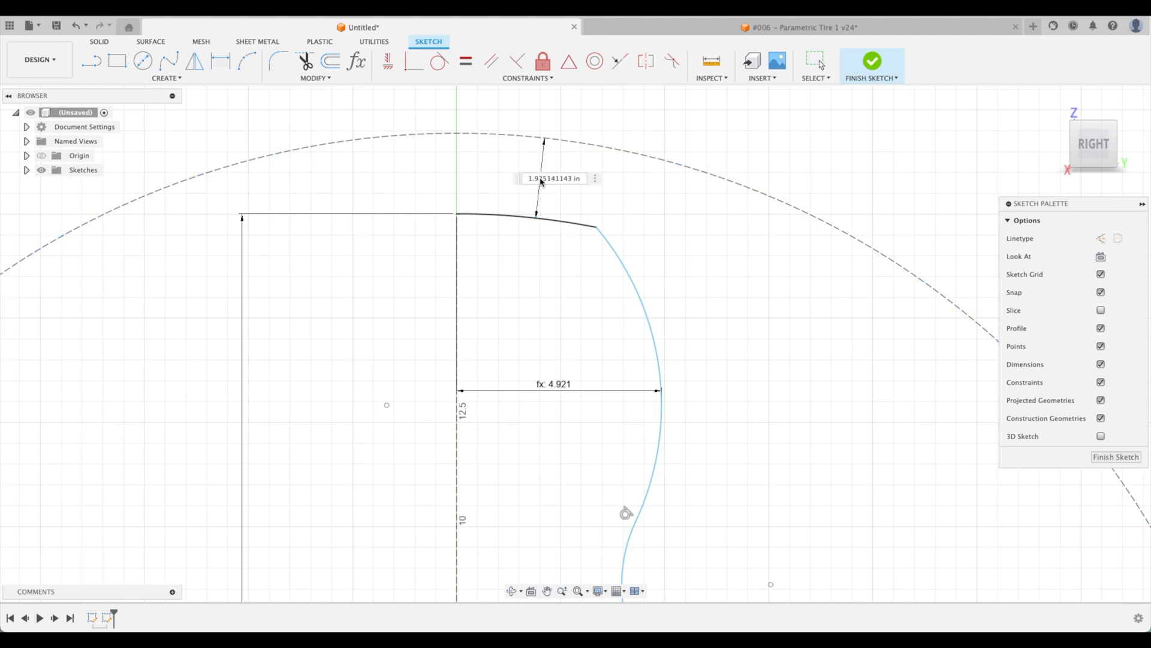
pyautogui.write('tre')
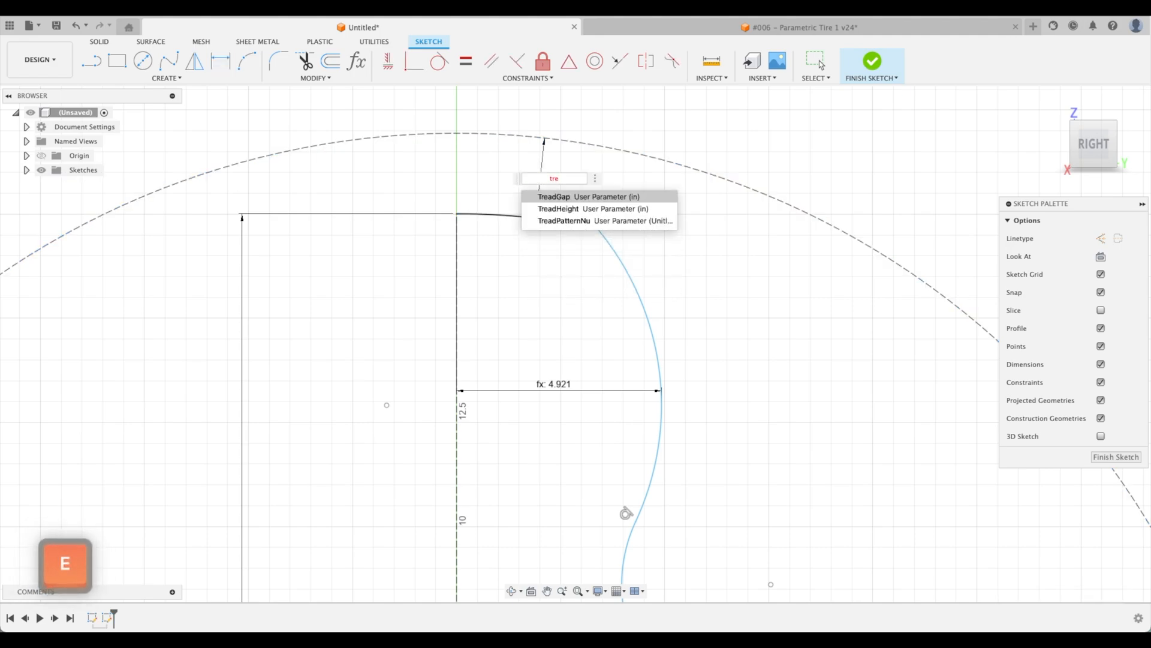
pyautogui.press('Down')
pyautogui.press('Return')
pyautogui.press('Return')
pyautogui.click(817, 61)
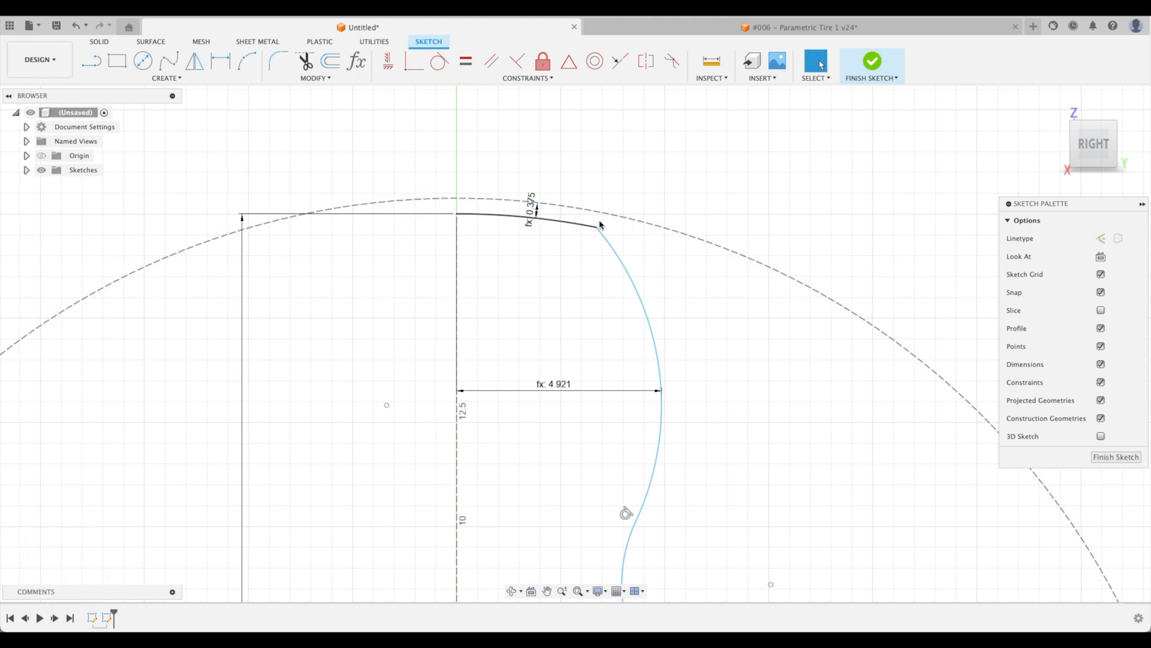
# Stretch the tread arc's outer endpoint to about Y 4.49, Z 16.92 in
pyautogui.scroll(-2, 638, 202)
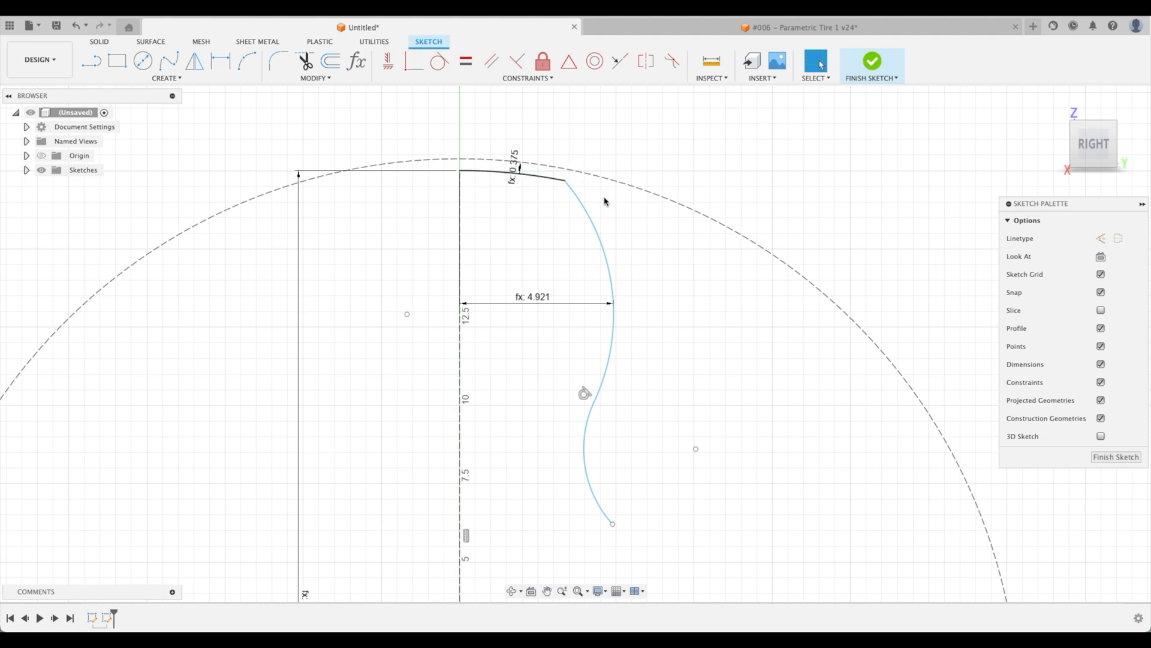
pyautogui.scroll(1, 605, 202)
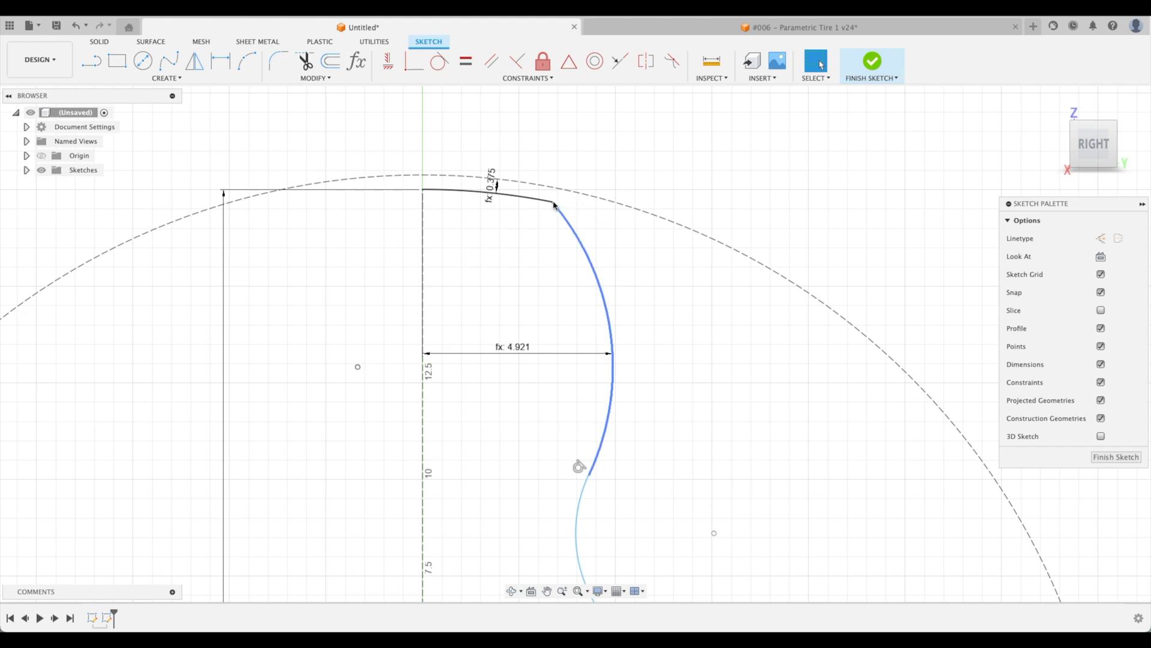
pyautogui.moveTo(553, 202); pyautogui.dragTo(588, 217)
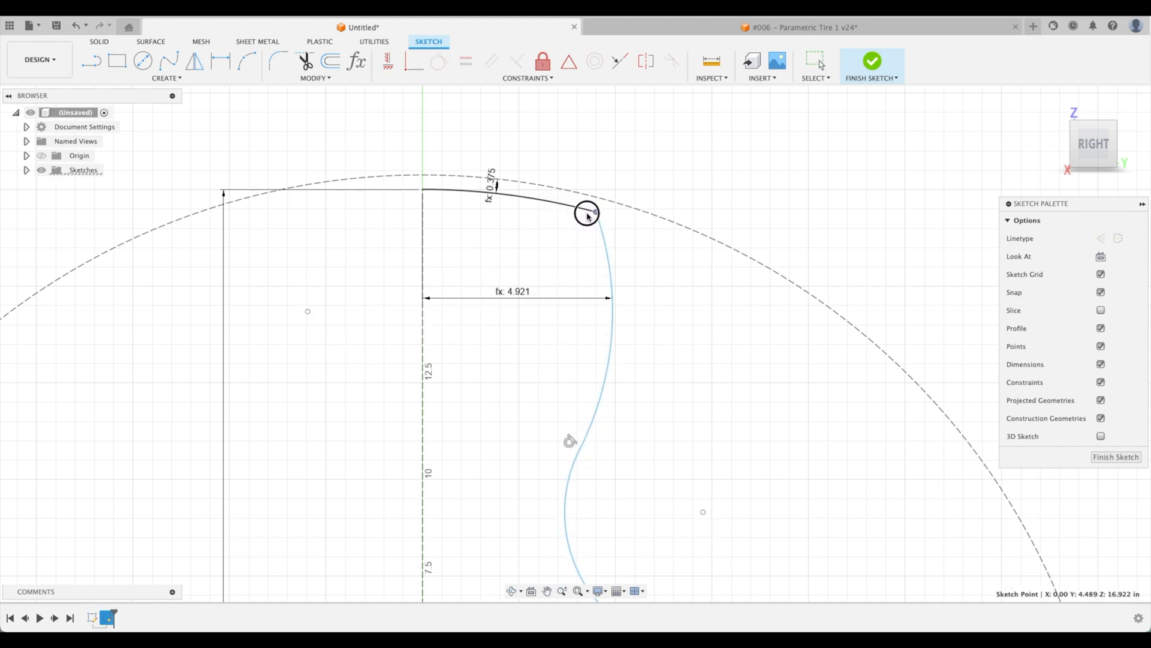
pyautogui.press('Escape')
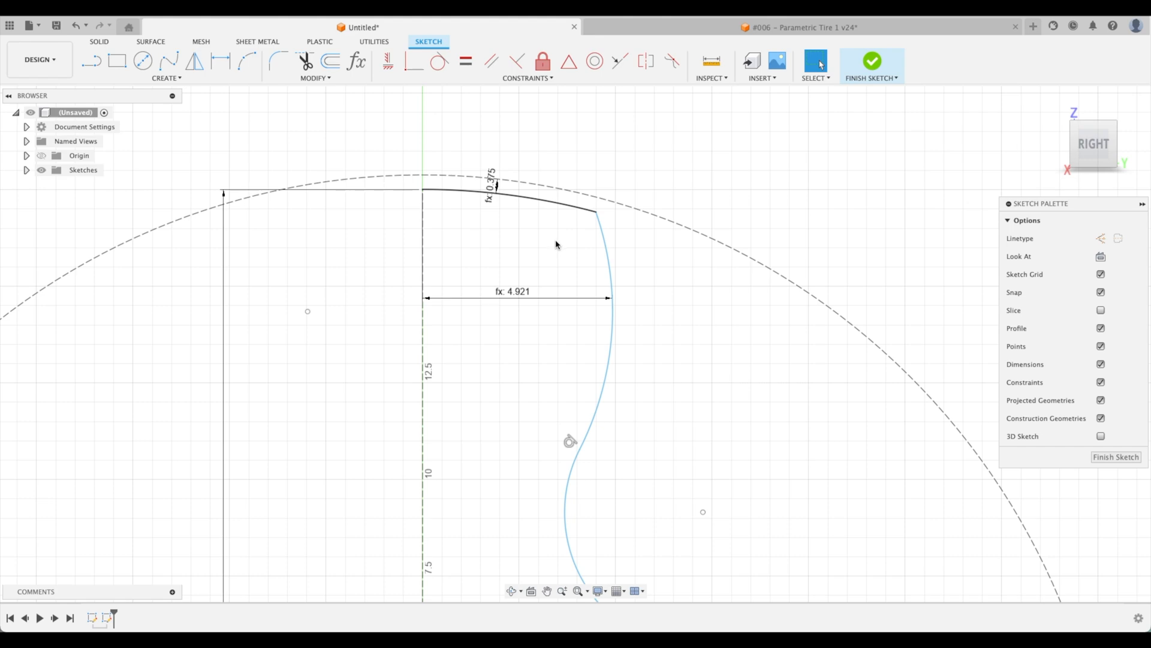
# Dimension the horizontal distance from the vertical centerline to the tread arc's outer endpoint and set it to d31-.5
pyautogui.press('d')
pyautogui.click(423, 233)
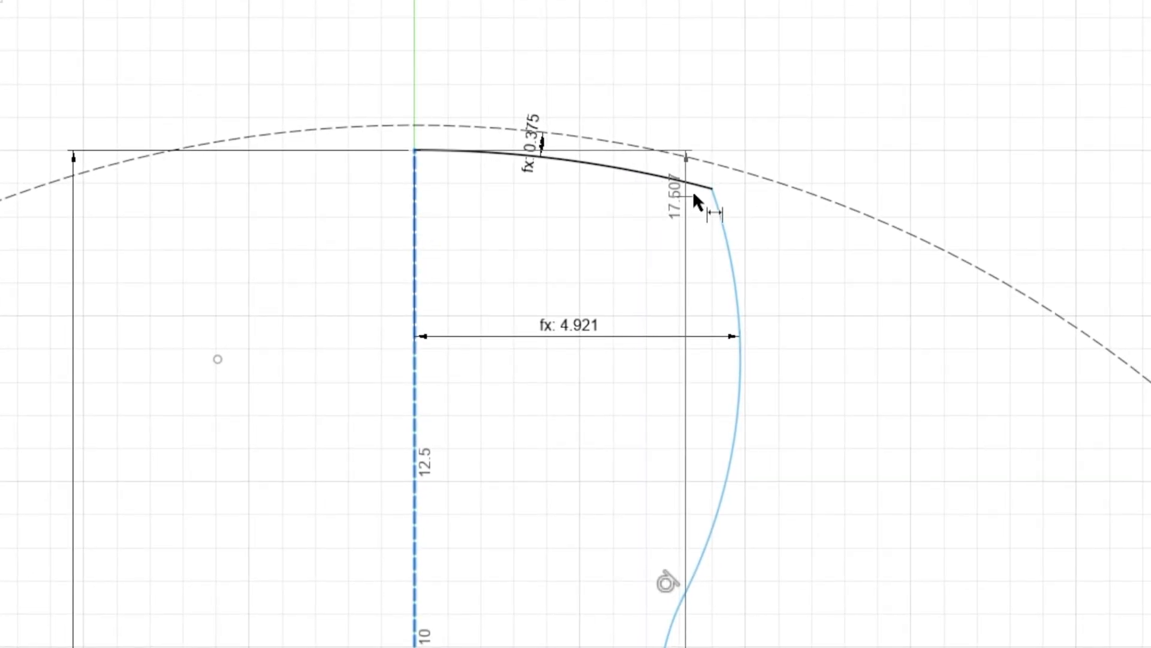
pyautogui.click(710, 188)
pyautogui.click(580, 264)
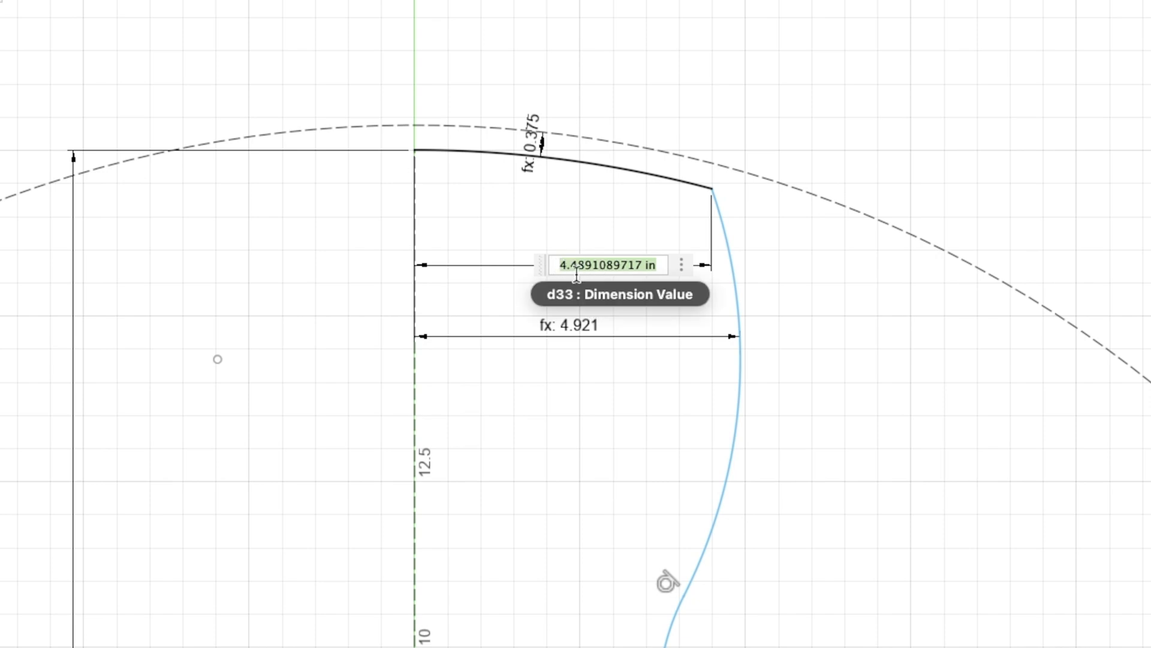
pyautogui.click(579, 331)
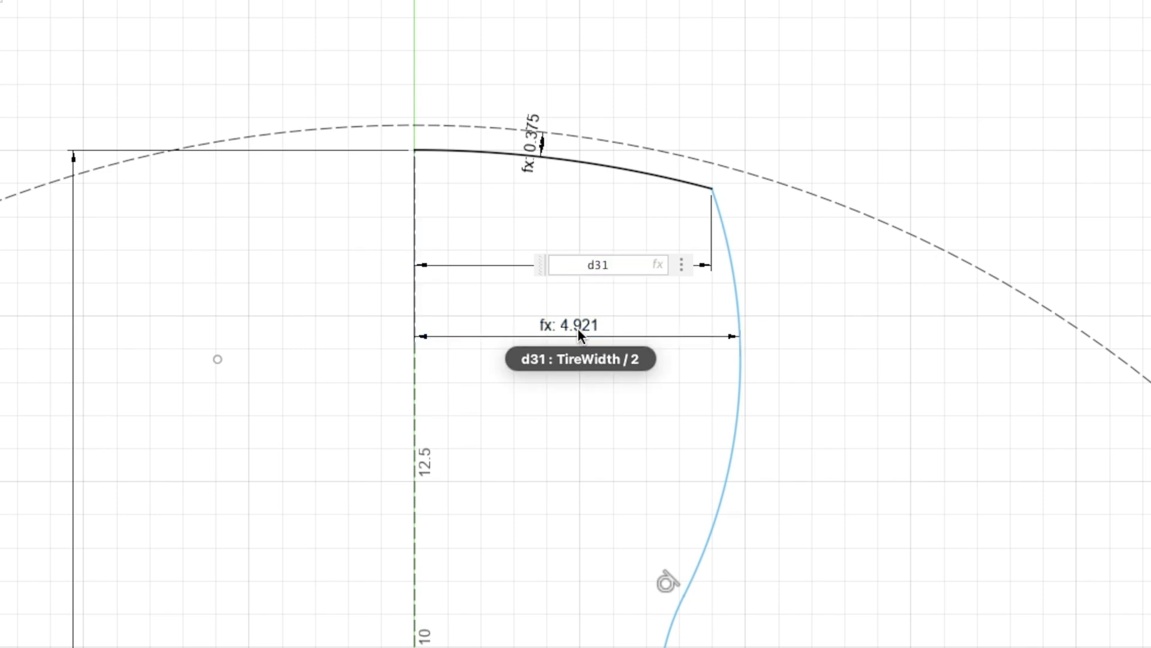
pyautogui.write('-.5')
pyautogui.press('Return')
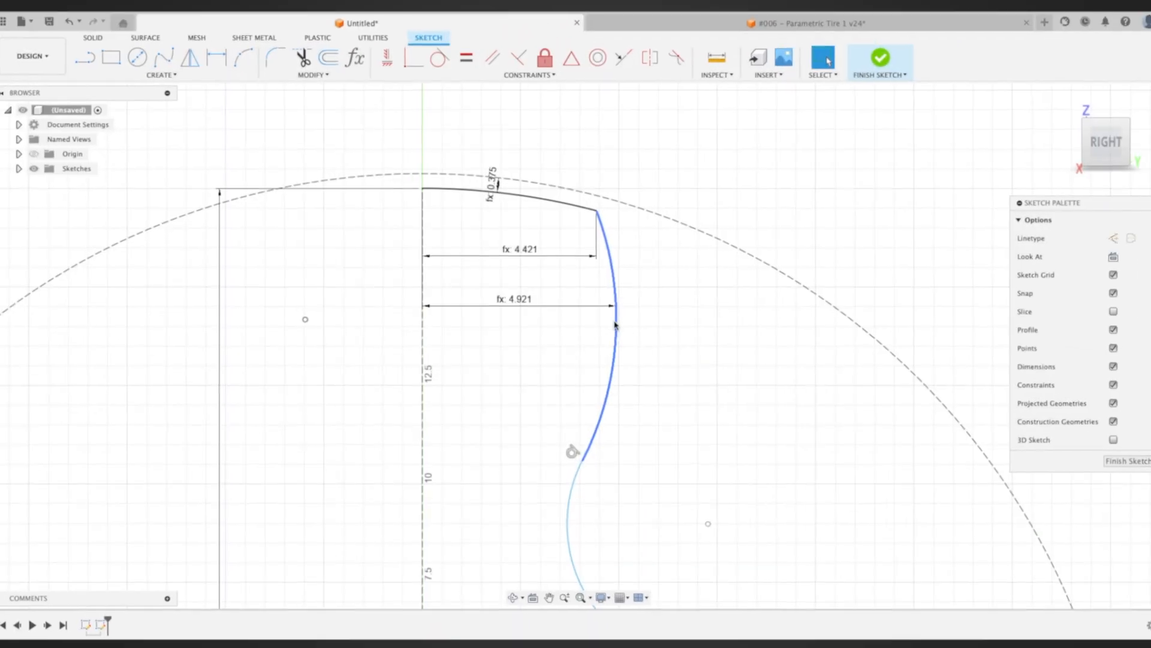
# Move the joint between the sidewall arcs to about Y 4.57, Z 12.25 in and shorten the lower arc by raising its free endpoint
pyautogui.scroll(-2, 635, 277)
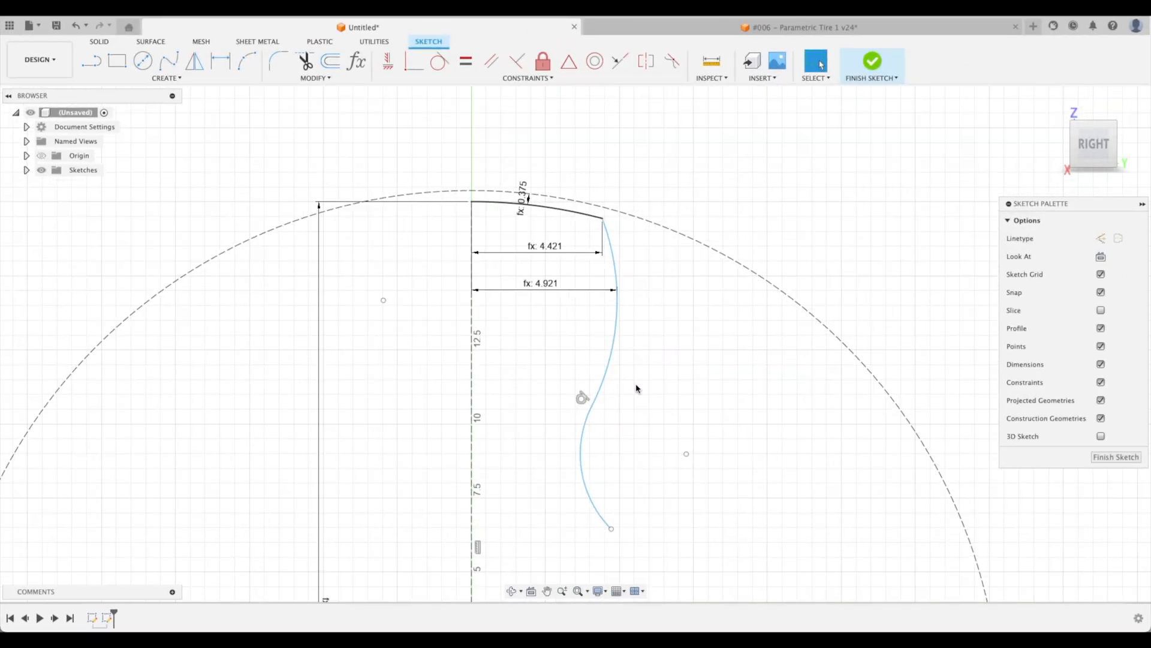
pyautogui.moveTo(593, 401); pyautogui.dragTo(607, 357)
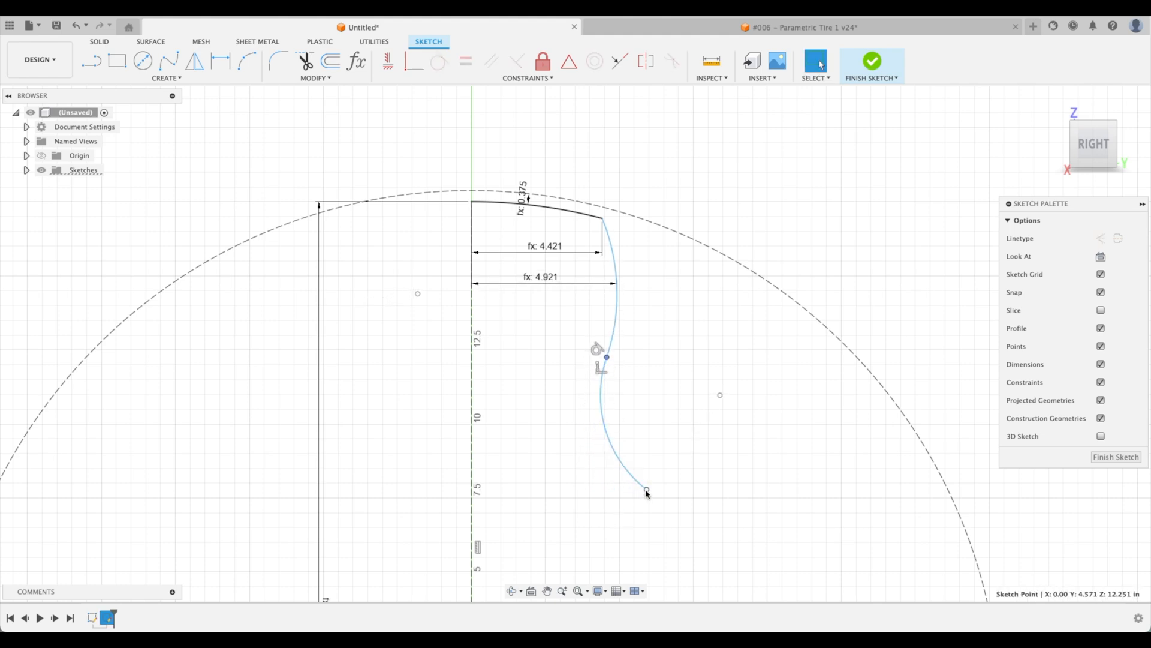
pyautogui.moveTo(648, 492); pyautogui.dragTo(605, 397)
pyautogui.scroll(4, 630, 387)
pyautogui.press('Escape')
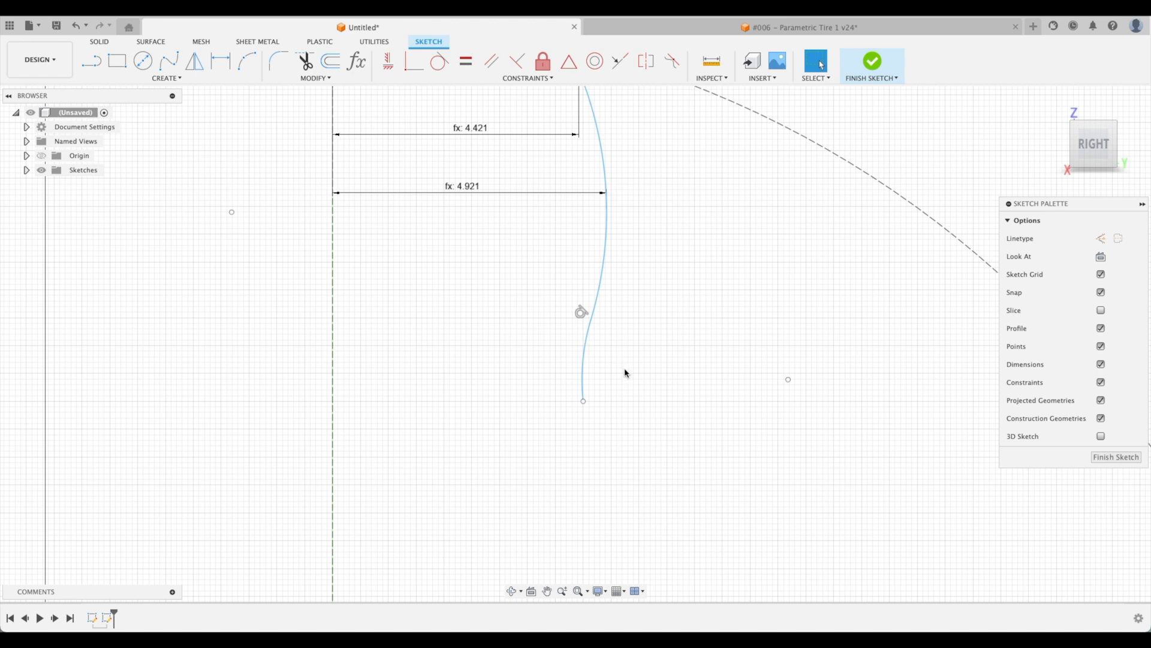
# Dimension the lower sidewall arc's radius and set it to 1 in
pyautogui.press('d')
pyautogui.click(584, 367)
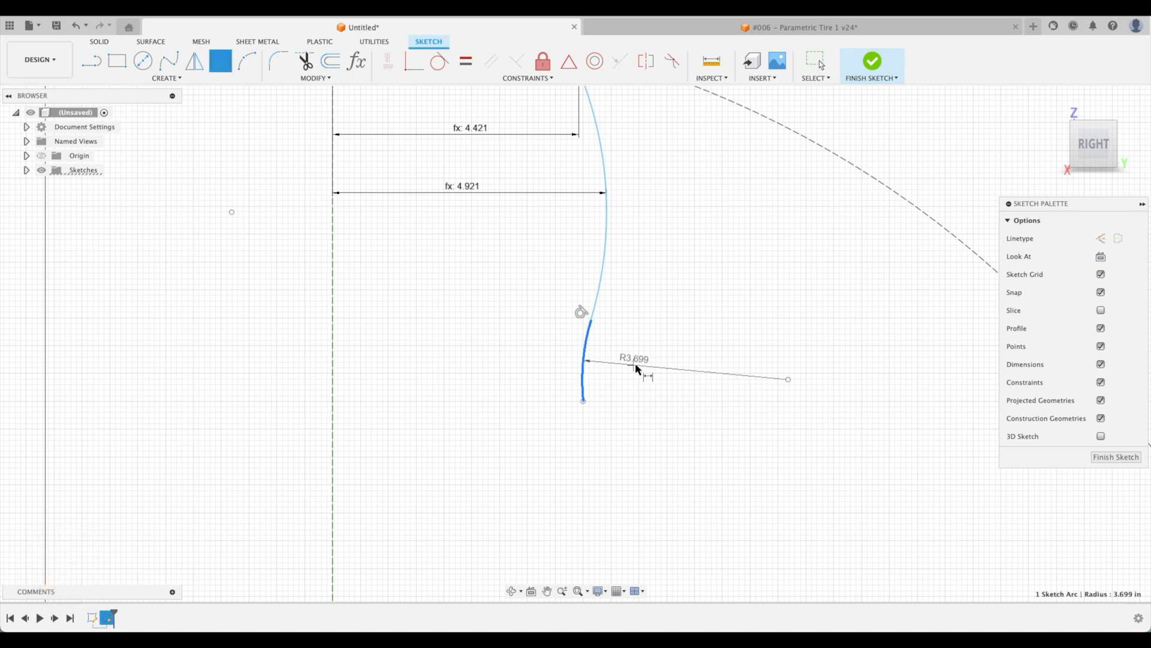
pyautogui.click(646, 370)
pyautogui.write('1')
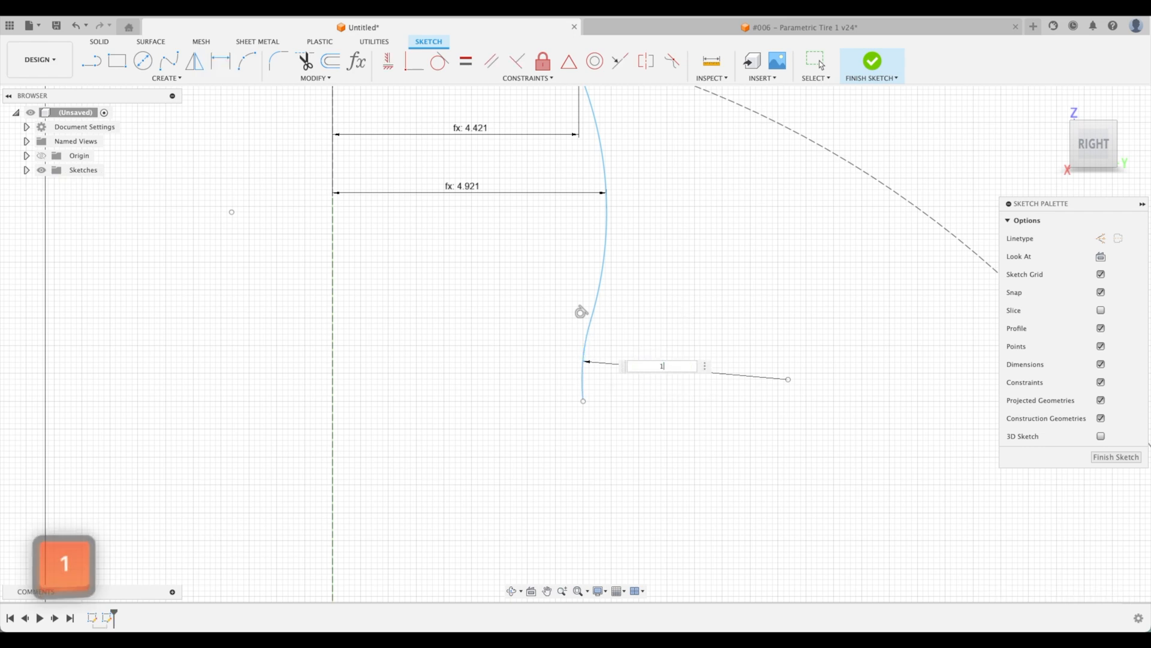
pyautogui.press('Return')
pyautogui.press('Escape')
# Offset the chained tread and sidewall curves inward by -TireWallThickness
pyautogui.scroll(3, 611, 318)
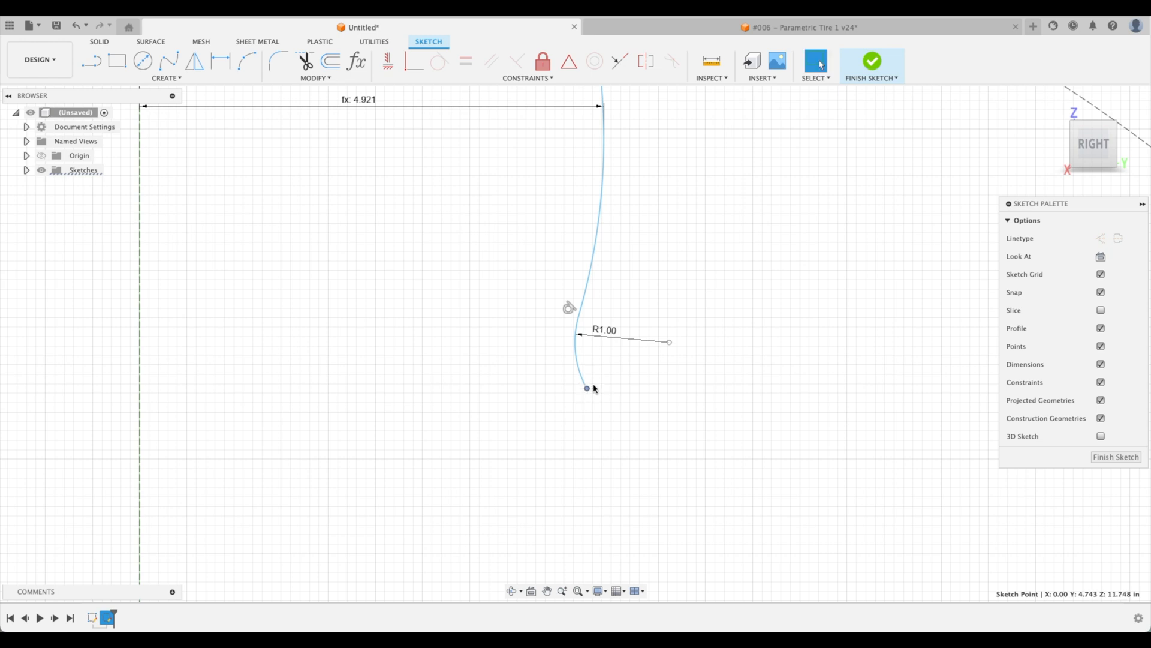
pyautogui.scroll(-1, 723, 261)
pyautogui.scroll(-3, 723, 261)
pyautogui.moveTo(753, 244); pyautogui.dragTo(712, 403, button='middle')
pyautogui.scroll(-1, 707, 383)
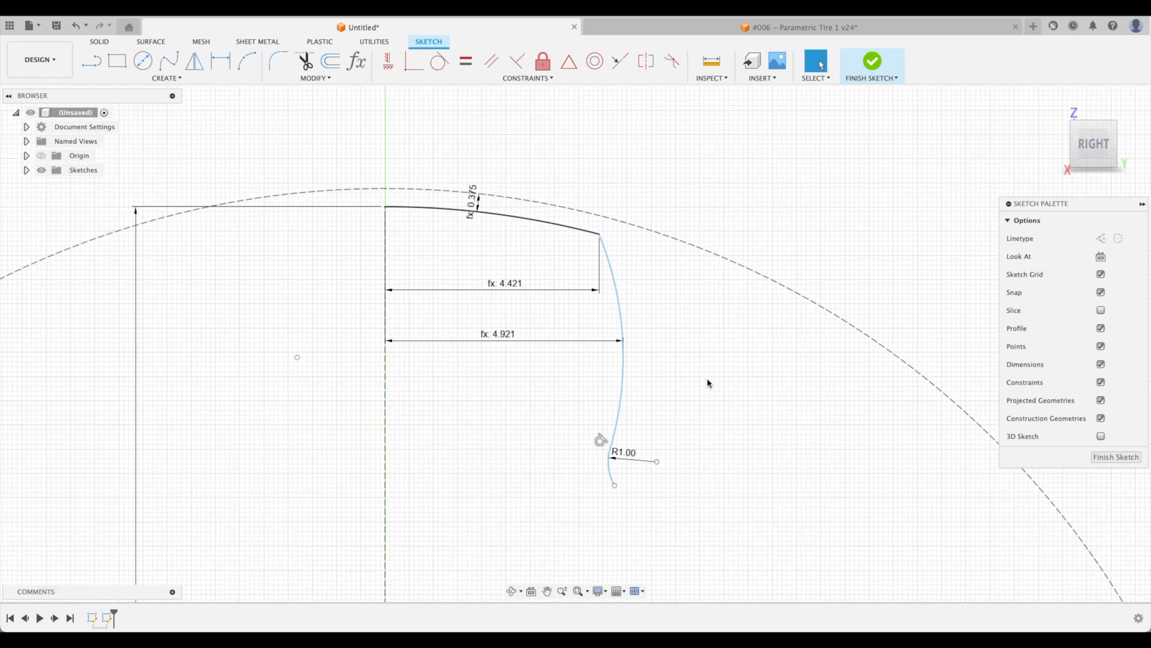
pyautogui.scroll(1, 696, 406)
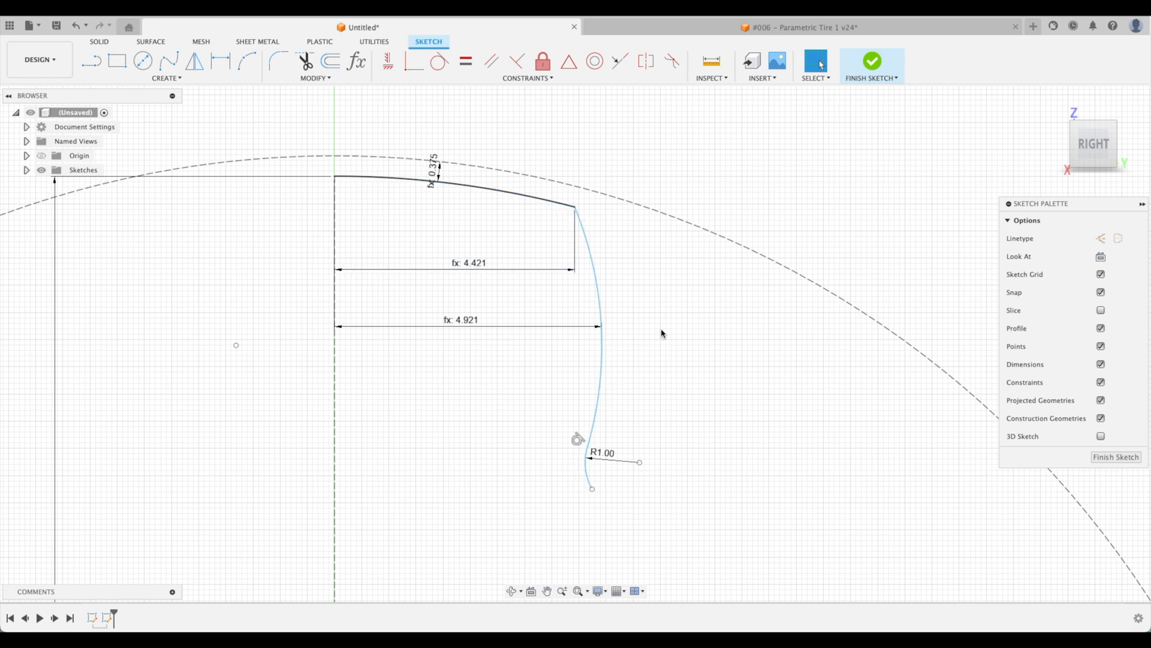
pyautogui.moveTo(693, 326); pyautogui.dragTo(686, 325, button='middle')
pyautogui.press('Escape')
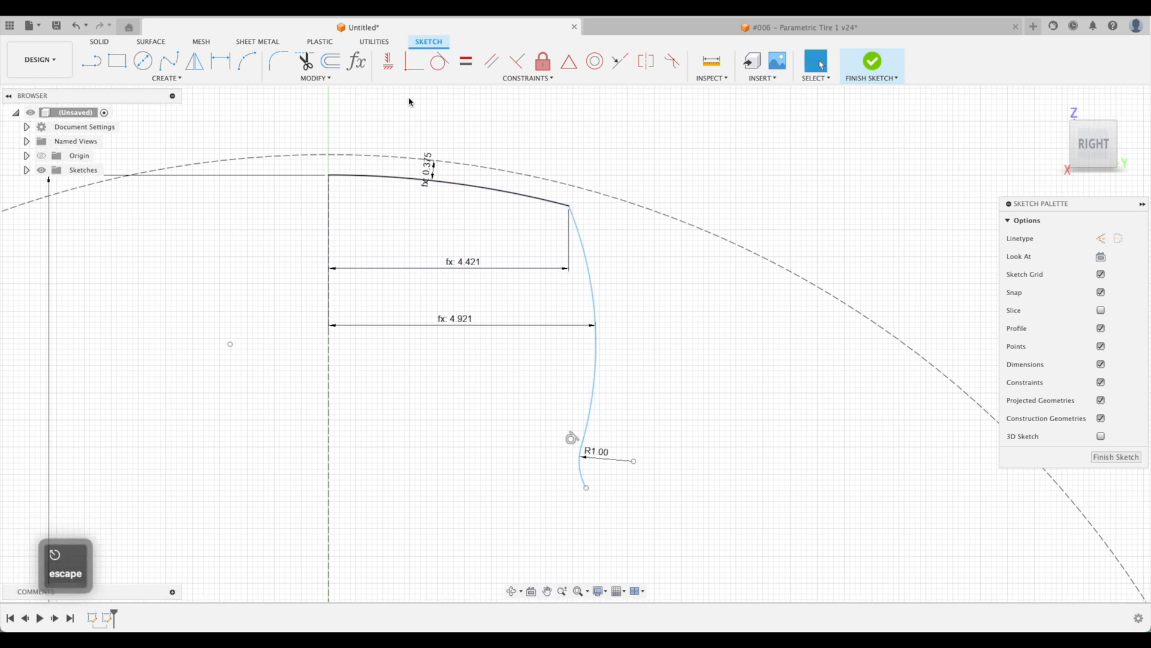
pyautogui.click(331, 61)
pyautogui.click(589, 264)
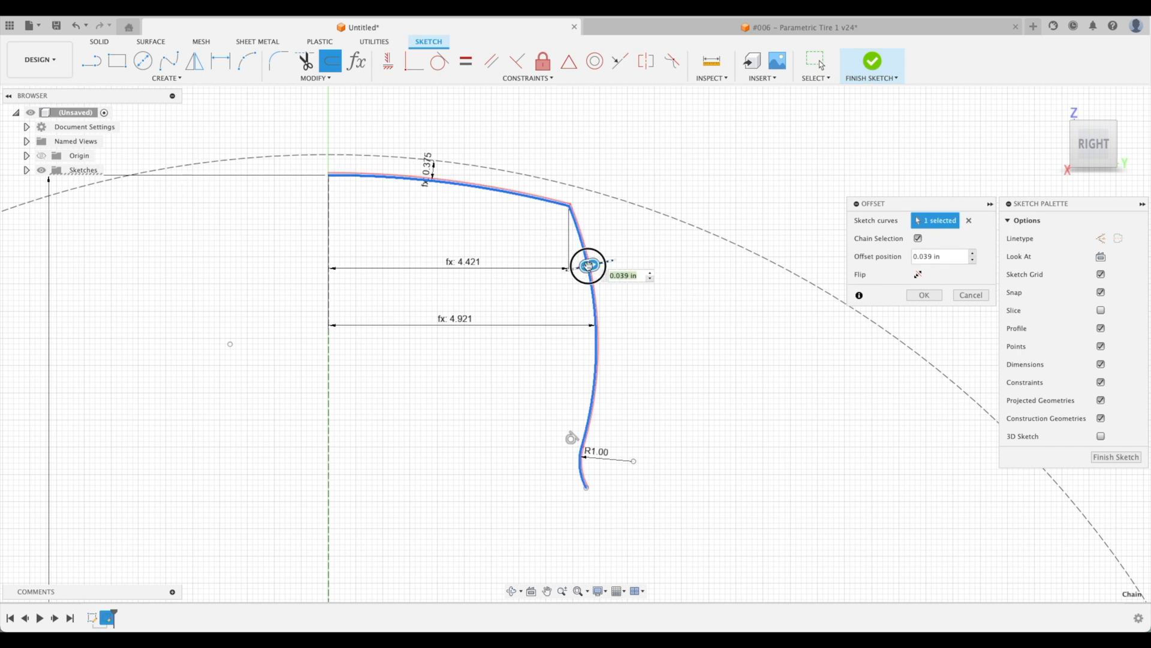
pyautogui.moveTo(590, 264); pyautogui.dragTo(568, 268)
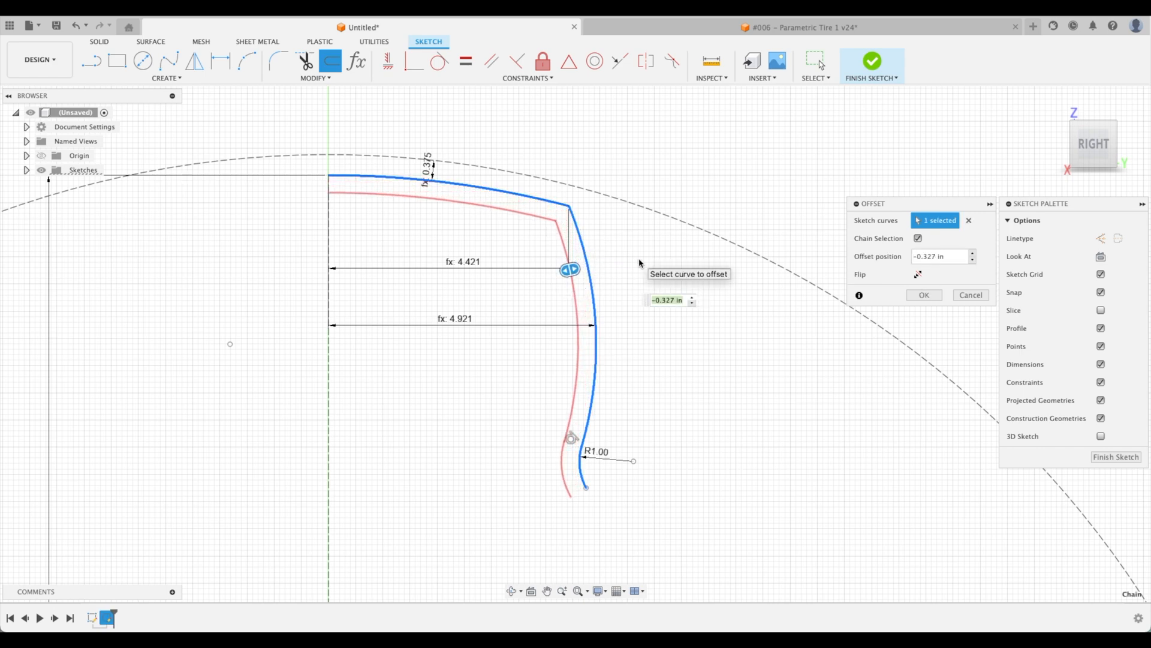
pyautogui.write('-wal')
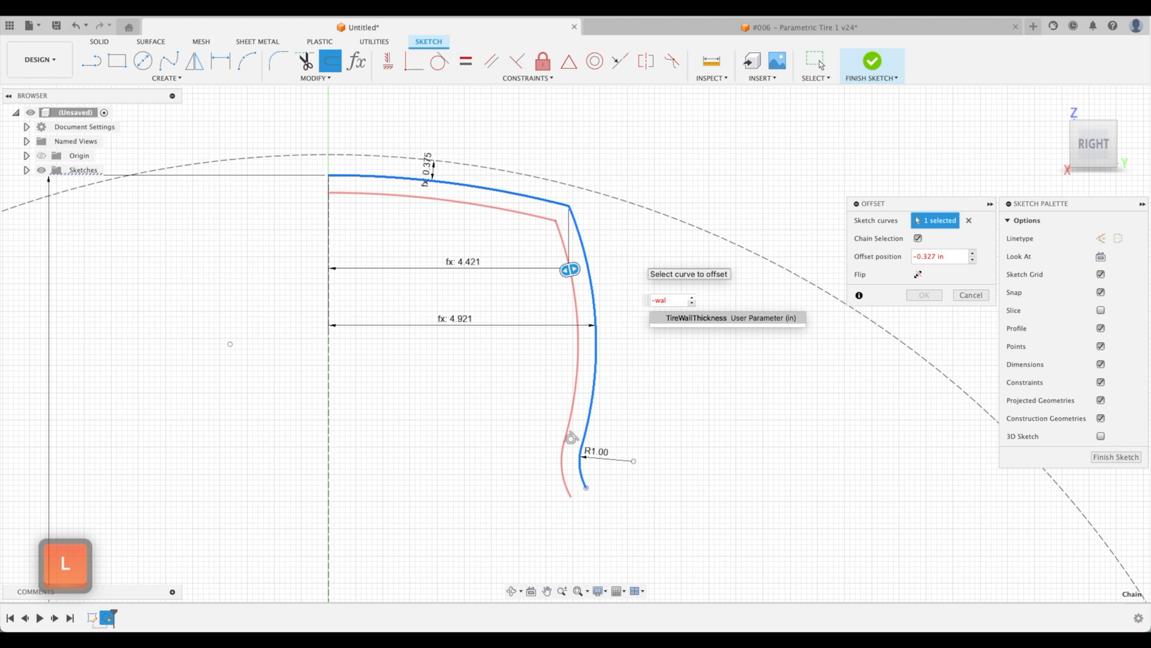
pyautogui.press('Return')
pyautogui.press('Return')
# Draw a three-point arc bulging downward between the lower endpoints of the outer and offset sidewall curves
pyautogui.scroll(5, 643, 488)
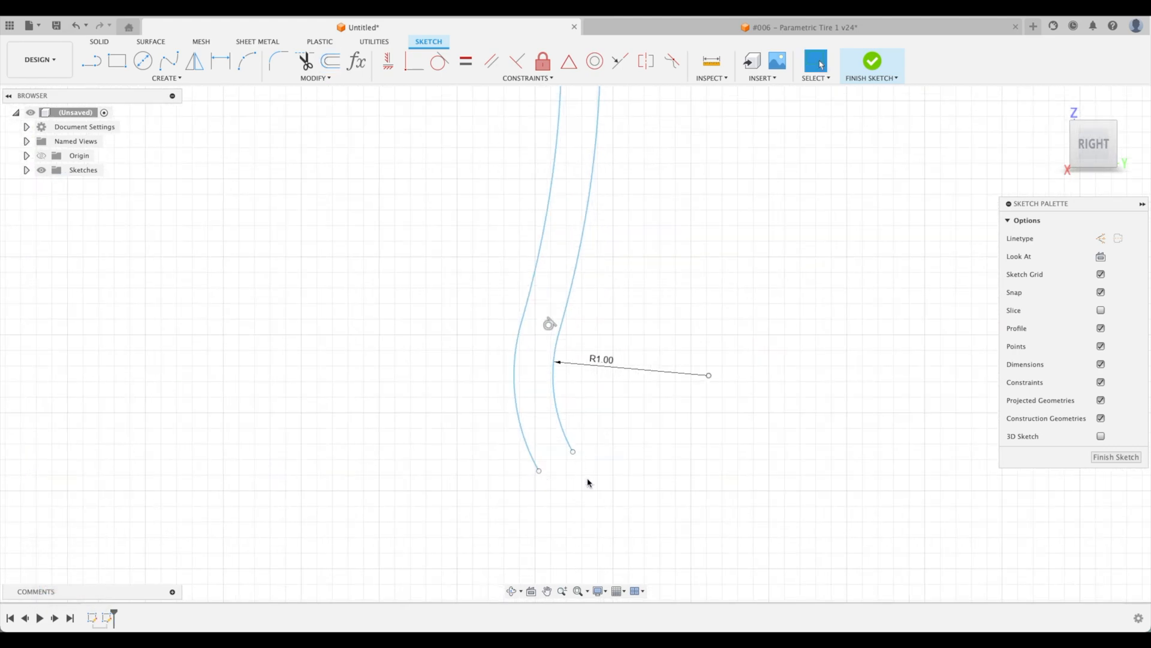
pyautogui.click(246, 62)
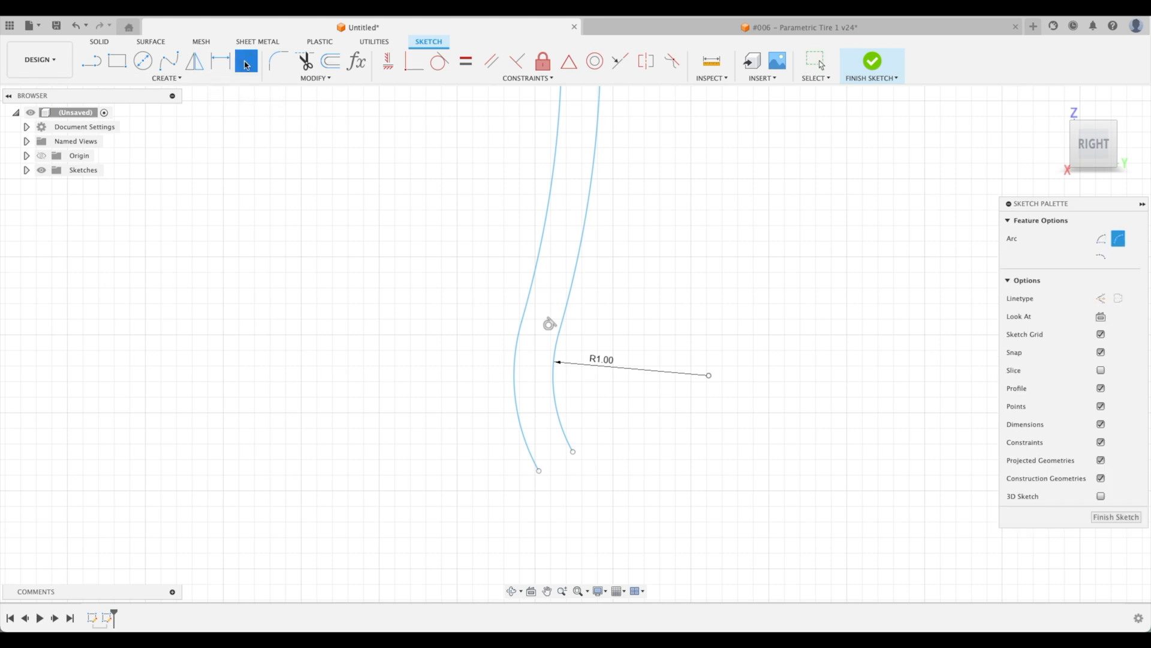
pyautogui.click(573, 450)
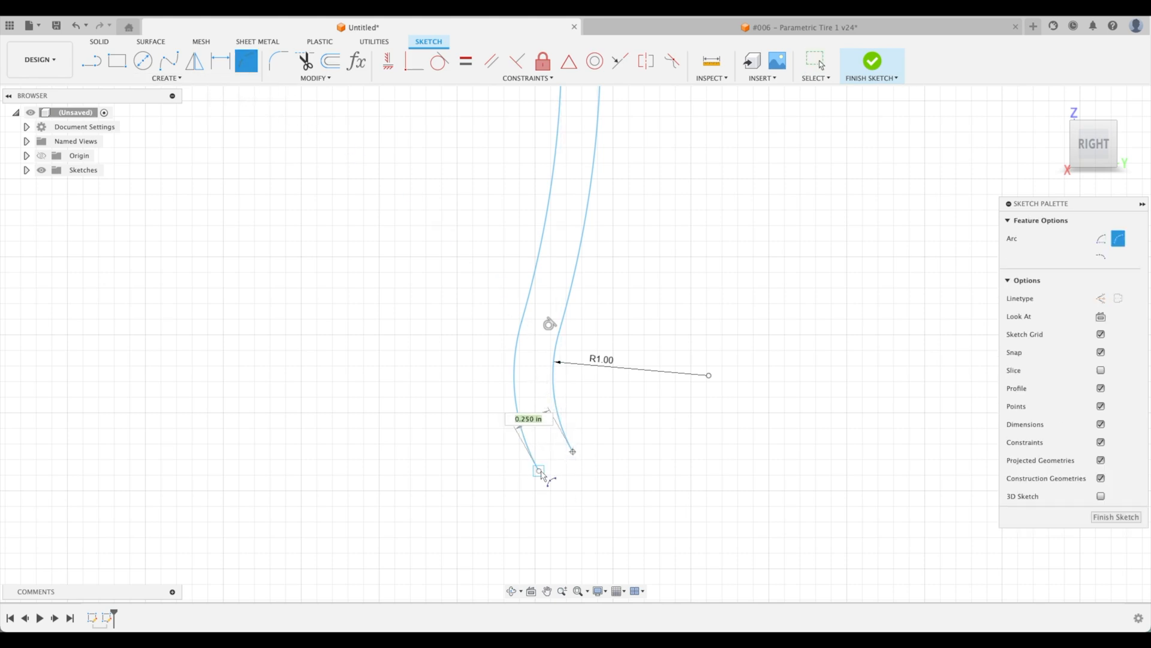
pyautogui.click(539, 471)
pyautogui.click(613, 503)
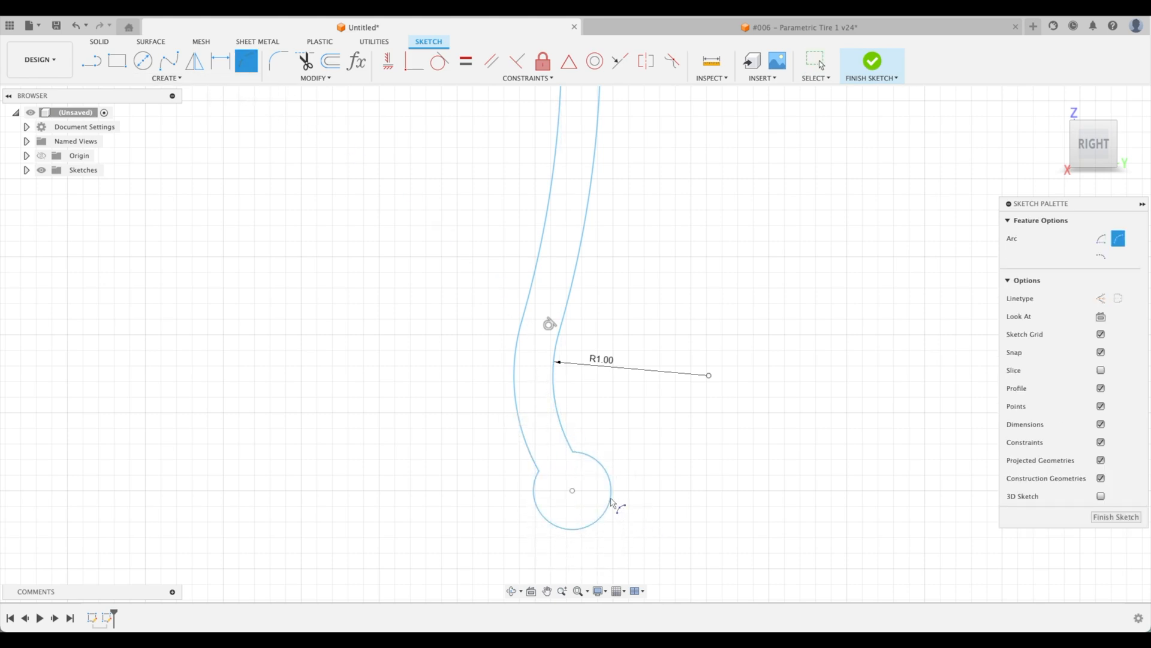
pyautogui.press('Escape')
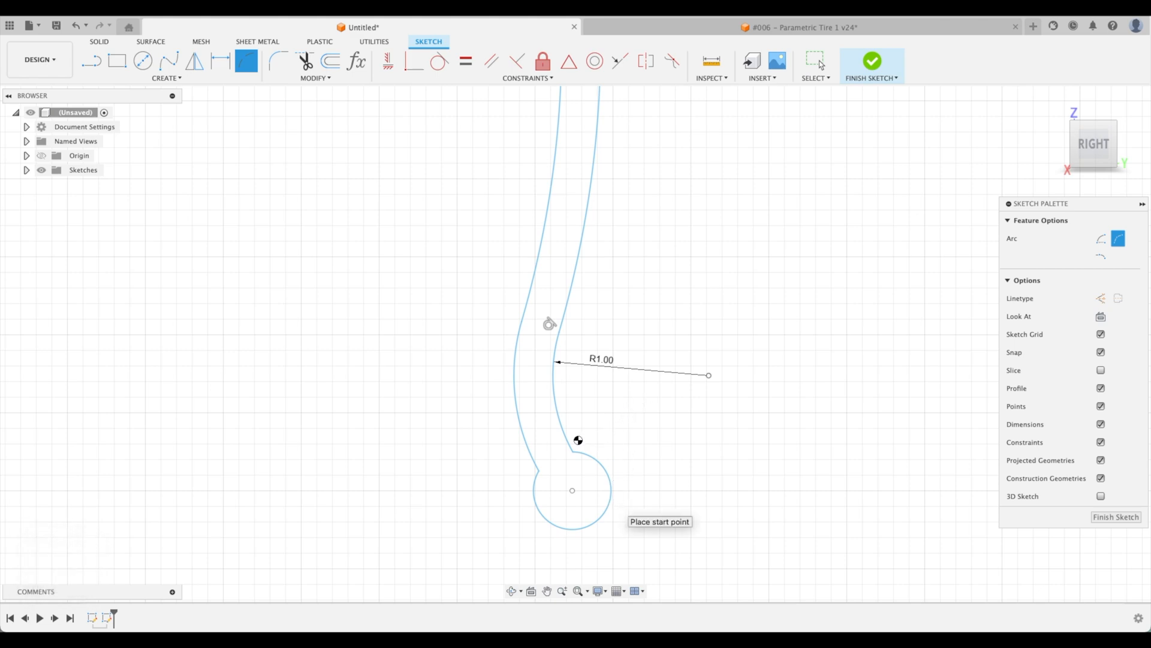
pyautogui.press('Escape')
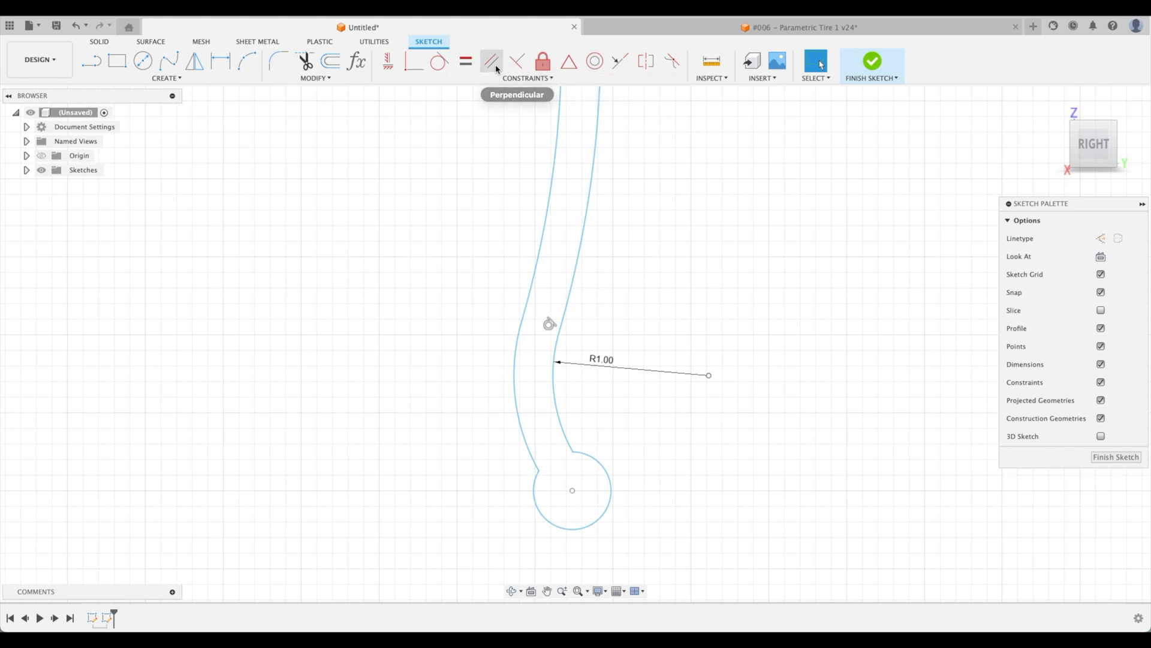
# Make the end arc tangent to both the outer and the inner lower sidewall arcs
pyautogui.click(439, 63)
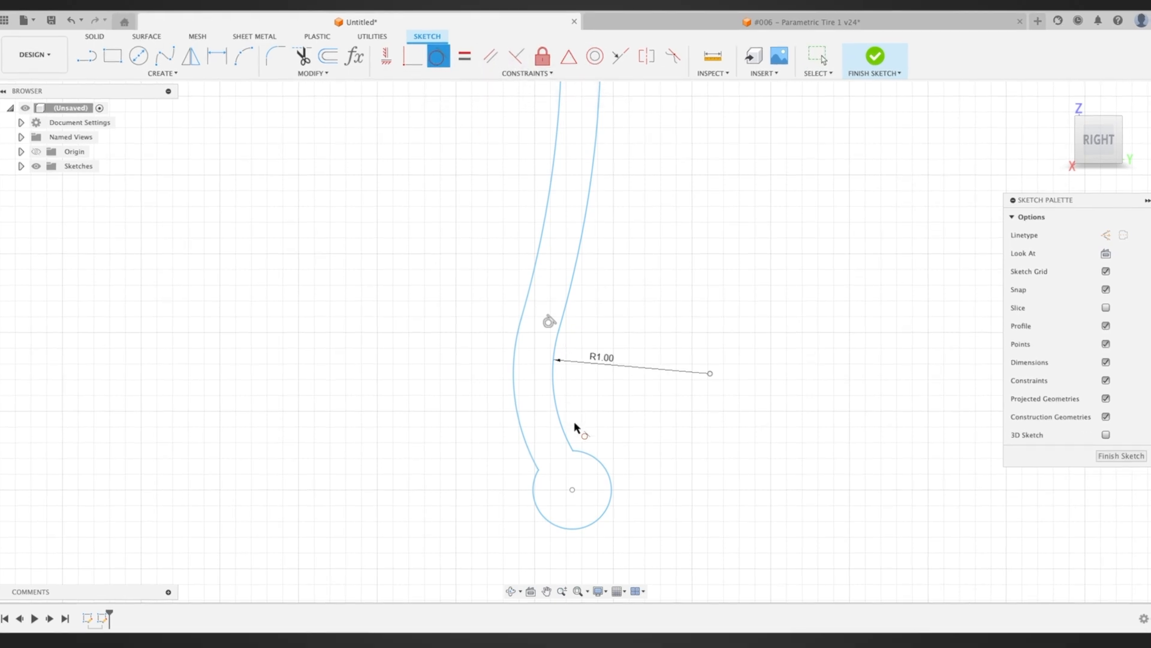
pyautogui.click(600, 407)
pyautogui.click(565, 373)
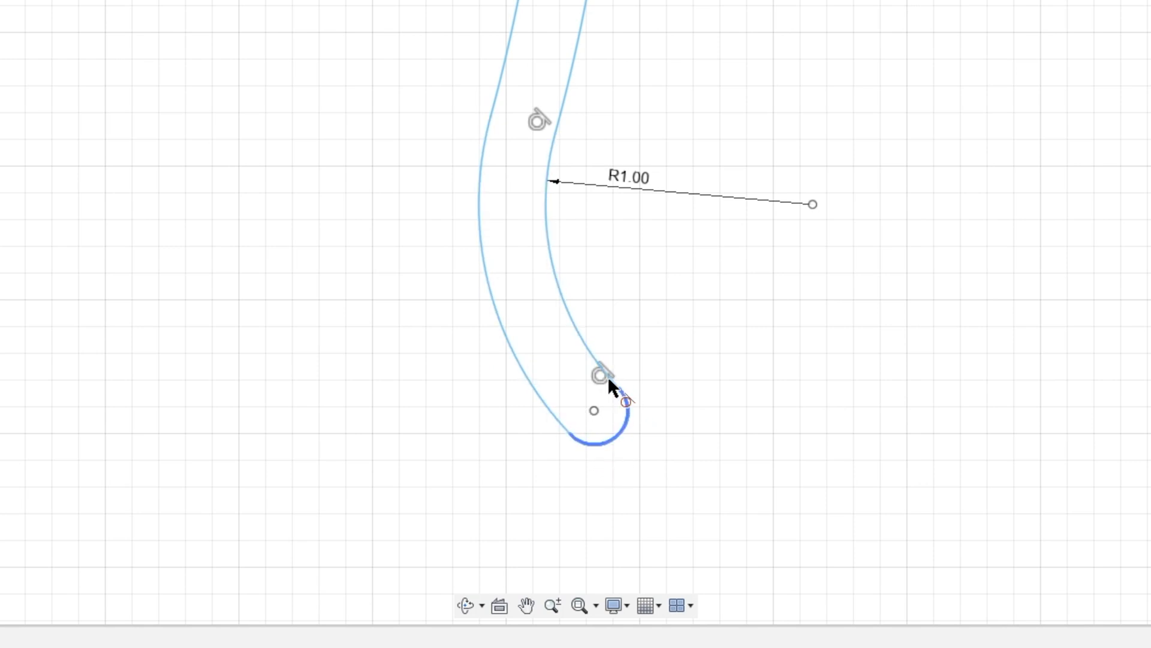
pyautogui.click(592, 441)
pyautogui.click(531, 463)
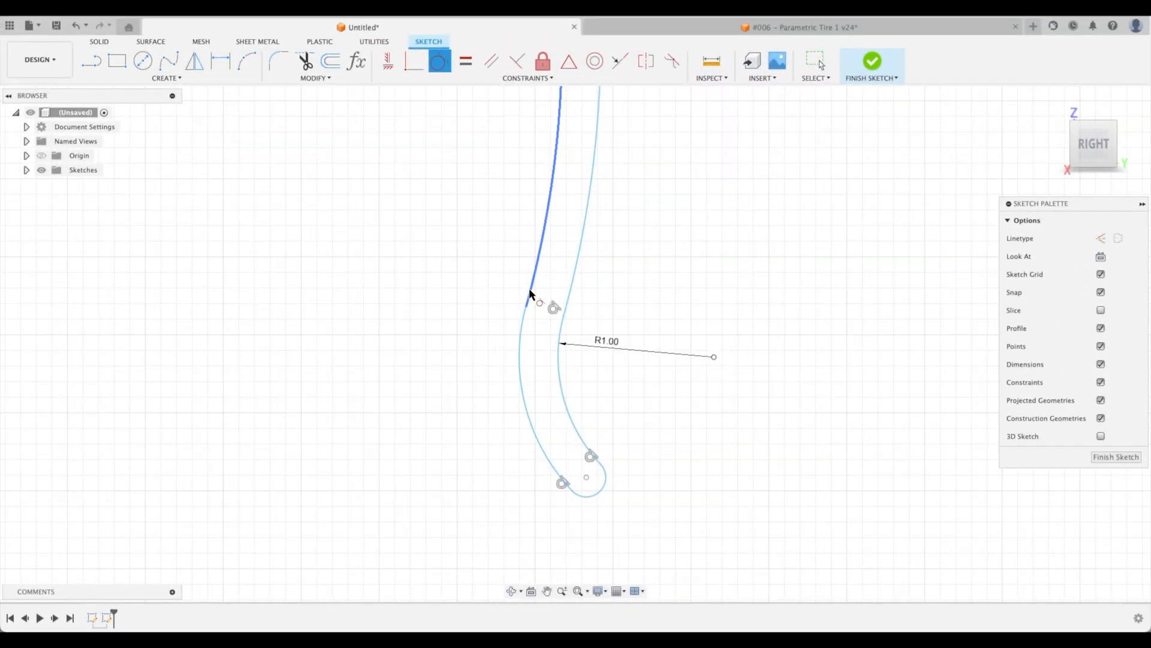
# Examine the offset sidewall profile, including the joints between its arcs and its connection to the tread
pyautogui.scroll(-3, 593, 283)
pyautogui.moveTo(631, 279); pyautogui.dragTo(665, 427, button='middle')
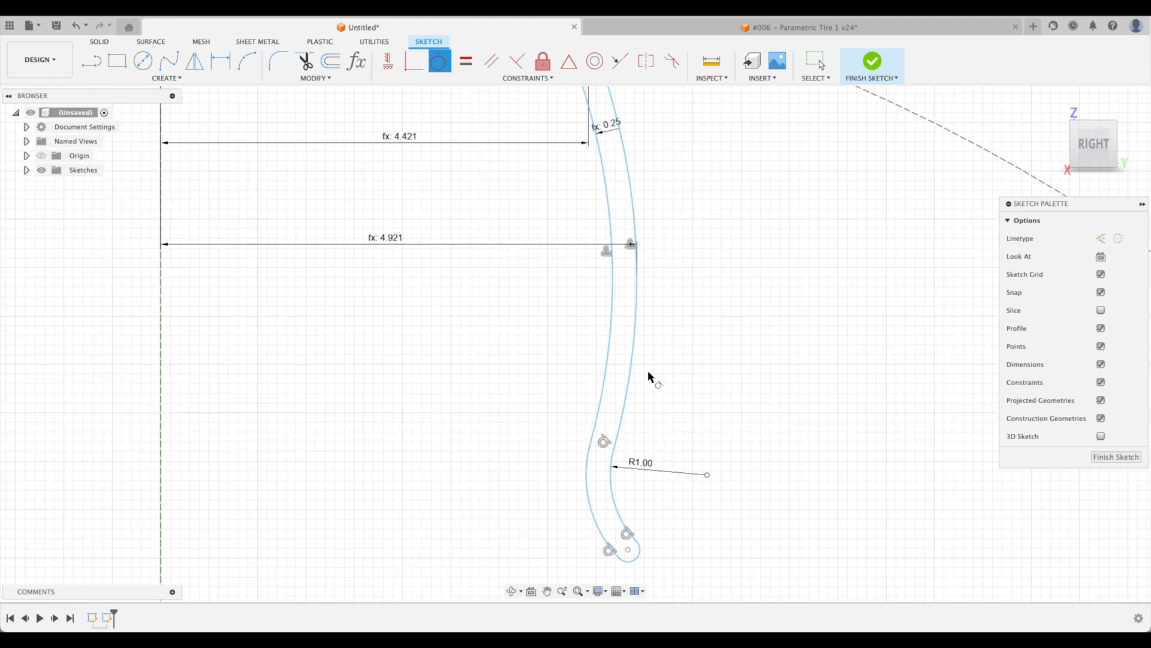
pyautogui.scroll(3, 620, 449)
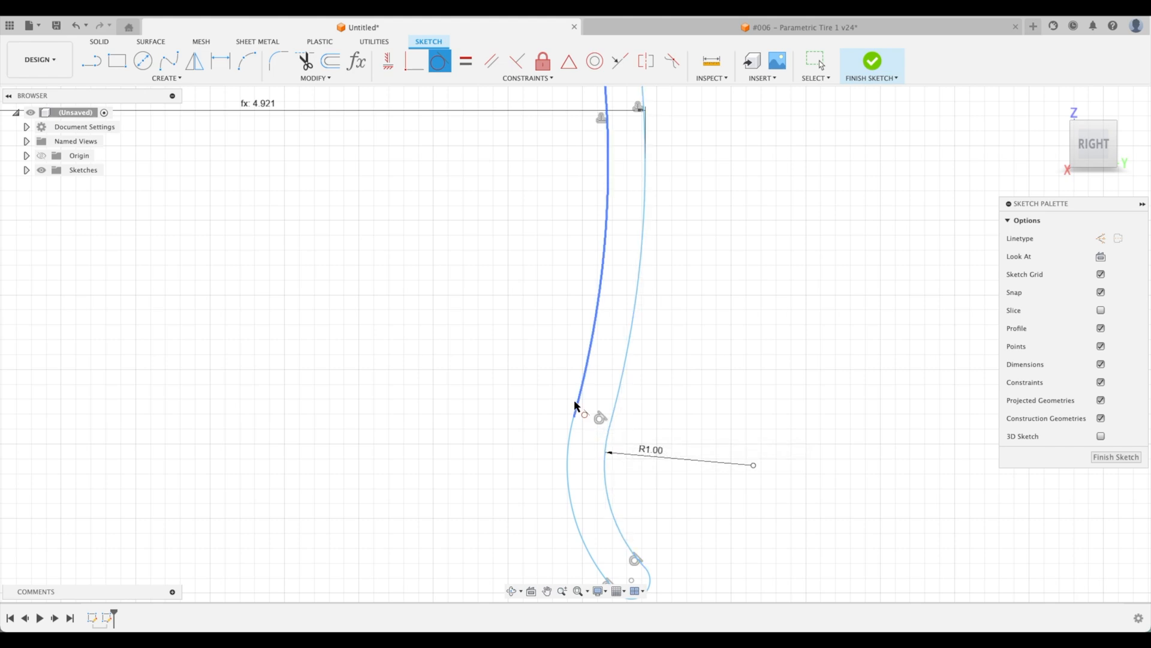
pyautogui.scroll(-1, 743, 455)
pyautogui.scroll(-5, 744, 455)
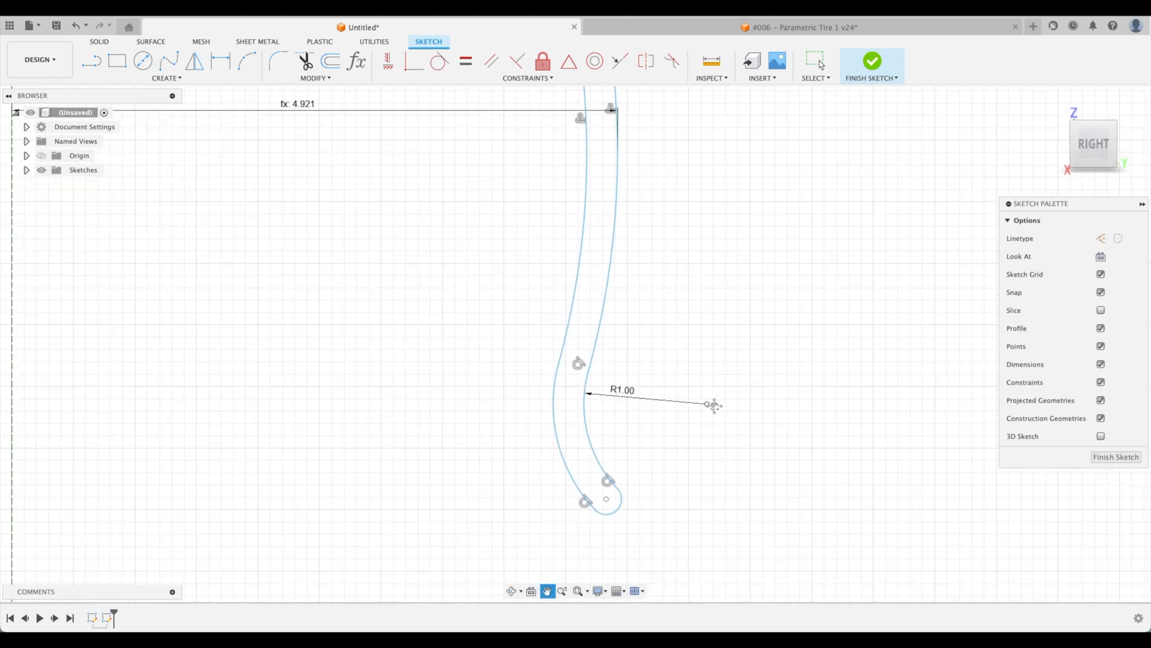
pyautogui.moveTo(769, 396)
pyautogui.mouseDown(button='middle')
pyautogui.moveTo(742, 309)
pyautogui.moveTo(698, 358)
pyautogui.moveTo(664, 330)
pyautogui.moveTo(670, 314)
pyautogui.moveTo(686, 363)
pyautogui.mouseUp(button='middle')
pyautogui.scroll(-4, 742, 309)
pyautogui.press('Escape')
pyautogui.scroll(4, 622, 341)
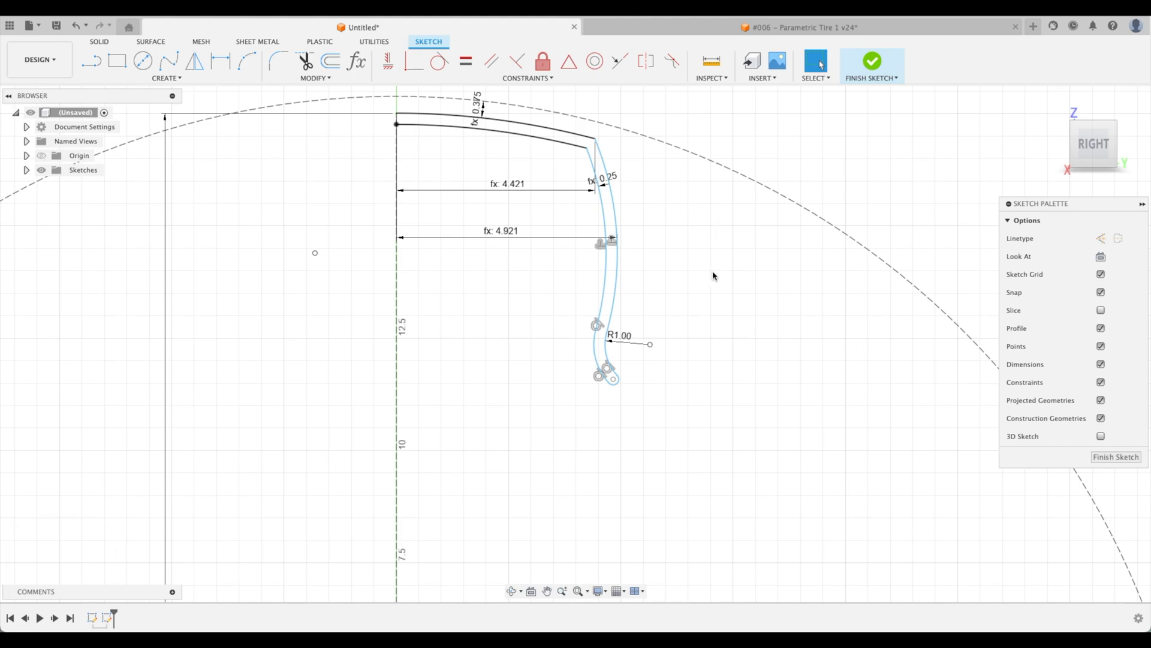
# Add a user parameter RimWidth in inches with the expression TireWidth*.95
pyautogui.click(357, 60)
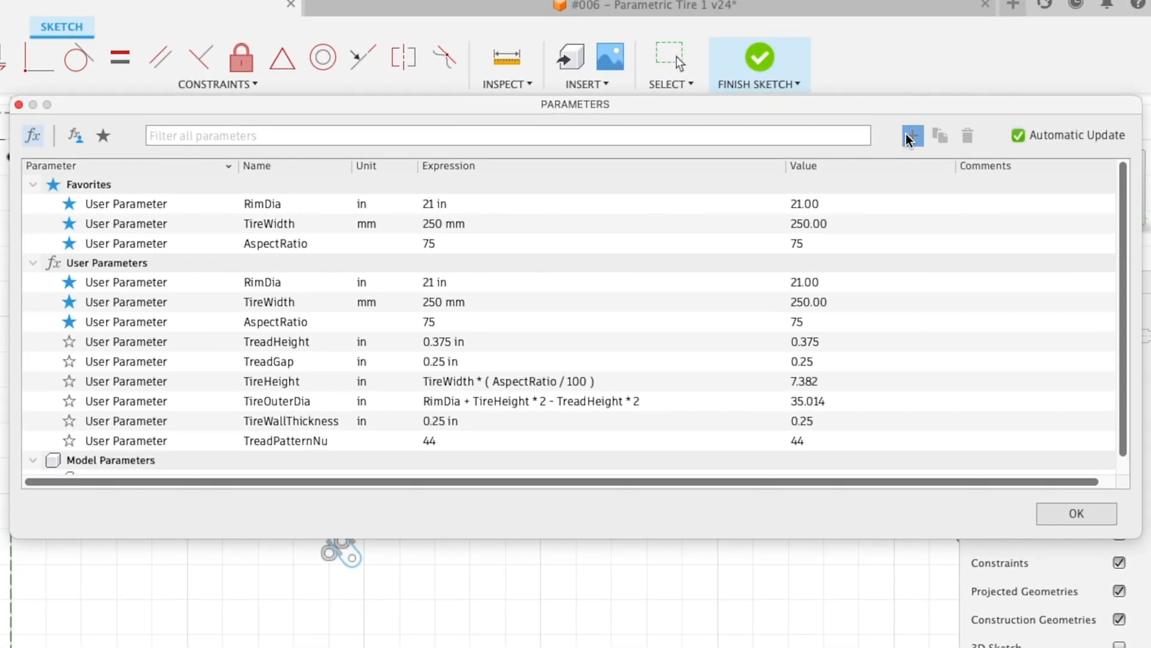
pyautogui.click(927, 128)
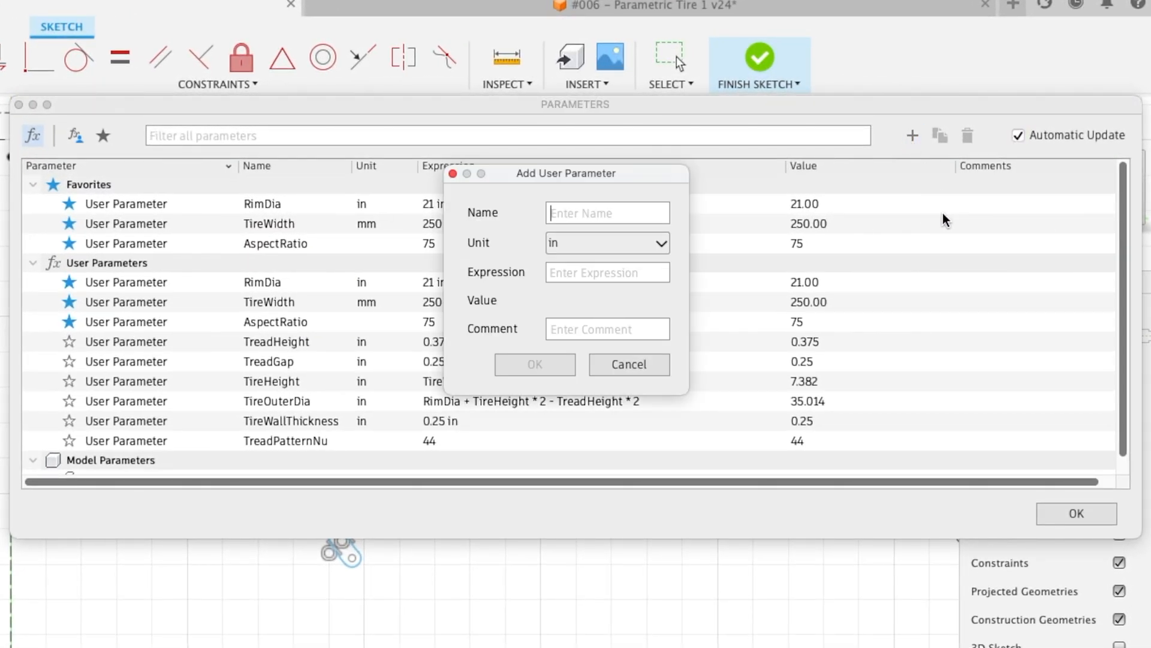
pyautogui.write('RimWidth')
pyautogui.press('Tab')
pyautogui.write('Tire')
pyautogui.press('Down')
pyautogui.press('Down')
pyautogui.press('Down')
pyautogui.press('Return')
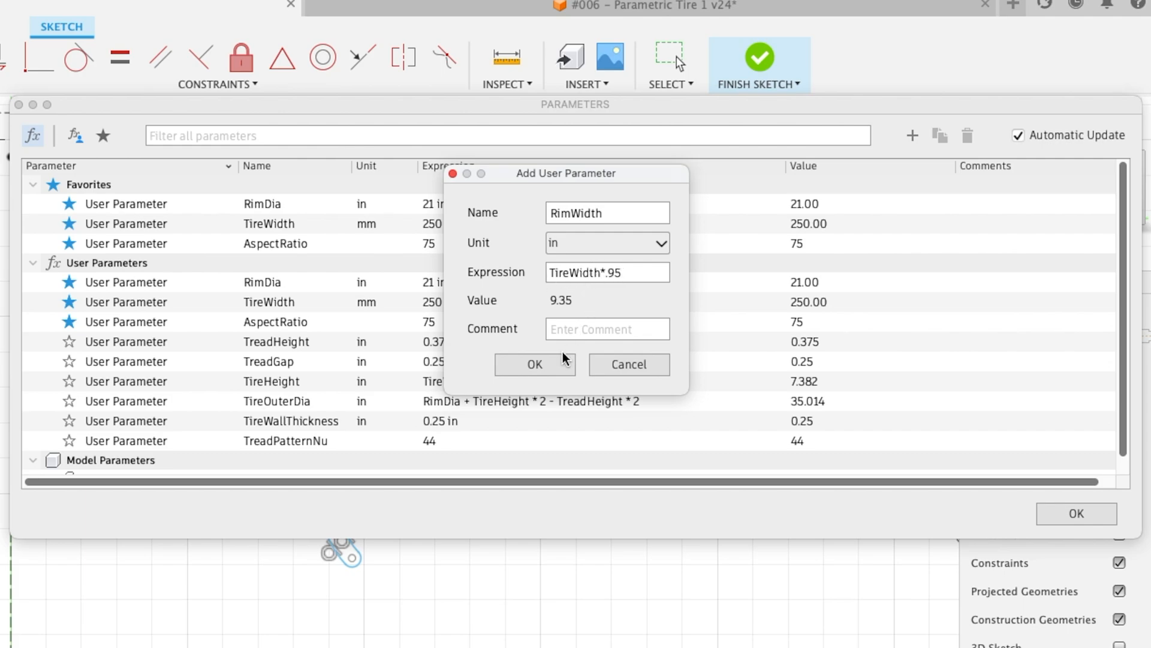
pyautogui.click(546, 365)
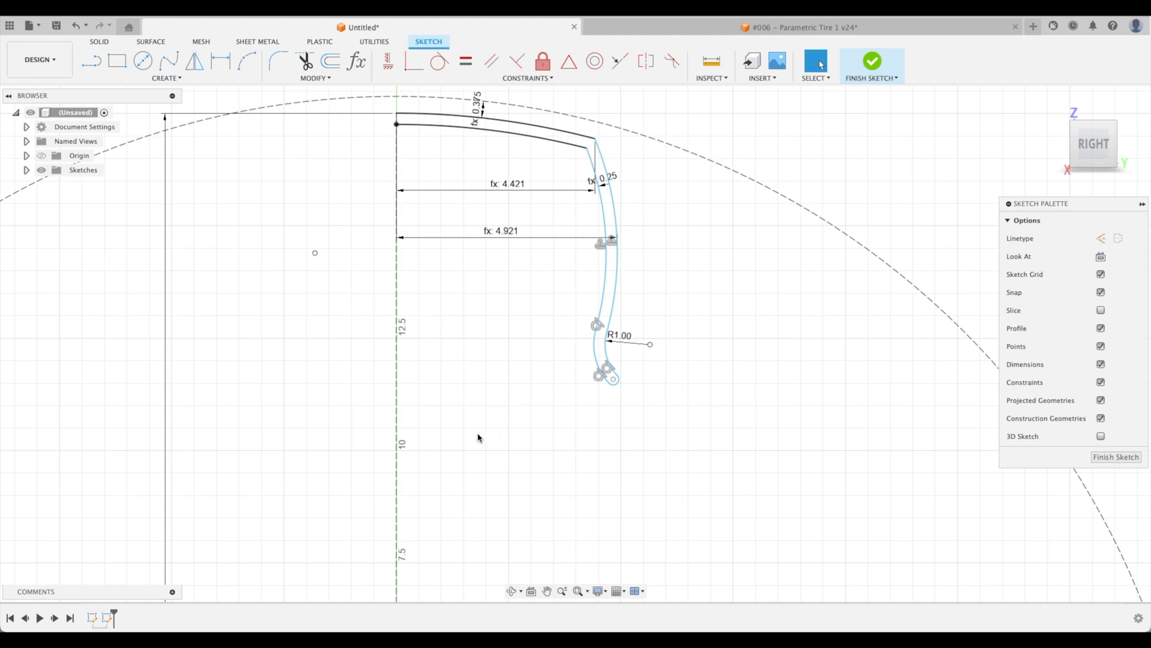
# Dimension the horizontal distance from the vertical centerline to the tangent edge of the end arc, entering the RimWidth parameter
pyautogui.press('d')
pyautogui.scroll(5, 494, 426)
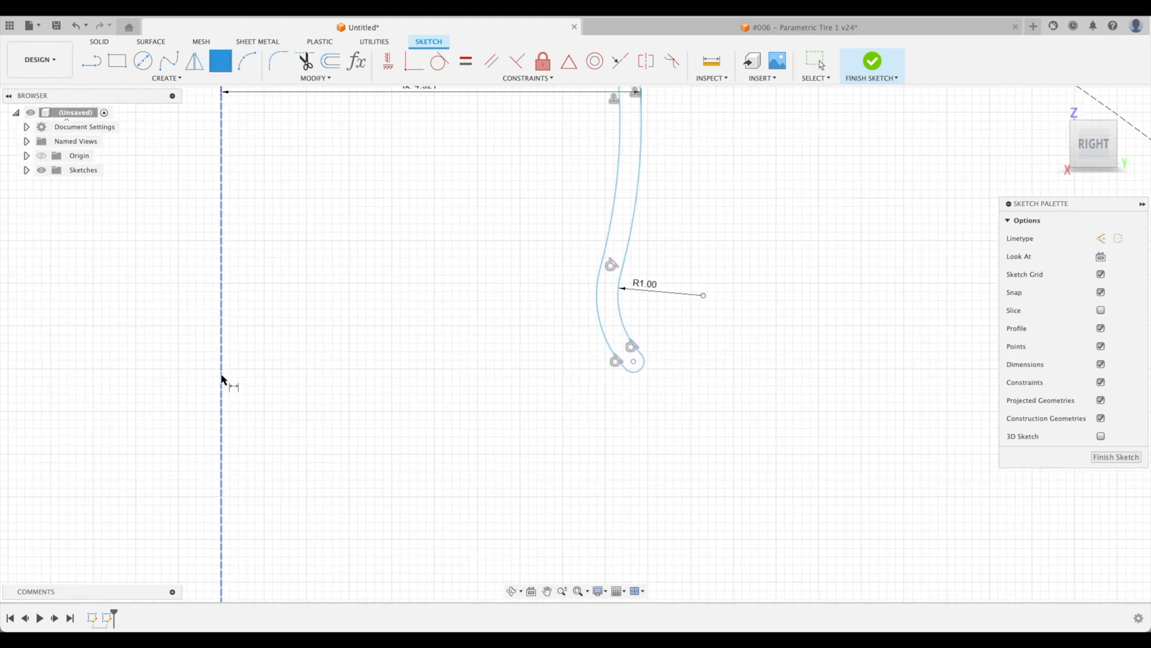
pyautogui.click(221, 379)
pyautogui.rightClick(730, 410)
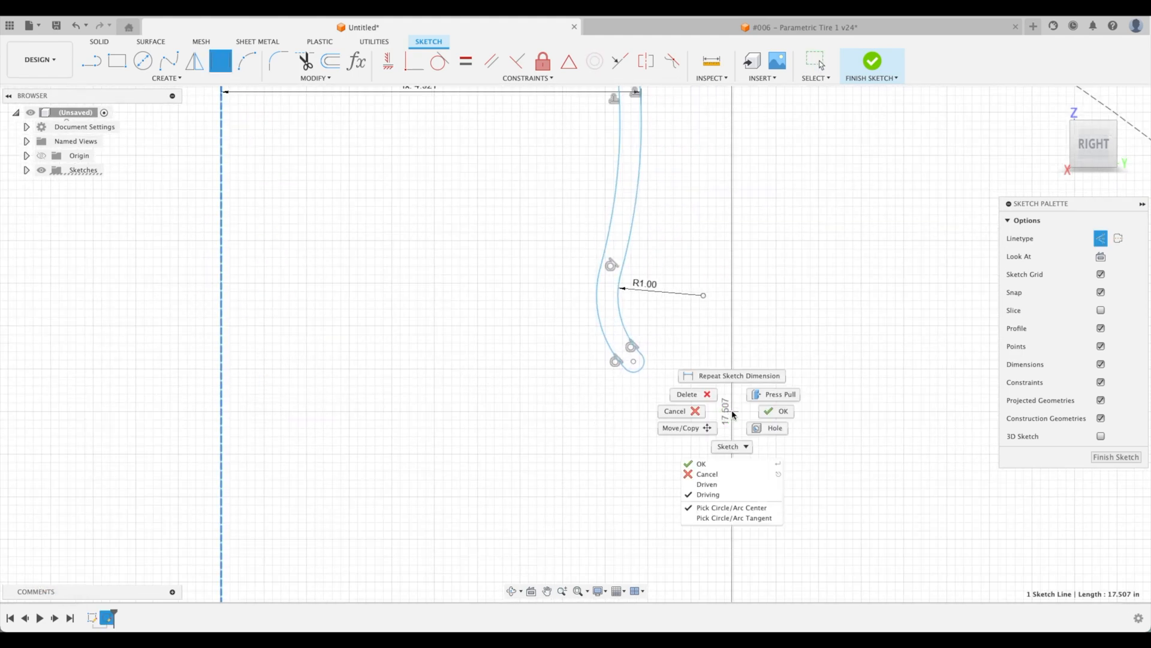
pyautogui.click(755, 508)
pyautogui.scroll(2, 642, 363)
pyautogui.click(645, 367)
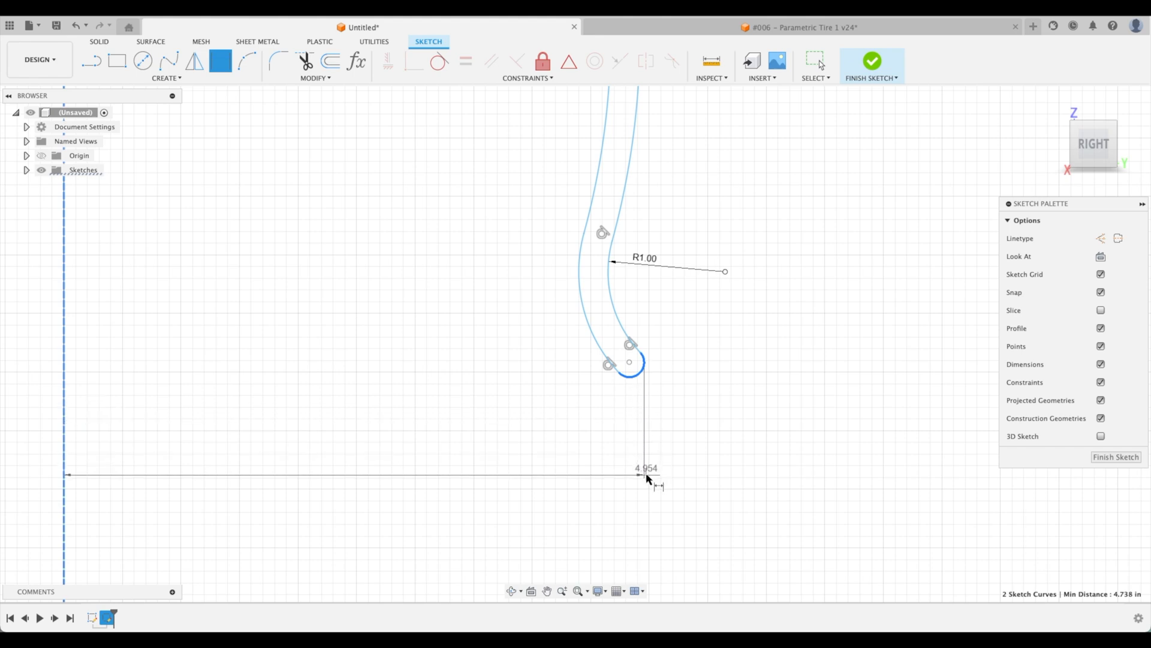
pyautogui.click(717, 471)
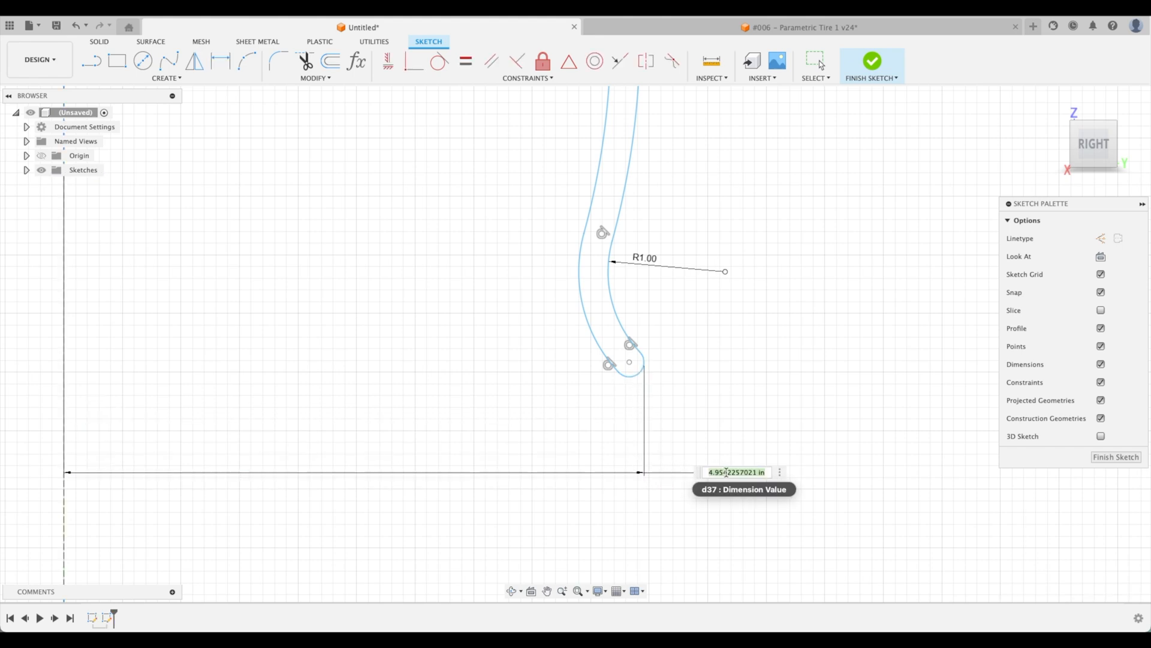
pyautogui.write('Rim')
pyautogui.press('Down')
pyautogui.press('Return')
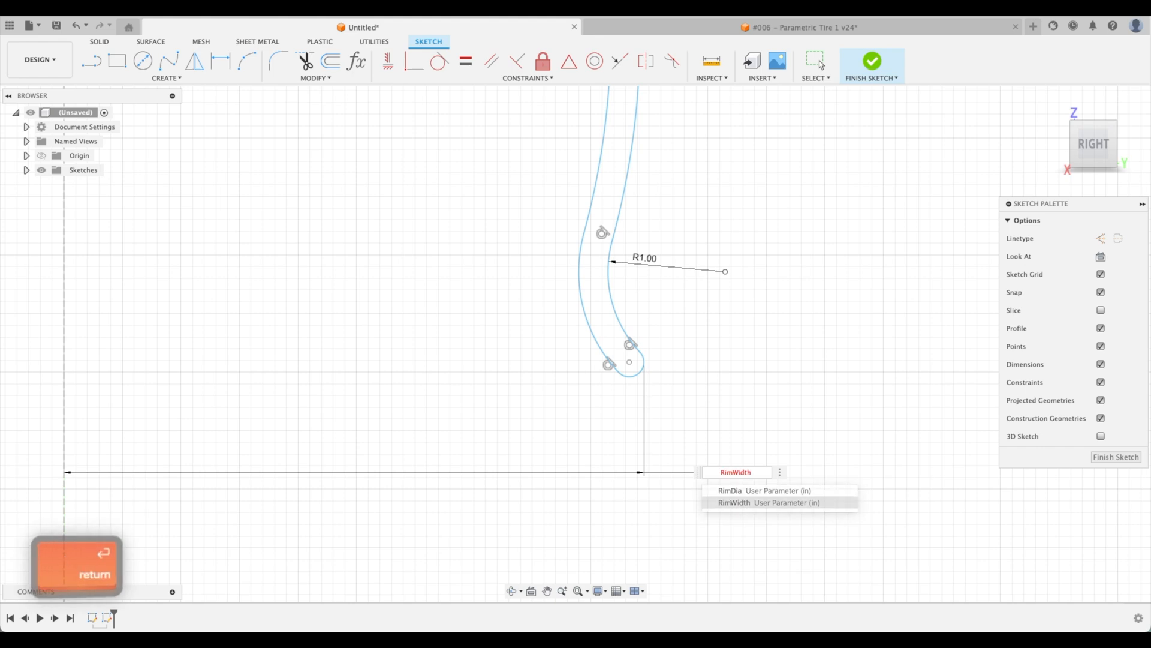
pyautogui.press('Return')
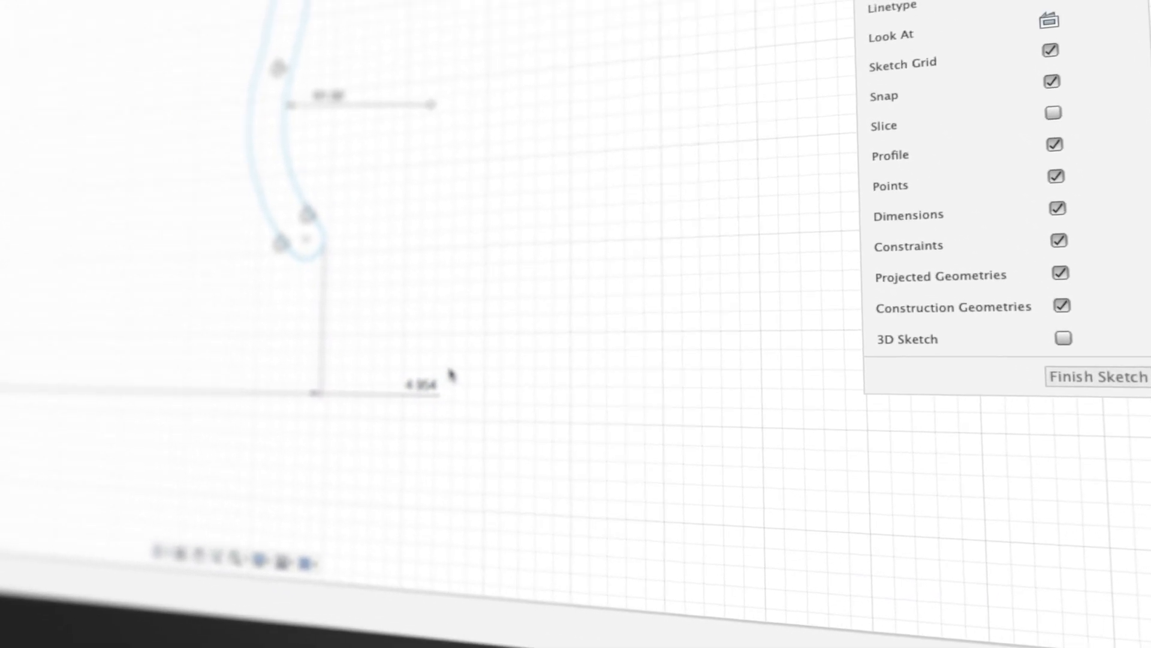
# Set the end arc's horizontal dimension to RimWidth/2 and place its label midway between the centerline and the arc
pyautogui.click(359, 61)
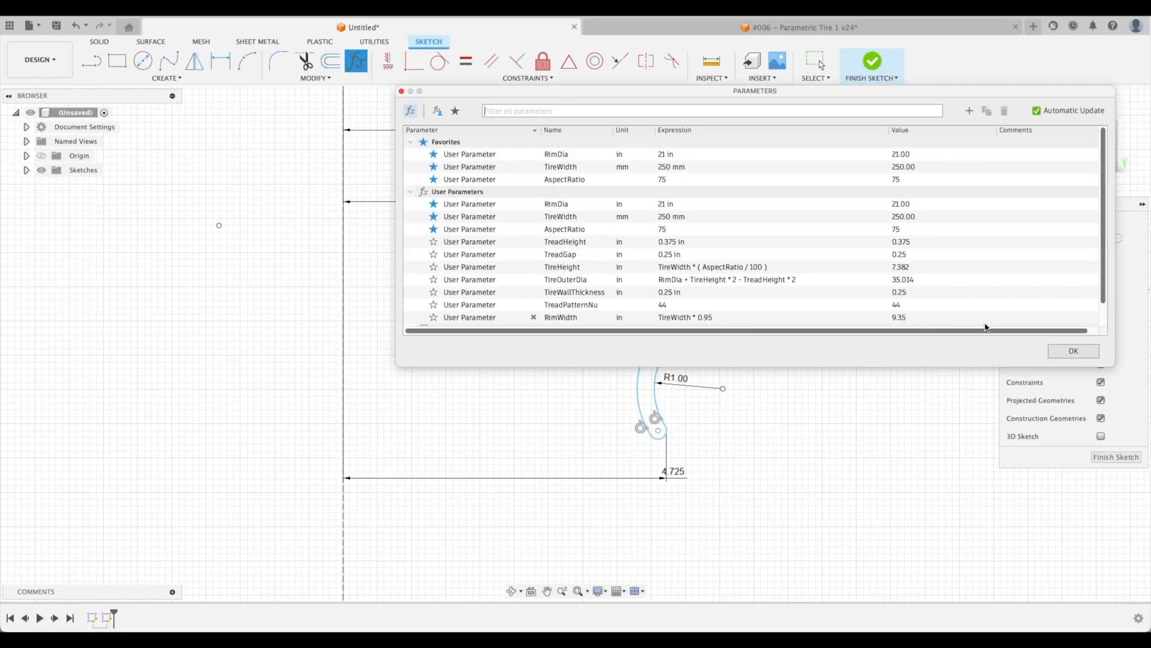
pyautogui.click(1088, 352)
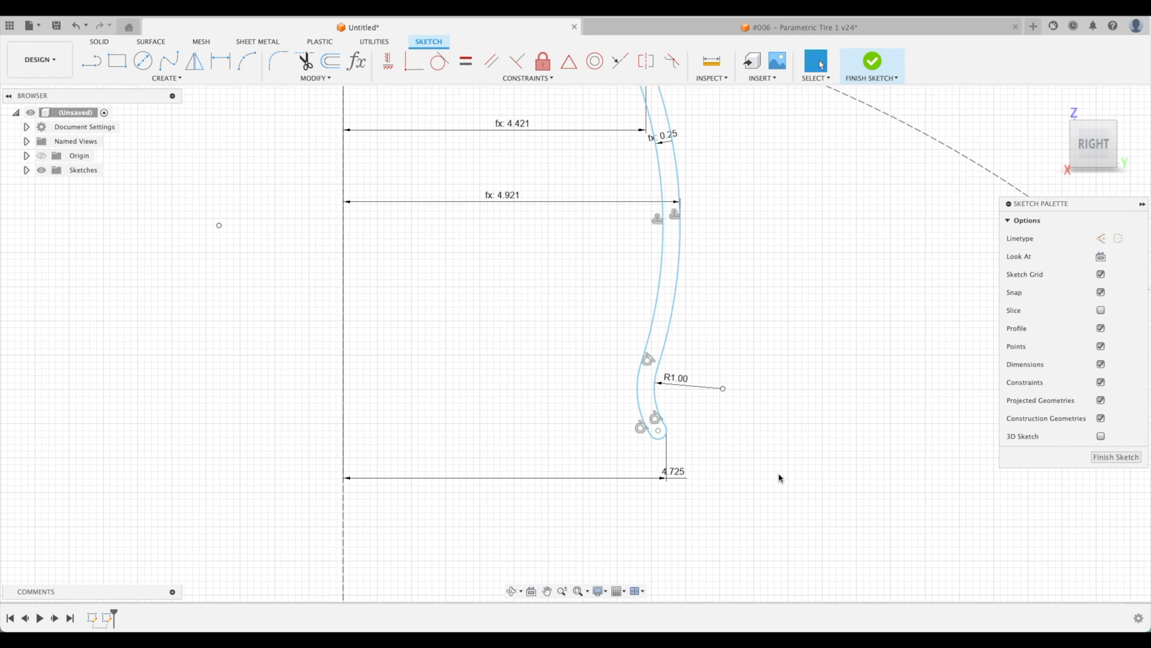
pyautogui.scroll(2, 779, 478)
pyautogui.doubleClick(665, 478)
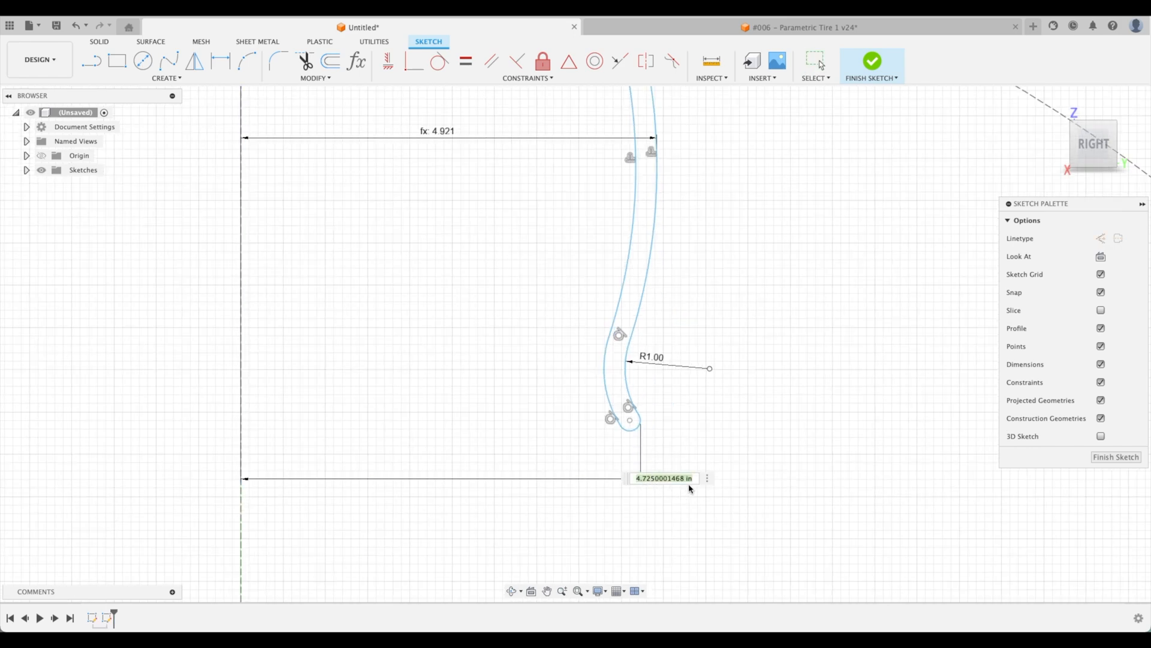
pyautogui.write('rim')
pyautogui.press('Down')
pyautogui.press('Return')
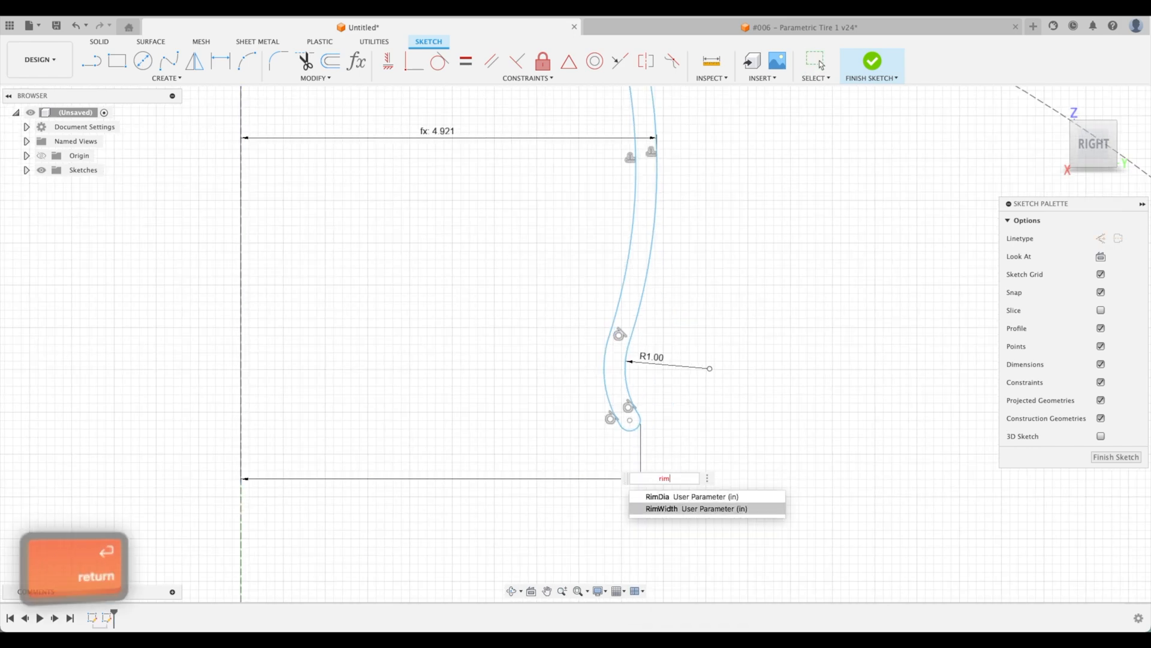
pyautogui.write('/2')
pyautogui.press('Return')
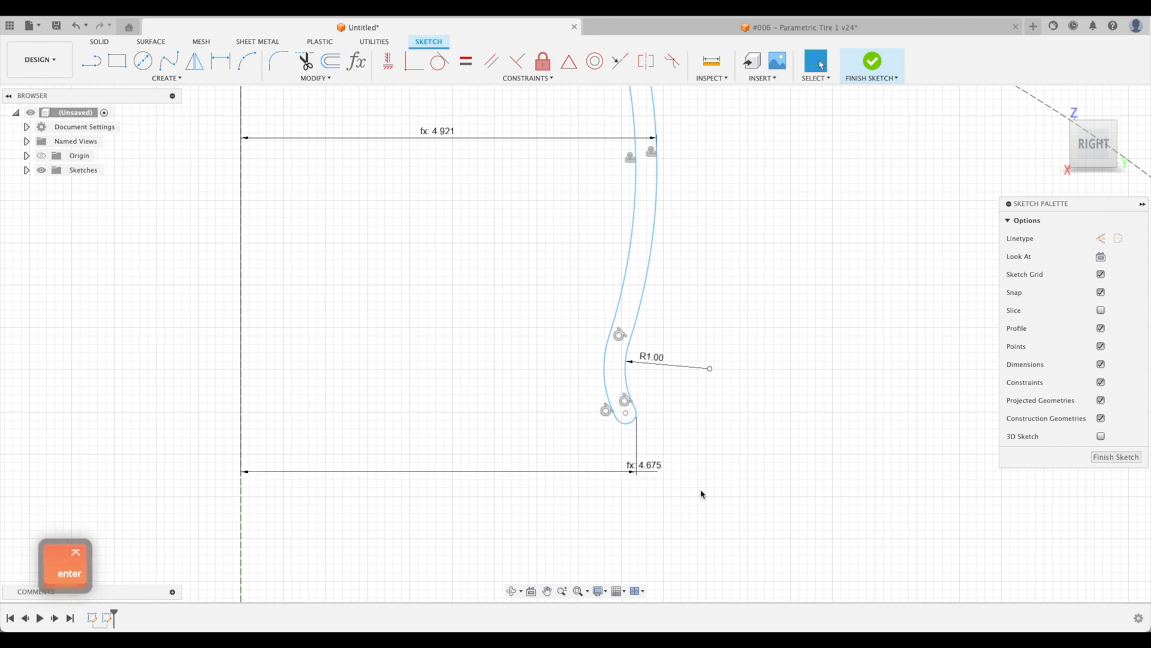
pyautogui.moveTo(645, 467)
pyautogui.mouseDown()
pyautogui.moveTo(496, 465)
pyautogui.moveTo(475, 435)
pyautogui.moveTo(465, 332)
pyautogui.moveTo(473, 411)
pyautogui.moveTo(453, 475)
pyautogui.mouseUp()
pyautogui.scroll(-3, 779, 426)
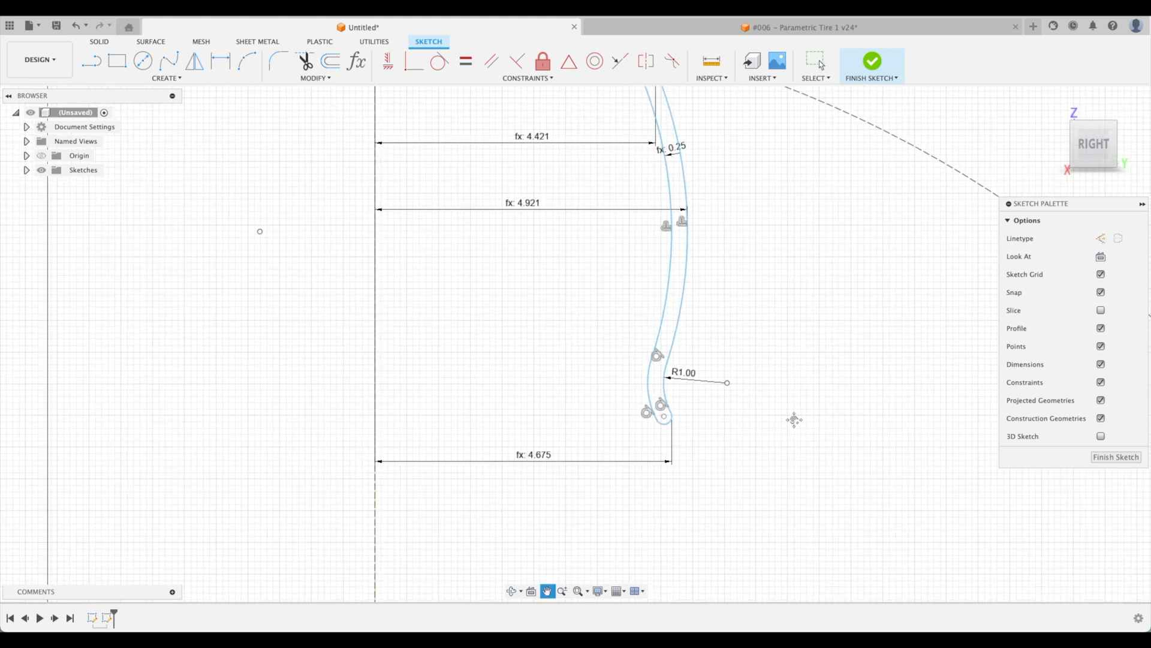
# Check the expression behind the end arc's horizontal dimension
pyautogui.moveTo(794, 419); pyautogui.dragTo(808, 389)
pyautogui.press('Escape')
pyautogui.click(557, 433)
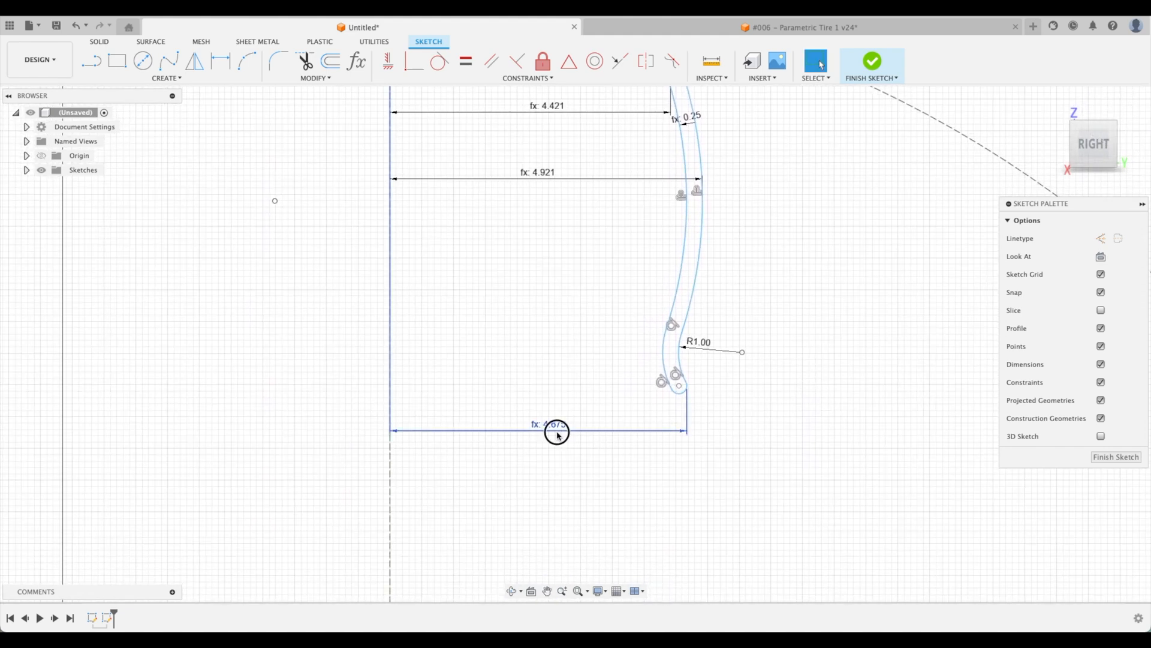
pyautogui.doubleClick(557, 433)
pyautogui.press('Escape')
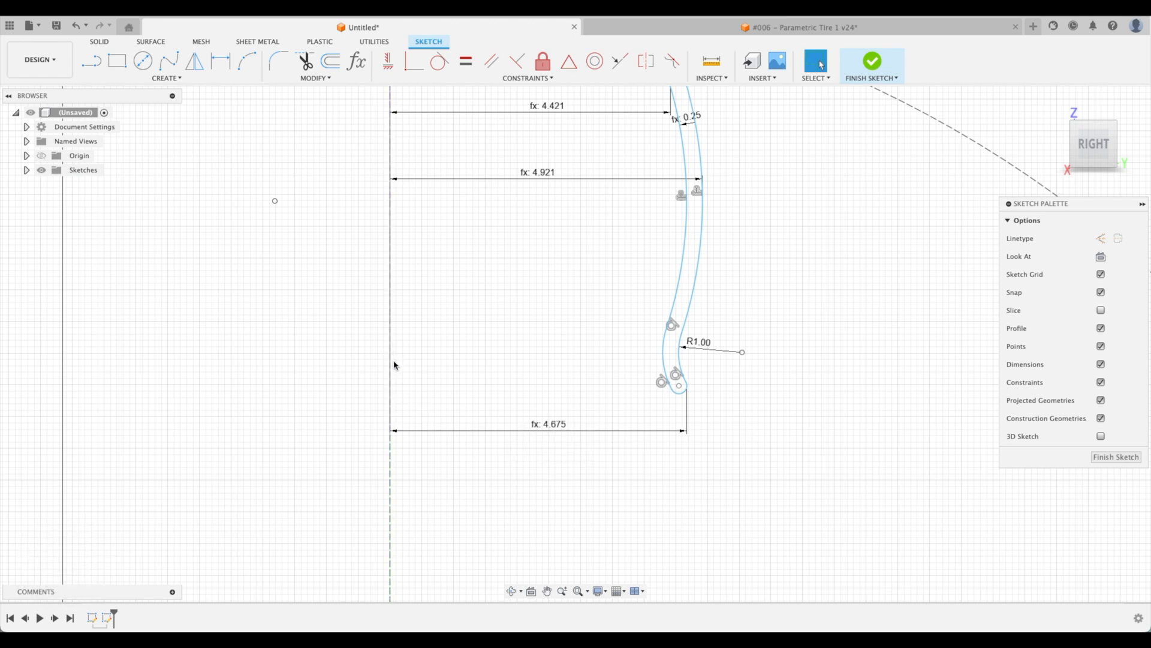
# Dimension the vertical distance from the horizontal construction line at the origin to the end arc's lower tangent as RimDia/2
pyautogui.scroll(-5, 725, 421)
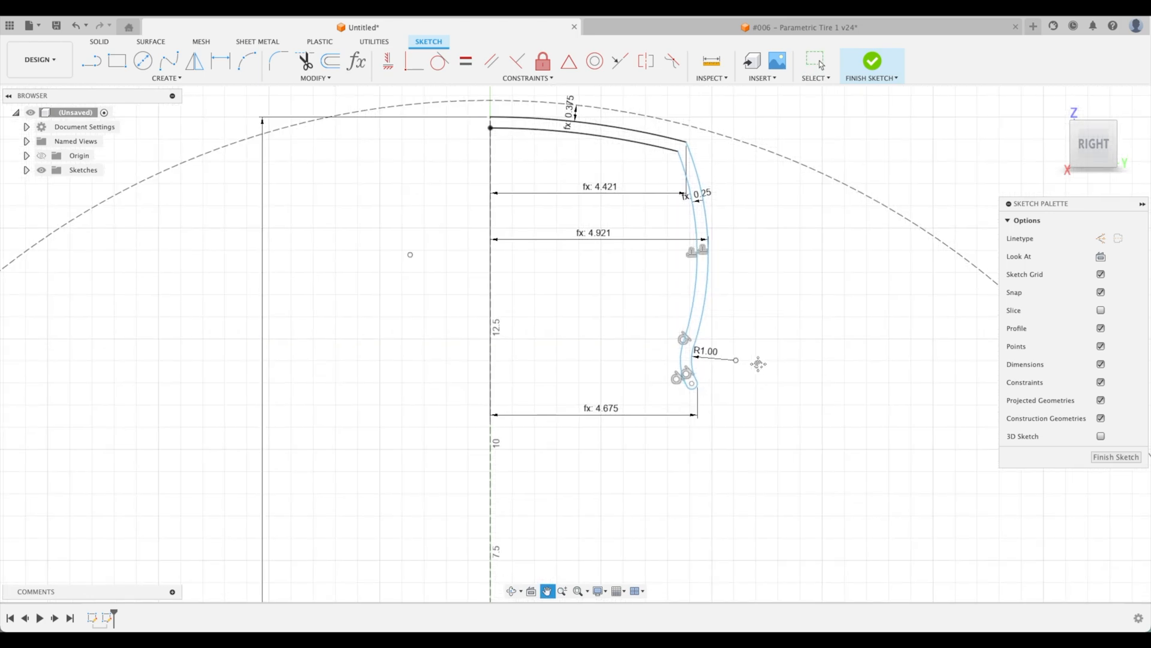
pyautogui.scroll(2, 756, 362)
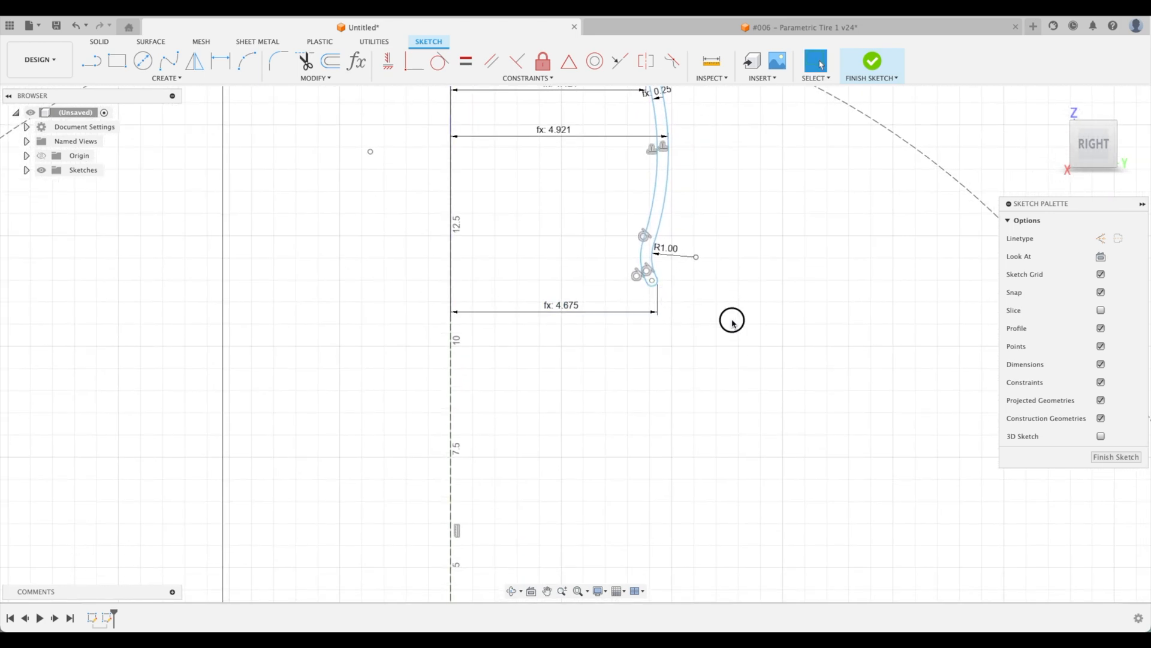
pyautogui.scroll(-5, 732, 321)
pyautogui.moveTo(781, 346); pyautogui.dragTo(750, 264, button='middle')
pyautogui.scroll(-1, 749, 267)
pyautogui.press('d')
pyautogui.click(642, 498)
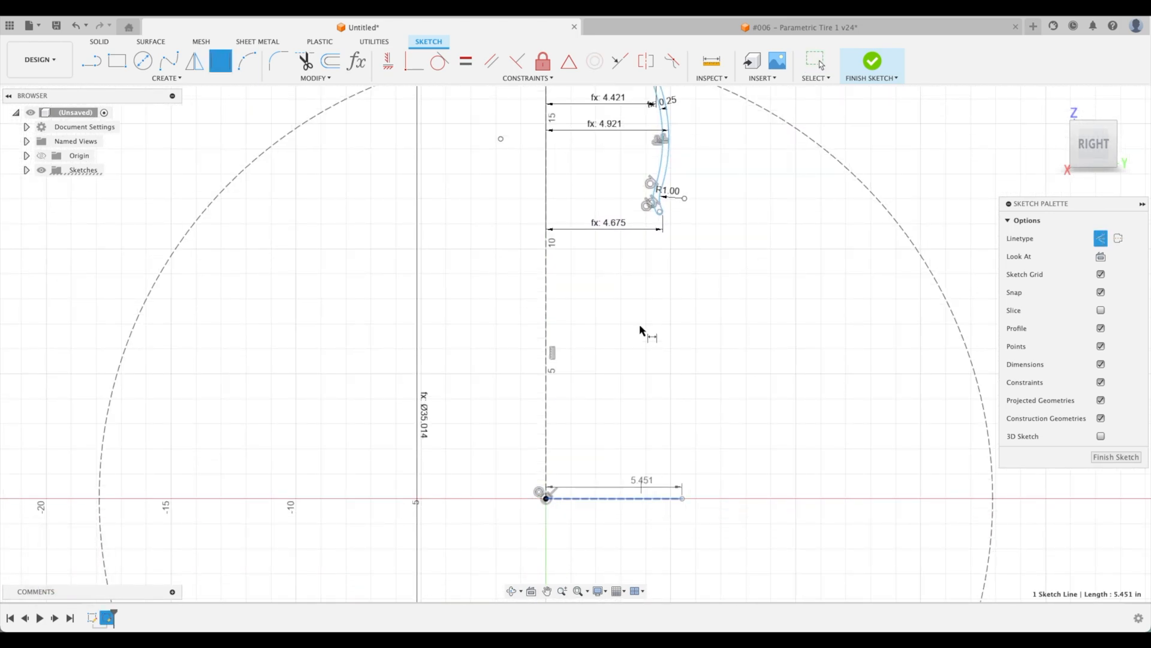
pyautogui.scroll(3, 660, 288)
pyautogui.rightClick(663, 240)
pyautogui.click(687, 334)
pyautogui.scroll(1, 690, 195)
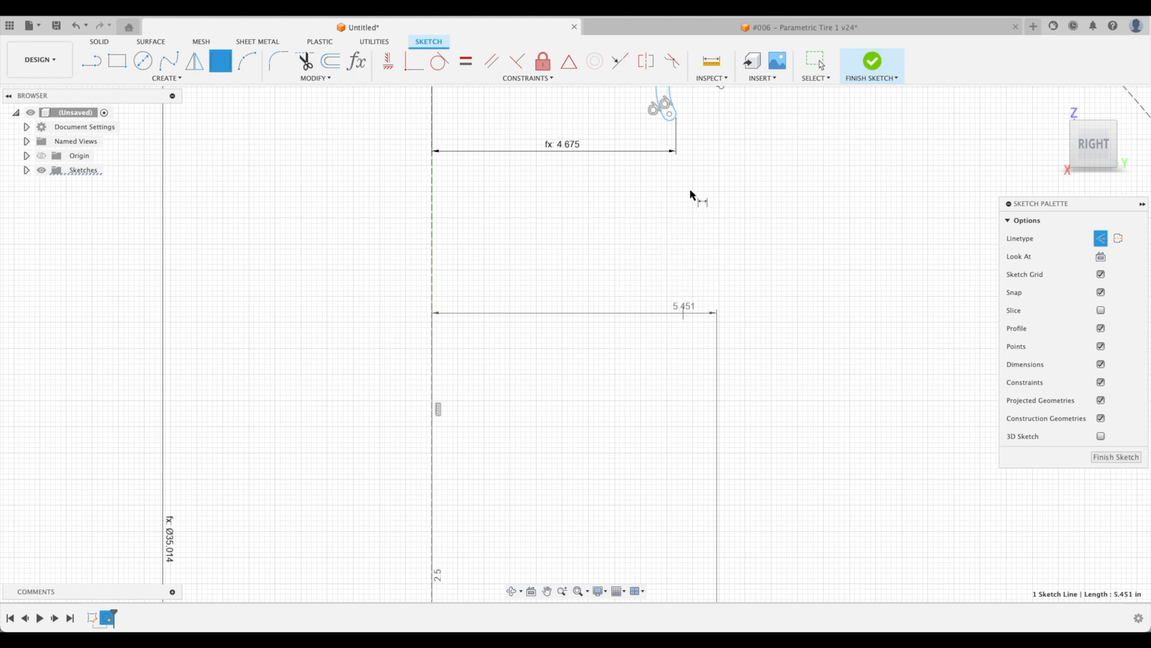
pyautogui.scroll(6, 665, 120)
pyautogui.click(676, 123)
pyautogui.scroll(-2, 805, 229)
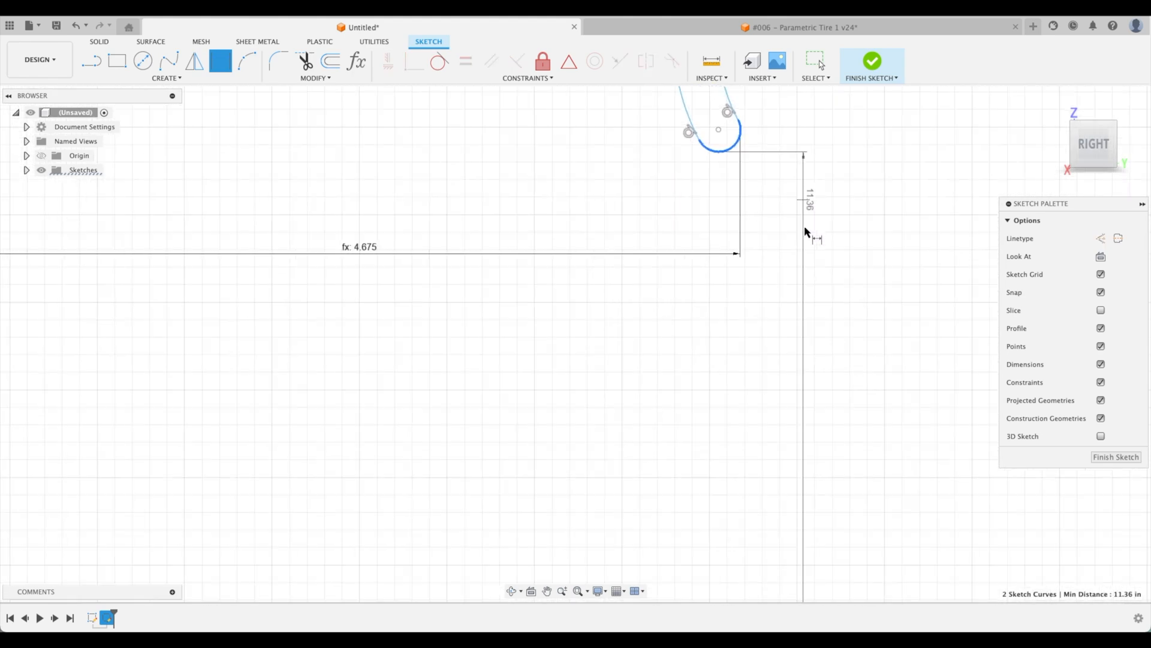
pyautogui.scroll(-2, 807, 234)
pyautogui.click(876, 318)
pyautogui.write('r')
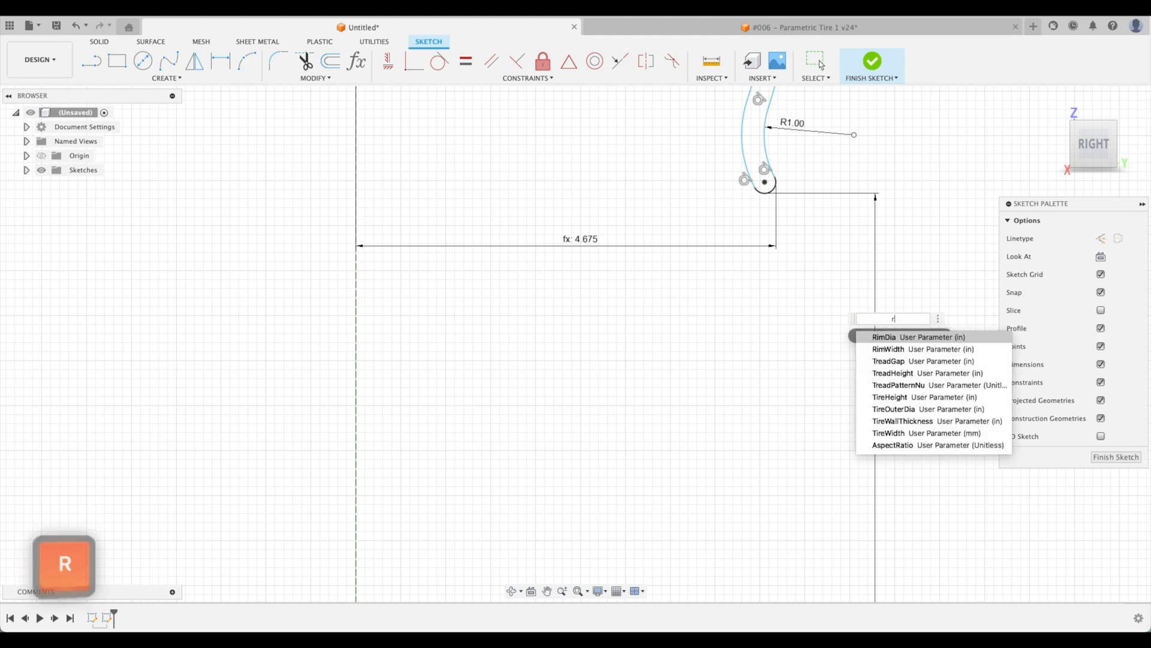
pyautogui.write('im')
pyautogui.press('Tab')
pyautogui.write('/2')
pyautogui.press('Return')
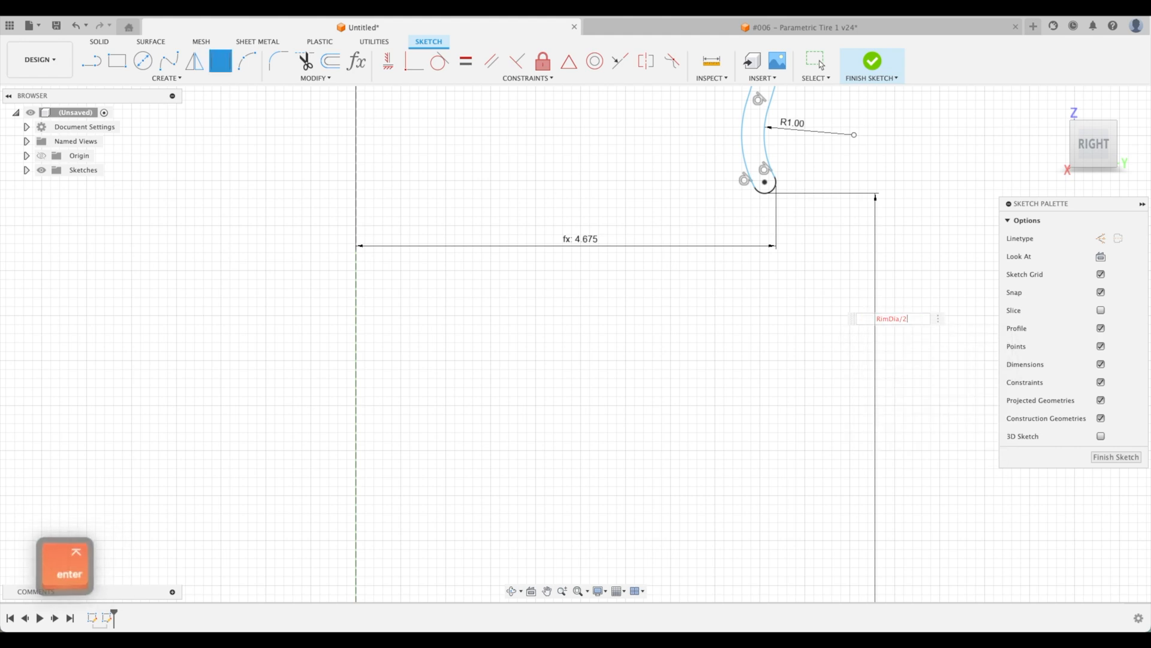
# Examine the dimensioned wall profile, especially the lower sidewall arcs and the joint between them
pyautogui.scroll(-4, 830, 303)
pyautogui.moveTo(899, 239)
pyautogui.mouseDown(button='middle')
pyautogui.moveTo(851, 311)
pyautogui.moveTo(877, 326)
pyautogui.moveTo(832, 310)
pyautogui.moveTo(754, 316)
pyautogui.mouseUp(button='middle')
pyautogui.scroll(-1, 859, 312)
pyautogui.scroll(-1, 729, 315)
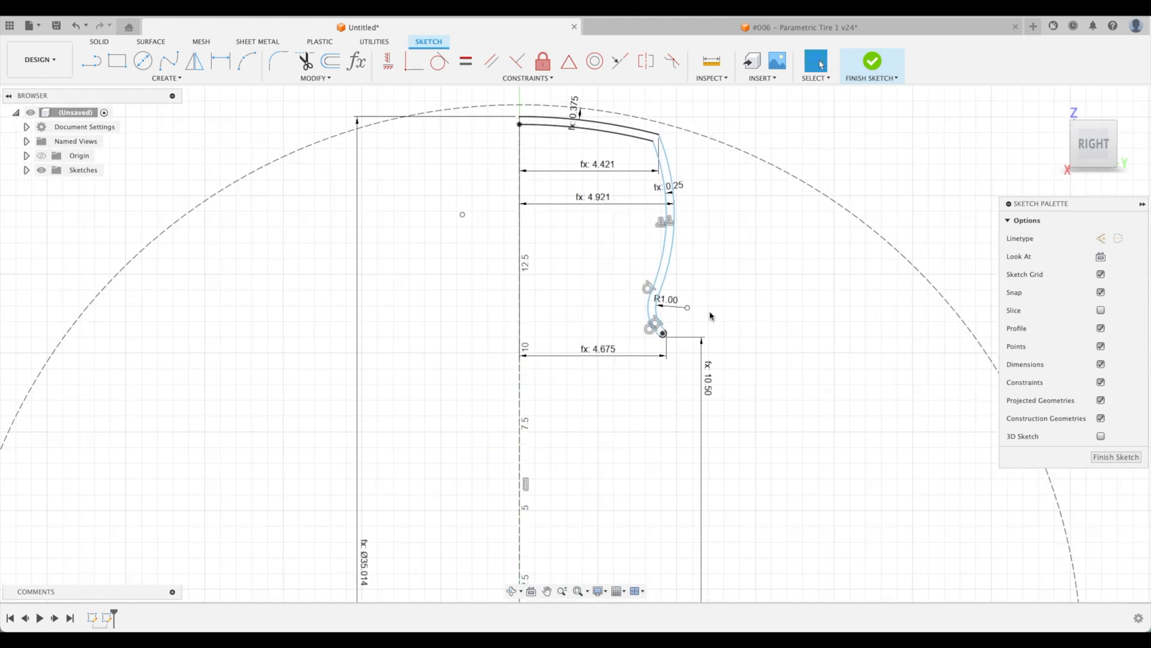
pyautogui.scroll(1, 703, 311)
pyautogui.press('Escape')
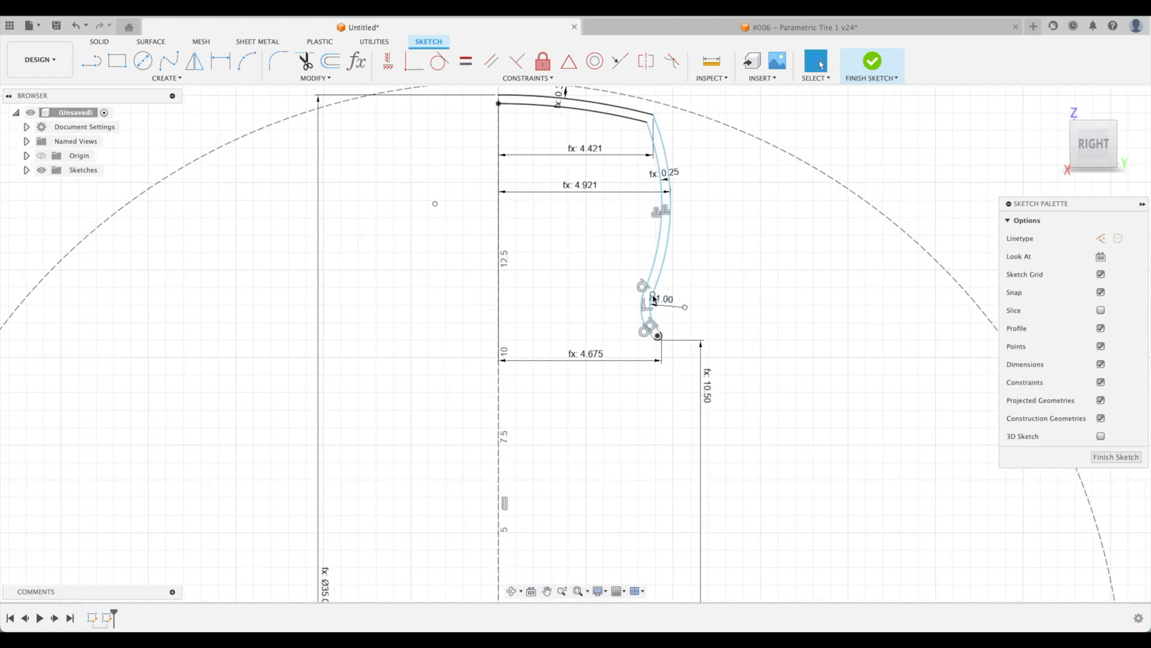
pyautogui.moveTo(755, 334); pyautogui.dragTo(707, 318, button='middle')
pyautogui.scroll(2, 699, 314)
pyautogui.press('Escape')
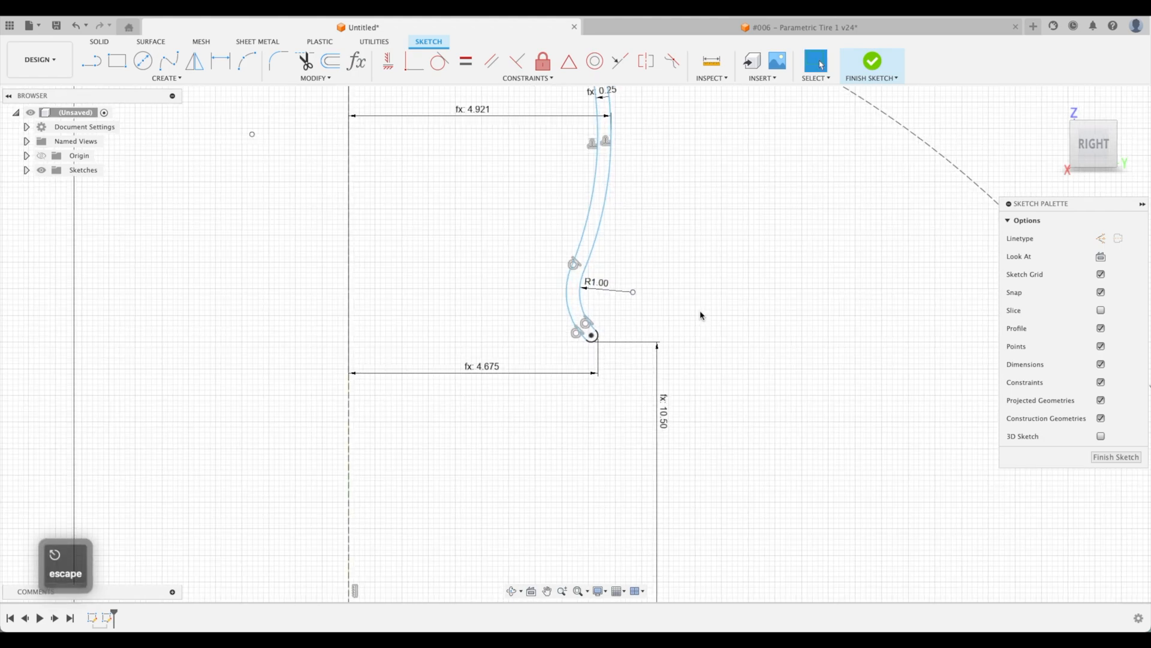
# Dimension the height from the horizontal construction line to the joint of the outer sidewall arcs as the end arc's height dimension plus 1 (d39+1)
pyautogui.scroll(-3, 696, 308)
pyautogui.press('d')
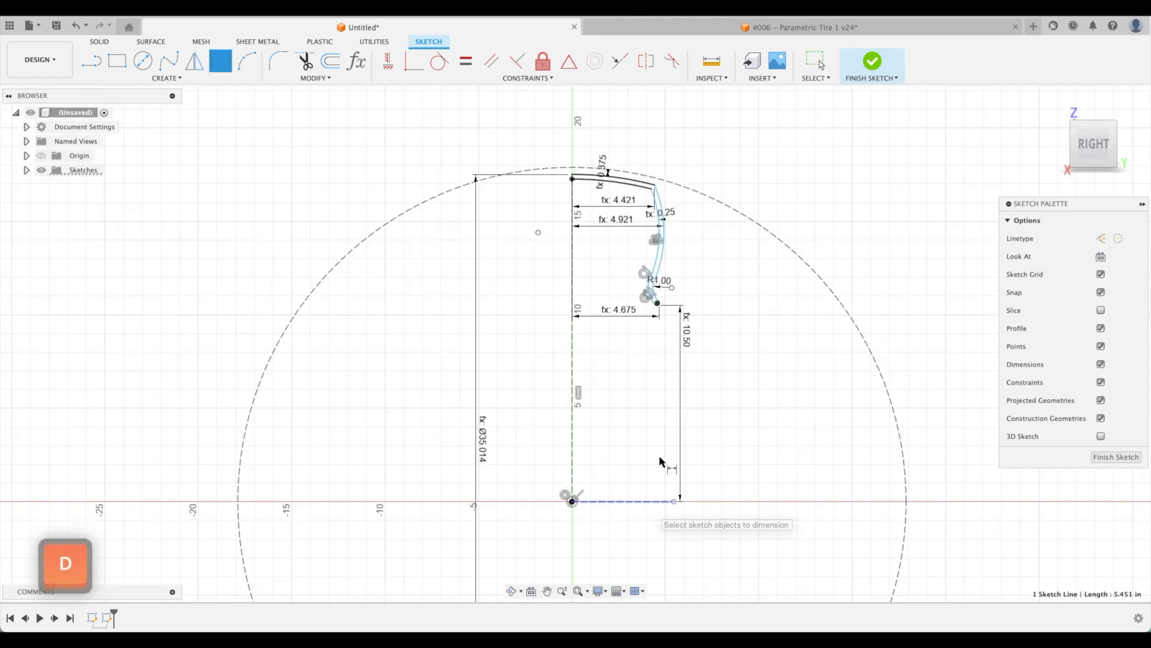
pyautogui.scroll(3, 660, 455)
pyautogui.click(681, 322)
pyautogui.scroll(2, 681, 322)
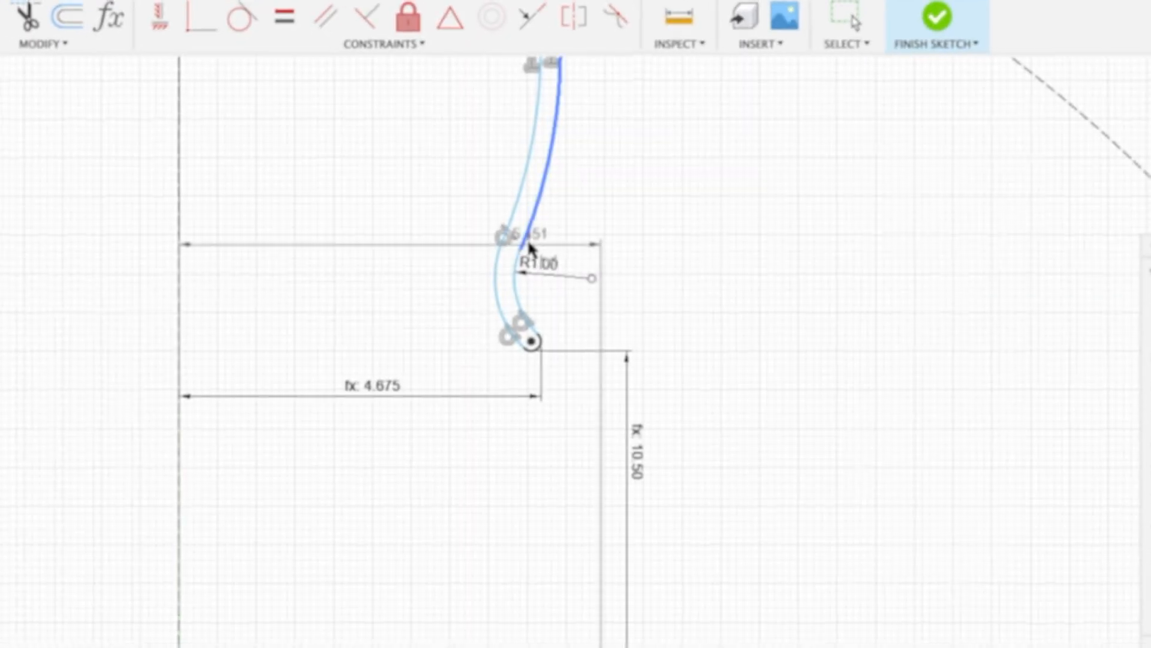
pyautogui.click(507, 249)
pyautogui.click(734, 320)
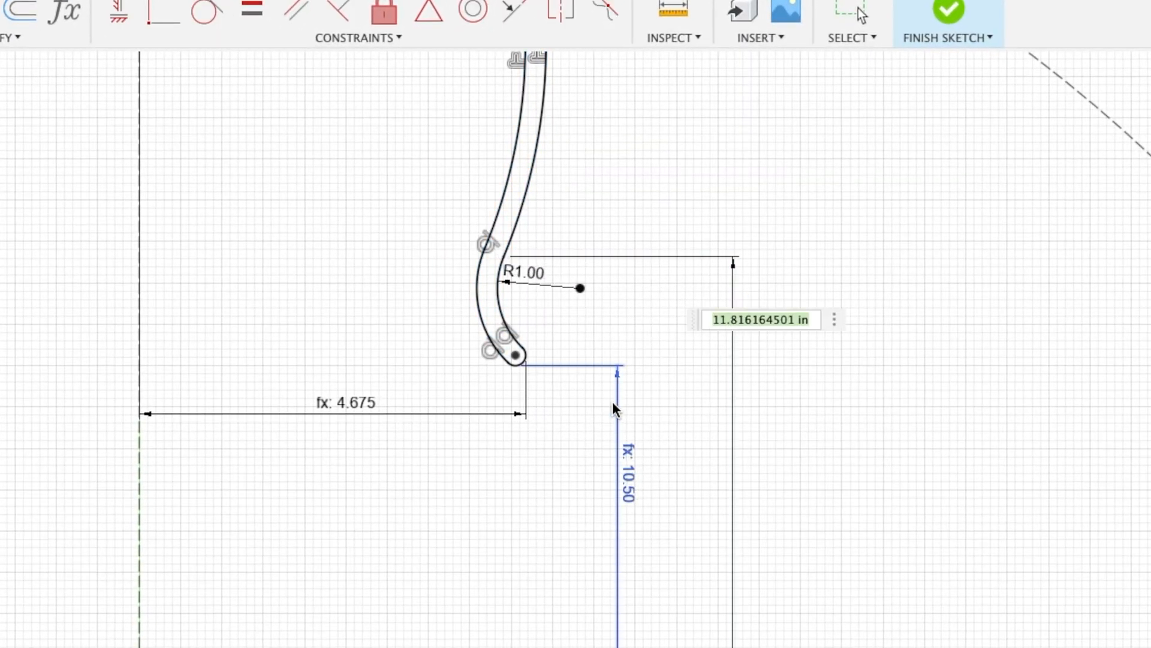
pyautogui.click(628, 477)
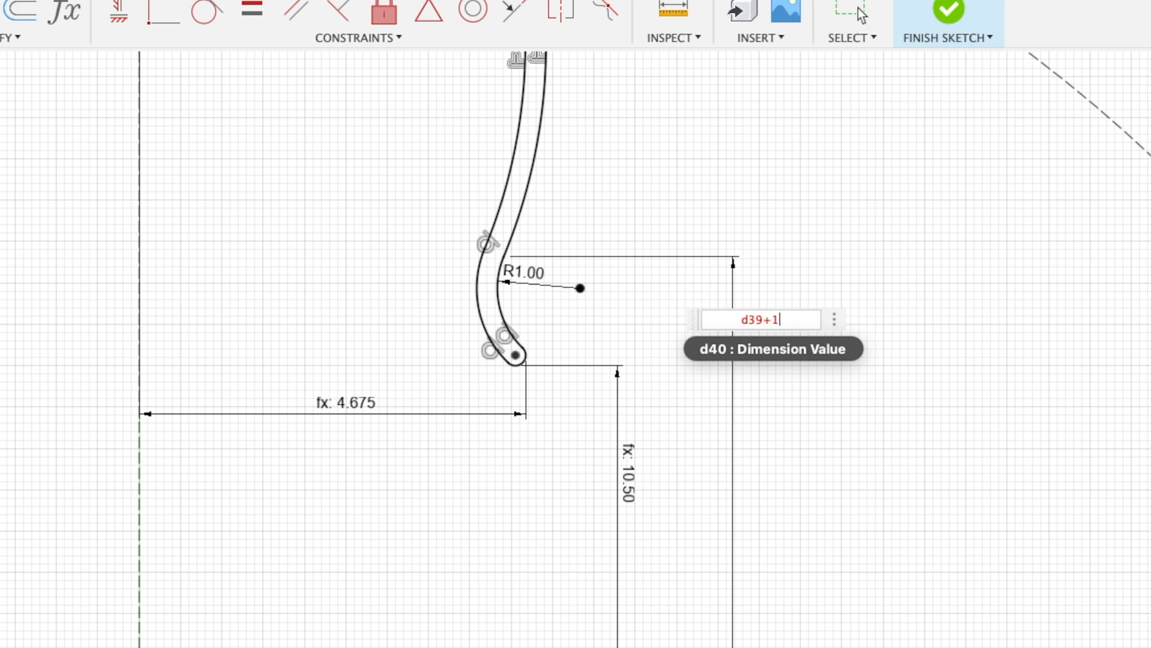
pyautogui.press('Return')
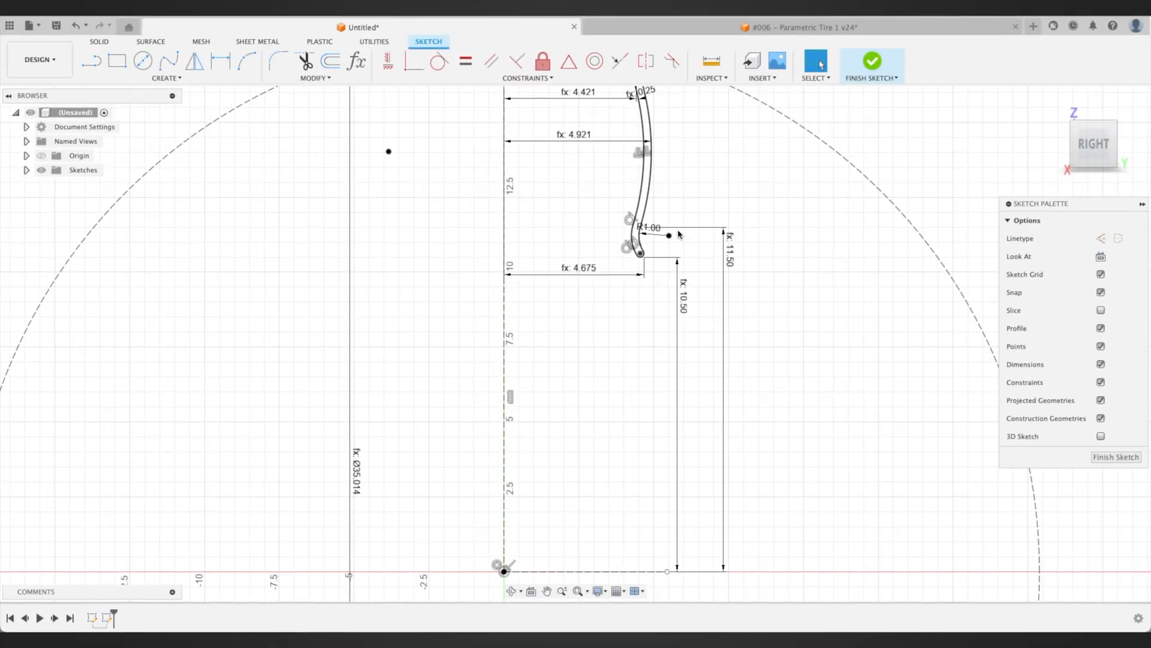
# Convert the vertical centerline from construction to regular geometry to close the wall profile, and finish the sketch
pyautogui.scroll(-4, 719, 174)
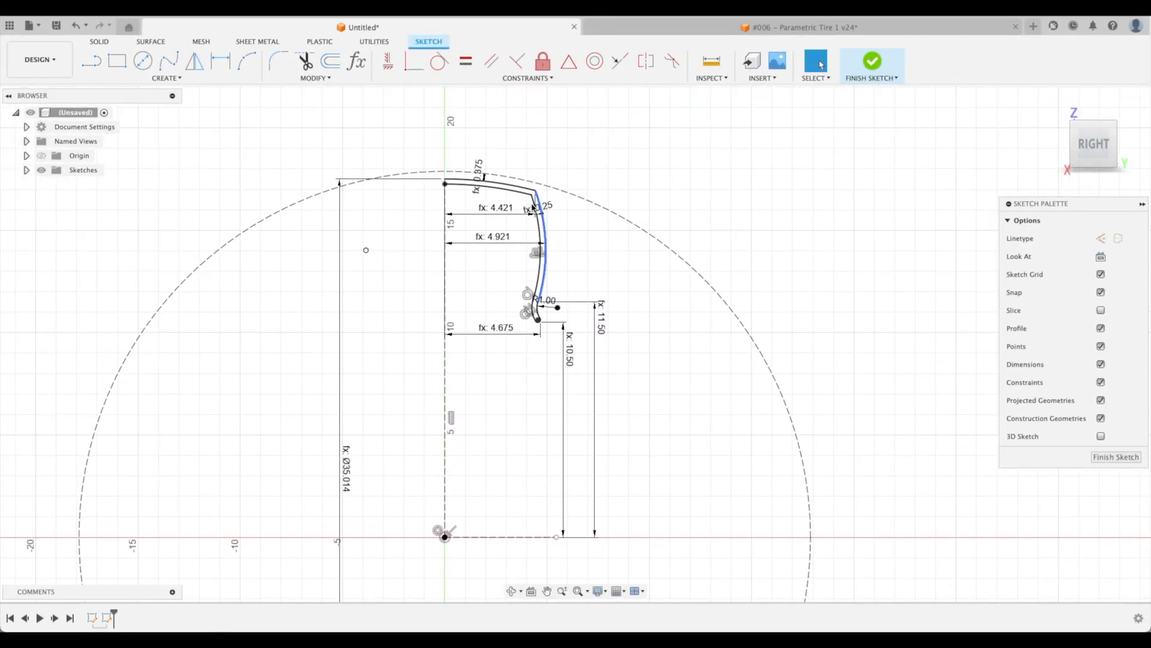
pyautogui.scroll(2, 533, 208)
pyautogui.scroll(3, 424, 178)
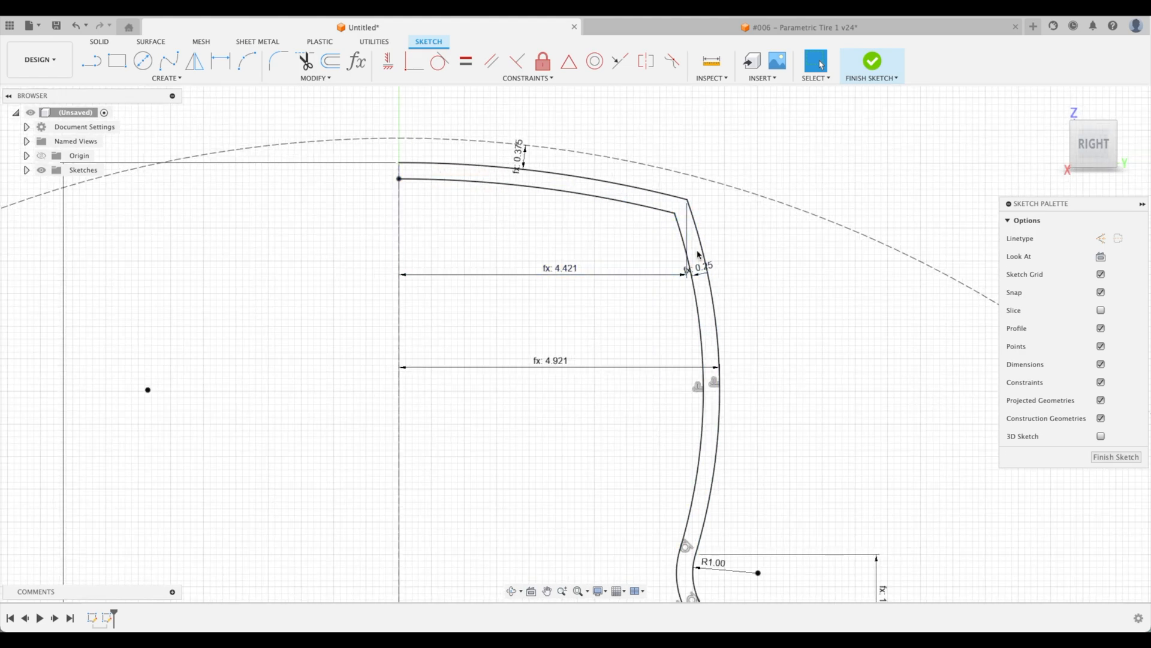
pyautogui.click(399, 237)
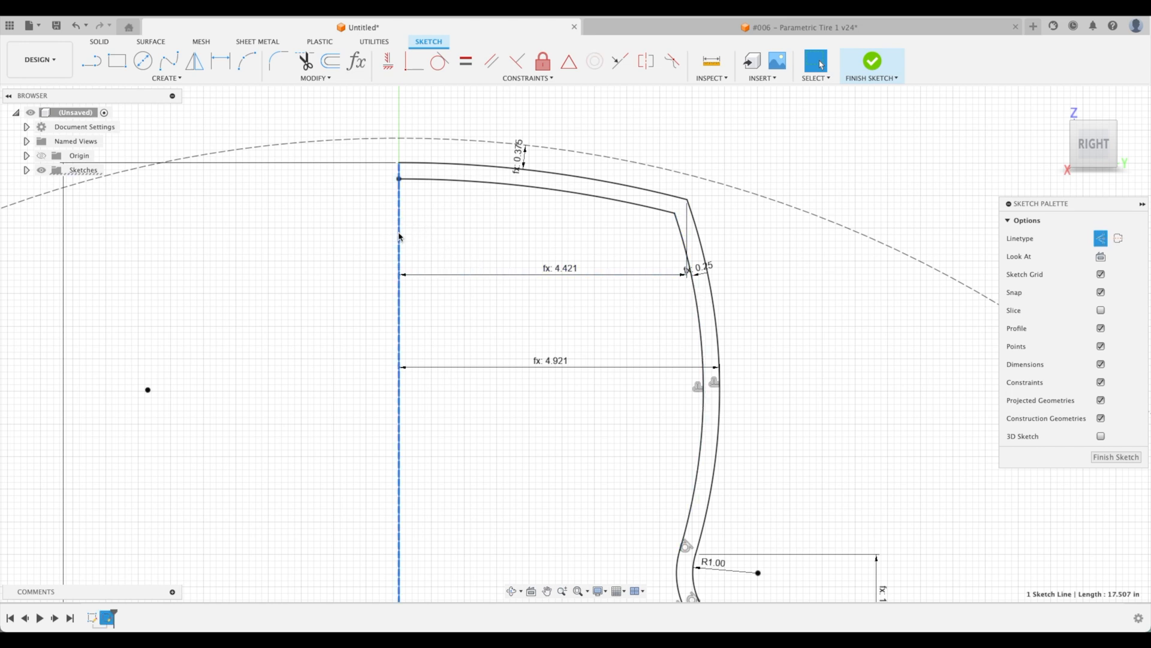
pyautogui.press('x')
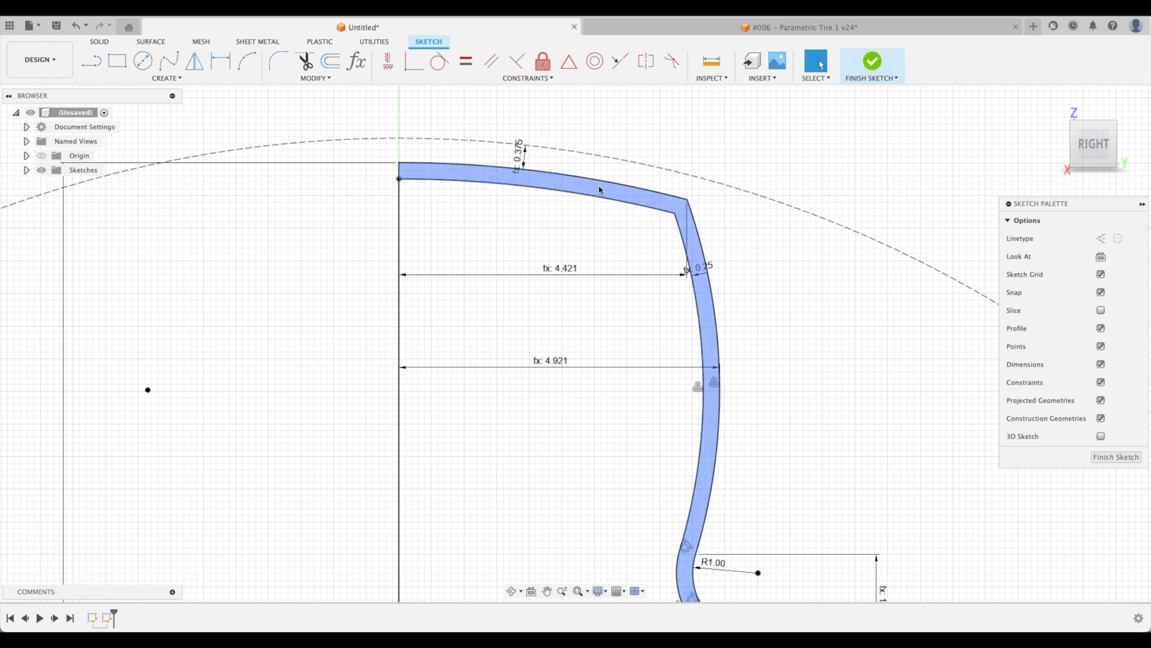
pyautogui.scroll(-5, 726, 348)
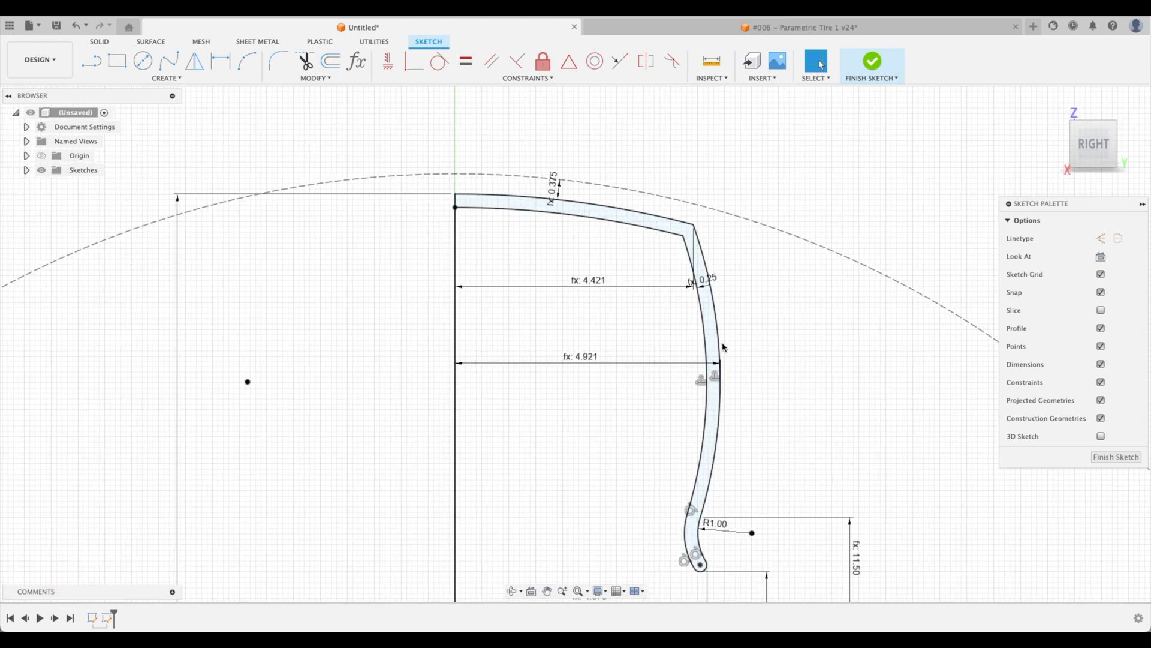
pyautogui.click(1120, 456)
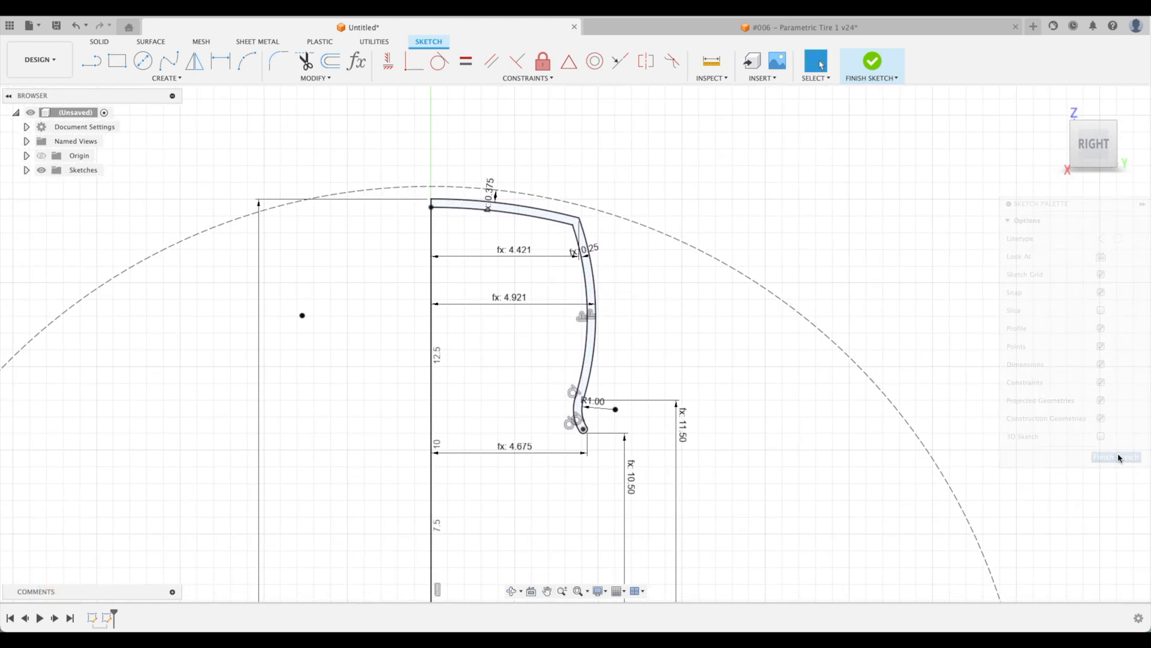
# Save the design as "Parametric Tire Learn It!" in the 006 - Parametric Tire project folder
pyautogui.click(57, 27)
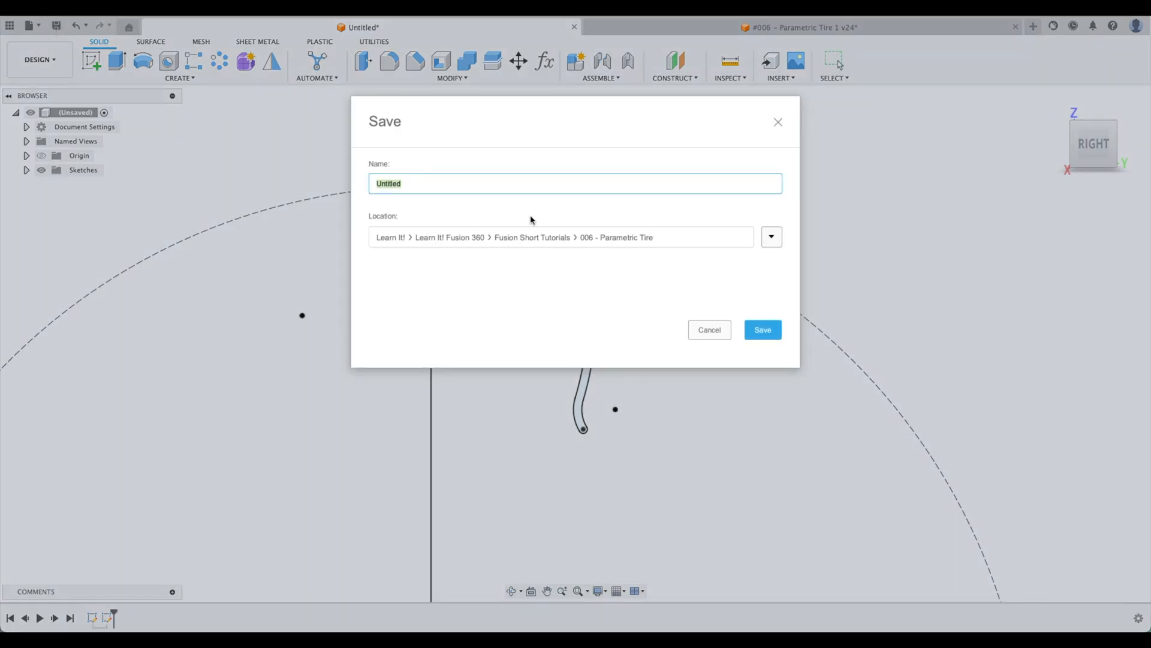
pyautogui.write('Para')
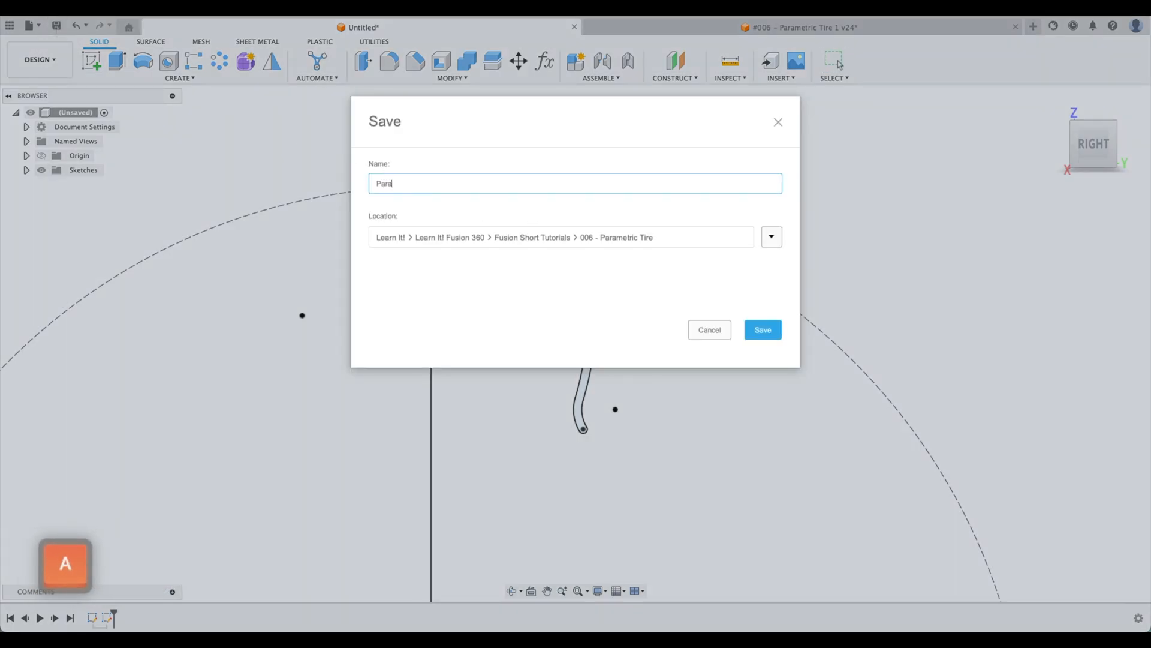
pyautogui.write('metric Tire')
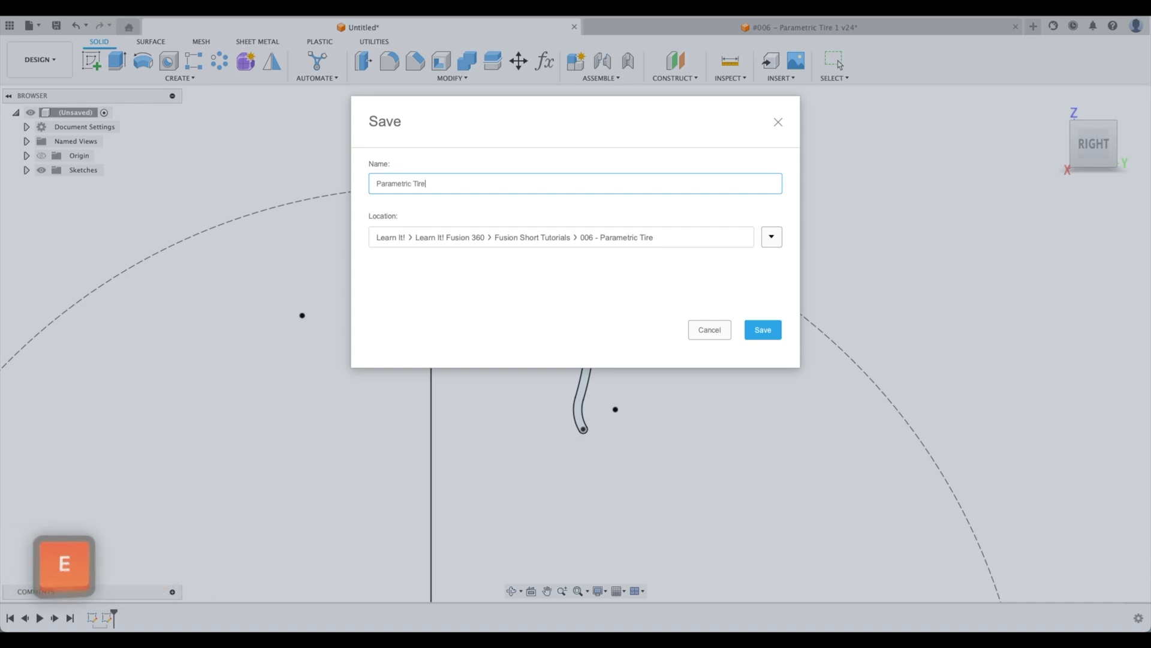
pyautogui.write(' Learn It!')
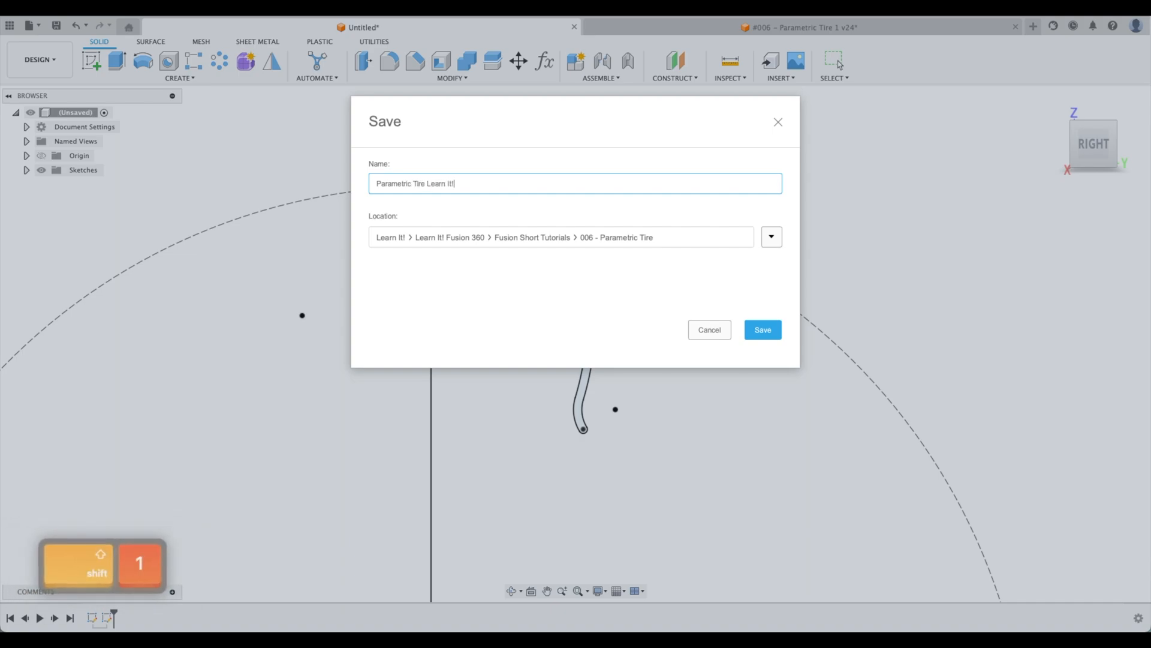
pyautogui.press('Return')
# Set the RimDia user parameter to 20 in to test the wall profile
pyautogui.moveTo(721, 253)
pyautogui.mouseDown(button='middle')
pyautogui.moveTo(602, 275)
pyautogui.moveTo(686, 265)
pyautogui.moveTo(579, 259)
pyautogui.mouseUp(button='middle')
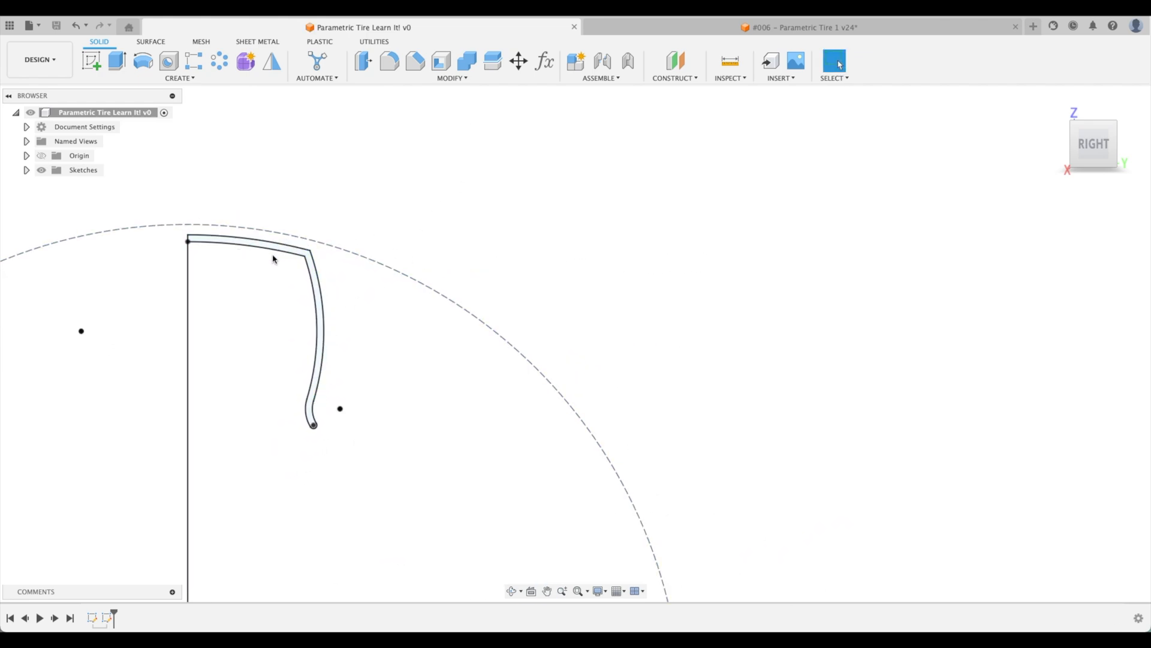
pyautogui.click(544, 61)
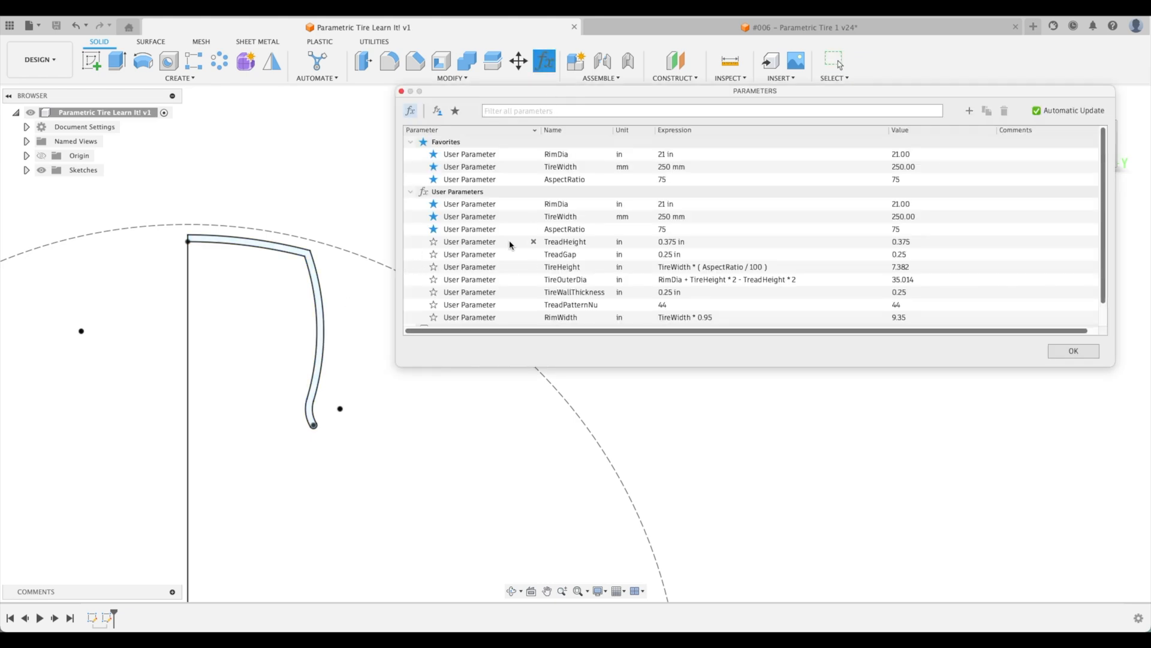
pyautogui.click(697, 154)
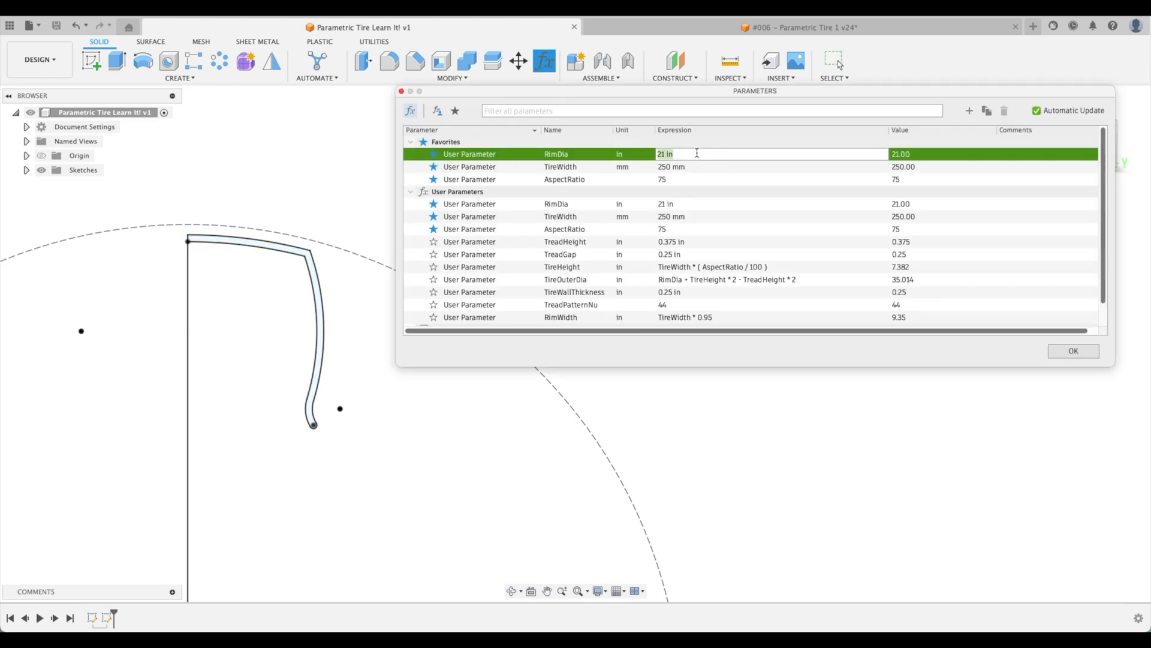
pyautogui.write('20')
pyautogui.press('Return')
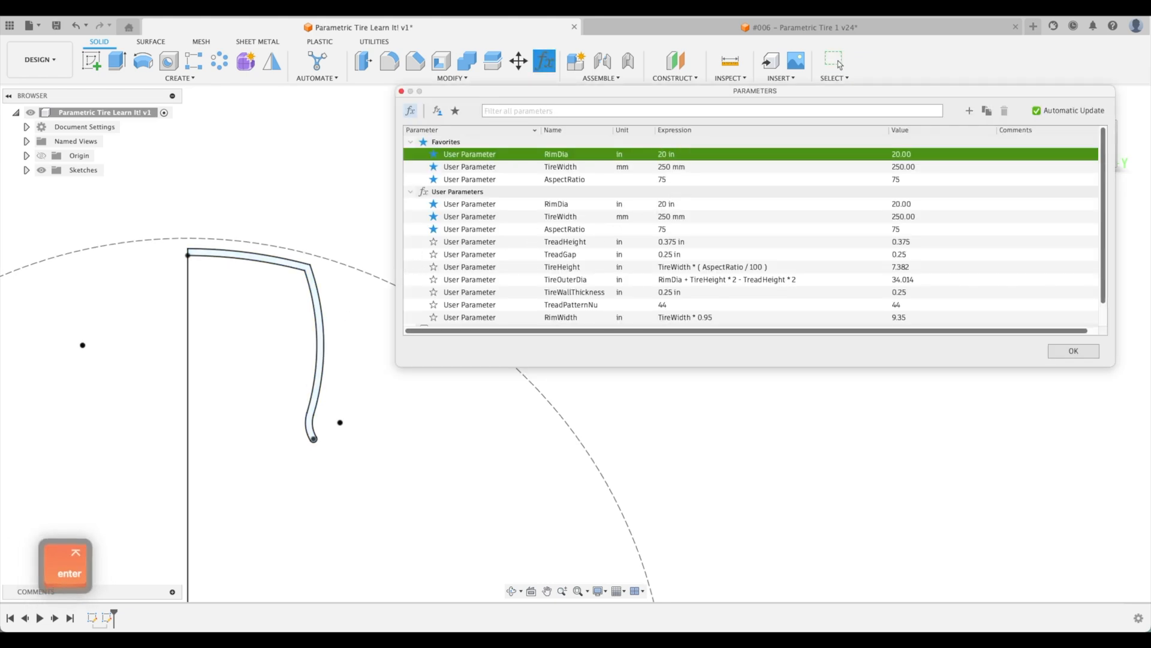
# Set the RimDia user parameter to 19 in
pyautogui.click(693, 154)
pyautogui.write('21')
pyautogui.press('BackSpace')
pyautogui.press('BackSpace')
pyautogui.write('19')
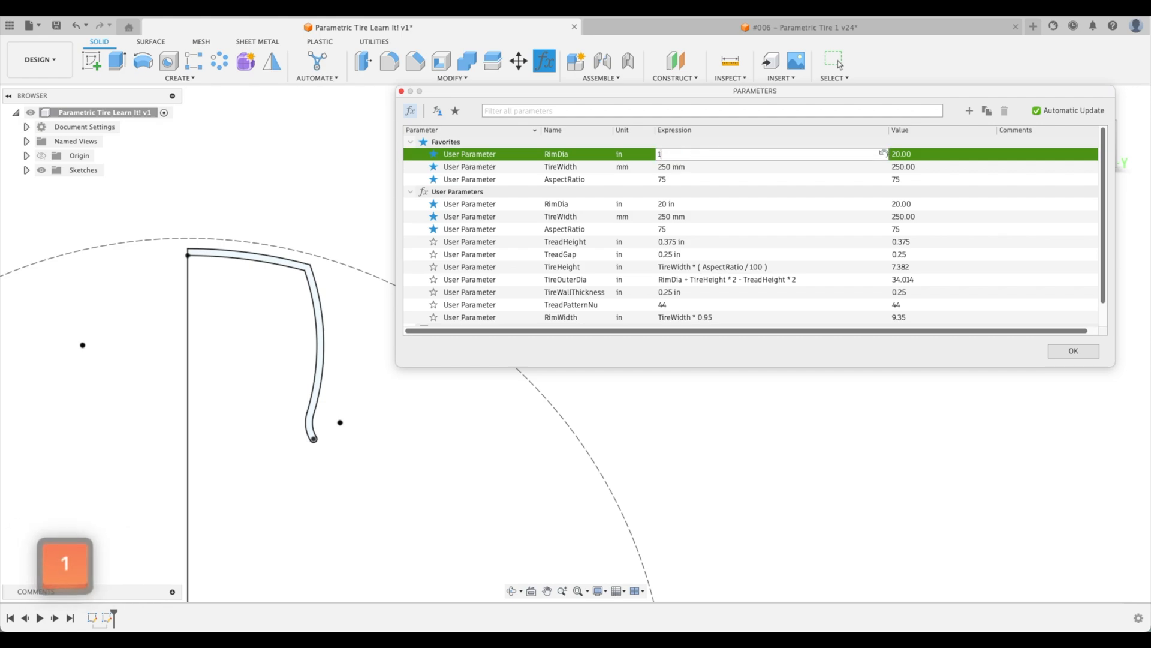
pyautogui.press('Return')
# Set the TireWidth user parameter to 200 mm and AspectRatio to 50
pyautogui.click(694, 167)
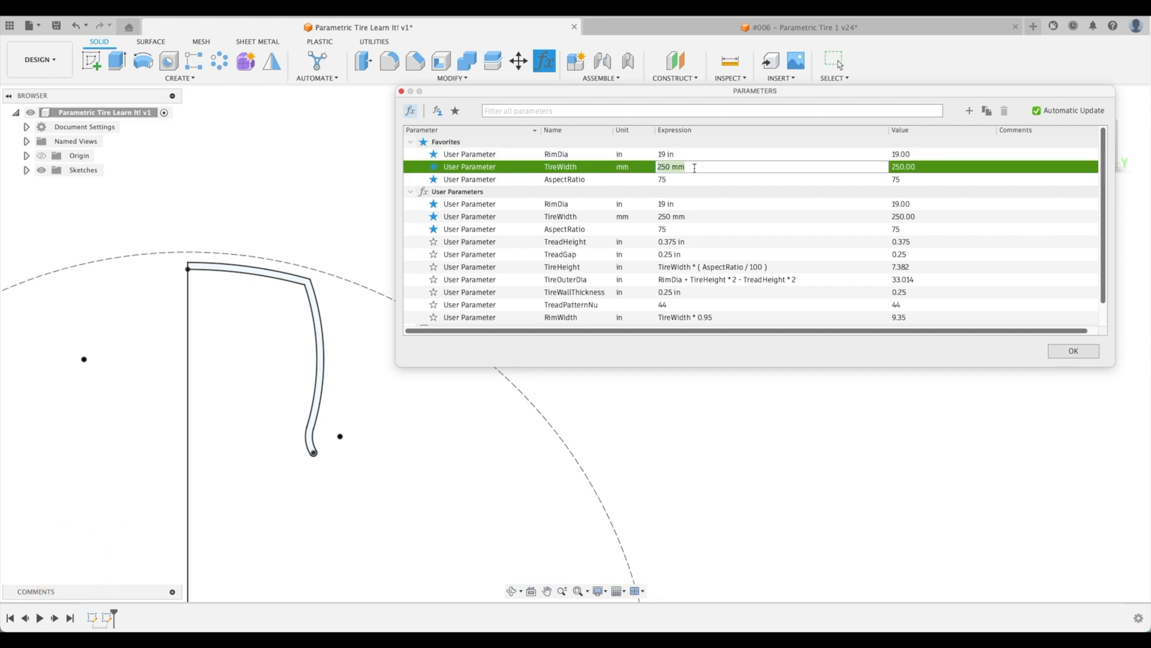
pyautogui.write('200')
pyautogui.press('Return')
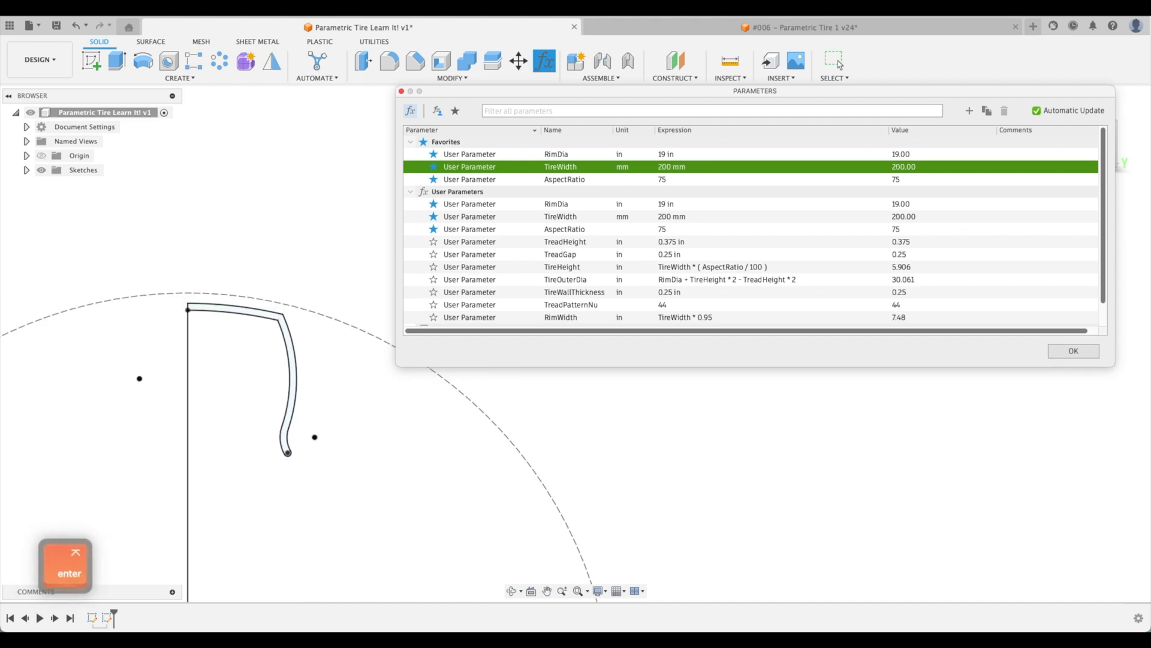
pyautogui.click(689, 179)
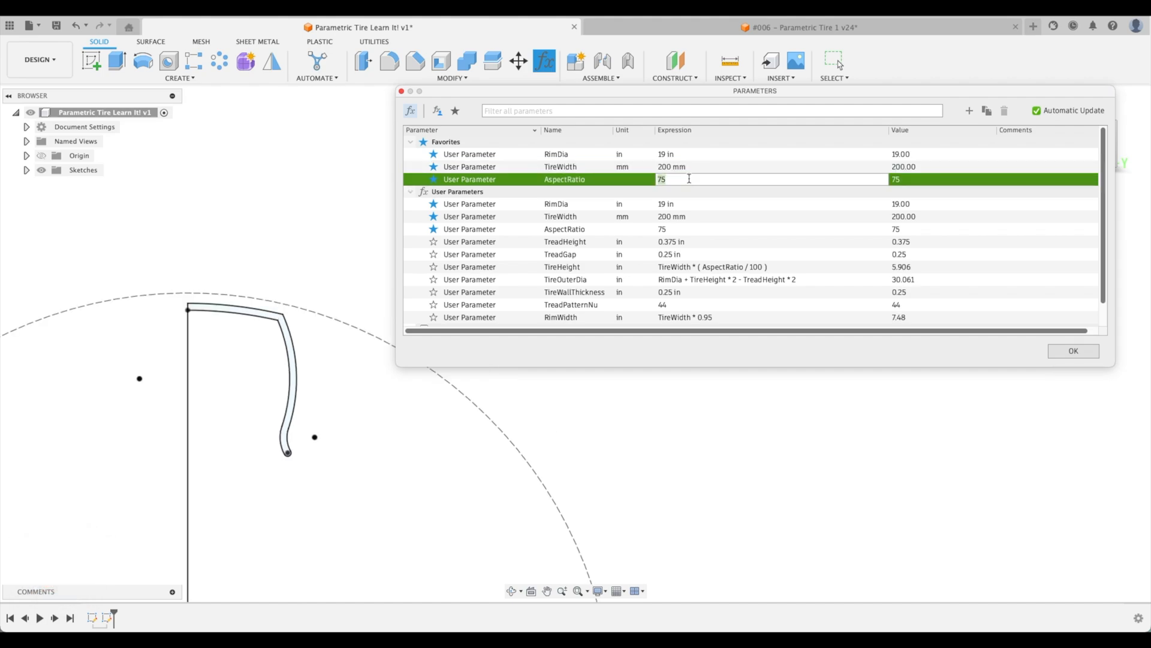
pyautogui.write('50')
pyautogui.press('Return')
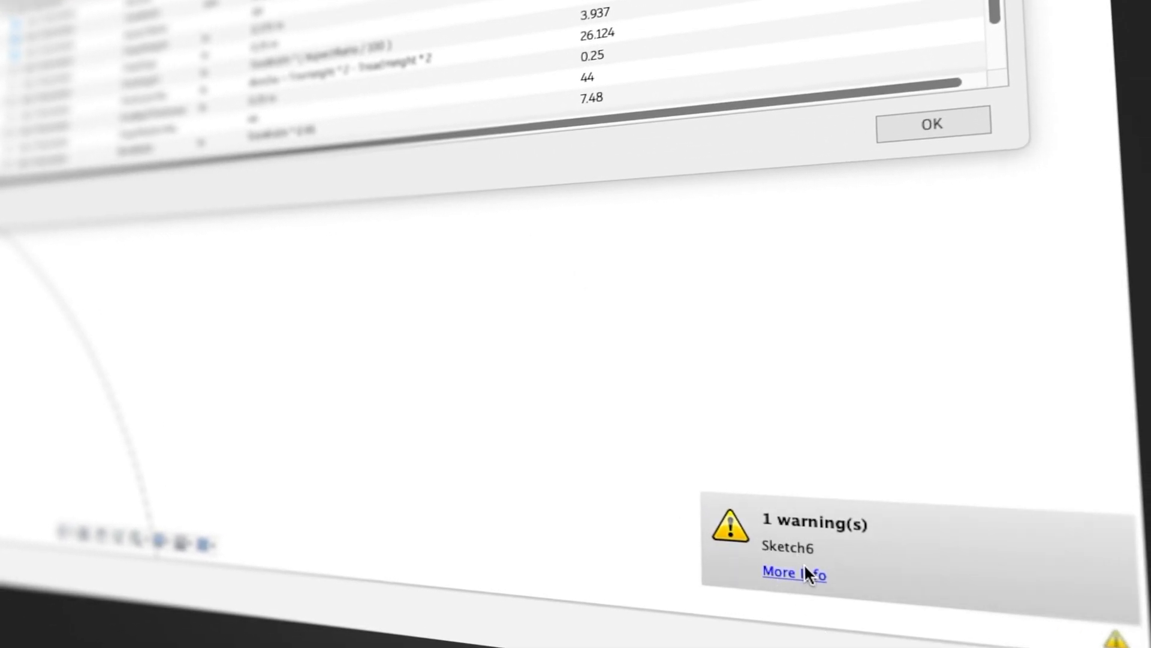
# Read the details of the sketch warning down to the reason for the failed compute, and close it
pyautogui.click(806, 574)
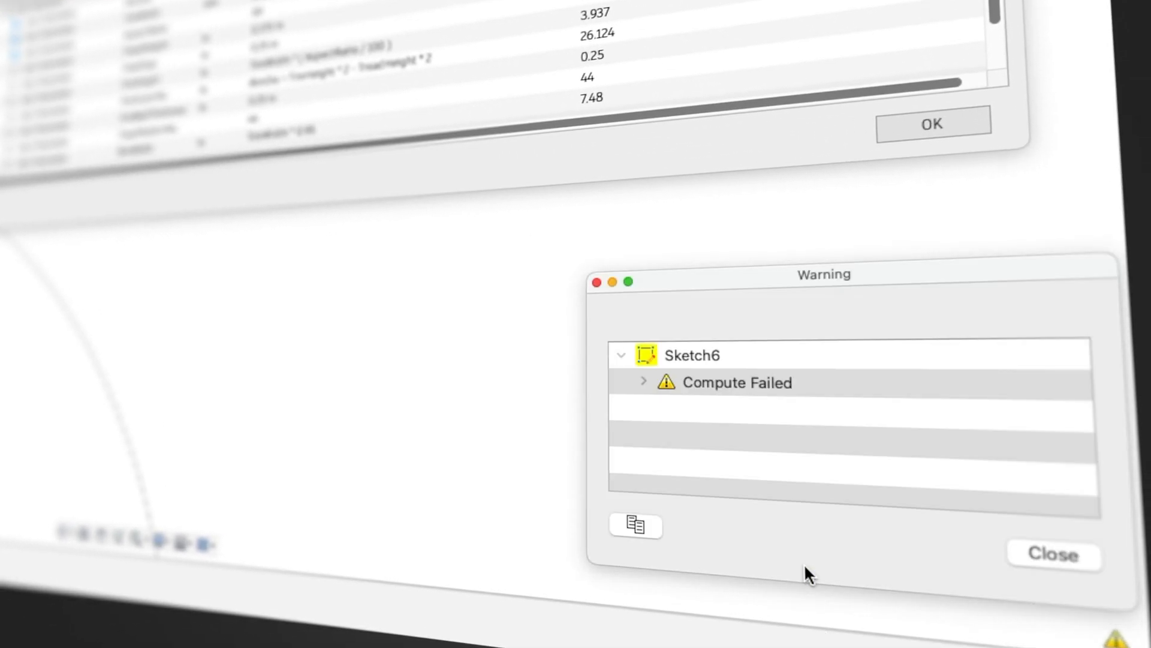
pyautogui.click(643, 382)
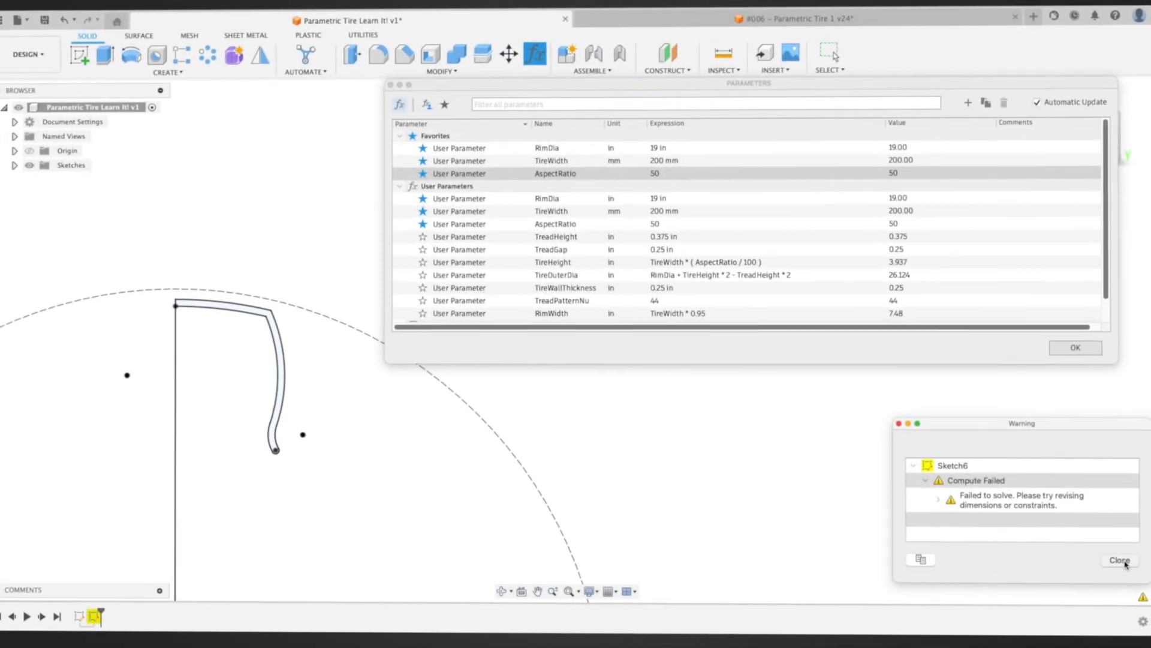
pyautogui.click(1057, 553)
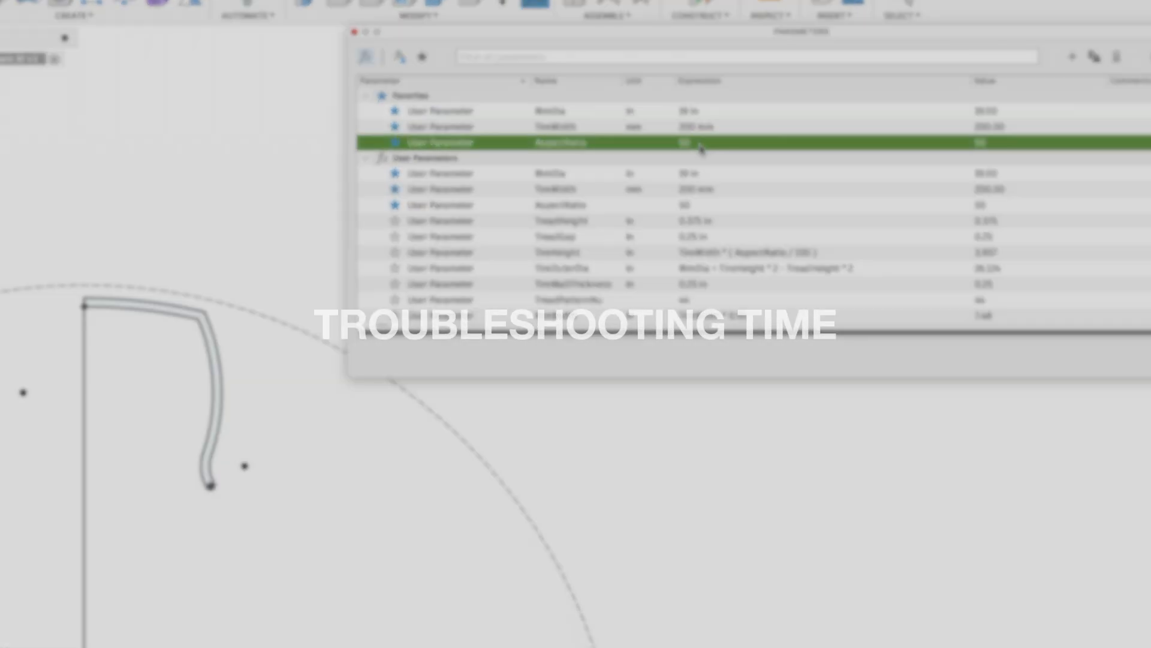
# Leave the user parameters, check the flagged wall-profile sketch, and delete the earlier sketch from the design history
pyautogui.doubleClick(673, 181)
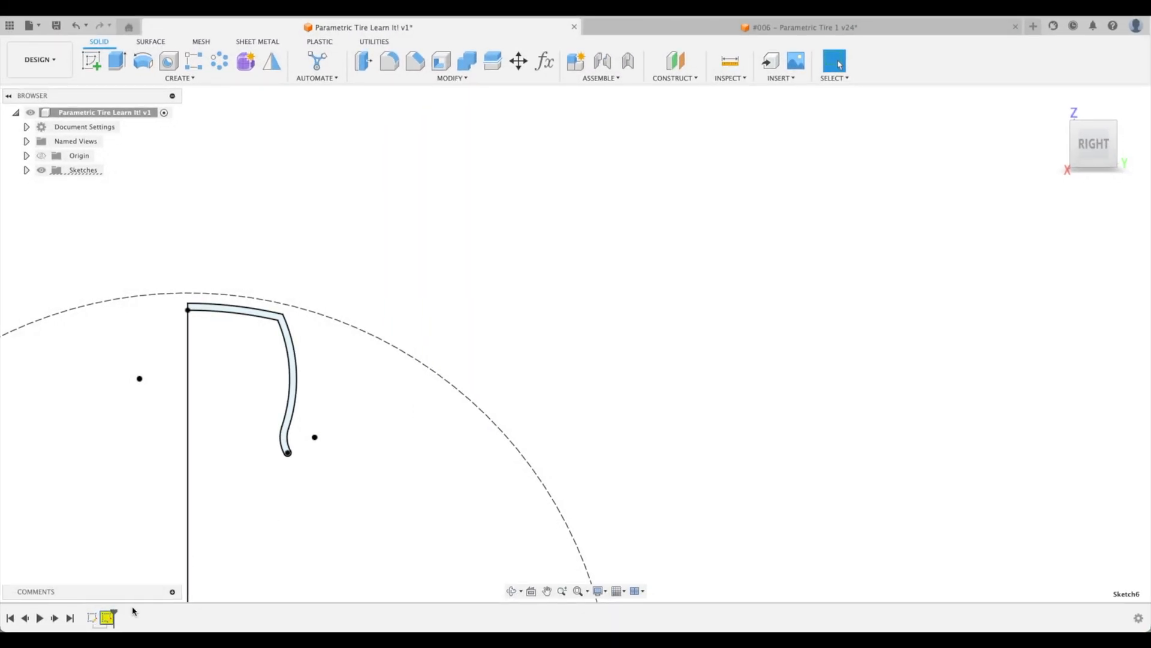
pyautogui.click(91, 618)
pyautogui.doubleClick(113, 617)
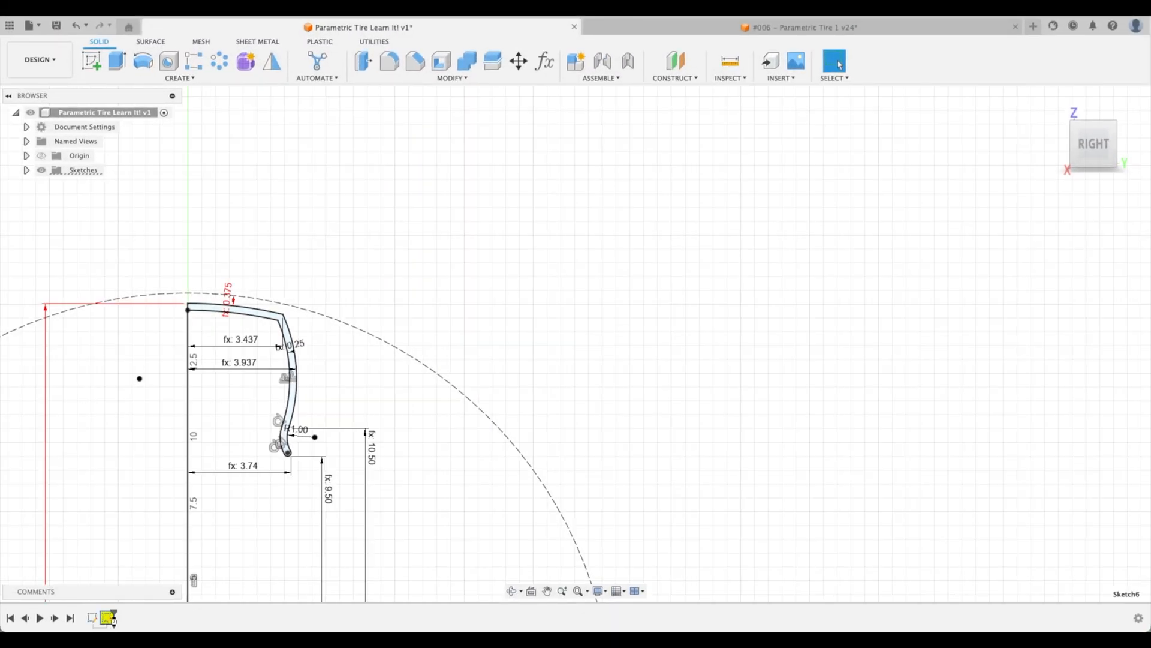
pyautogui.click(1132, 457)
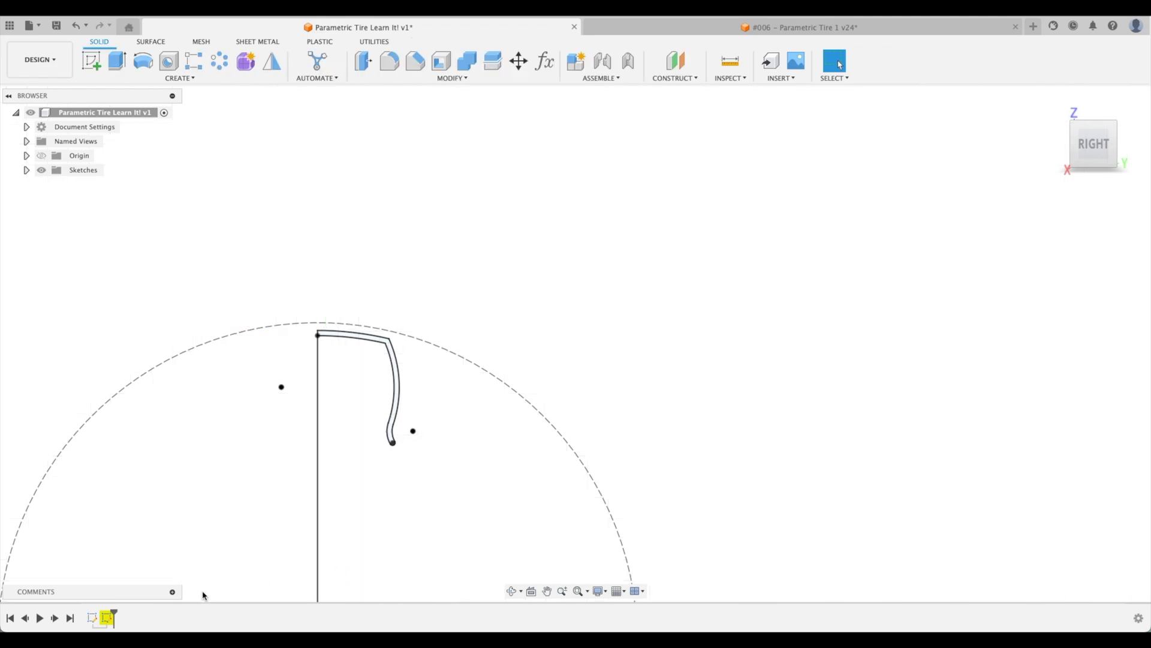
pyautogui.press('Delete')
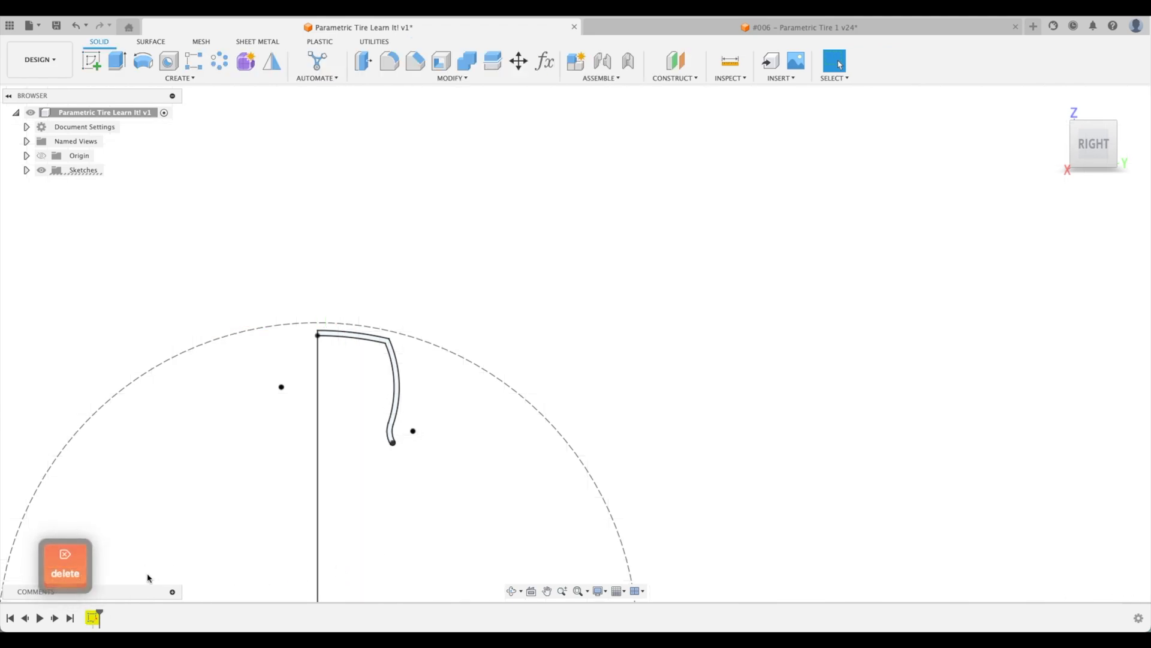
# Edit the wall-profile sketch and delete the dashed outer construction circle around the profile
pyautogui.doubleClick(94, 619)
pyautogui.scroll(5, 406, 357)
pyautogui.moveTo(410, 354)
pyautogui.mouseDown(button='middle')
pyautogui.moveTo(427, 323)
pyautogui.moveTo(685, 272)
pyautogui.mouseUp(button='middle')
pyautogui.scroll(-5, 654, 263)
pyautogui.moveTo(519, 334); pyautogui.dragTo(438, 225, button='middle')
pyautogui.scroll(5, 515, 336)
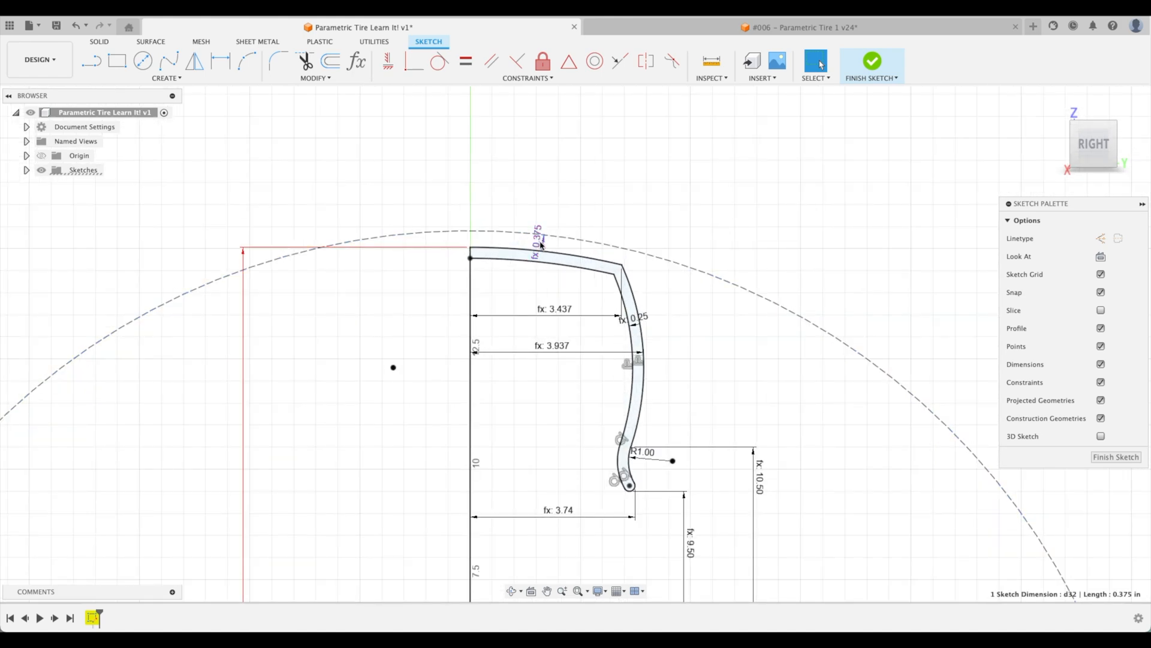
pyautogui.click(543, 234)
pyautogui.press('Delete')
# Delete the outer diameter dimension of the tire from the wall-profile sketch
pyautogui.scroll(-2, 579, 204)
pyautogui.scroll(-2, 594, 216)
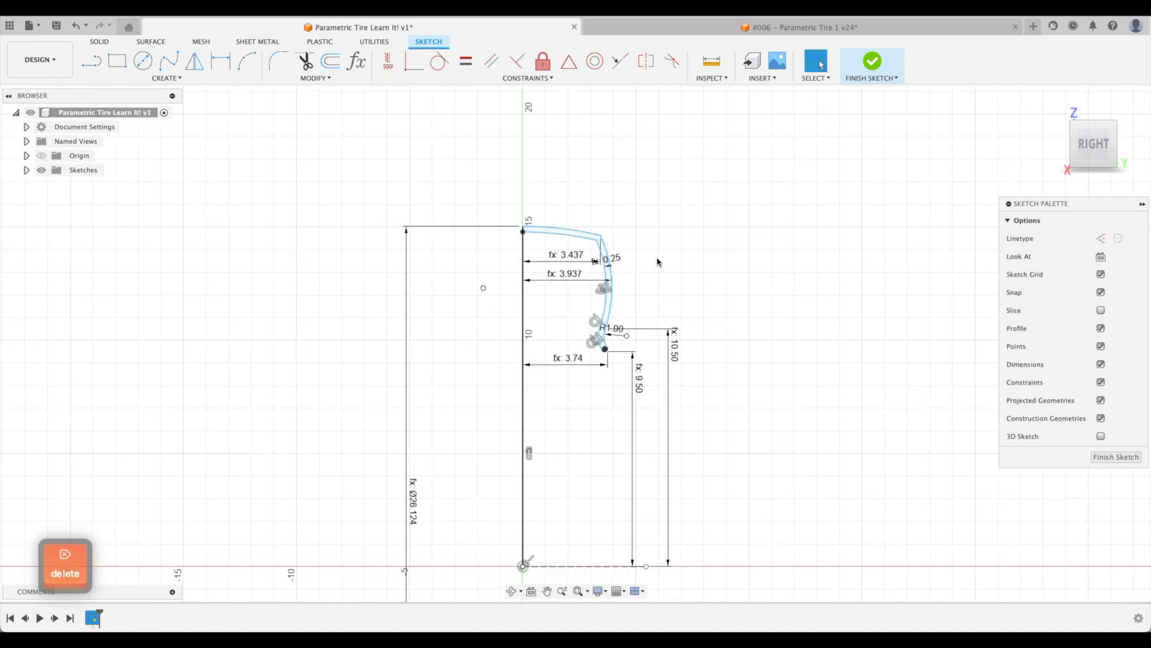
pyautogui.click(422, 456)
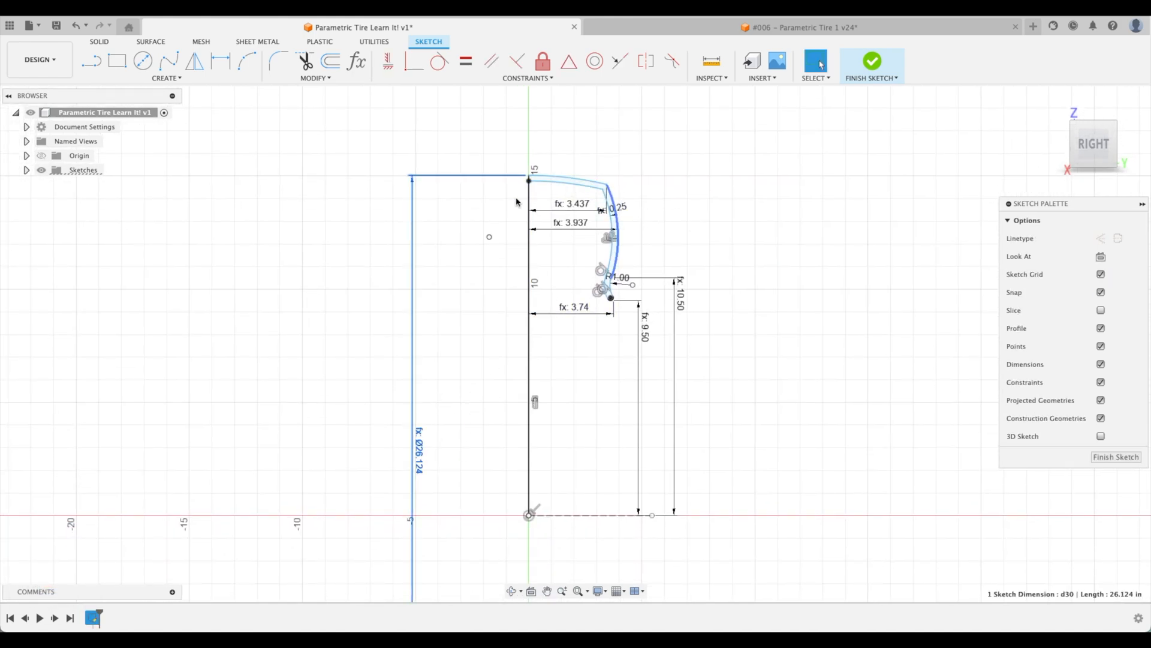
pyautogui.press('BackSpace')
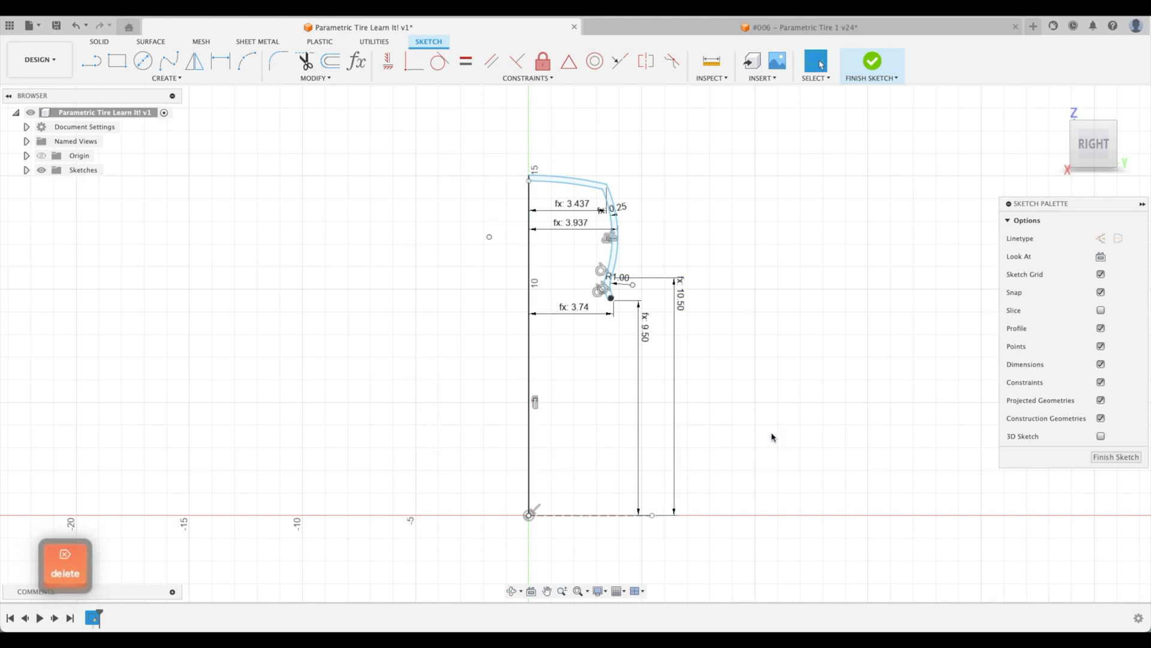
# Dimension the height from the horizontal construction line at the origin to the profile's upper centerline point as TireOuterDia/2
pyautogui.press('d')
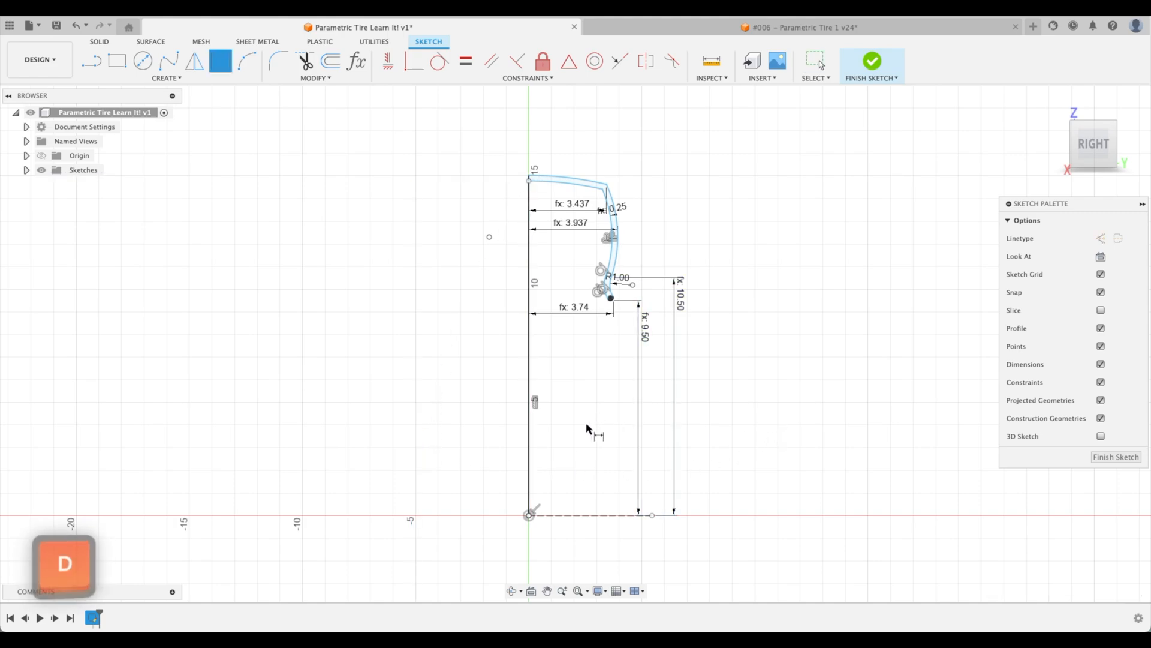
pyautogui.click(560, 515)
pyautogui.scroll(5, 504, 195)
pyautogui.click(569, 155)
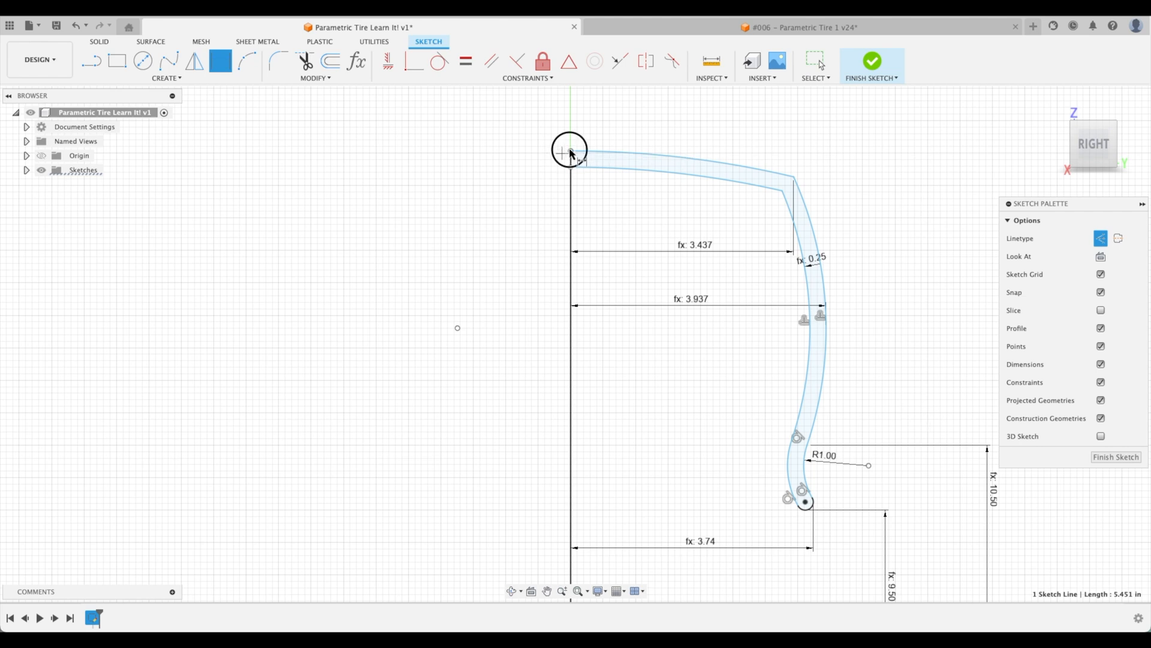
pyautogui.scroll(-4, 420, 258)
pyautogui.click(414, 309)
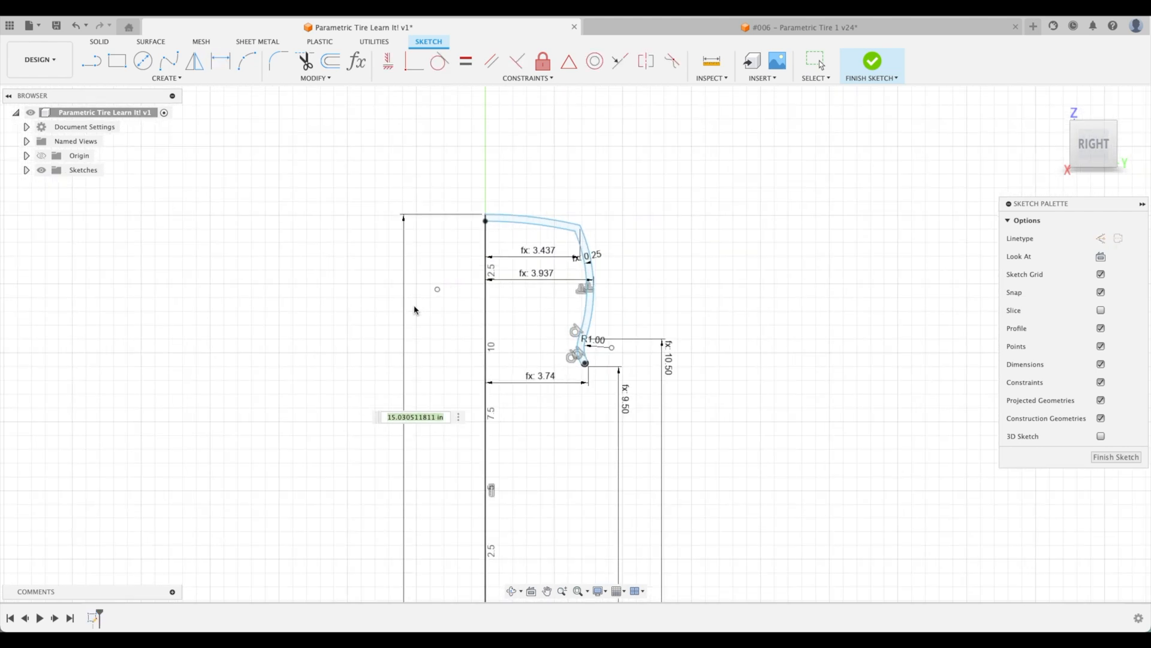
pyautogui.write('T')
pyautogui.press('Down')
pyautogui.press('Return')
pyautogui.write('/')
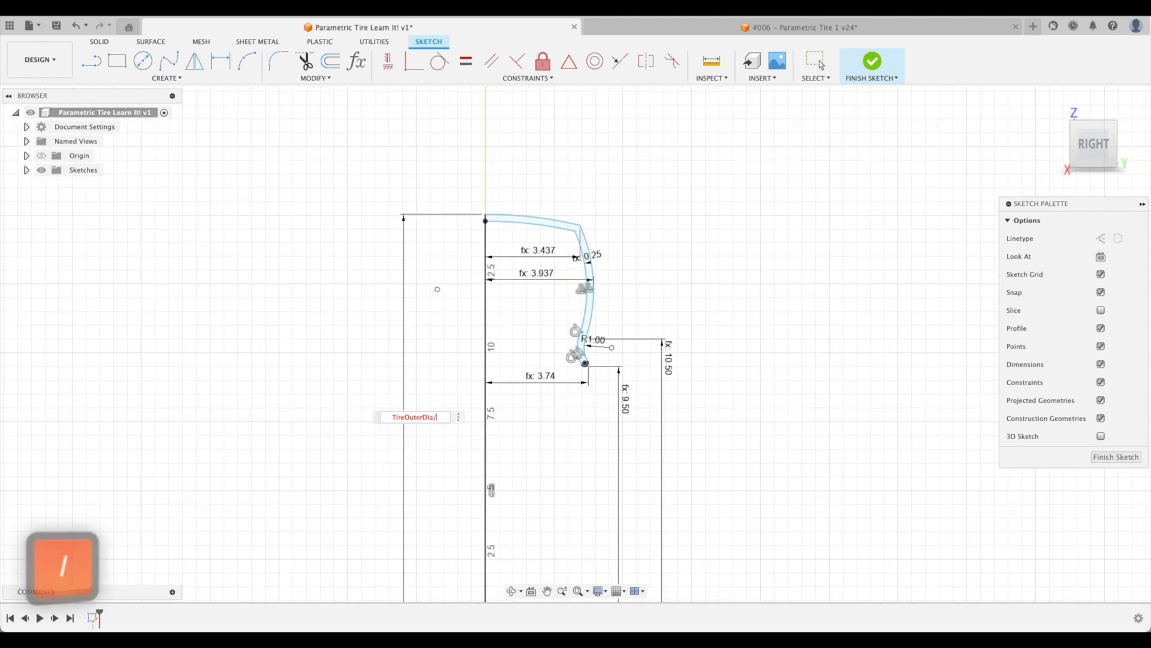
pyautogui.write('2')
pyautogui.press('Return')
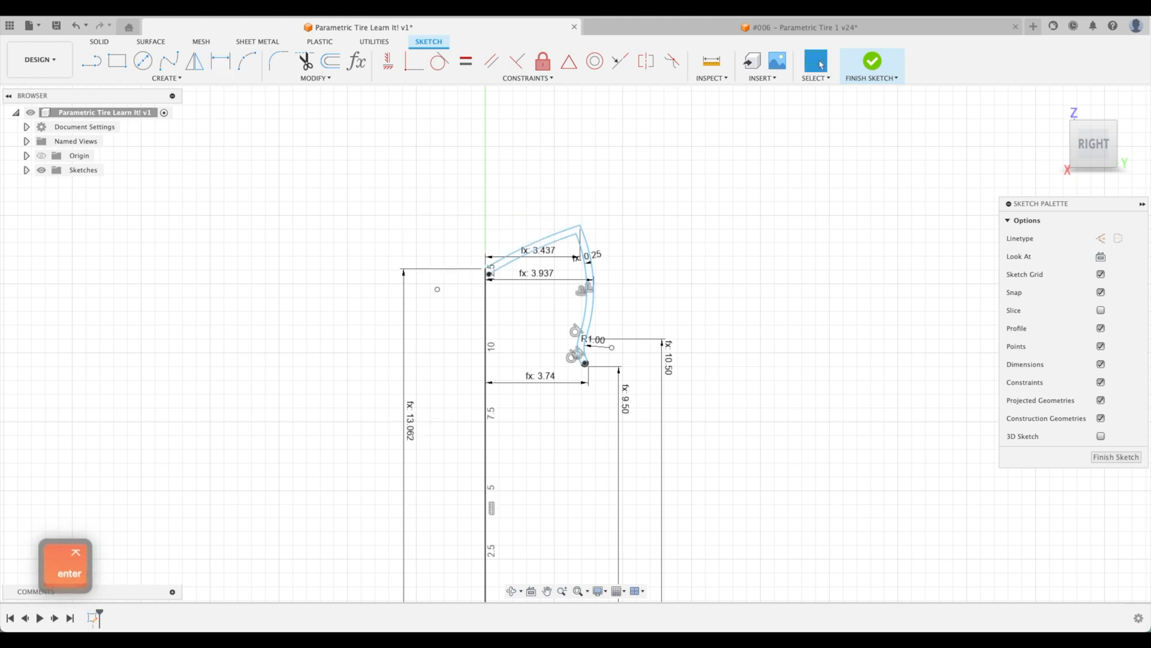
# Try TireOuterDia as the profile's overall height dimension and check the user parameters
pyautogui.doubleClick(411, 429)
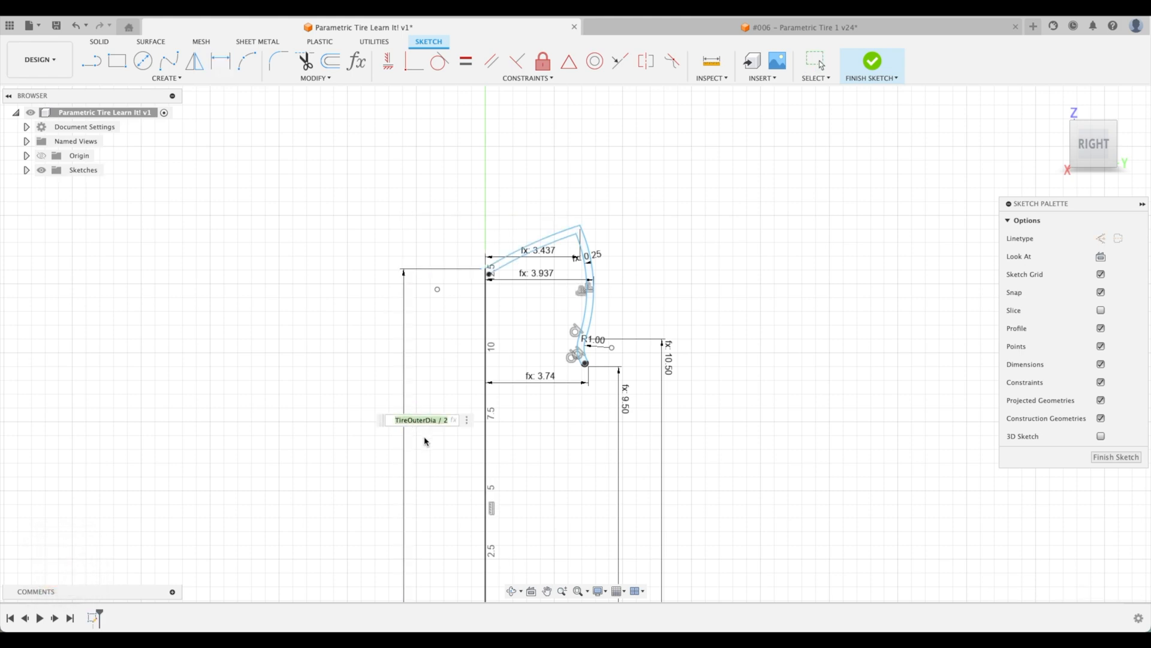
pyautogui.scroll(-2, 425, 441)
pyautogui.write('T')
pyautogui.press('Return')
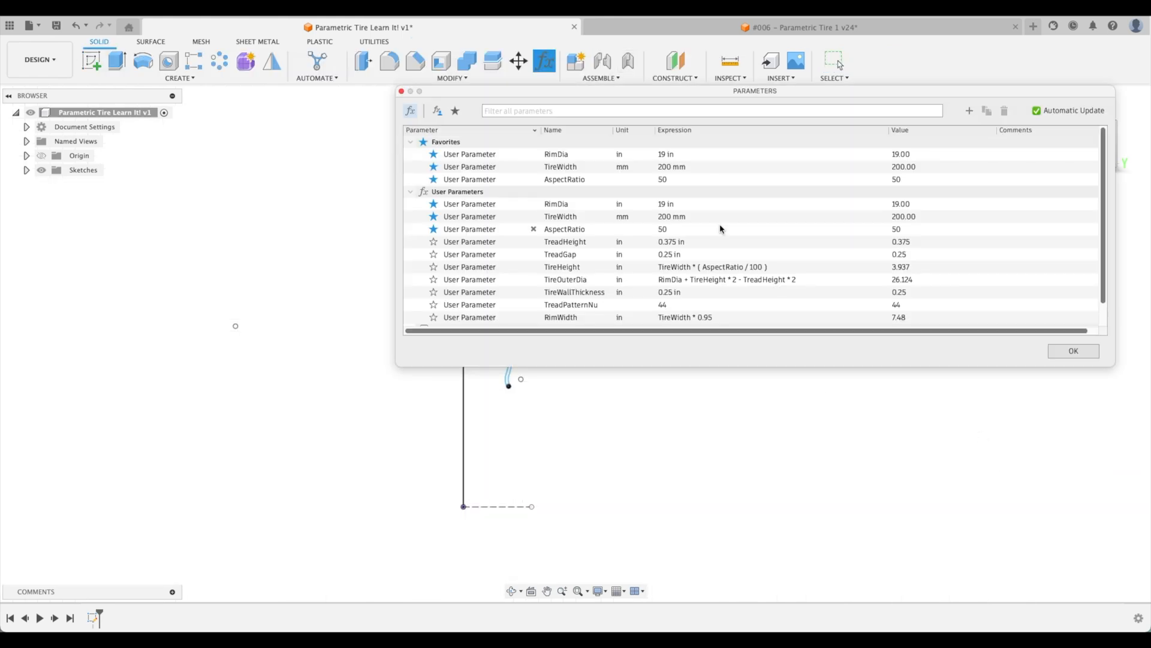
pyautogui.click(1055, 352)
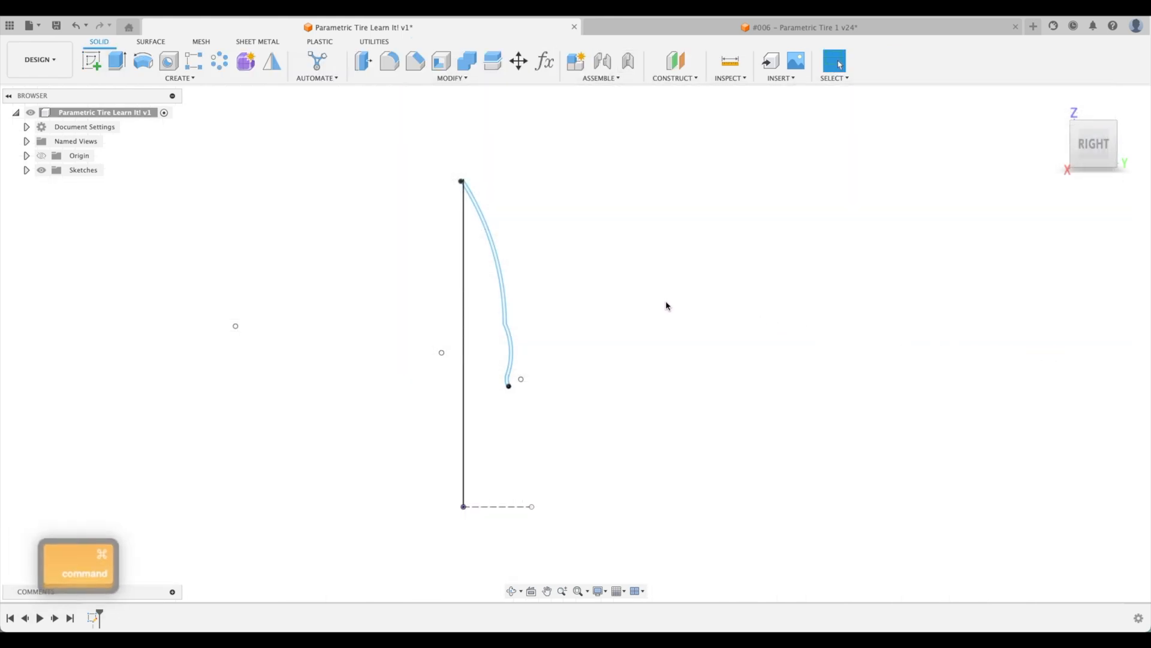
# Undo the height dimension edits and the deletions of the outer diameter dimension and construction circle
pyautogui.press('super+z')
pyautogui.press('super+z')
pyautogui.press('super+z')
pyautogui.press('super+z')
pyautogui.press('super+z')
pyautogui.press('super+z')
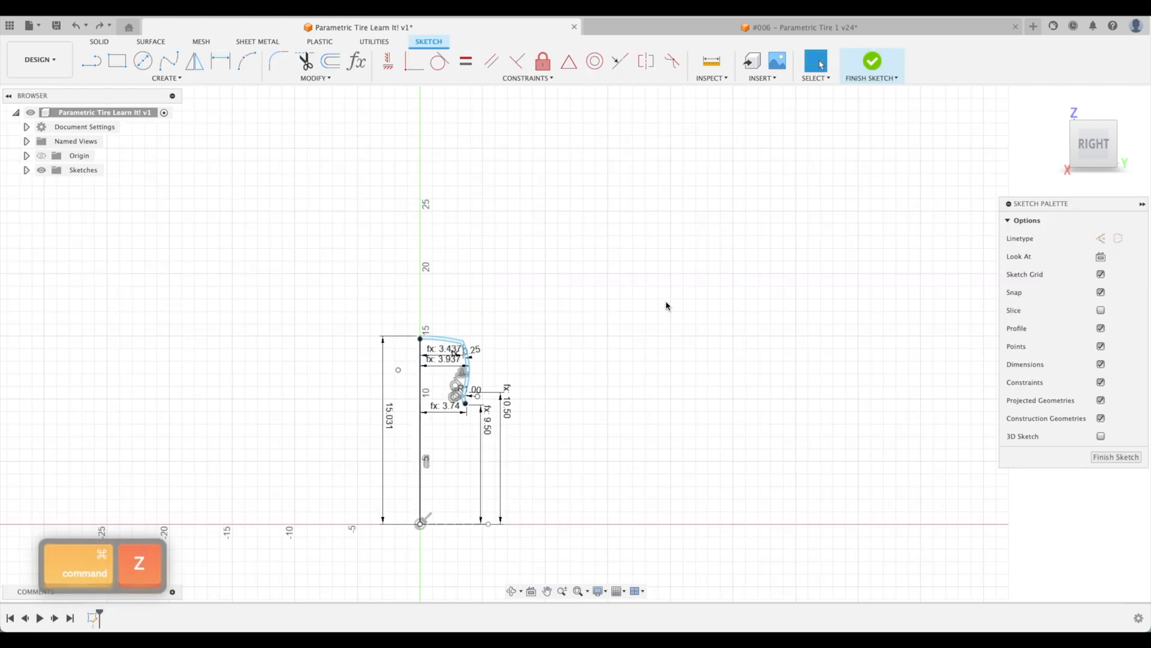
pyautogui.press('super+z')
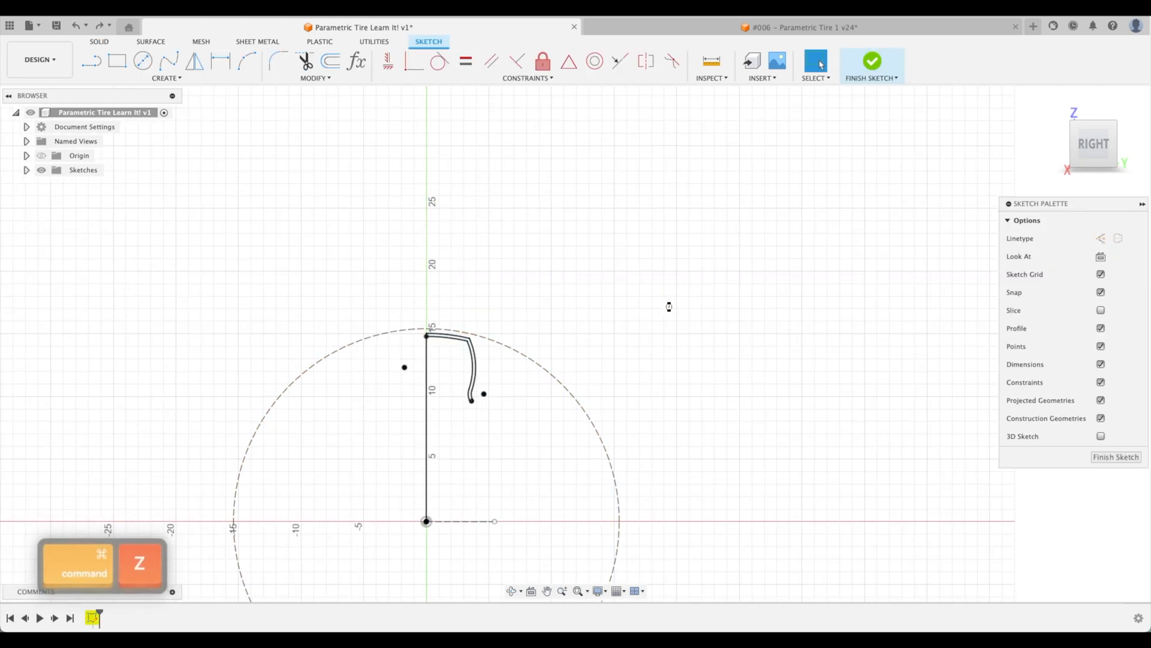
pyautogui.scroll(2, 664, 308)
pyautogui.moveTo(640, 255)
pyautogui.mouseDown(button='middle')
pyautogui.moveTo(643, 205)
pyautogui.moveTo(547, 190)
pyautogui.mouseUp(button='middle')
pyautogui.scroll(-1, 593, 195)
pyautogui.scroll(4, 507, 188)
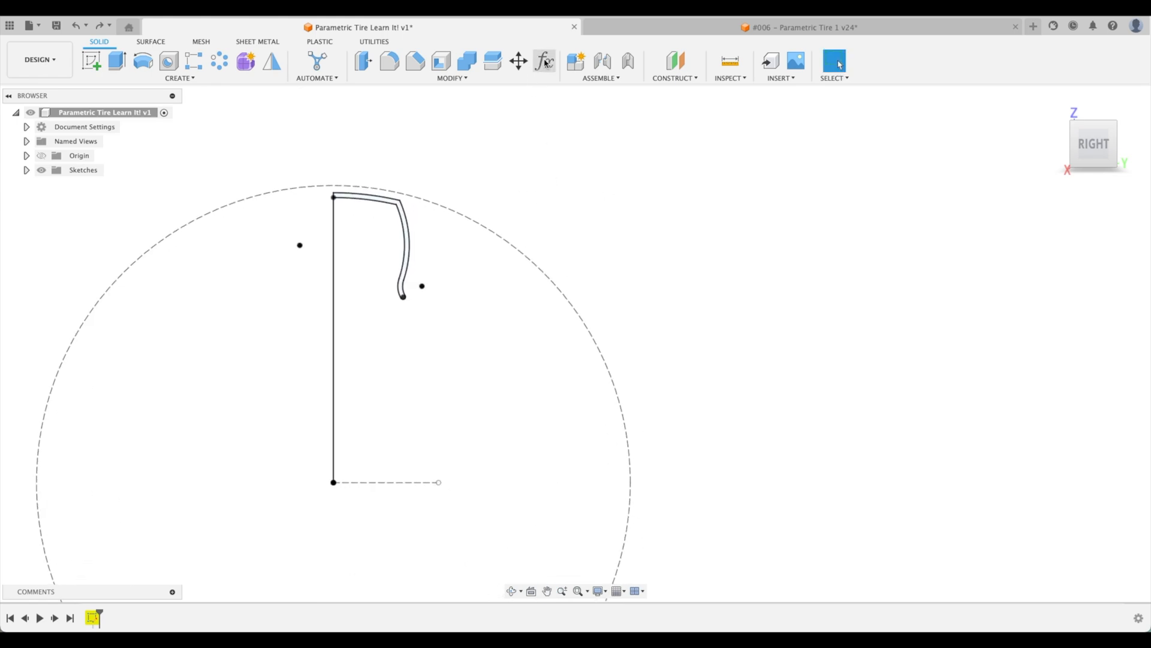
# In the user parameters, set TireWidth to 250 mm and AspectRatio to 40 to test the wall profile
pyautogui.click(544, 60)
pyautogui.moveTo(362, 243); pyautogui.dragTo(225, 286, button='middle')
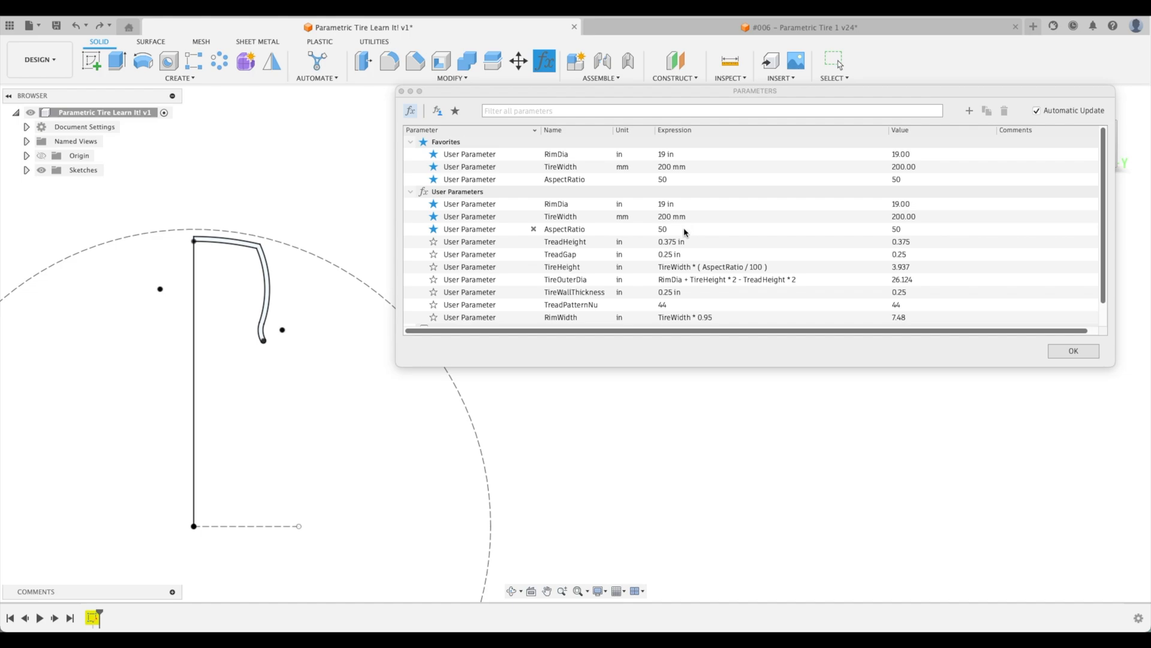
pyautogui.doubleClick(692, 168)
pyautogui.write('250')
pyautogui.press('Return')
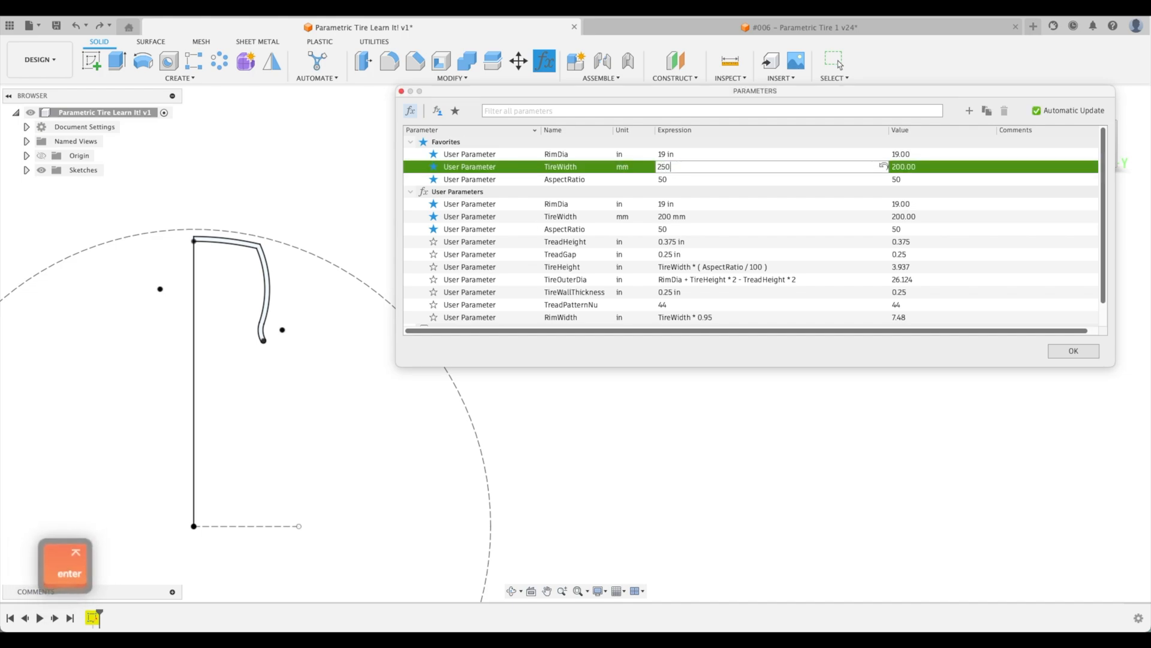
pyautogui.doubleClick(679, 178)
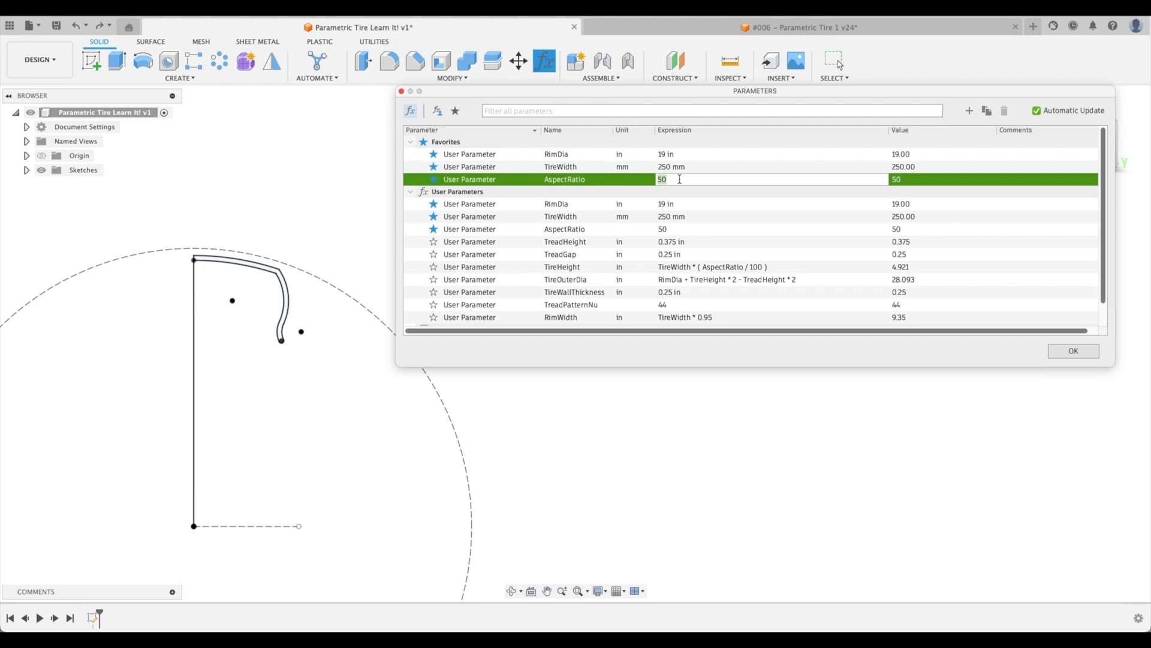
pyautogui.write('40')
pyautogui.press('Return')
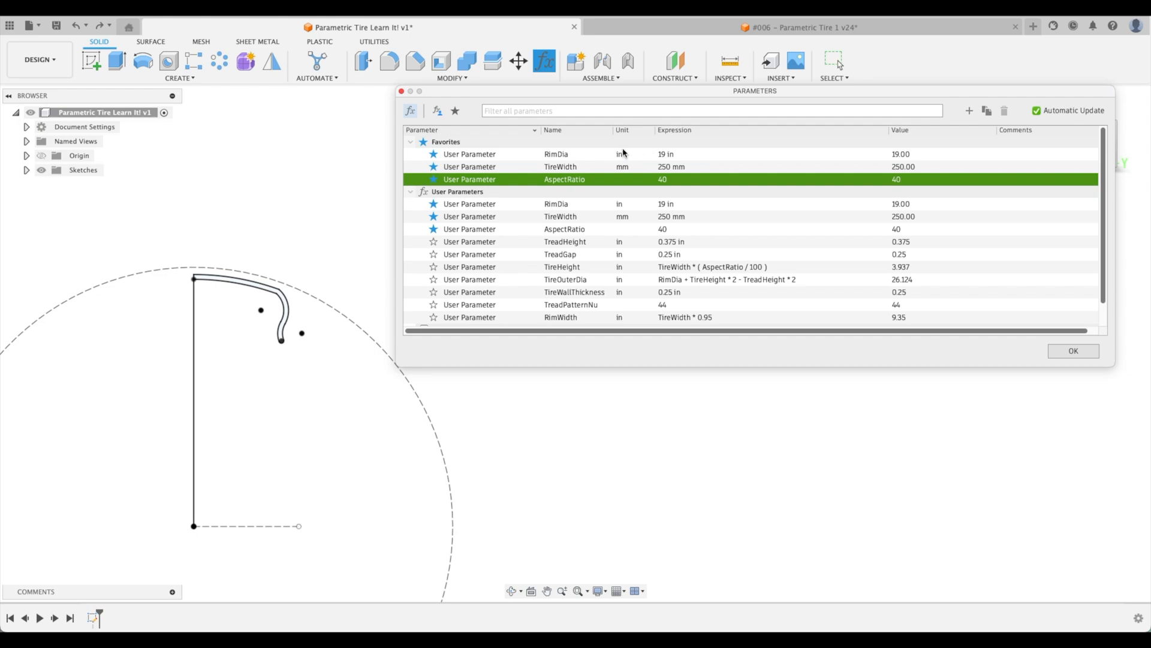
# Test the profile with AspectRatio at 50 and then at 60
pyautogui.click(688, 155)
pyautogui.click(686, 180)
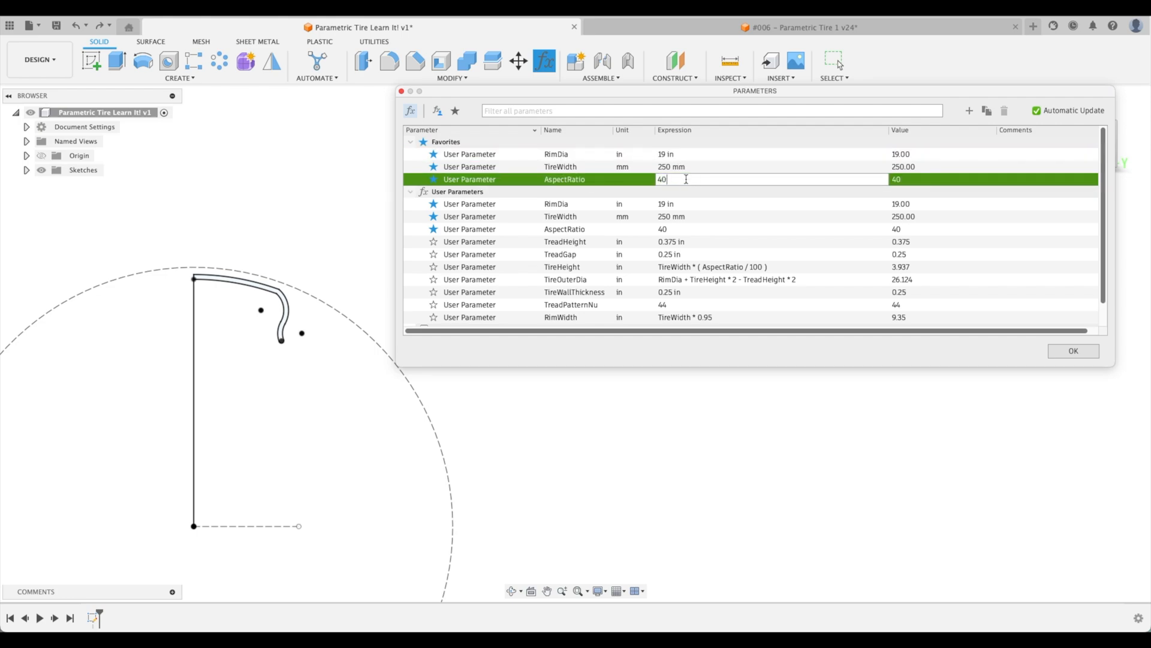
pyautogui.moveTo(686, 179); pyautogui.dragTo(654, 181)
pyautogui.write('50')
pyautogui.press('Return')
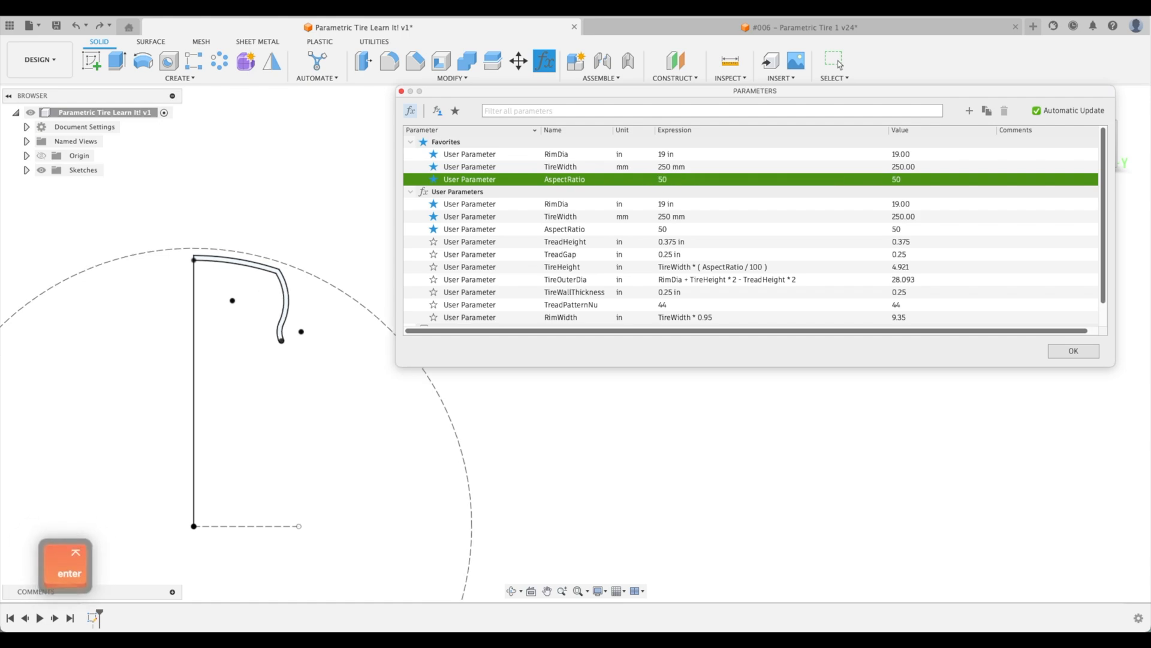
pyautogui.click(697, 179)
pyautogui.write('6')
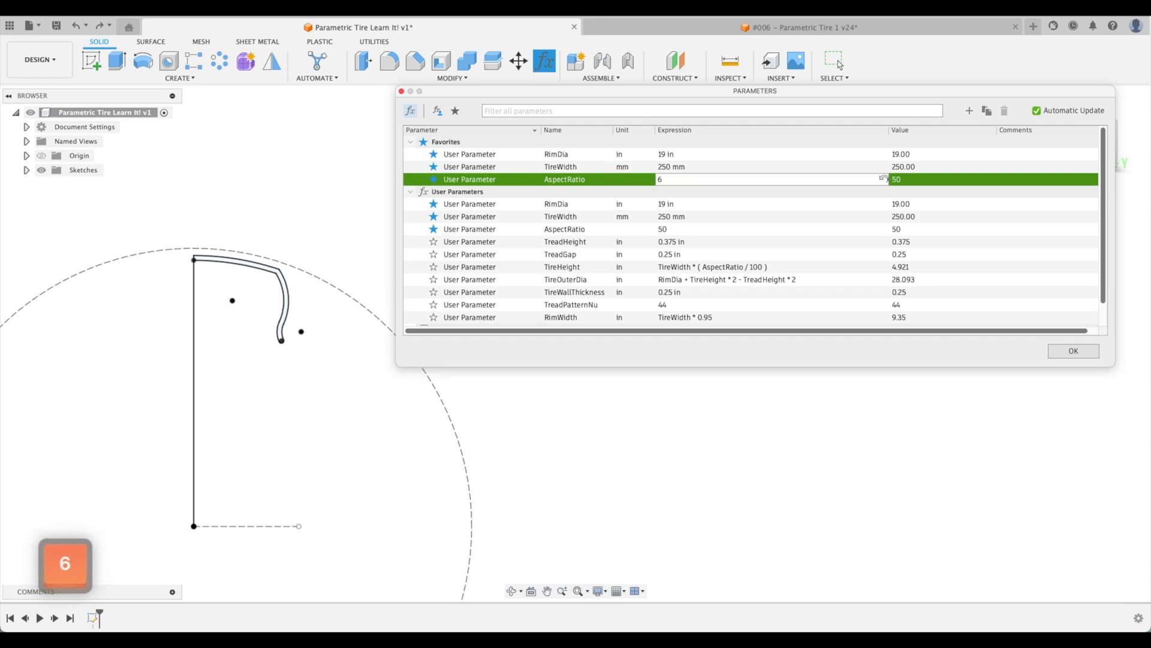
pyautogui.write('0')
pyautogui.press('Return')
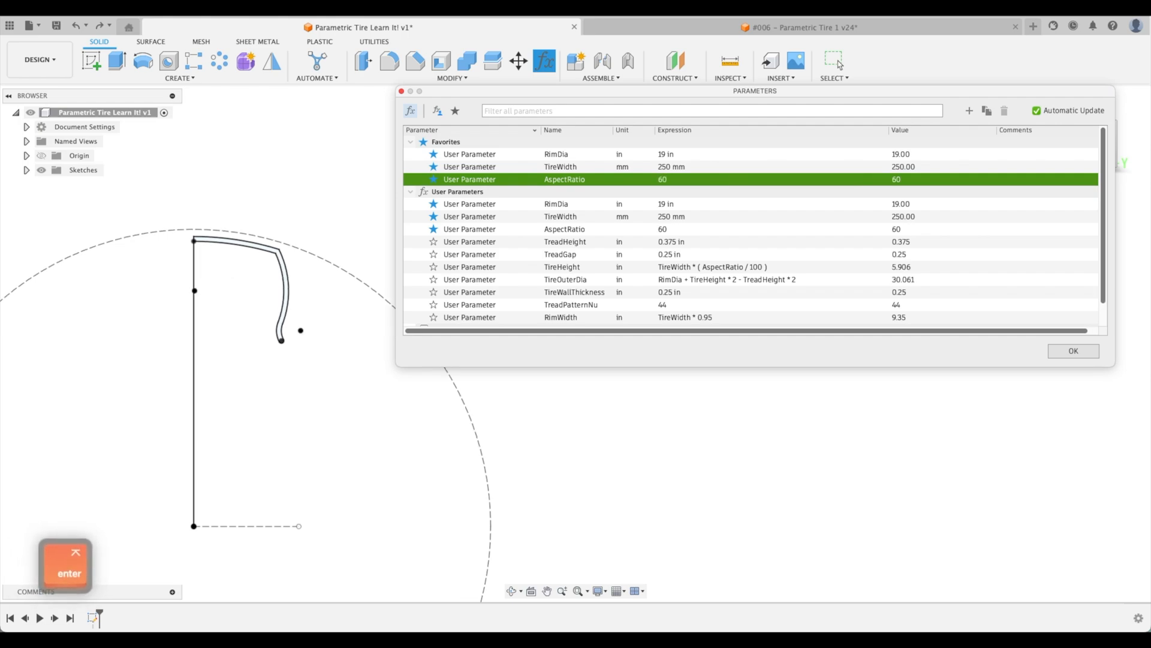
# Set TireWidth to 300 mm and RimDia to 21 in
pyautogui.click(694, 168)
pyautogui.write('300')
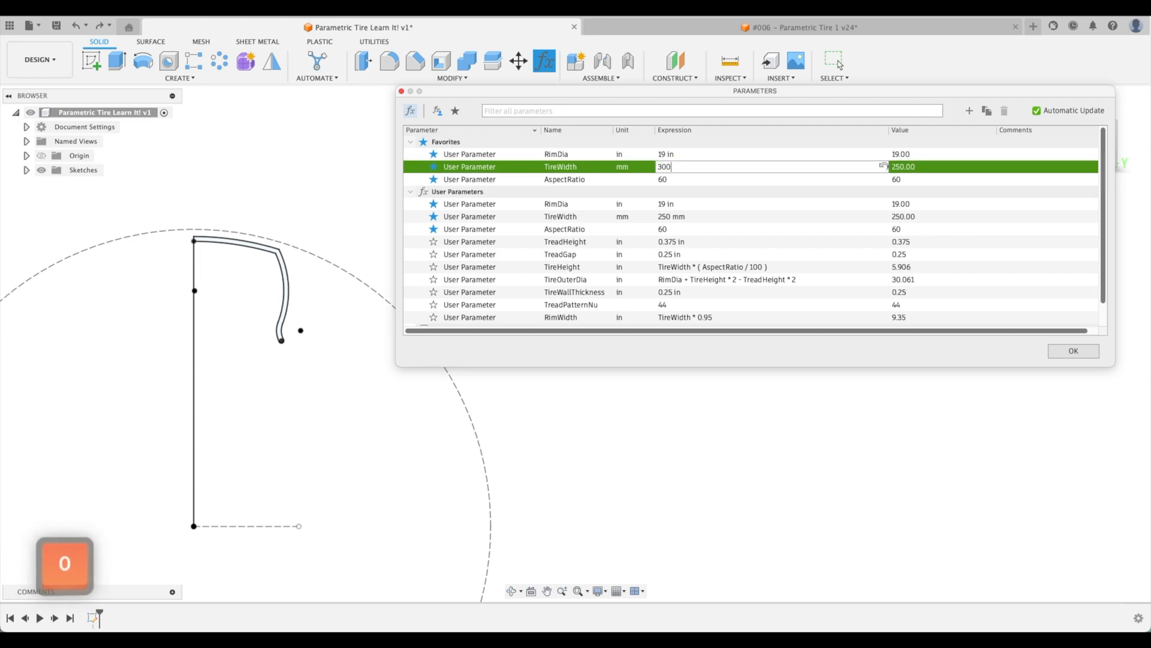
pyautogui.press('Return')
pyautogui.click(684, 155)
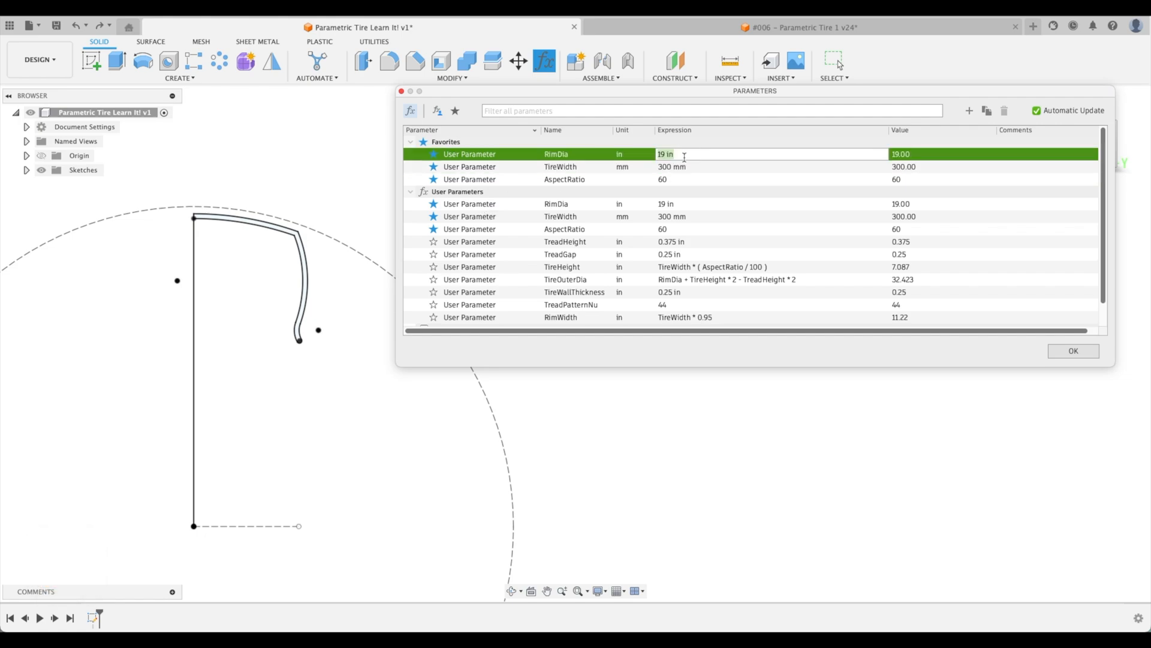
pyautogui.write('21')
pyautogui.press('Return')
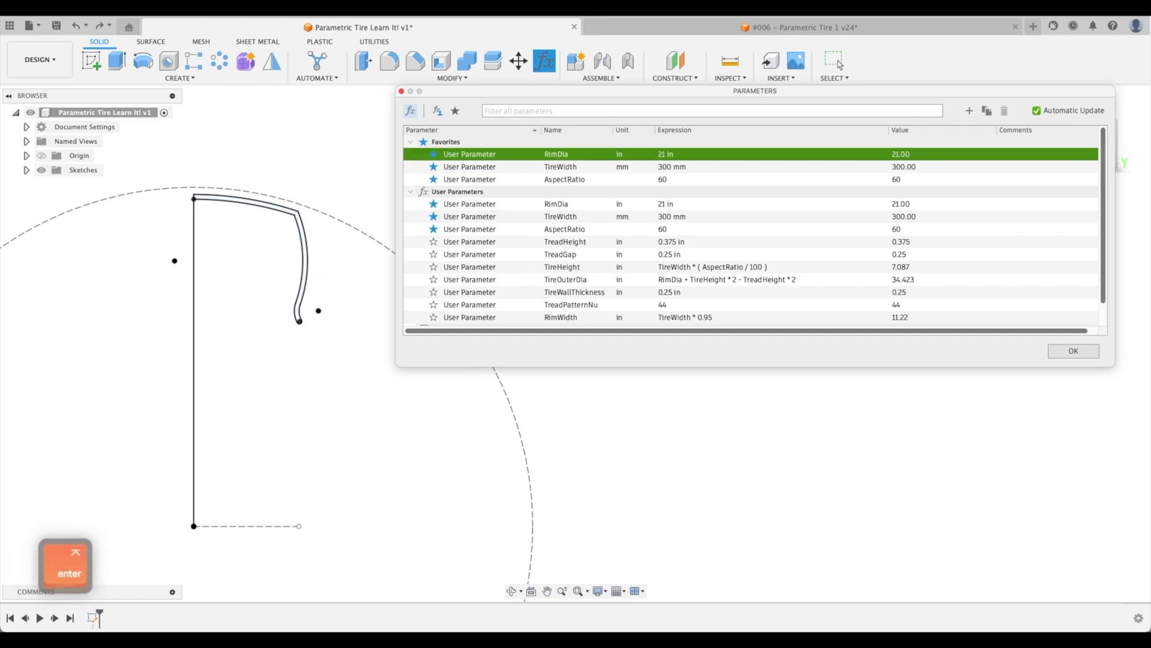
# Set TireWidth to 250 mm and AspectRatio to 50
pyautogui.click(685, 166)
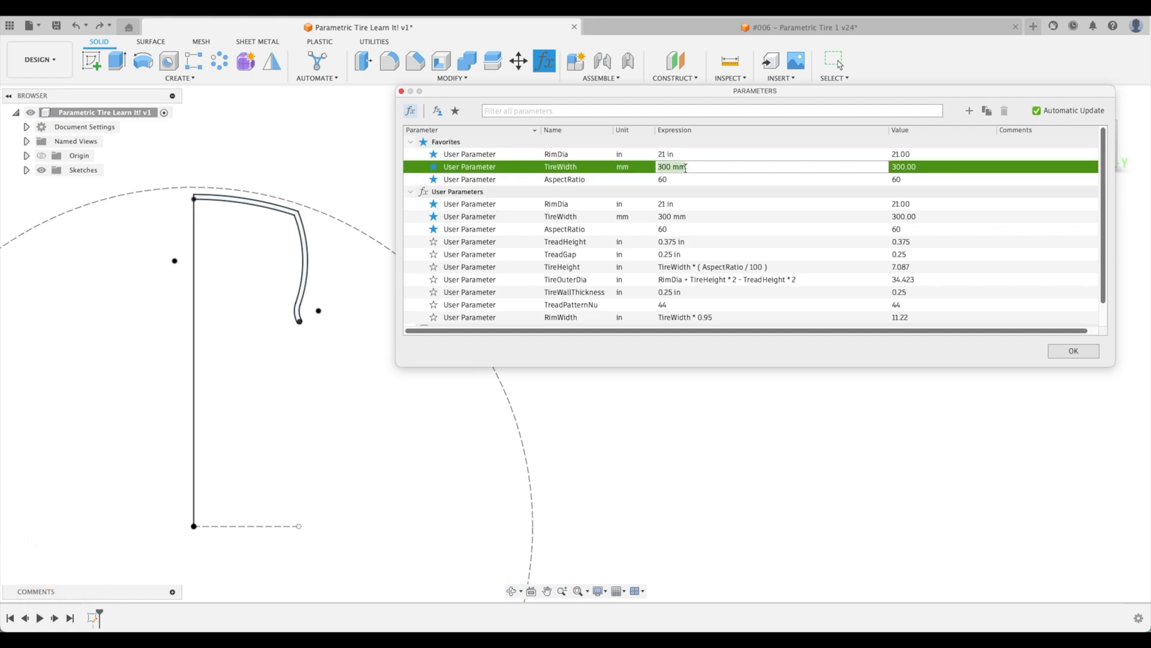
pyautogui.write('250')
pyautogui.press('Return')
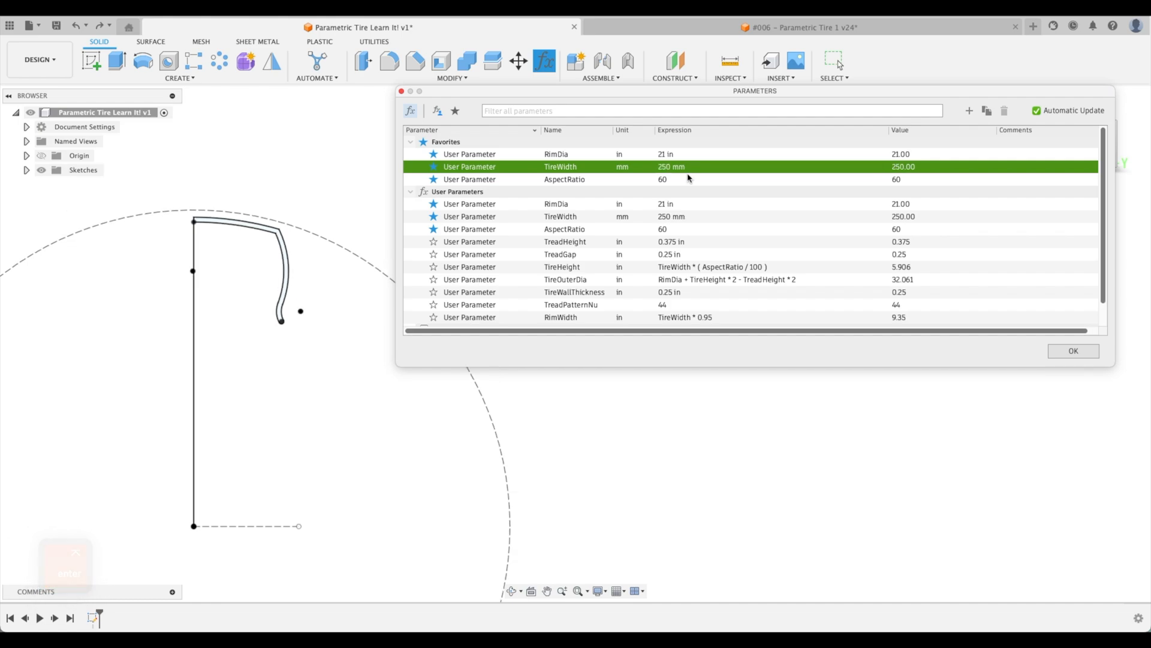
pyautogui.click(686, 179)
pyautogui.write('50')
pyautogui.press('Return')
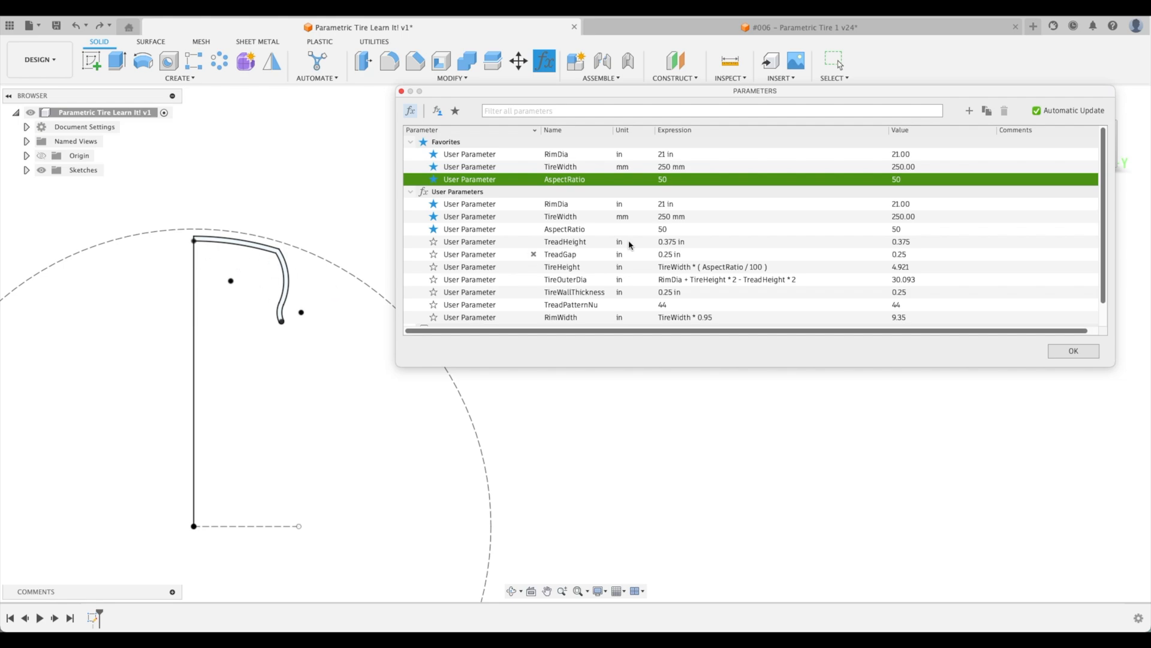
# Review the expressions of the favorite parameters RimDia, TireWidth and AspectRatio, and close the parameters
pyautogui.click(692, 157)
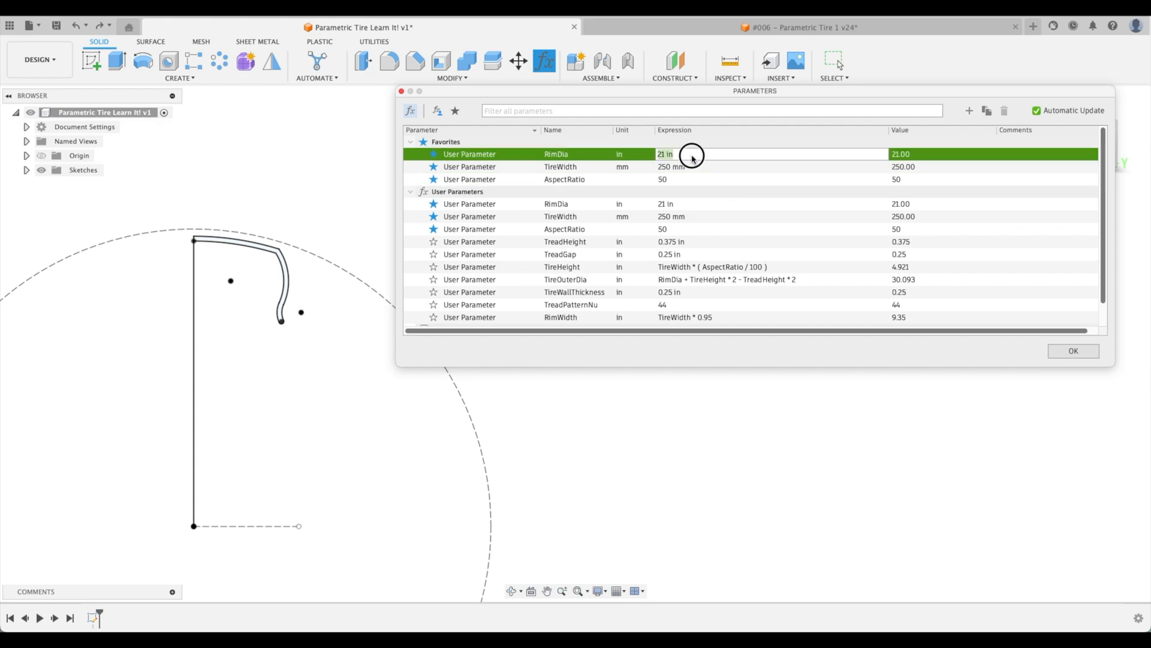
pyautogui.click(690, 167)
pyautogui.click(694, 179)
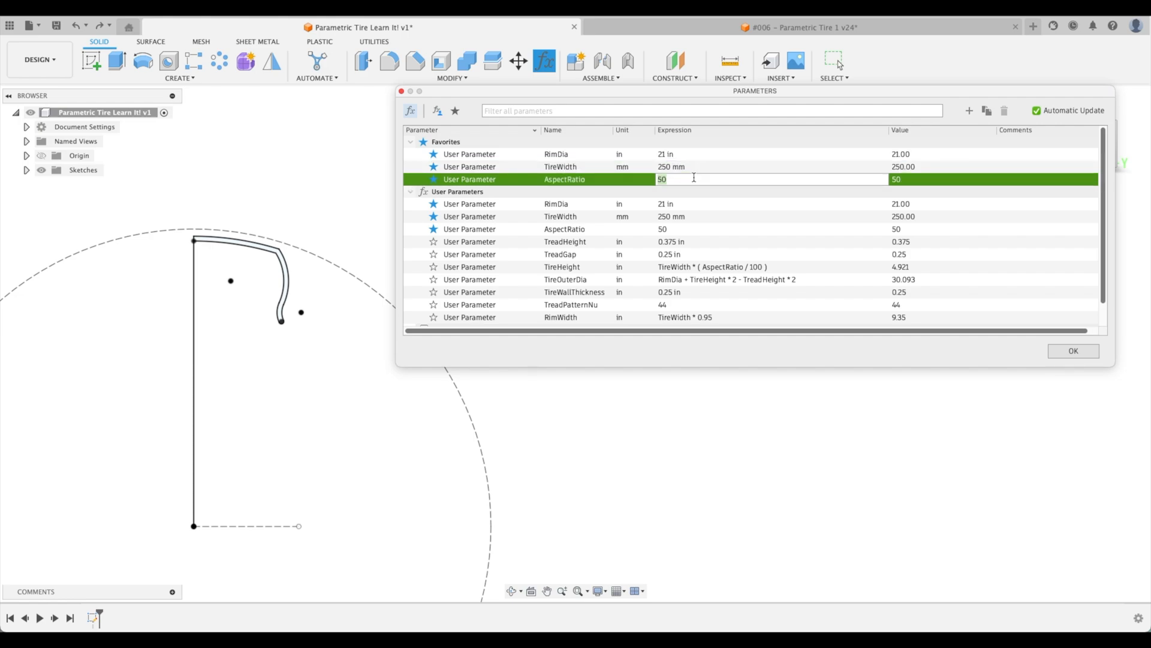
pyautogui.click(691, 154)
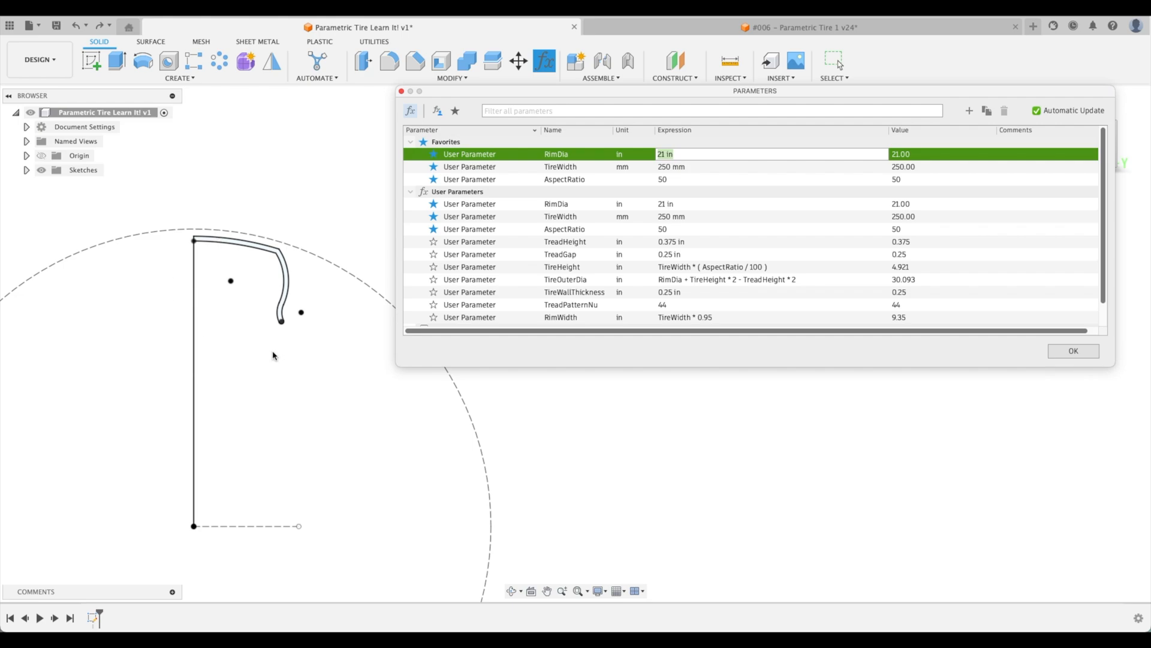
pyautogui.click(692, 167)
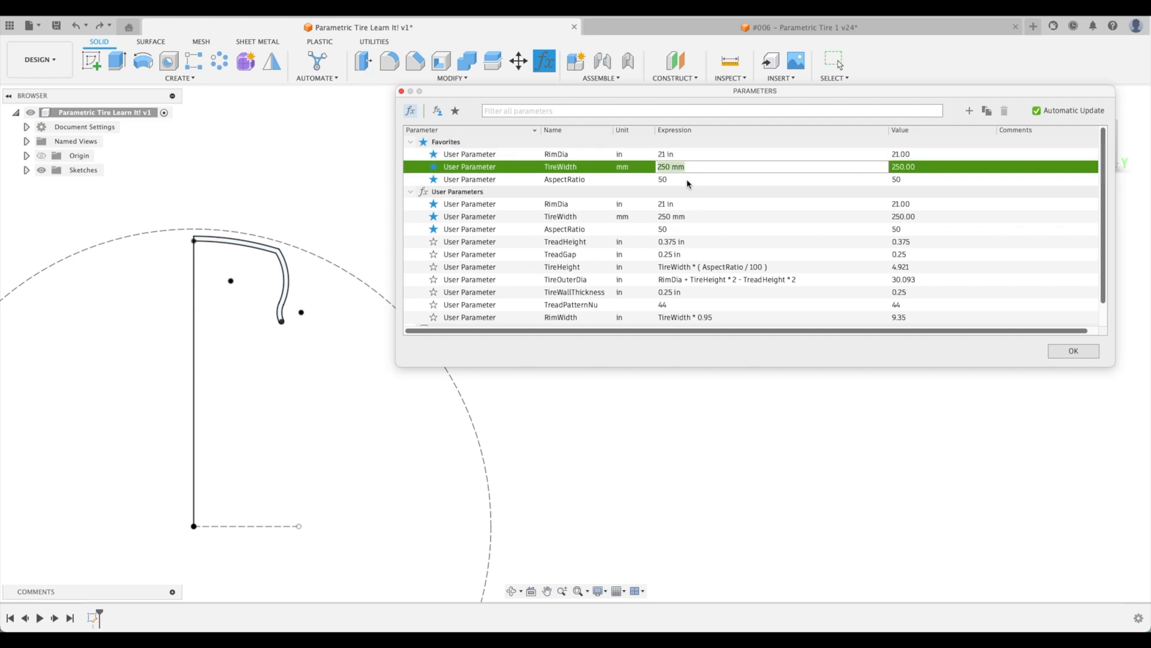
pyautogui.click(690, 179)
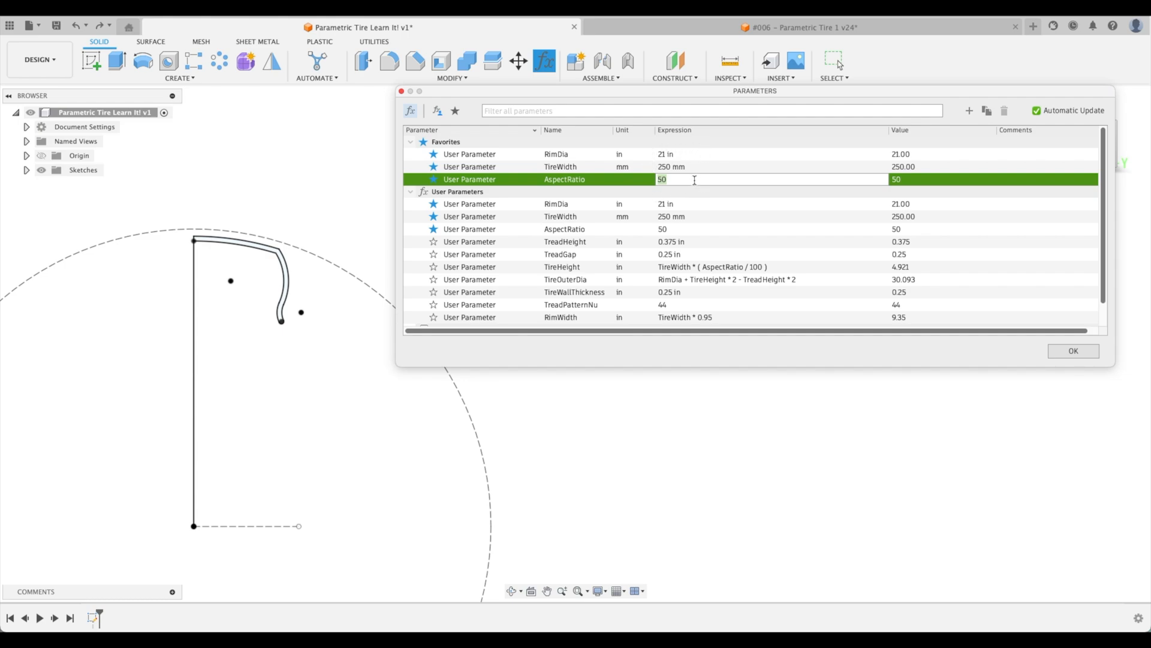
pyautogui.click(695, 180)
pyautogui.click(696, 168)
pyautogui.click(697, 179)
pyautogui.click(706, 142)
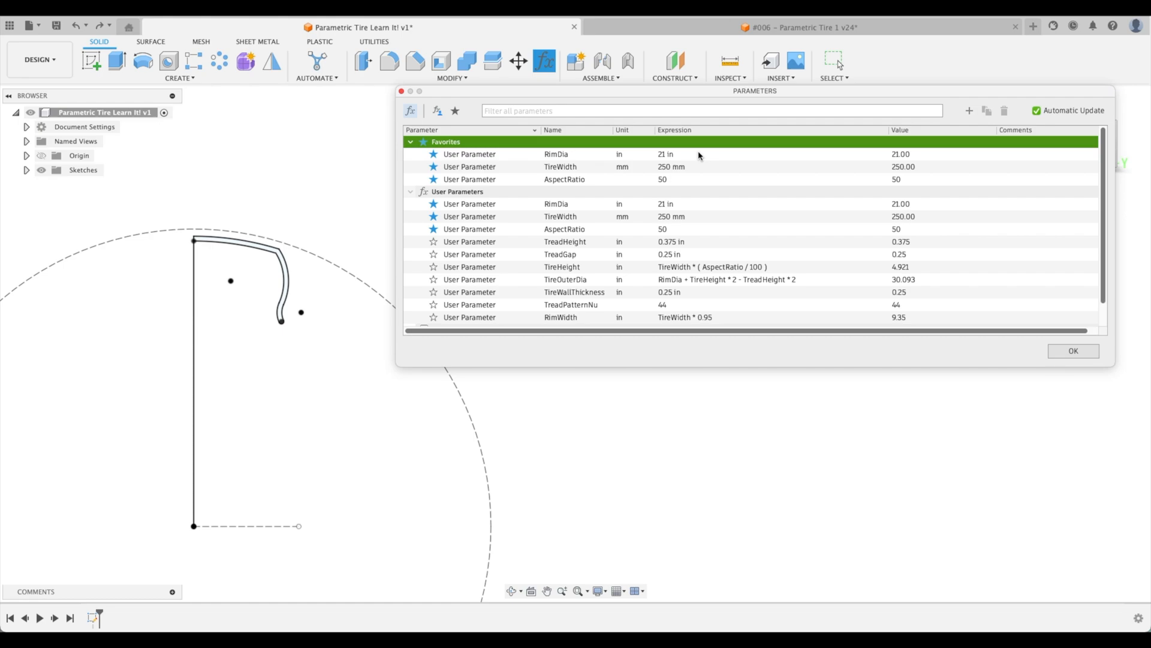
pyautogui.click(1073, 351)
# Revolve the wall profile 360 degrees about the horizontal construction line at the origin as a new component
pyautogui.click(1054, 103)
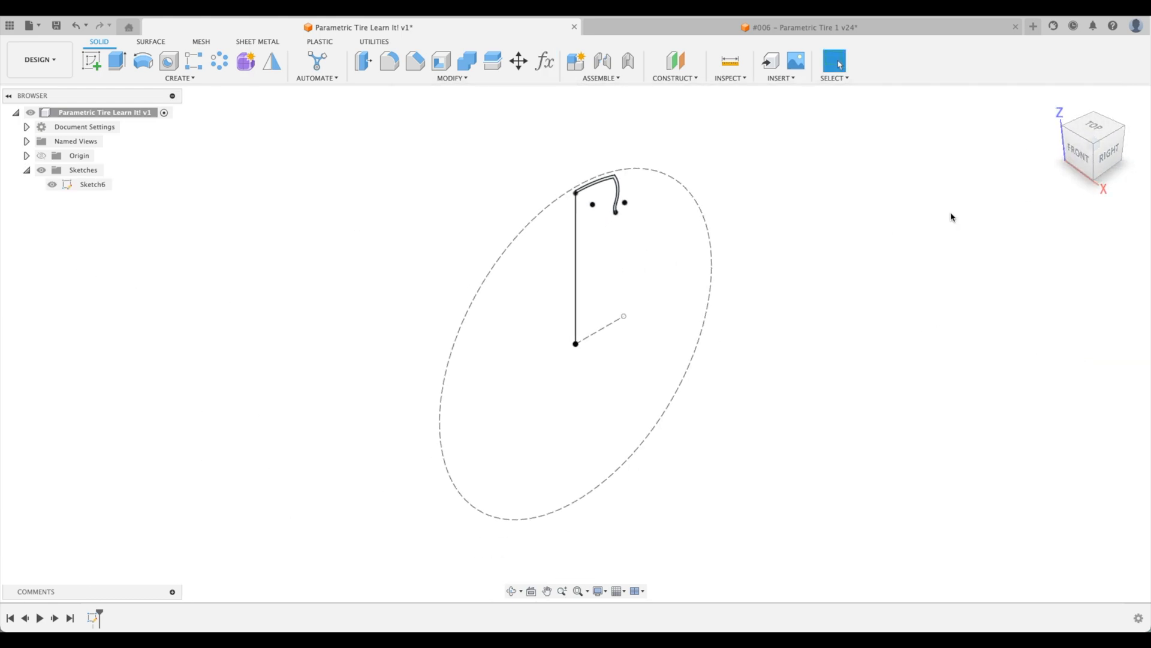
pyautogui.click(143, 61)
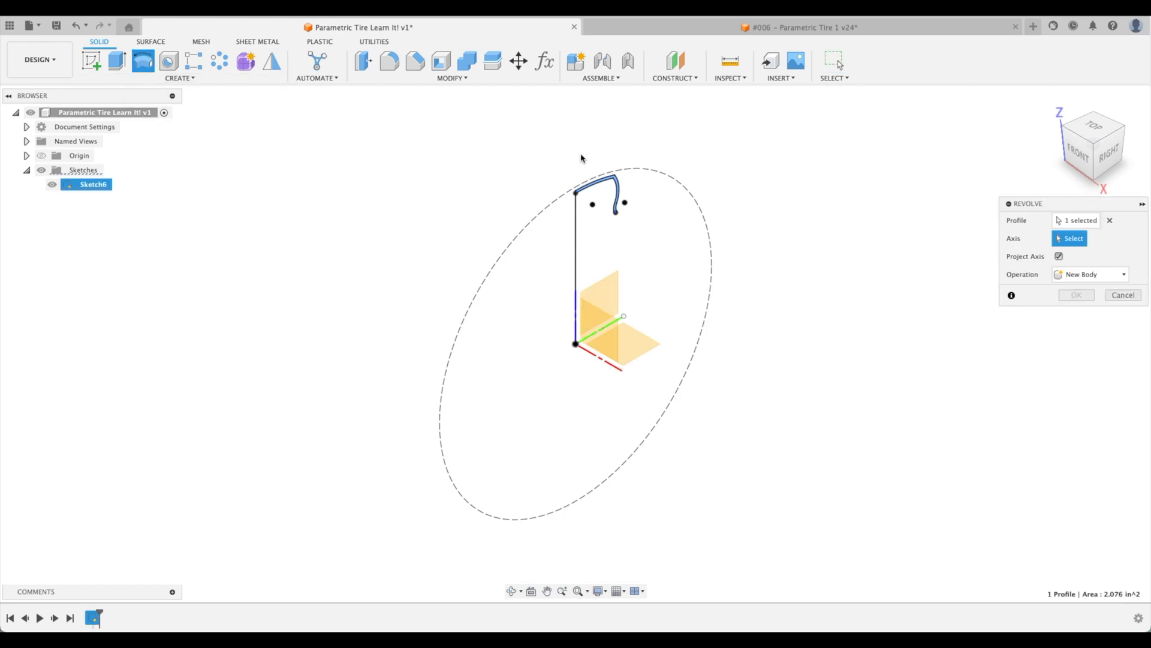
pyautogui.scroll(2, 583, 153)
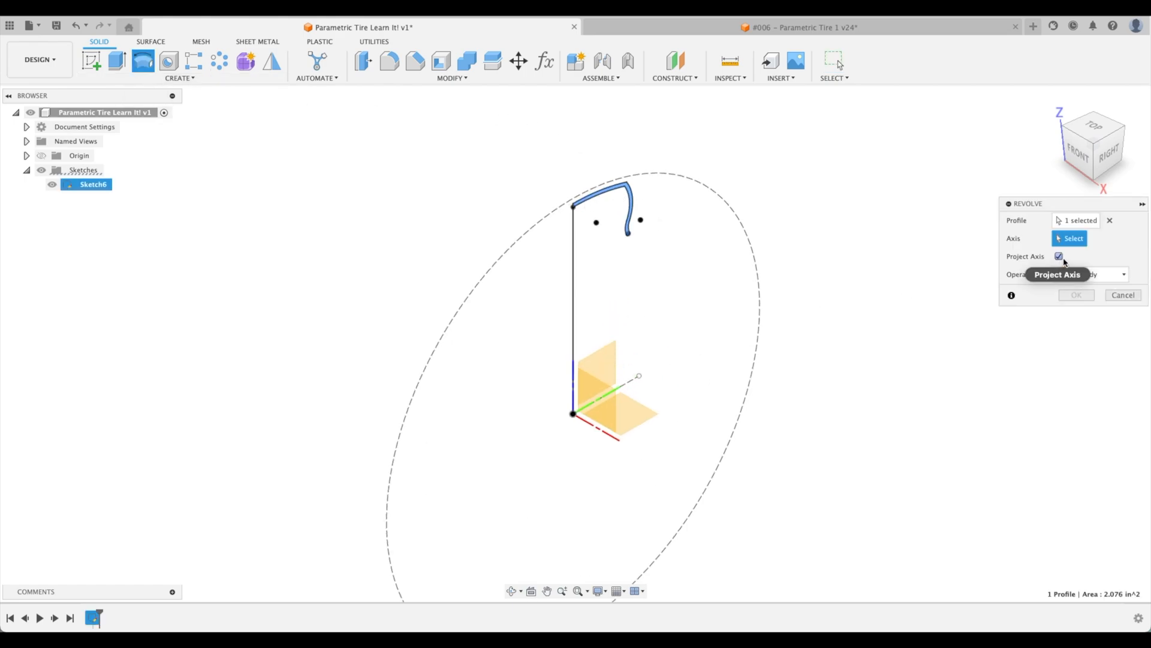
pyautogui.click(627, 393)
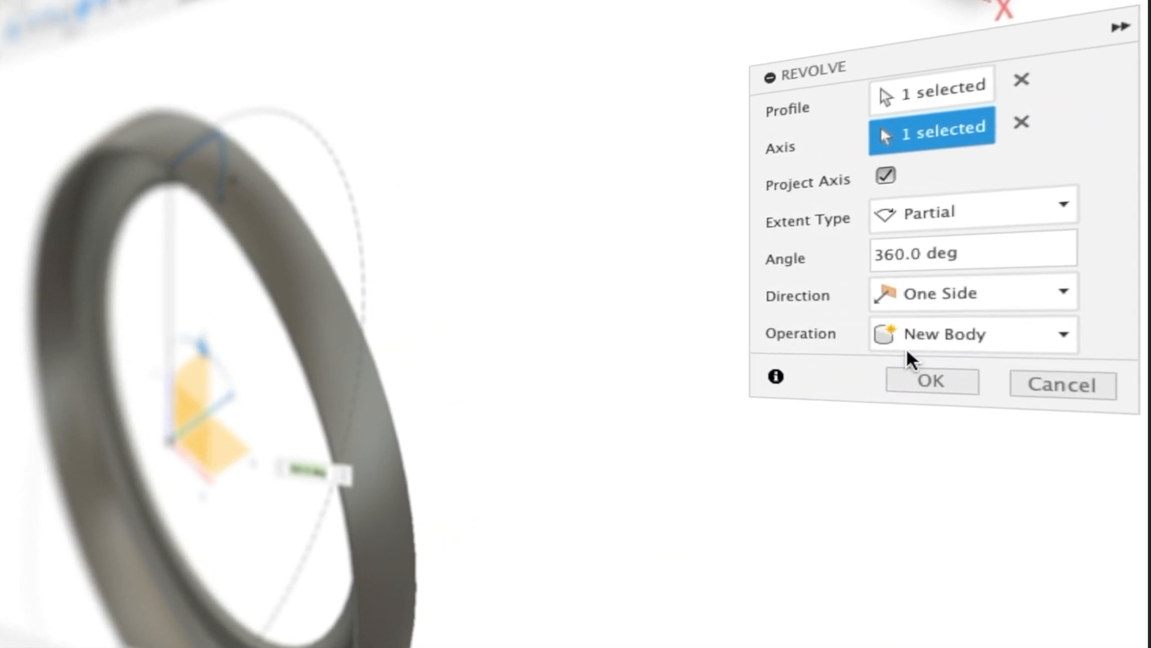
pyautogui.click(1125, 331)
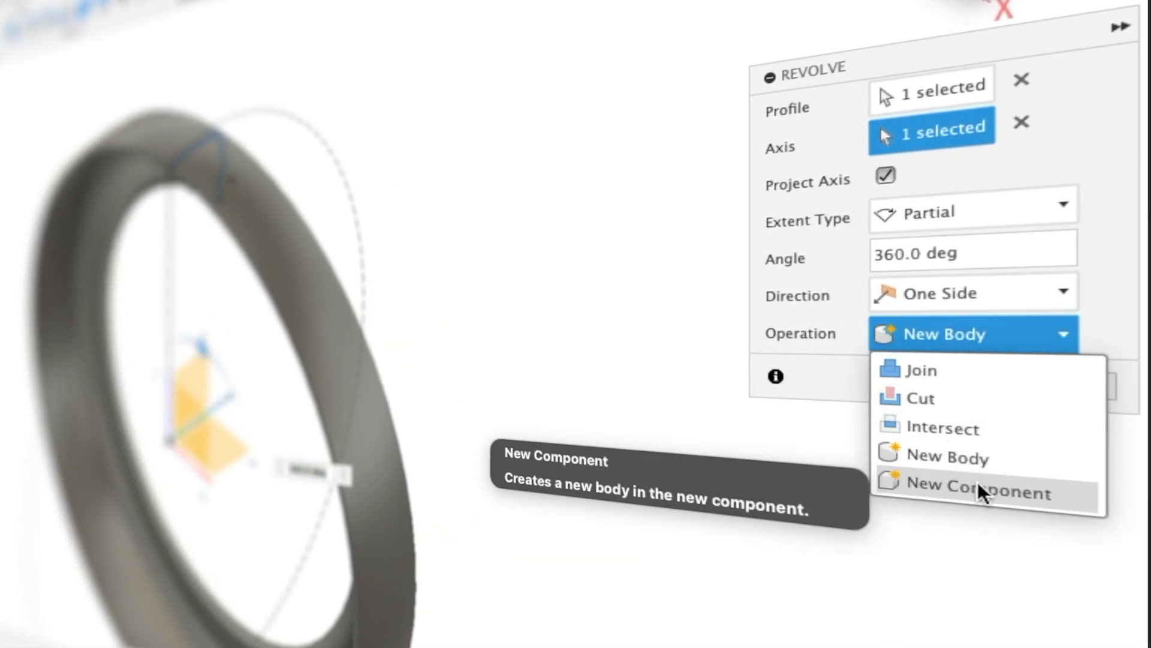
pyautogui.click(979, 488)
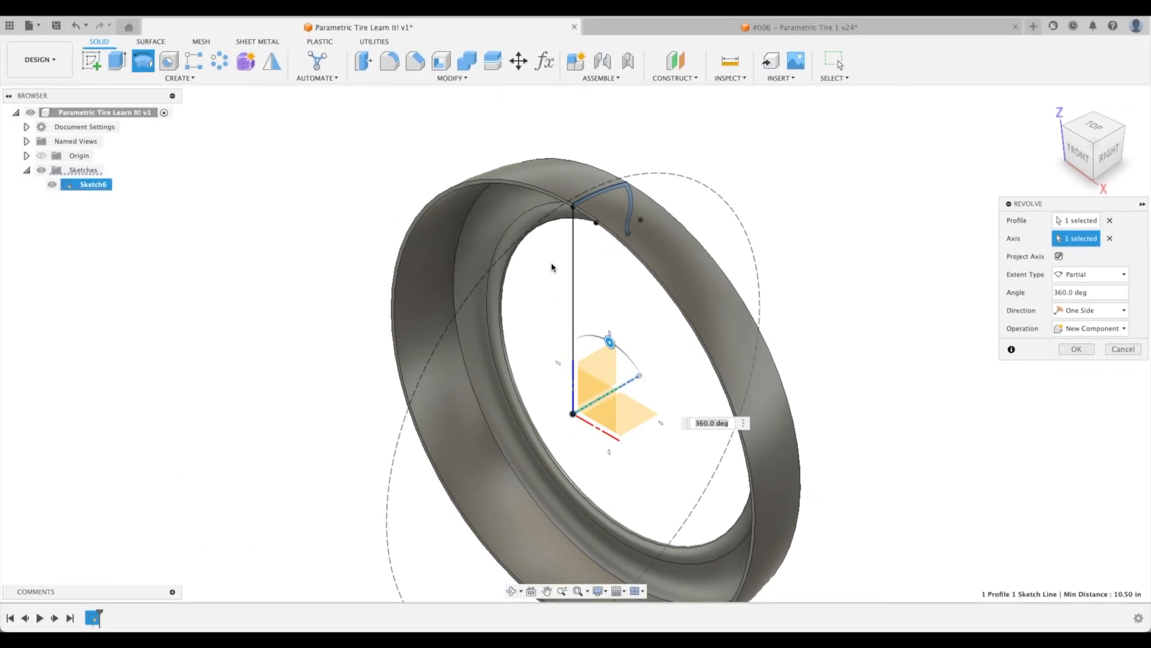
pyautogui.click(1077, 349)
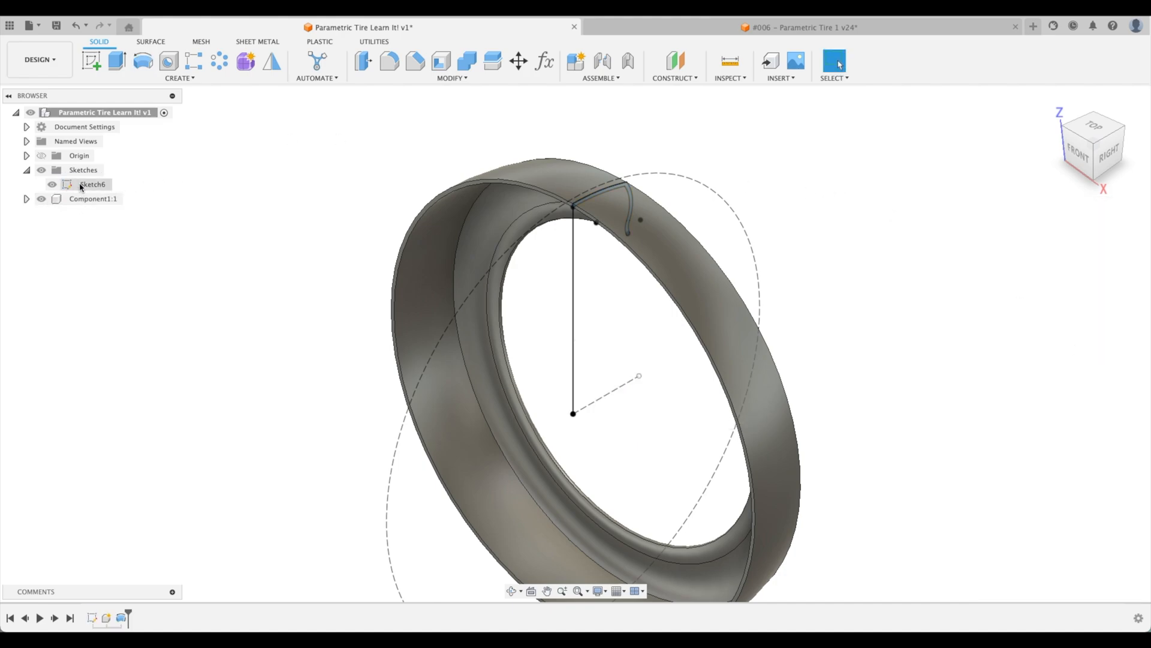
# Move the wall-profile sketch into the new tire component and hide it
pyautogui.moveTo(82, 186); pyautogui.dragTo(84, 199)
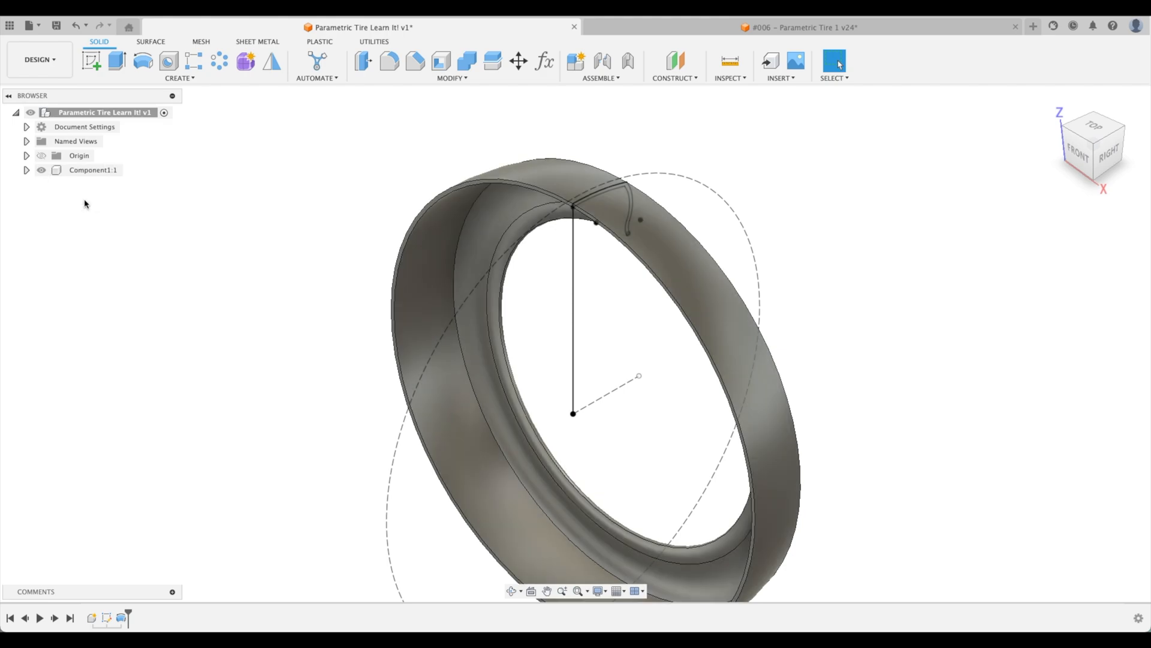
pyautogui.click(26, 170)
pyautogui.click(37, 213)
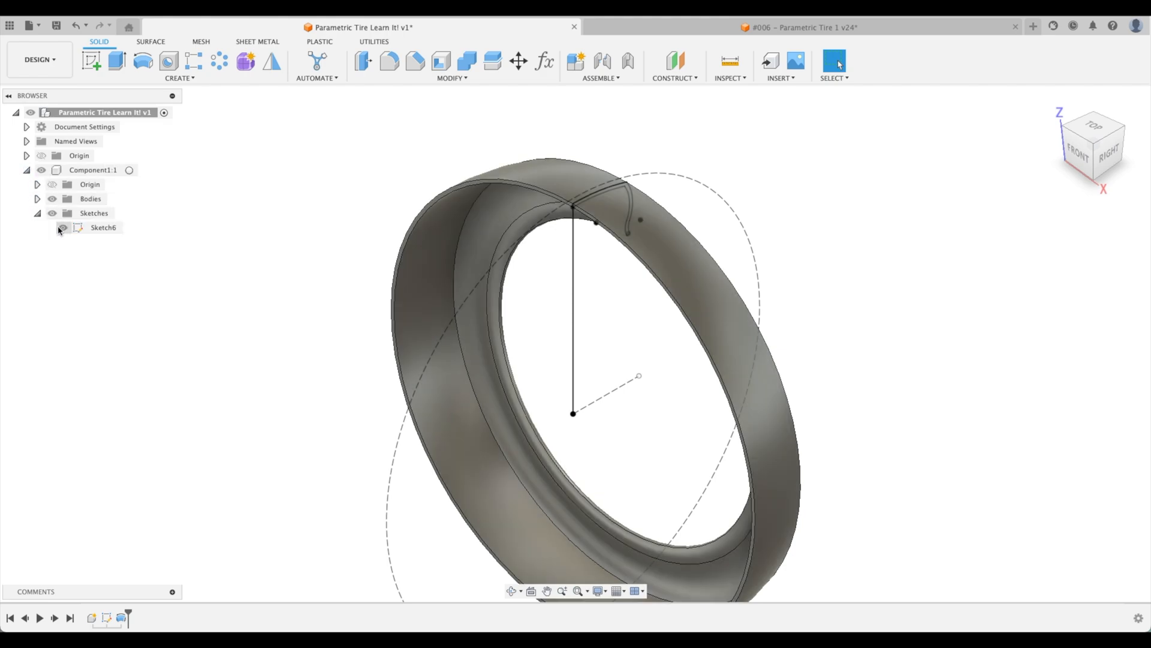
pyautogui.click(60, 228)
# Mirror the revolve feature across the XZ origin plane with the Adjust compute type to complete the tire's full width
pyautogui.moveTo(743, 147)
pyautogui.keyDown('shift'); pyautogui.mouseDown(button='middle')
pyautogui.moveTo(372, 118)
pyautogui.moveTo(267, 69)
pyautogui.mouseUp(button='middle'); pyautogui.keyUp('shift')
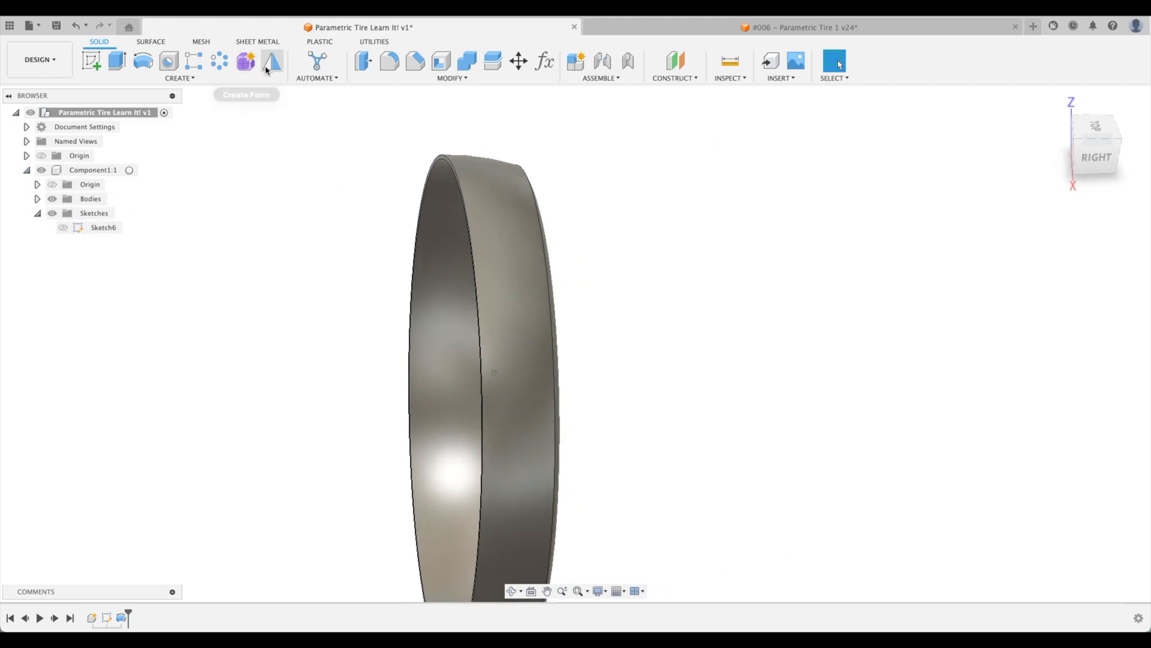
pyautogui.click(267, 67)
pyautogui.click(522, 188)
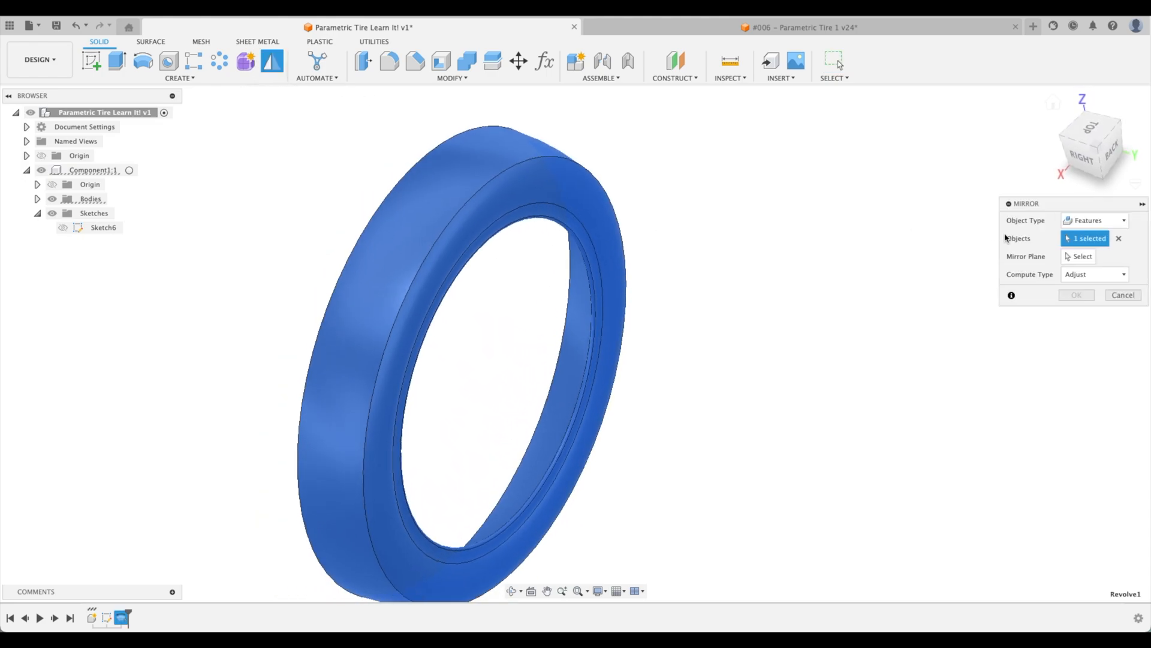
pyautogui.click(1079, 257)
pyautogui.click(457, 328)
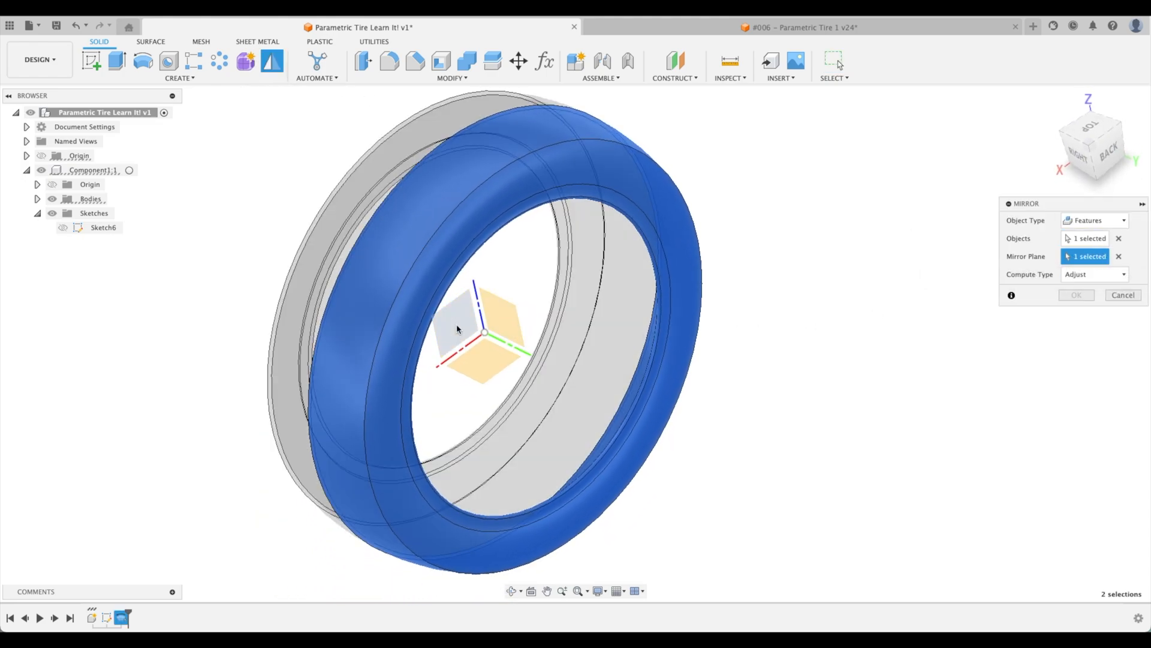
pyautogui.click(1089, 275)
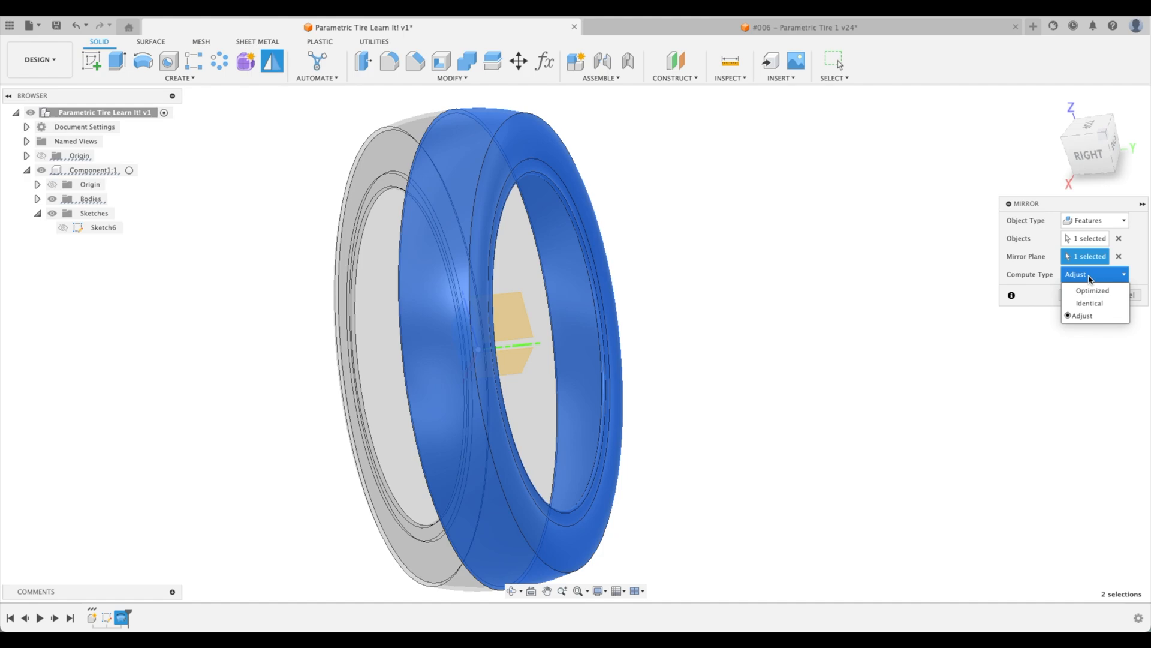
pyautogui.click(1088, 316)
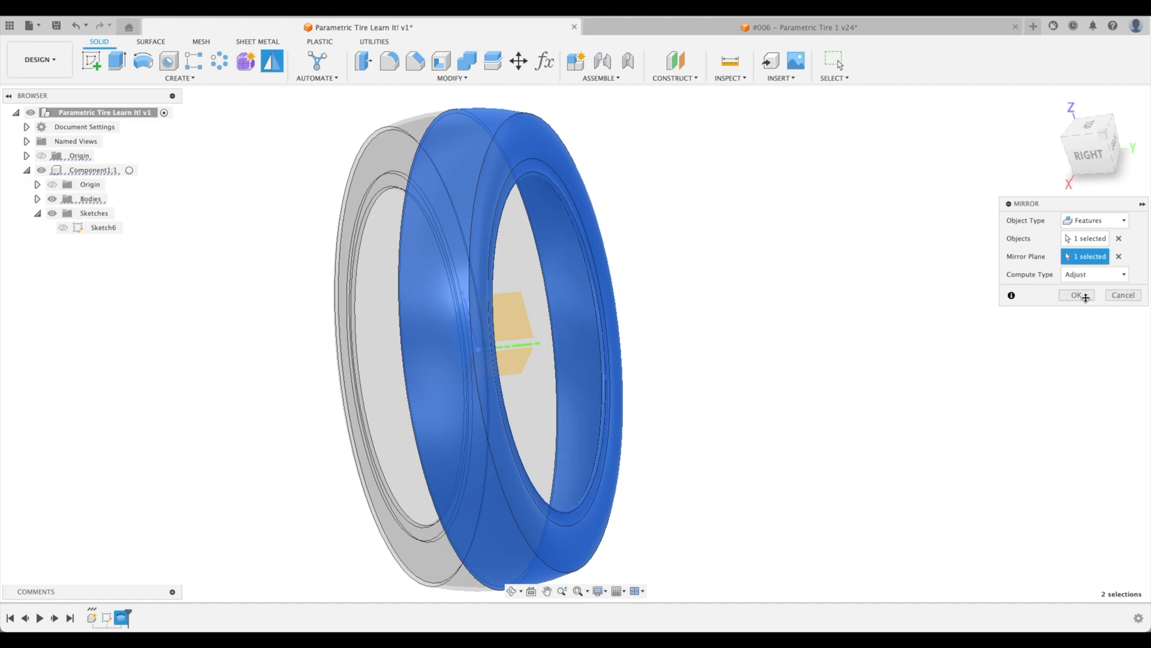
pyautogui.click(1085, 296)
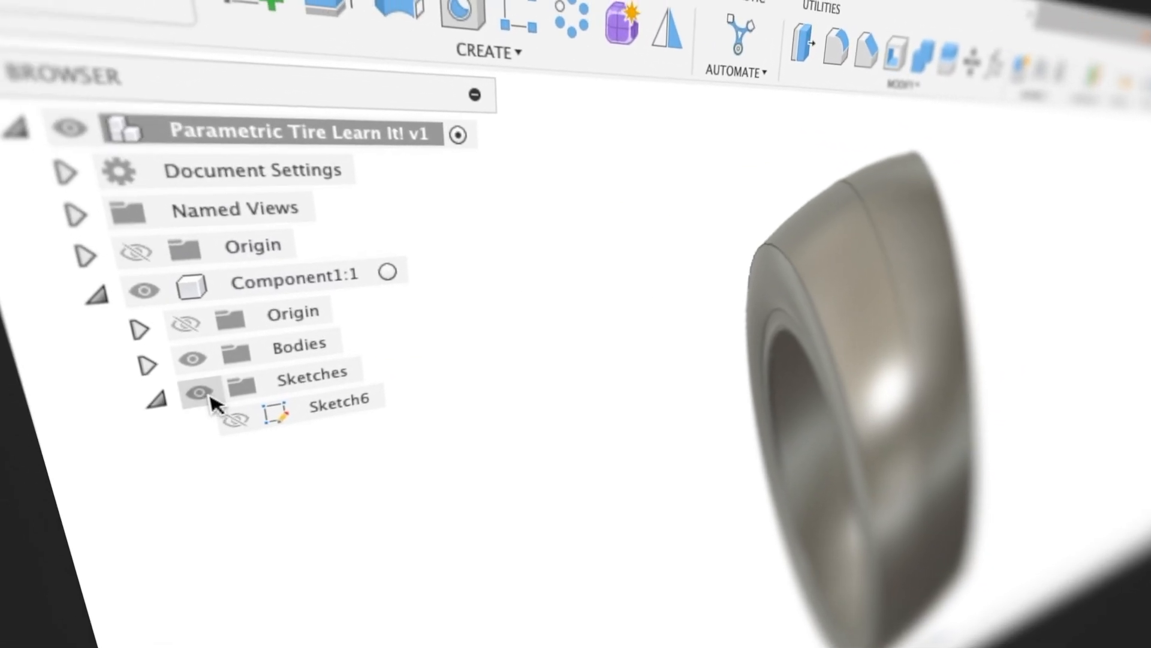
# Combine the two mirrored halves of the tire into a single body with the Join operation
pyautogui.click(168, 379)
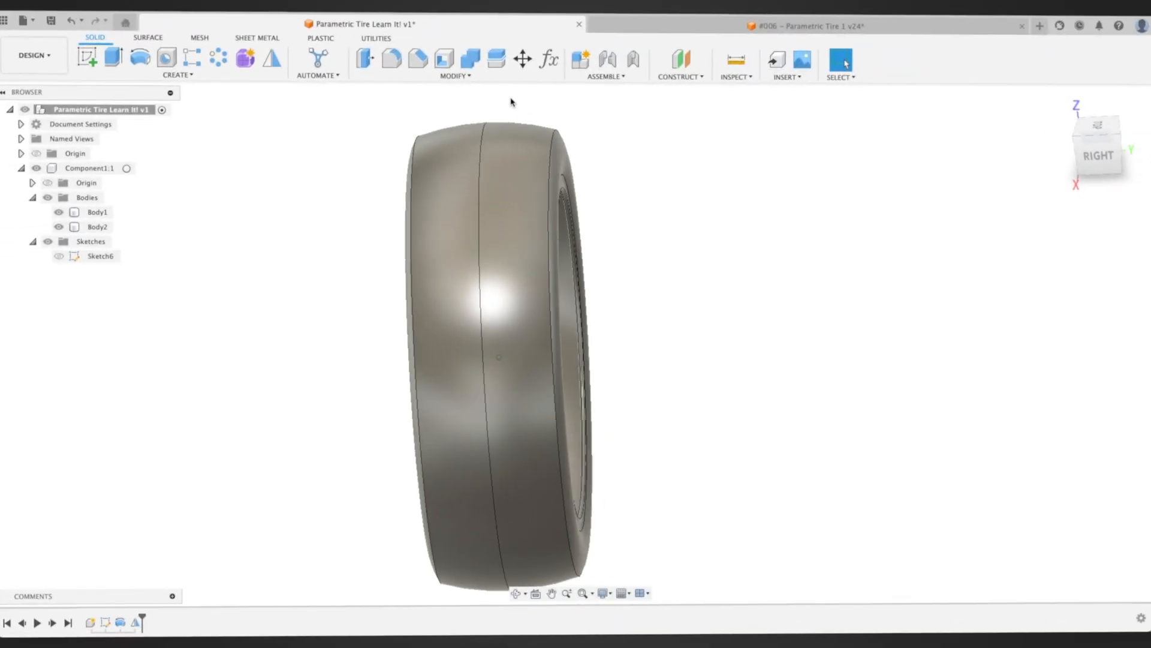
pyautogui.click(470, 58)
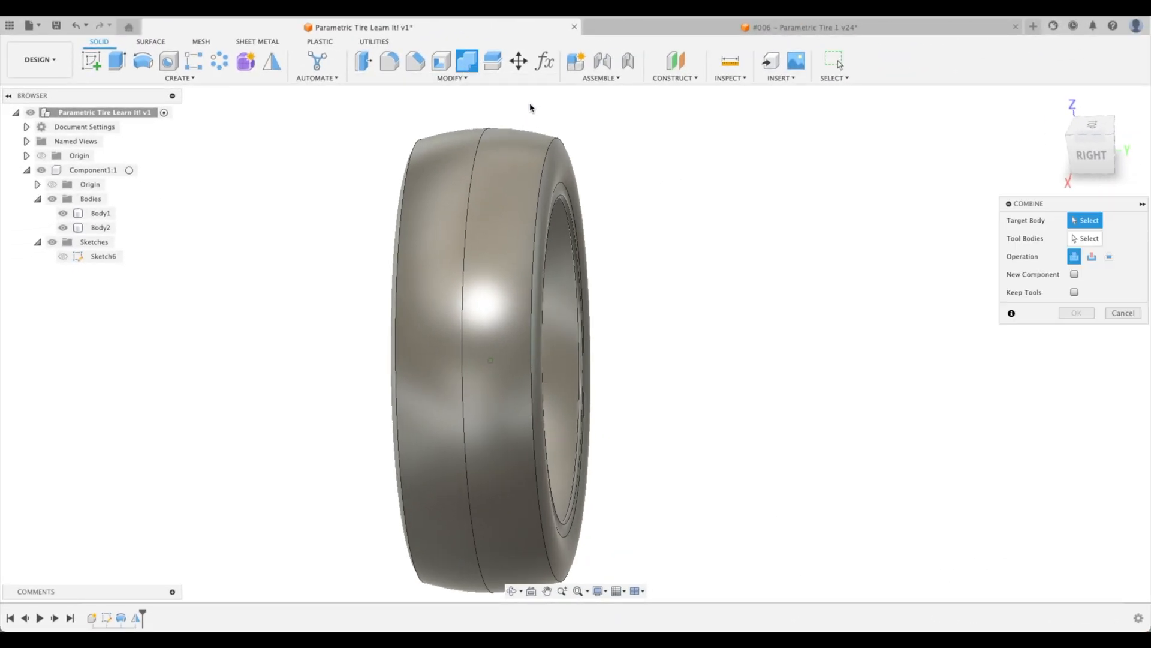
pyautogui.click(544, 215)
pyautogui.keyDown('shift'); pyautogui.moveTo(671, 235); pyautogui.dragTo(765, 241, button='middle'); pyautogui.keyUp('shift')
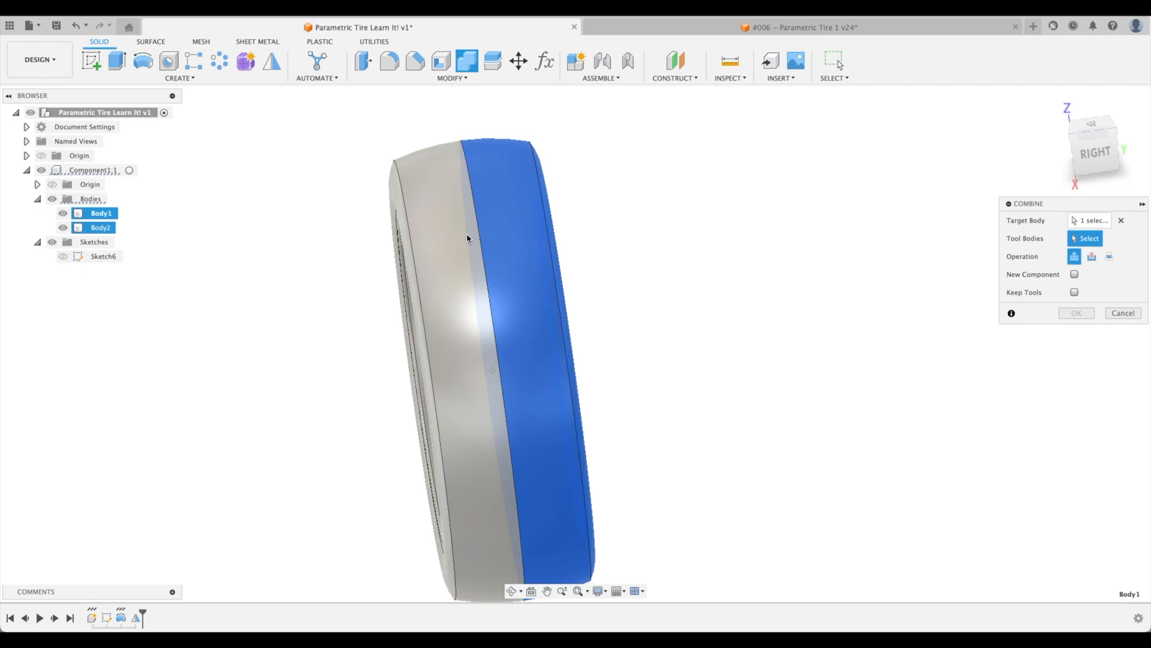
pyautogui.click(467, 235)
pyautogui.keyDown('shift'); pyautogui.moveTo(662, 239); pyautogui.dragTo(804, 247, button='middle'); pyautogui.keyUp('shift')
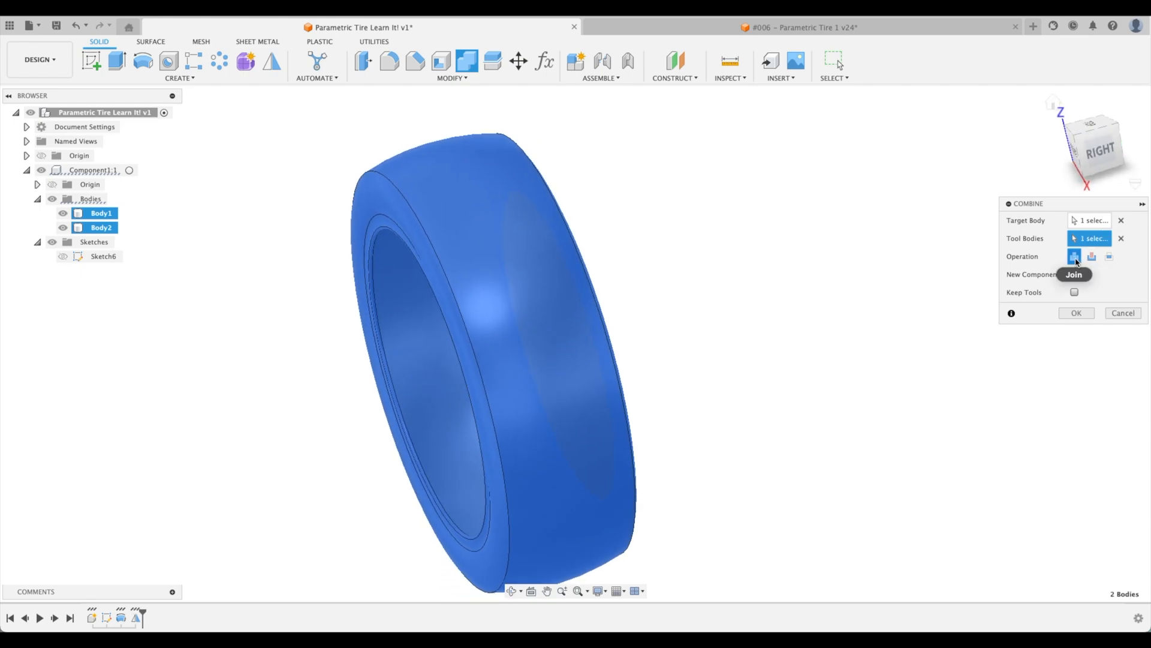
pyautogui.click(1076, 312)
pyautogui.keyDown('shift'); pyautogui.moveTo(1048, 314); pyautogui.dragTo(1050, 197, button='middle'); pyautogui.keyUp('shift')
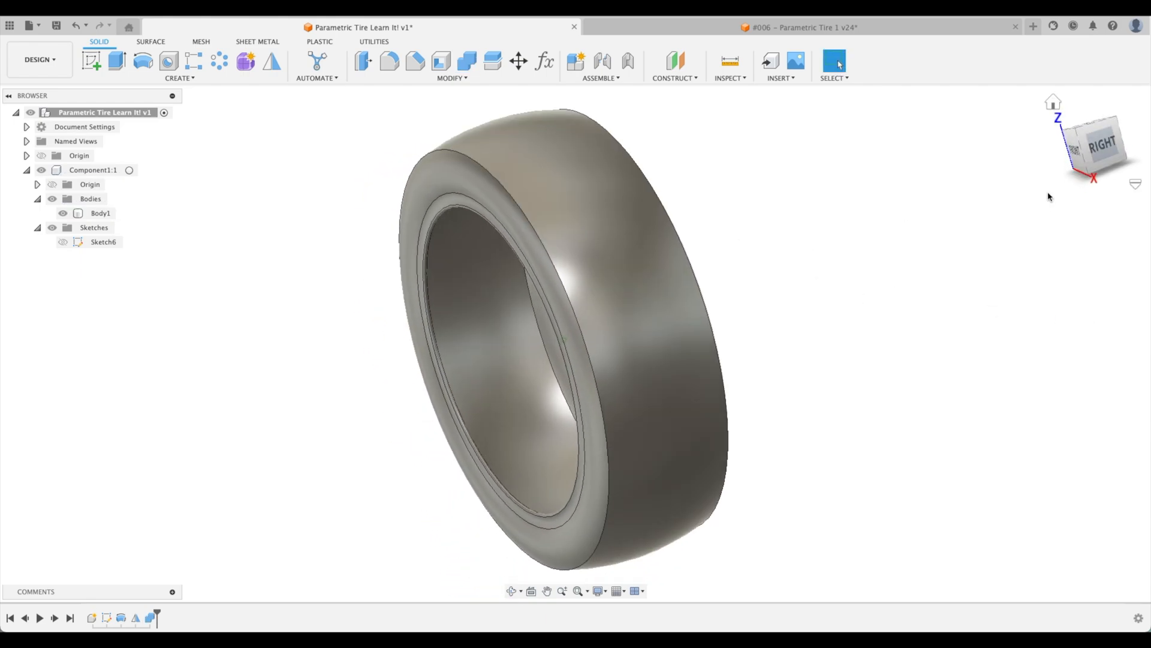
pyautogui.click(1053, 102)
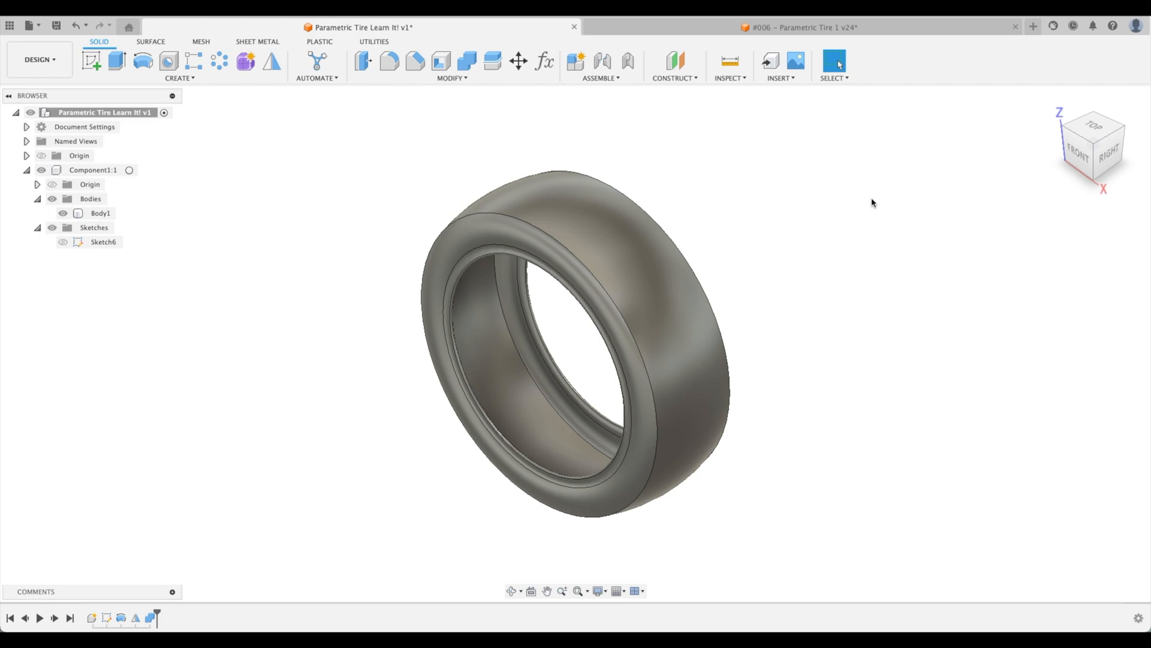
# Fillet the two outer shoulder edges of the tire with a constant 1 in radius
pyautogui.click(438, 219)
pyautogui.click(391, 64)
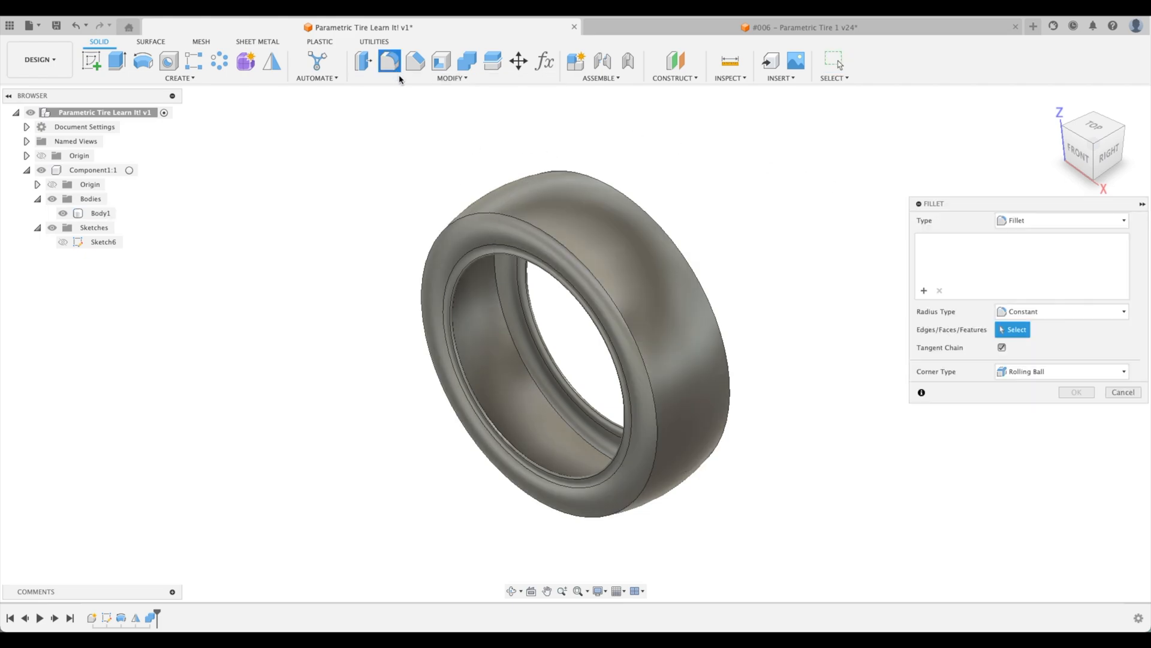
pyautogui.click(472, 206)
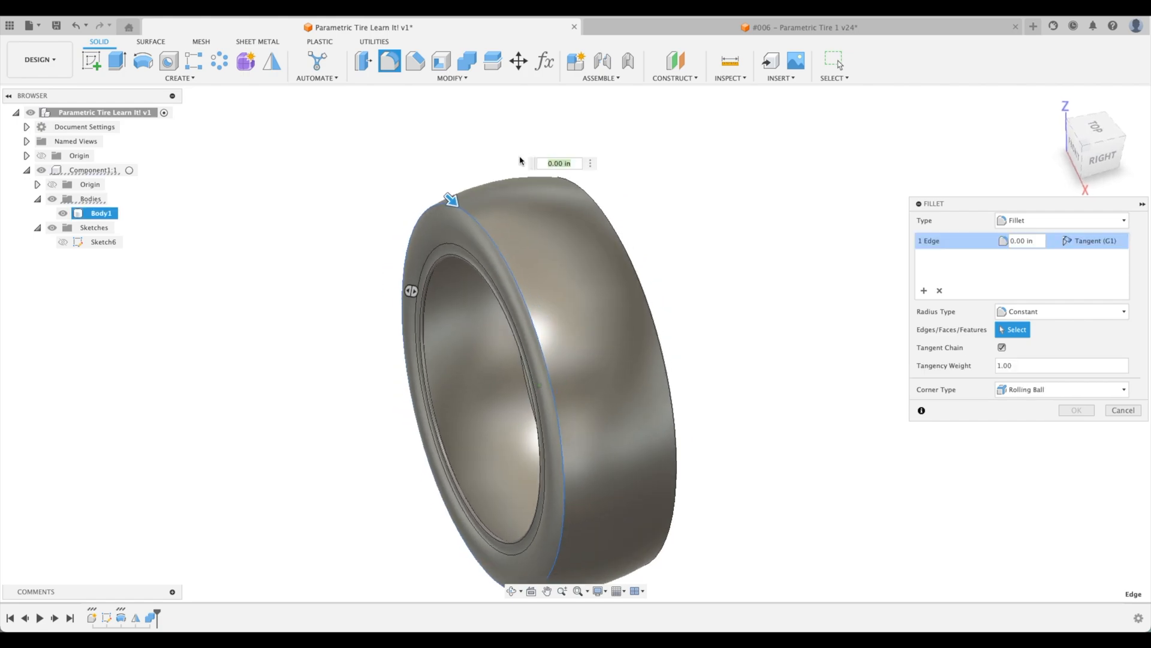
pyautogui.click(605, 191)
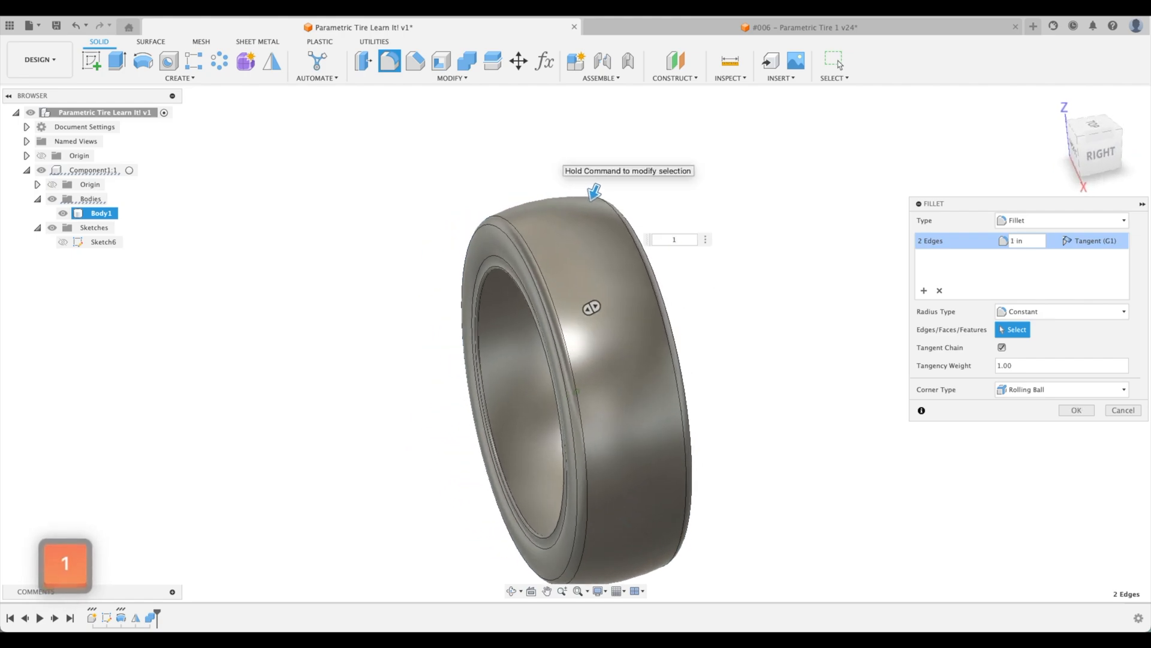
pyautogui.press('Return')
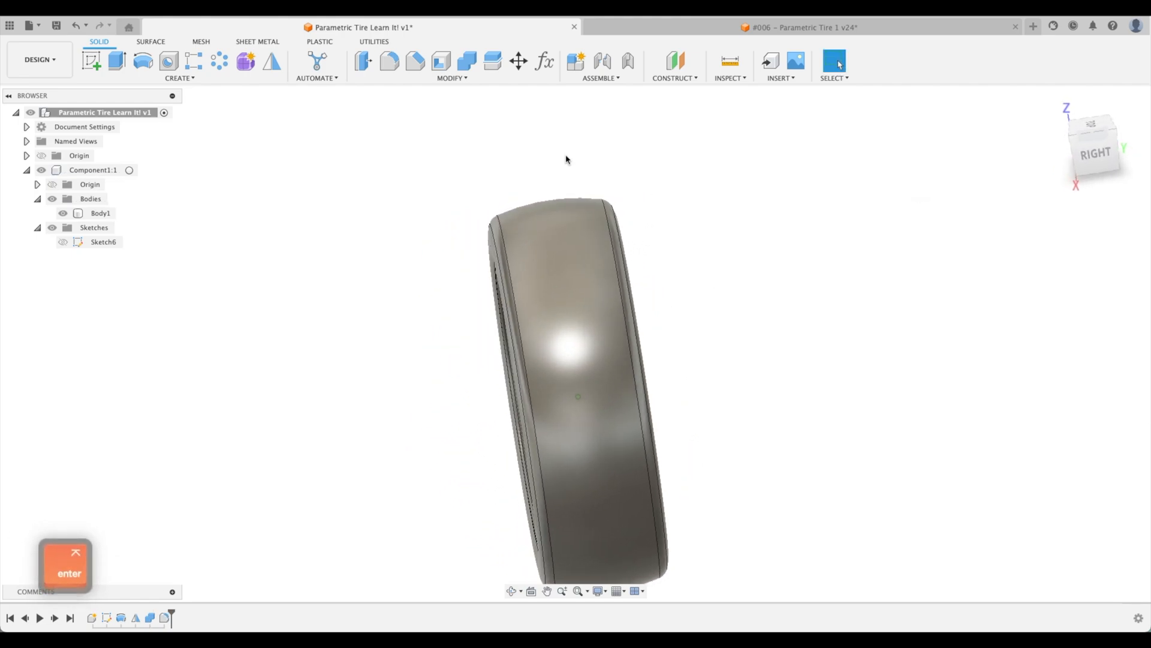
pyautogui.click(570, 155)
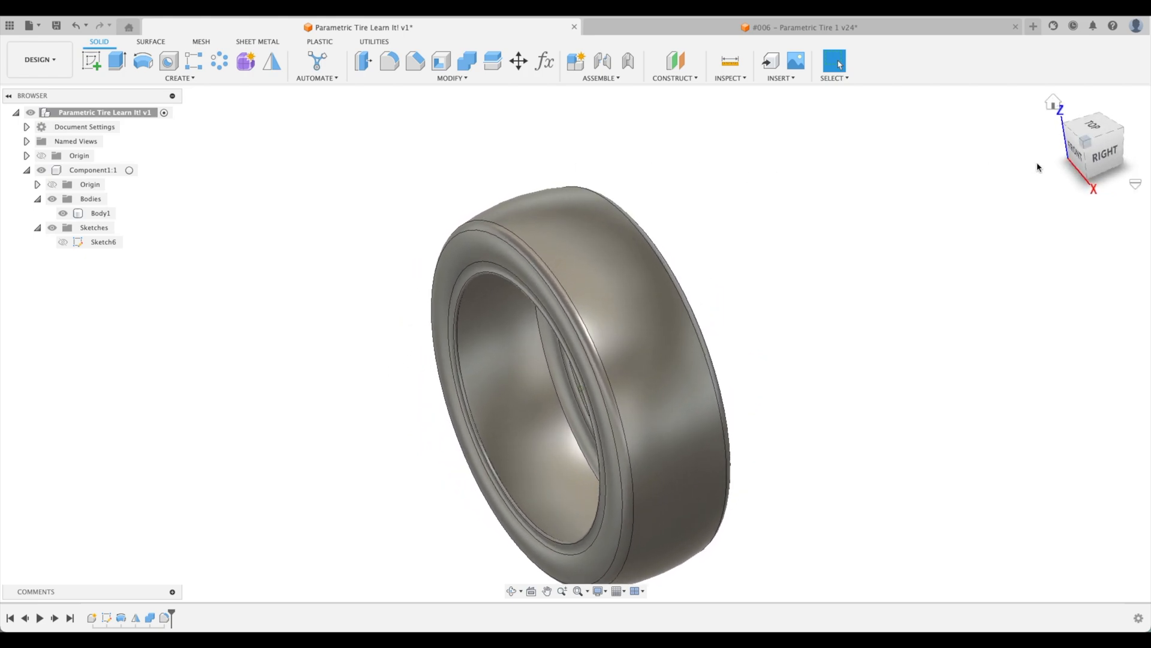
# Create a section analysis of the tire on the YZ origin plane at zero distance
pyautogui.click(1102, 160)
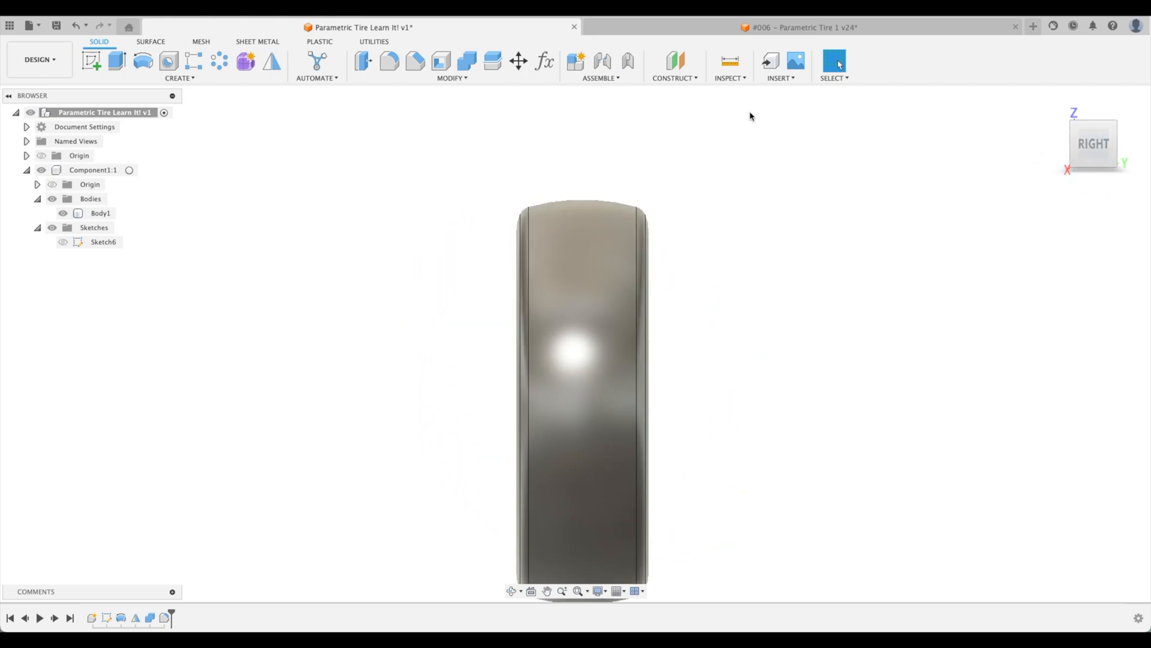
pyautogui.click(776, 83)
pyautogui.click(731, 78)
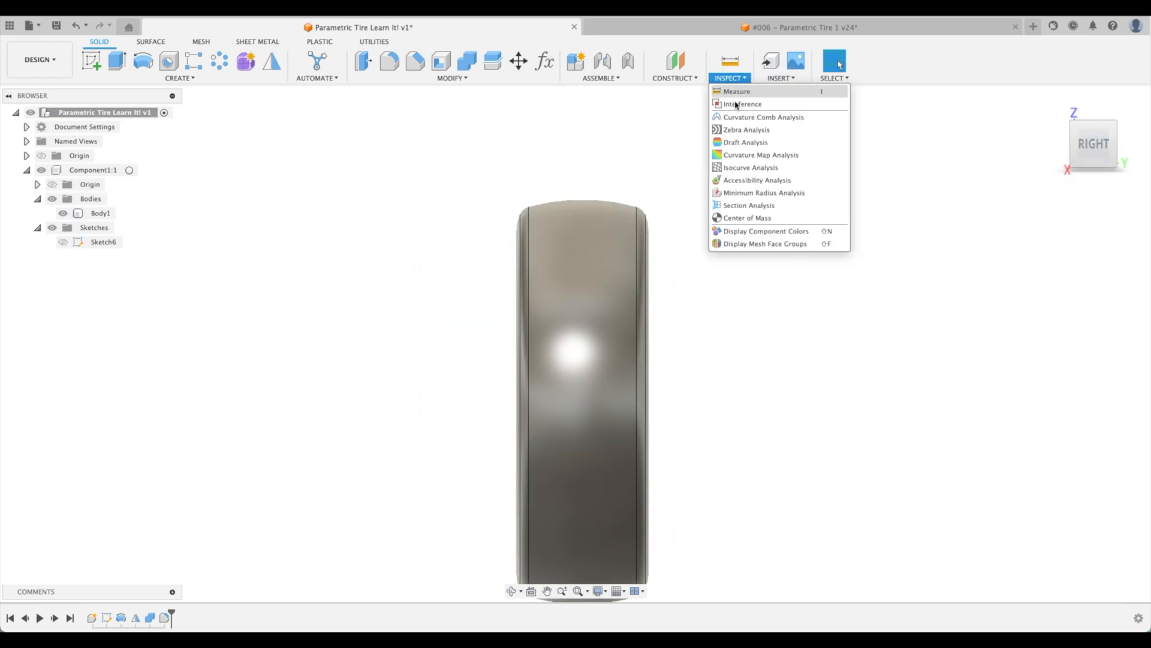
pyautogui.click(763, 211)
pyautogui.keyDown('shift'); pyautogui.moveTo(738, 360); pyautogui.dragTo(595, 345, button='middle'); pyautogui.keyUp('shift')
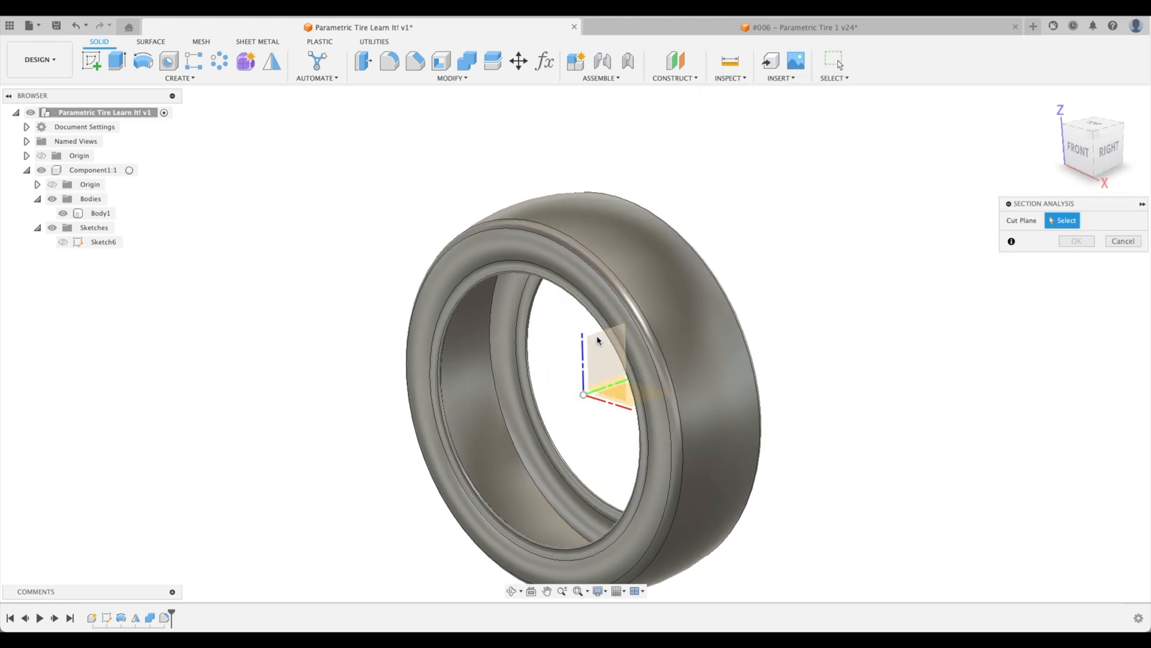
pyautogui.click(595, 343)
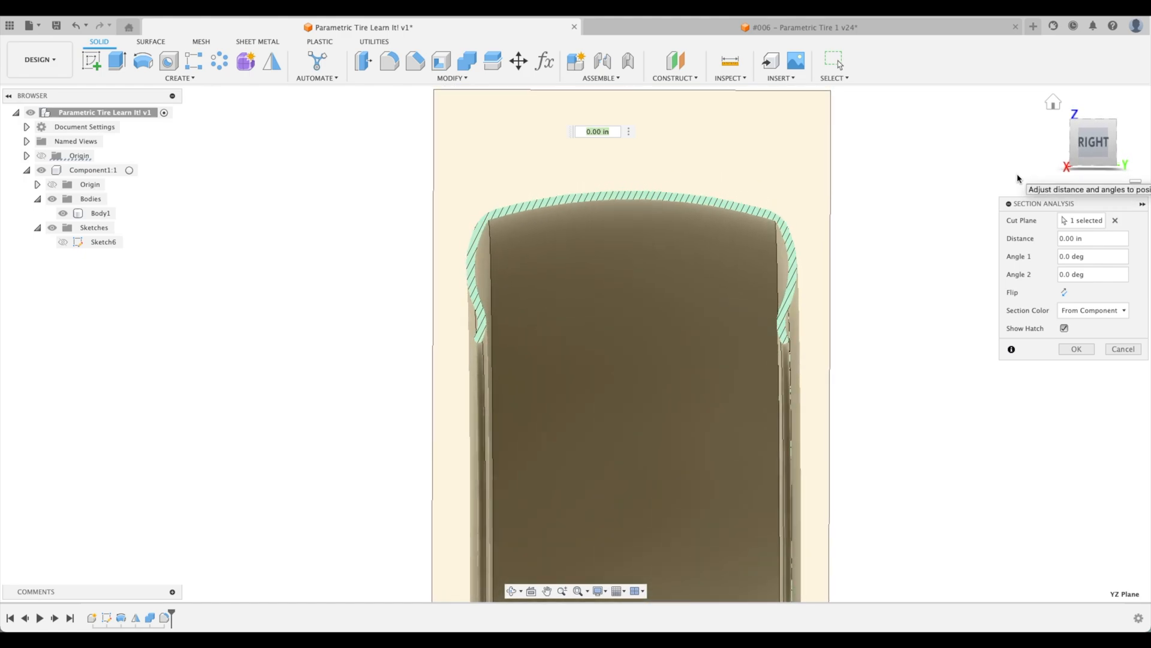
pyautogui.click(1076, 348)
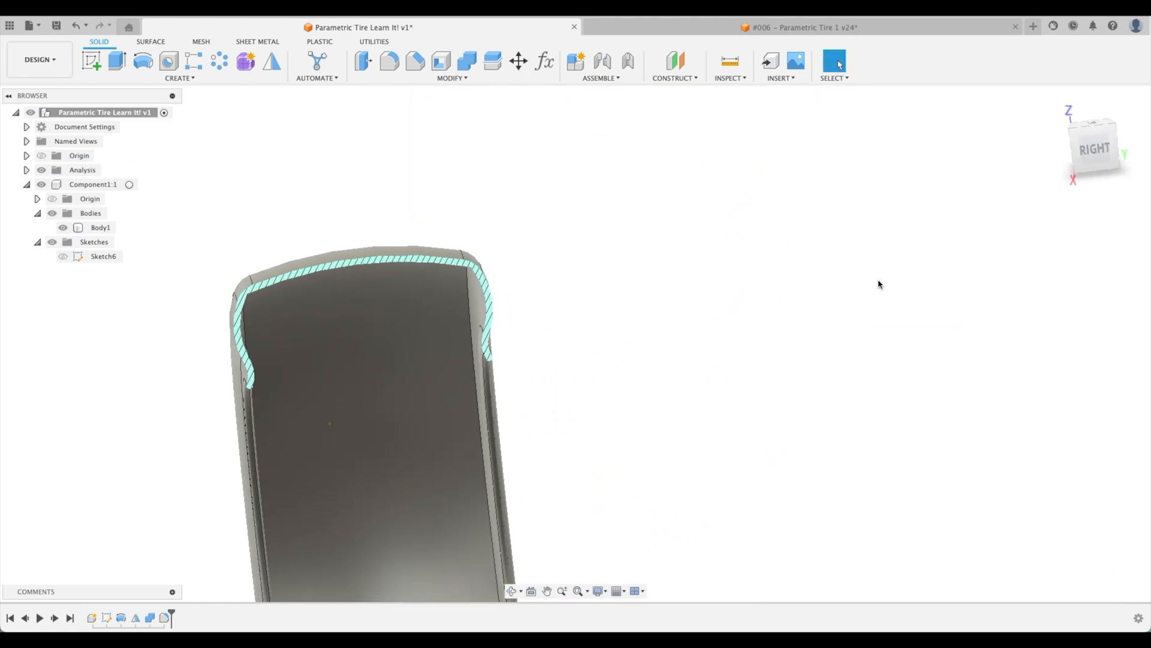
# Set the favorite parameters RimDia to 19 in and TireWidth to 300 mm
pyautogui.click(549, 67)
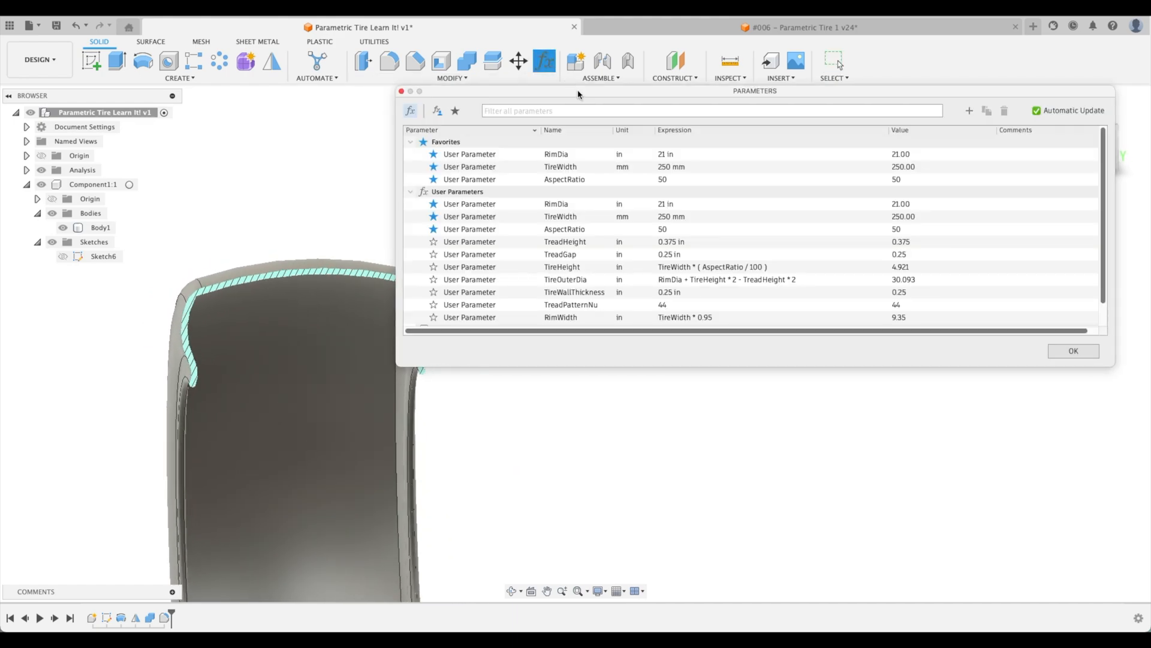
pyautogui.click(696, 154)
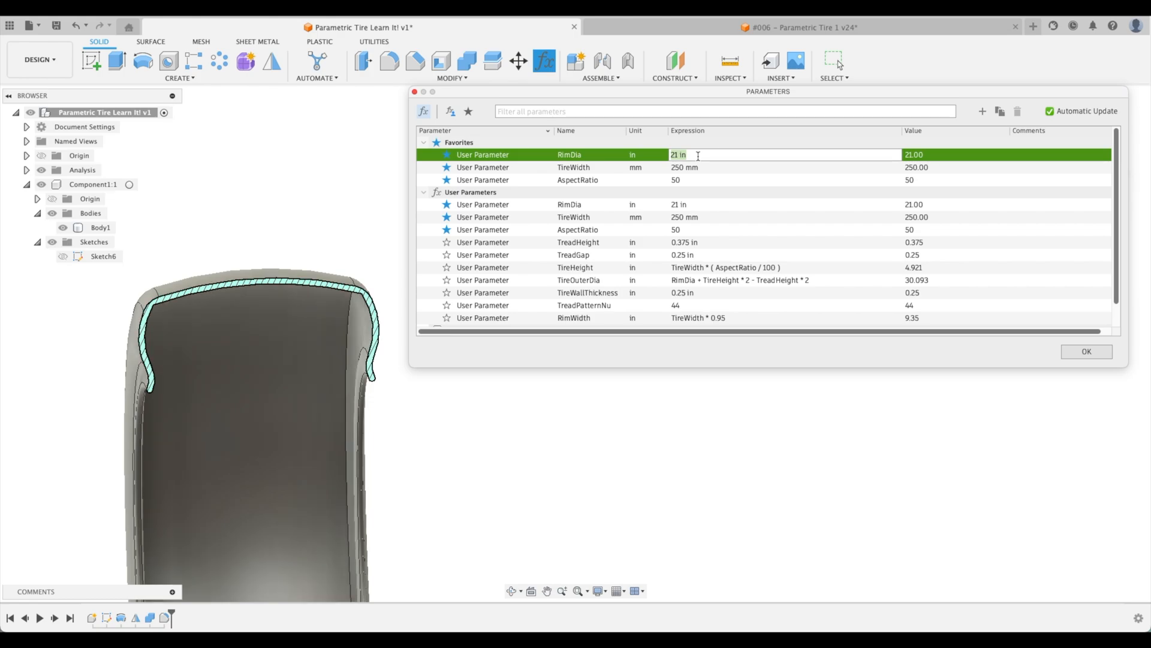
pyautogui.write('19')
pyautogui.press('Return')
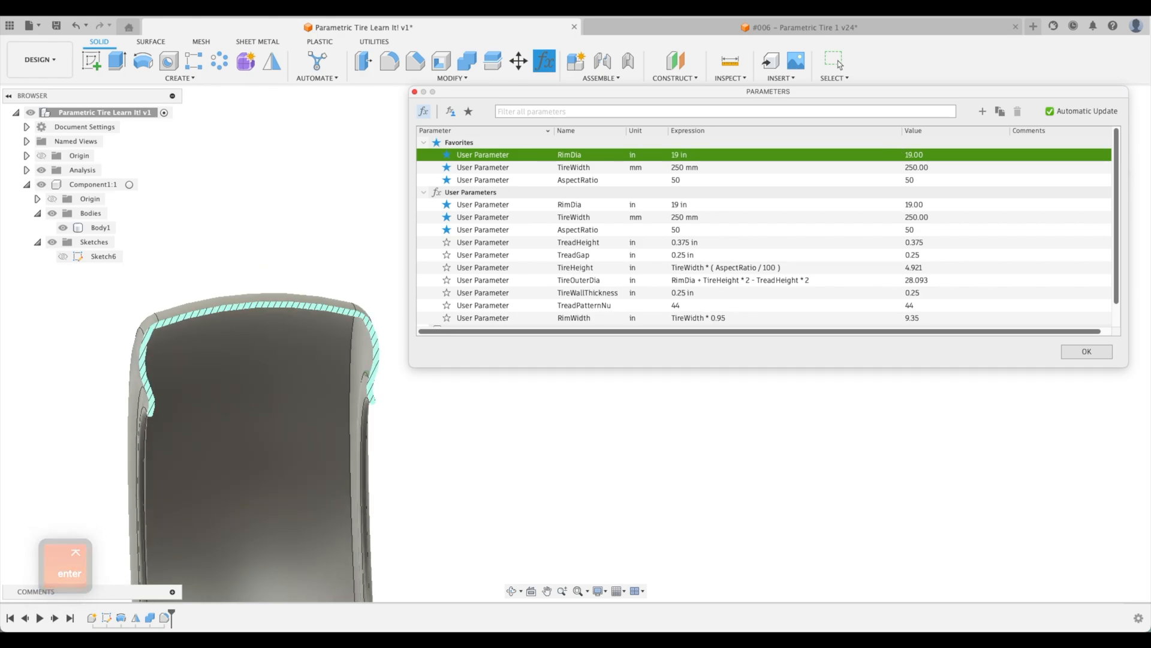
pyautogui.click(708, 166)
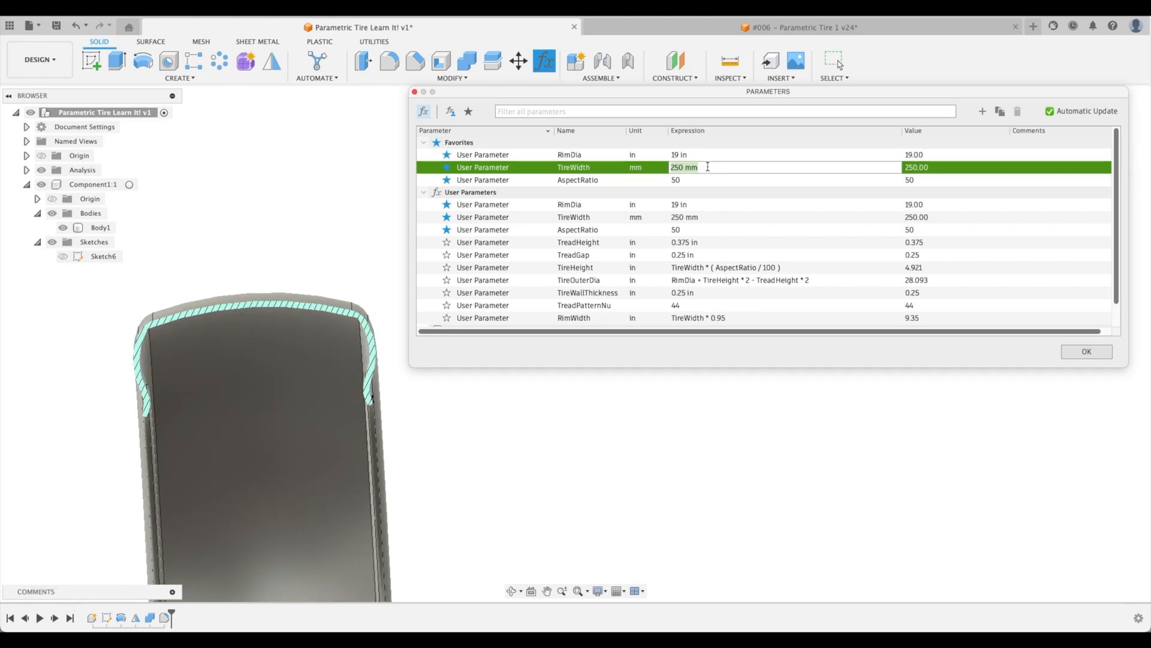
pyautogui.write('300')
pyautogui.press('Return')
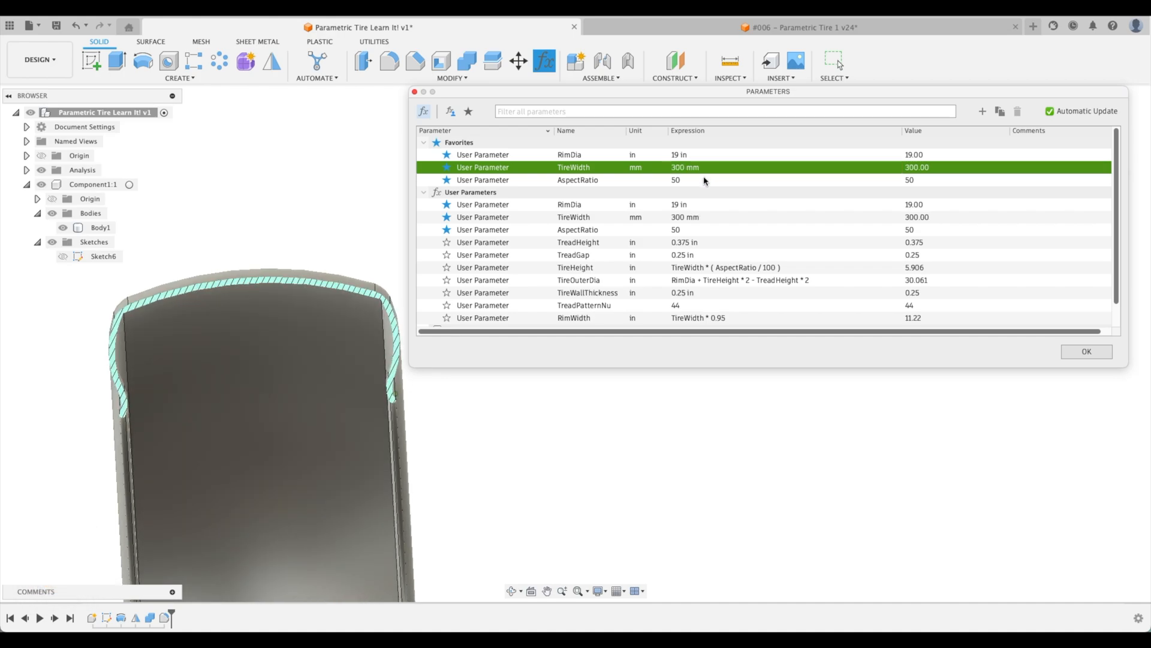
# Set the AspectRatio parameter to 65
pyautogui.click(704, 179)
pyautogui.write('65')
pyautogui.press('Return')
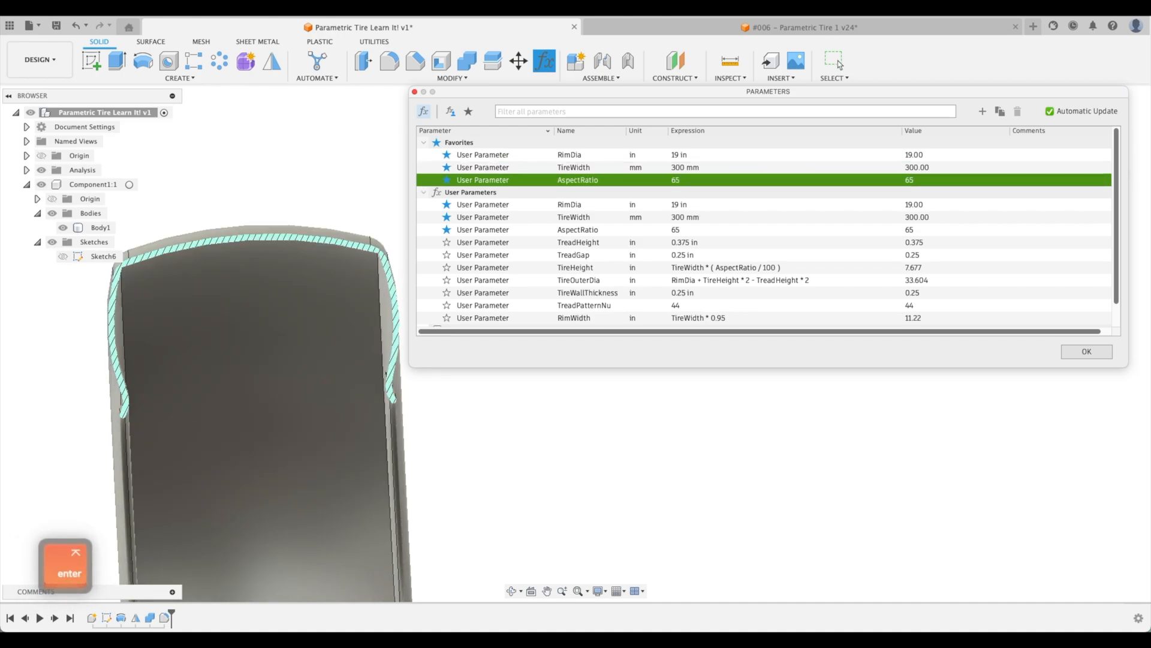
# Set the AspectRatio parameter to 75 and close the parameters
pyautogui.click(704, 180)
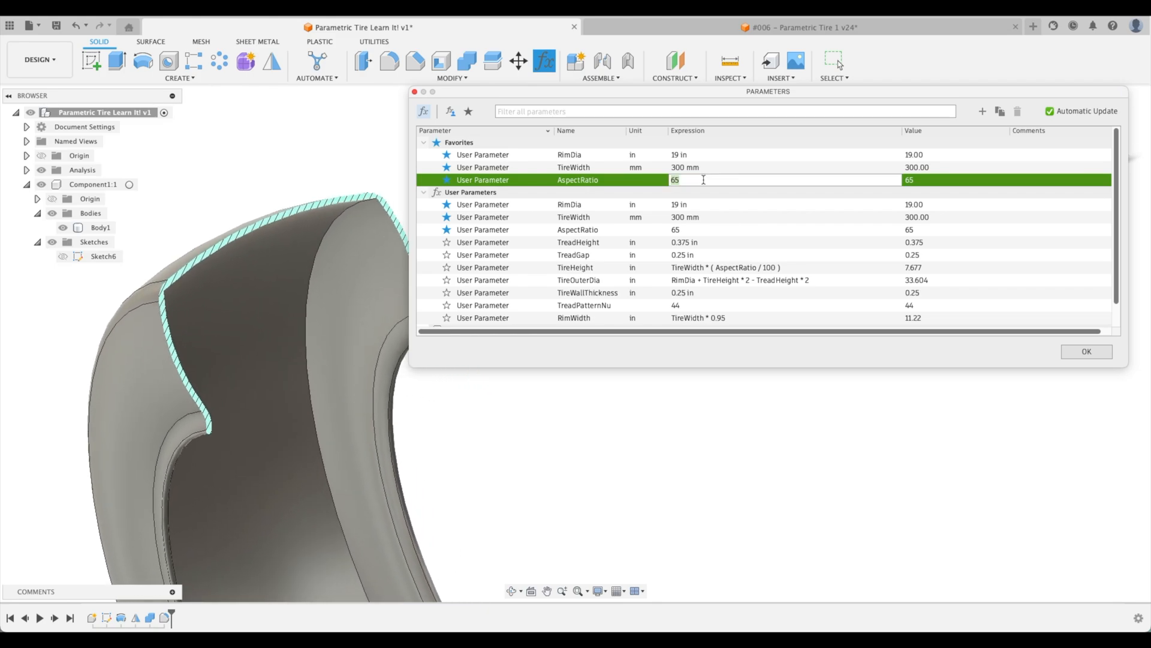
pyautogui.write('75')
pyautogui.press('Return')
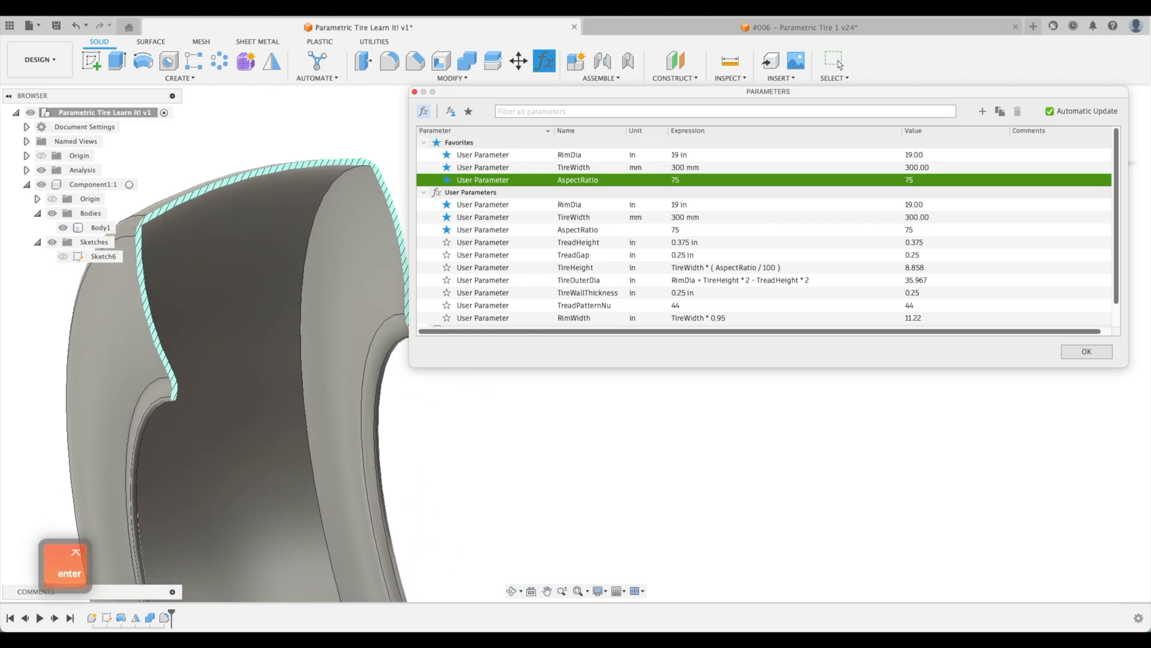
pyautogui.click(1087, 352)
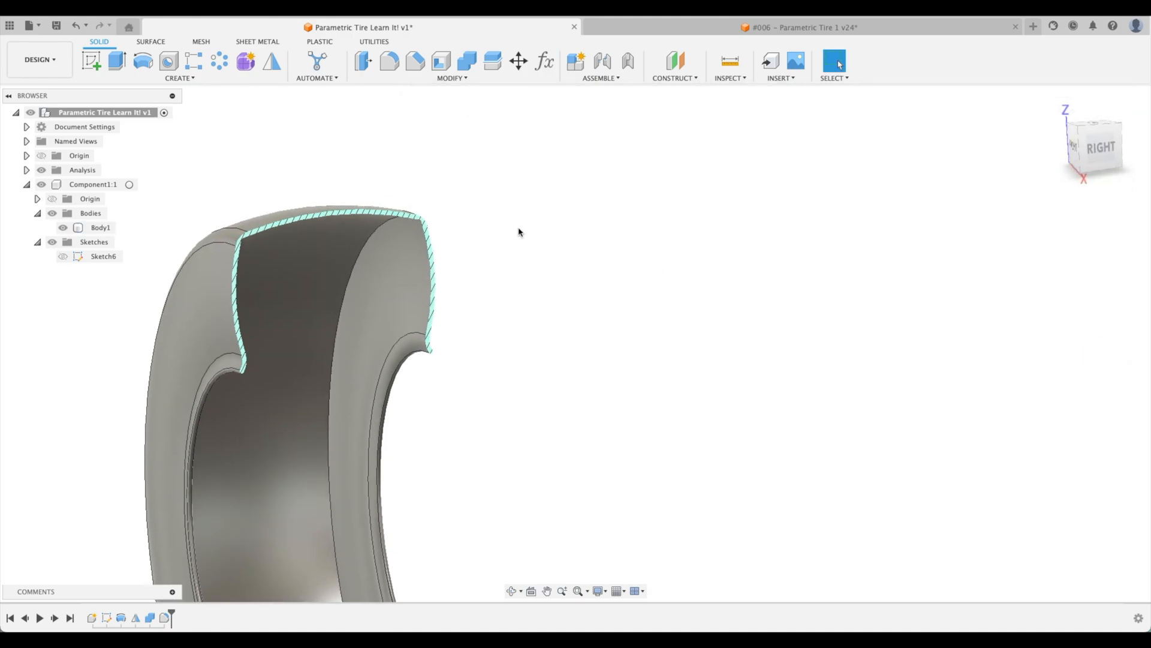
# Hide the tire's section analysis and return to the home view
pyautogui.click(27, 170)
pyautogui.click(52, 185)
pyautogui.click(1057, 105)
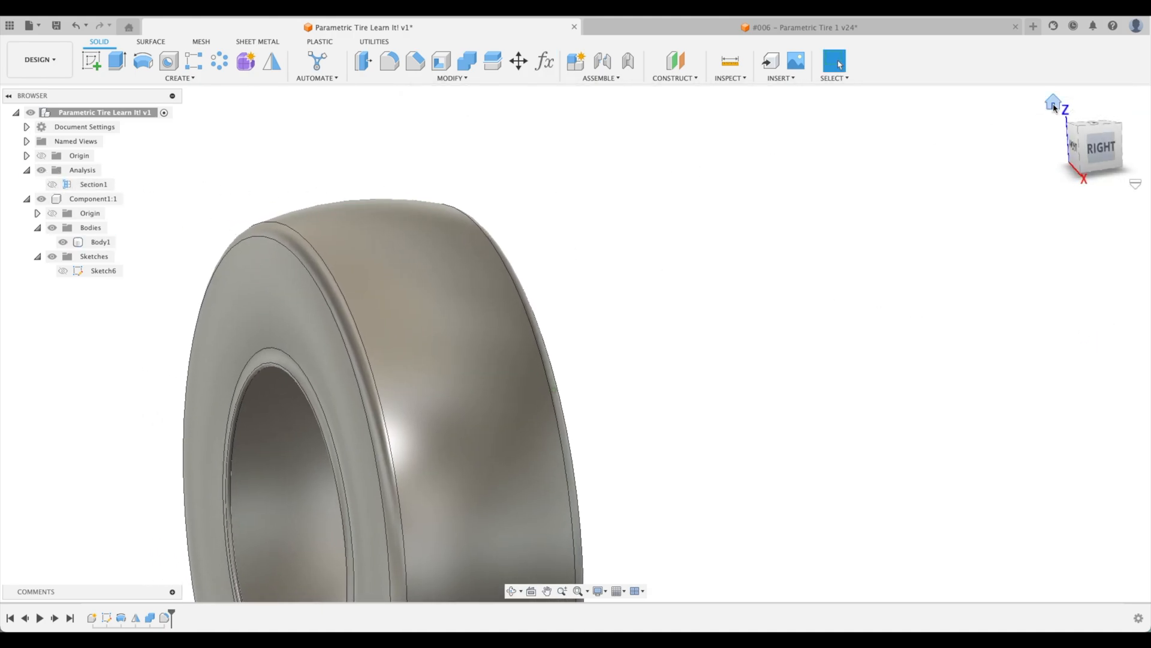